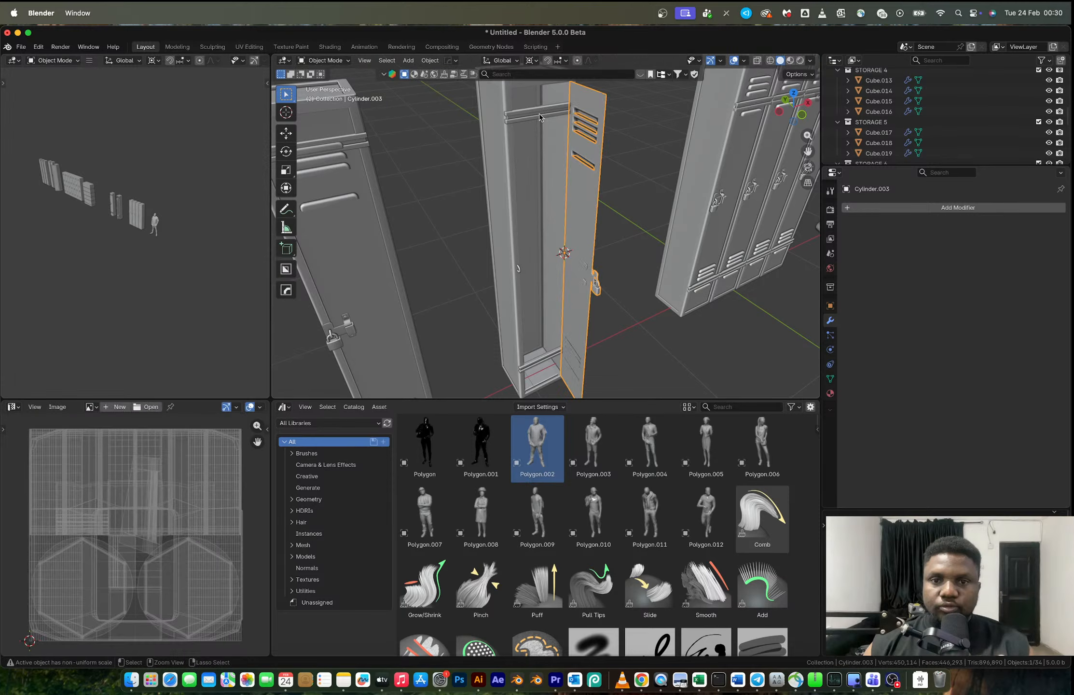
- Undo the last rotation of the middle locker's door and join the door with its two crossbars, shaded auto smooth
key("ctrl+z")
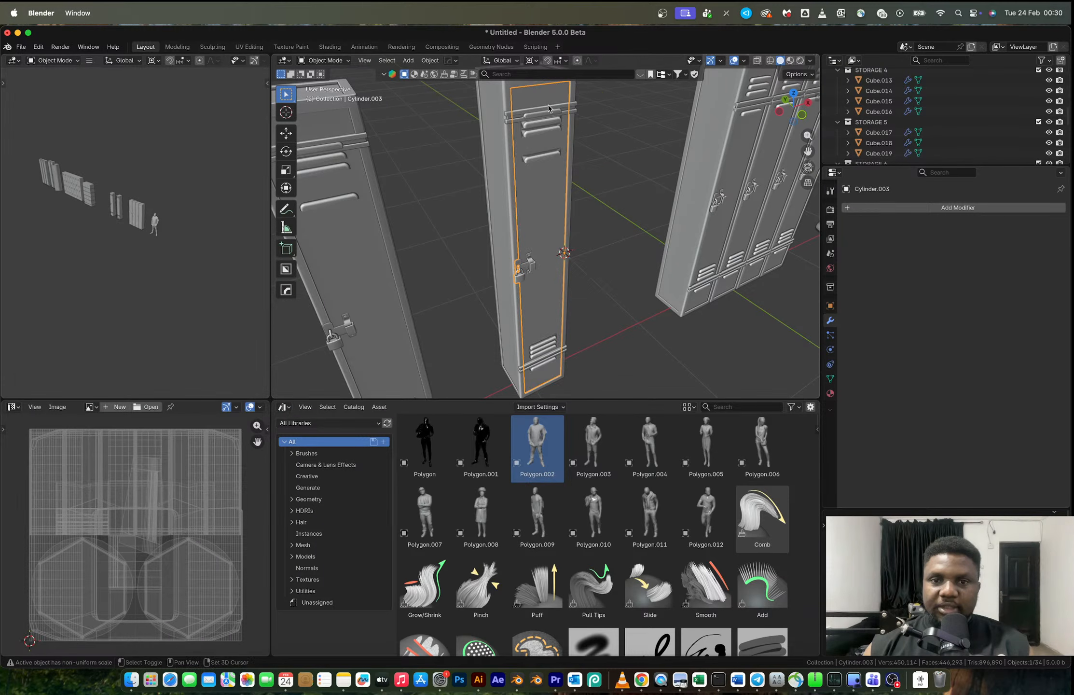
left_click(548, 108, "shift")
left_click(549, 357, "shift")
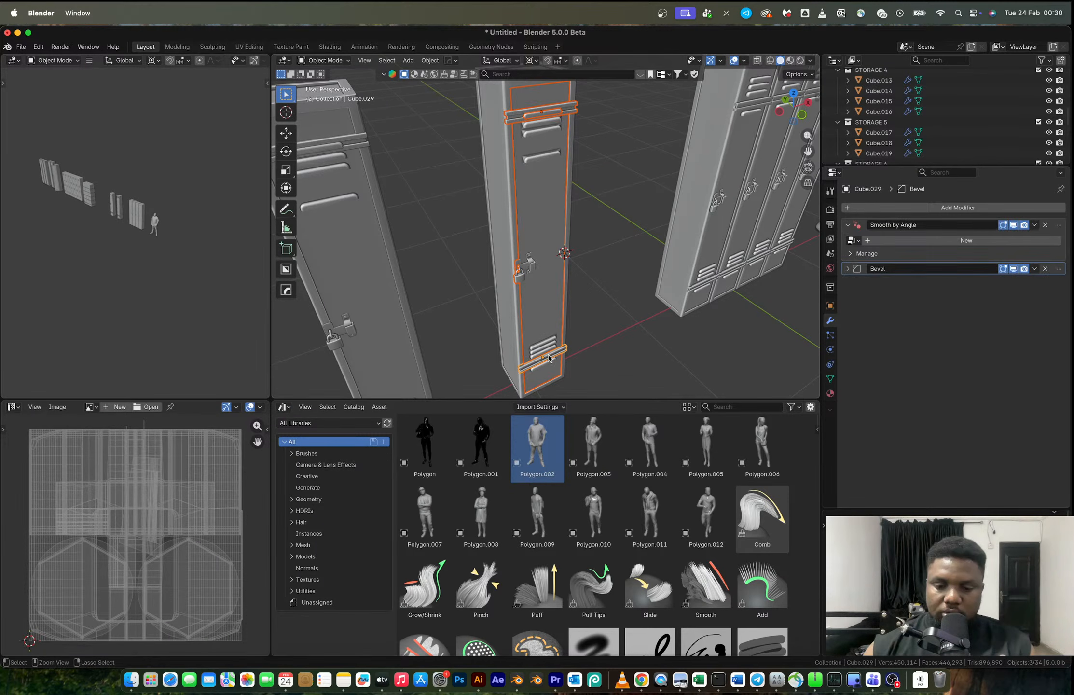
key("ctrl+j")
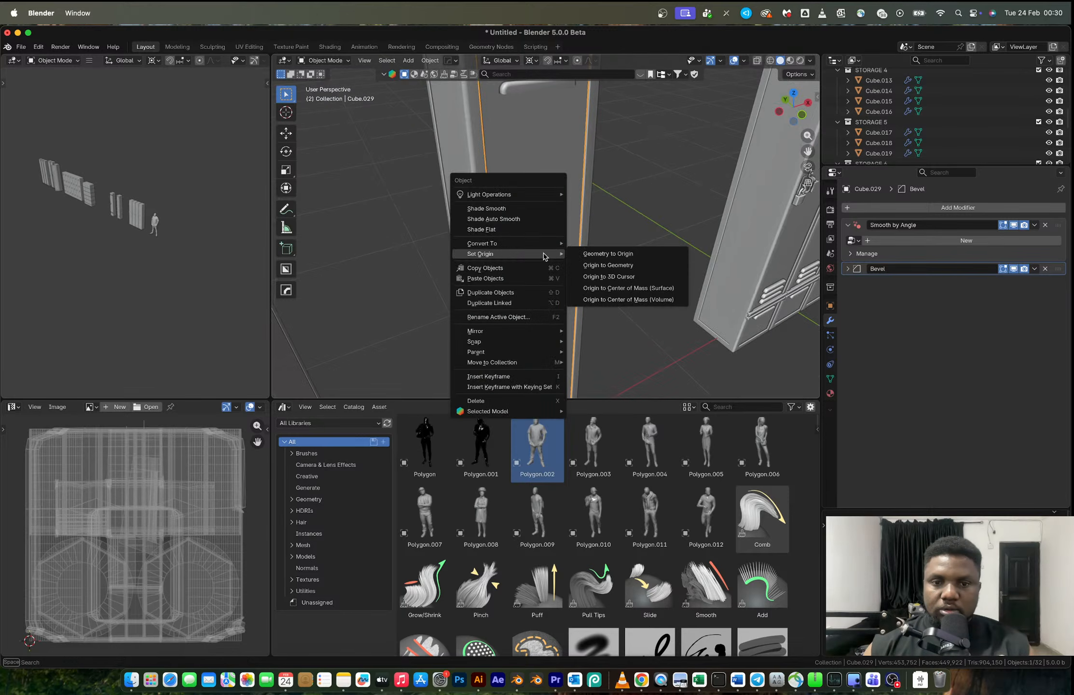
left_click(507, 219)
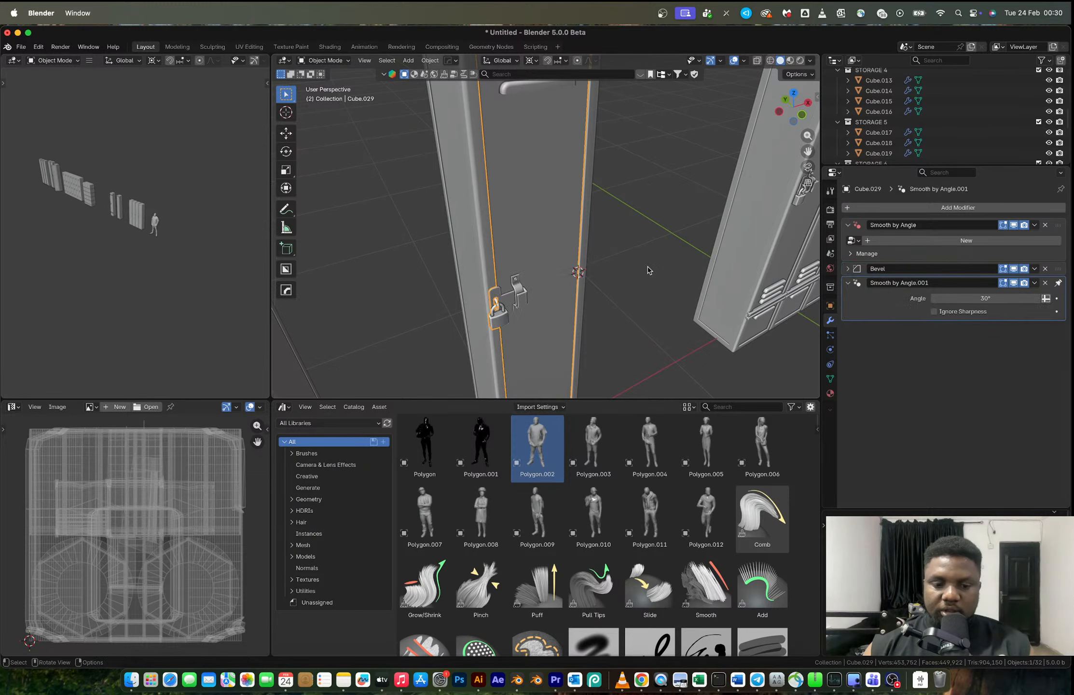
- Try to extrude the outer border edges of the opened door freehand to give it thickness
key("Tab")
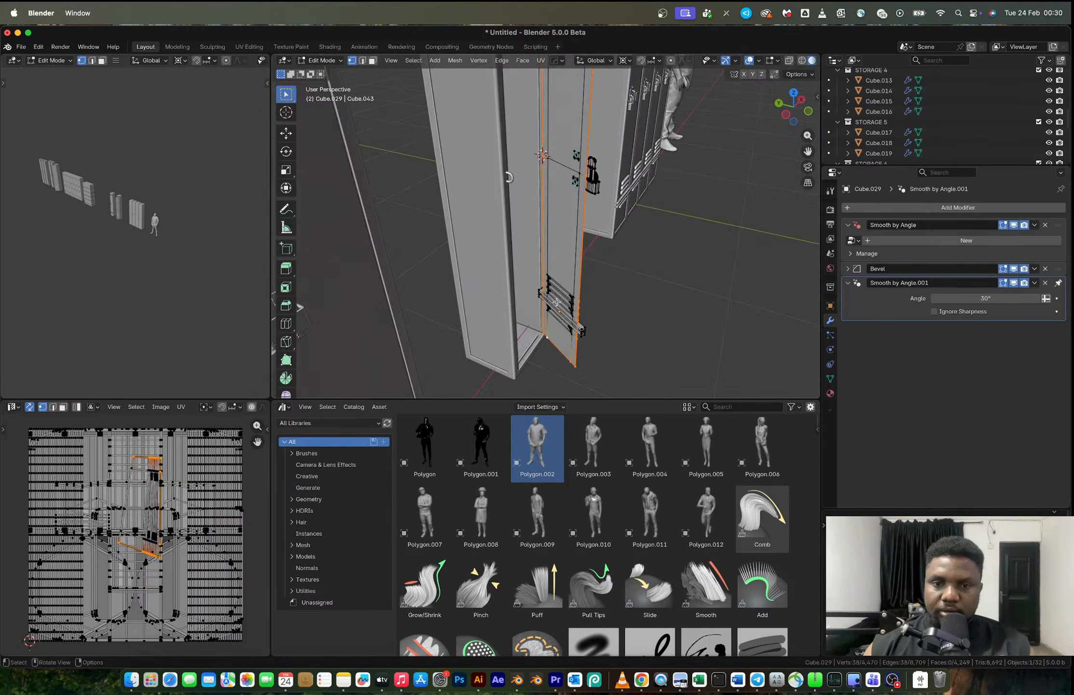
middle_click_drag(586, 282, 548, 256)
key("e")
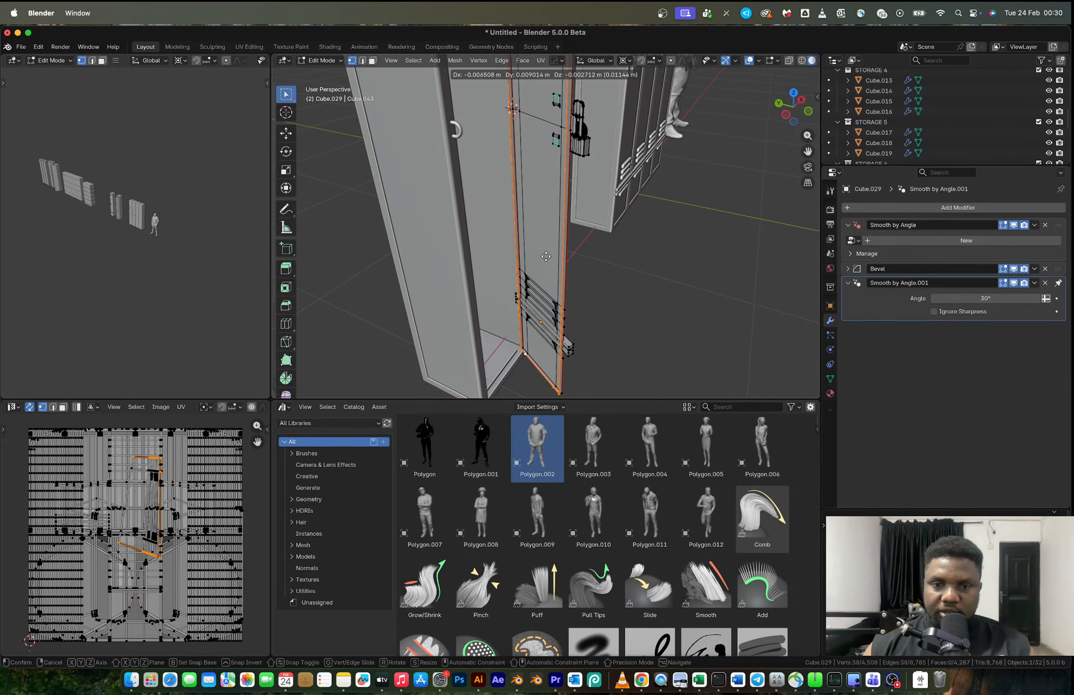
left_click(543, 255)
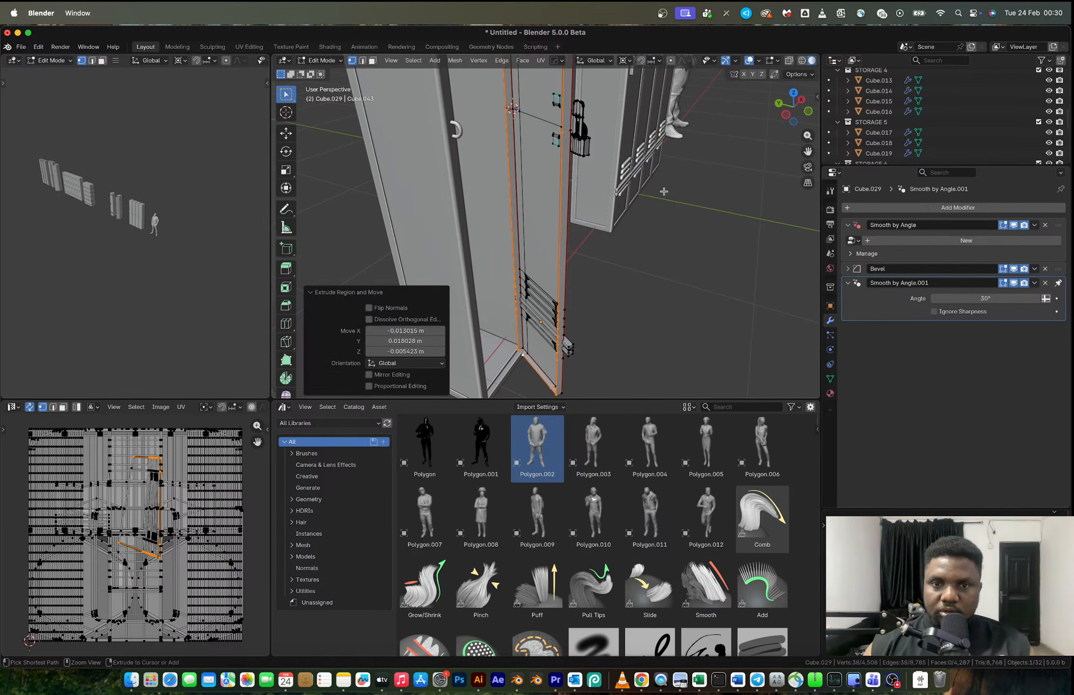
key("Tab")
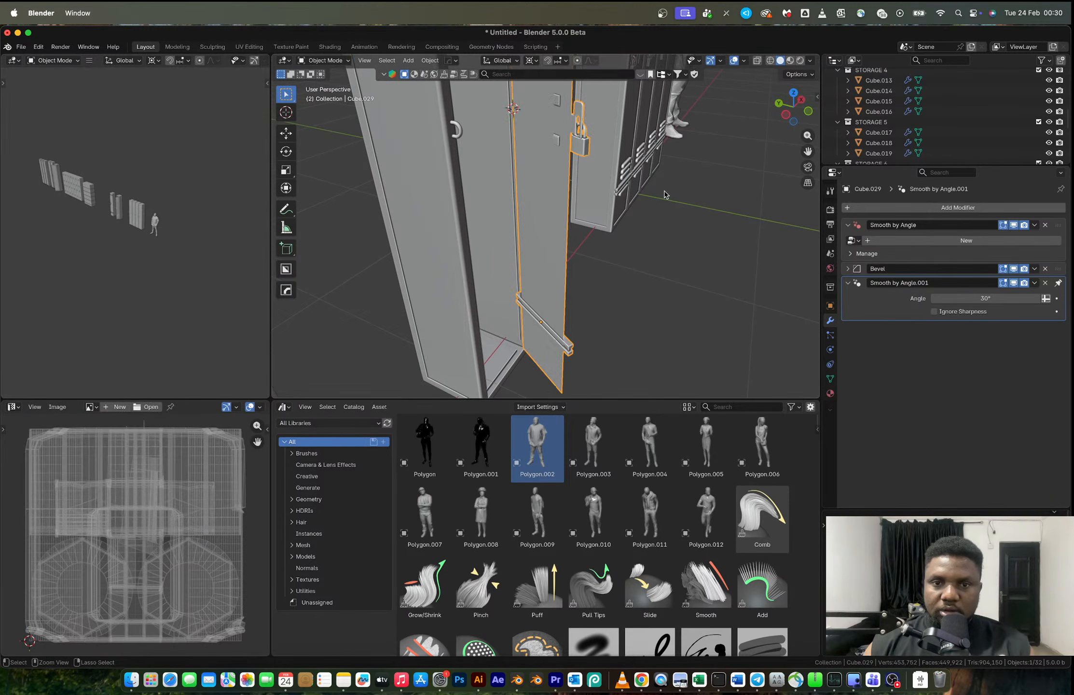
middle_click_drag(664, 194, 476, 220)
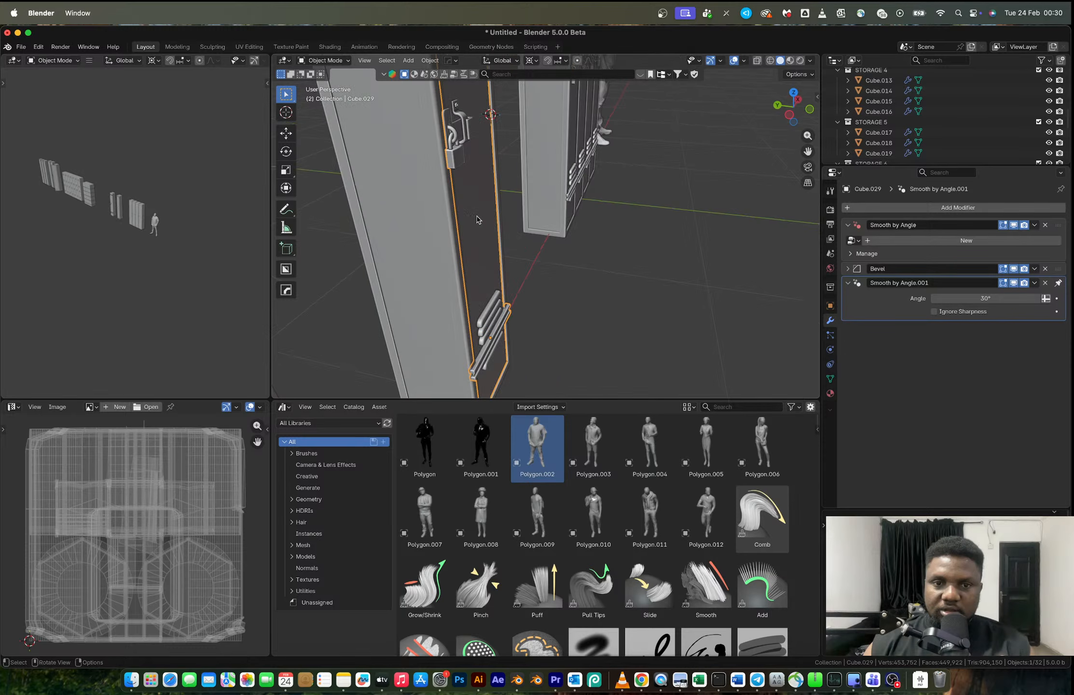
key("Tab")
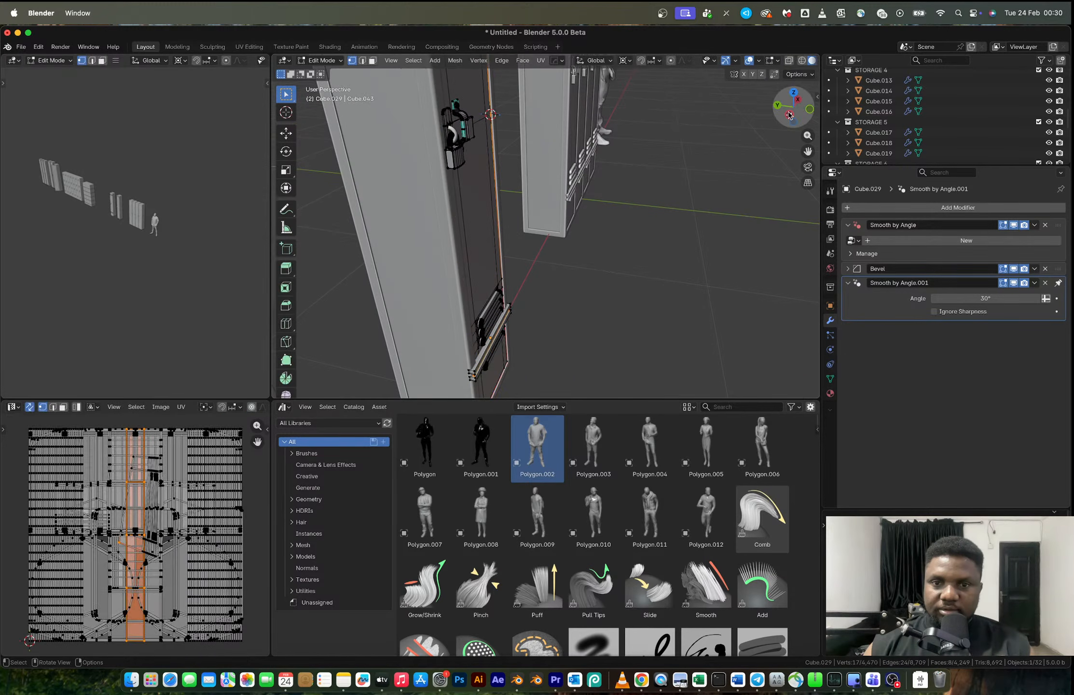
left_click(789, 114)
key("alt+z")
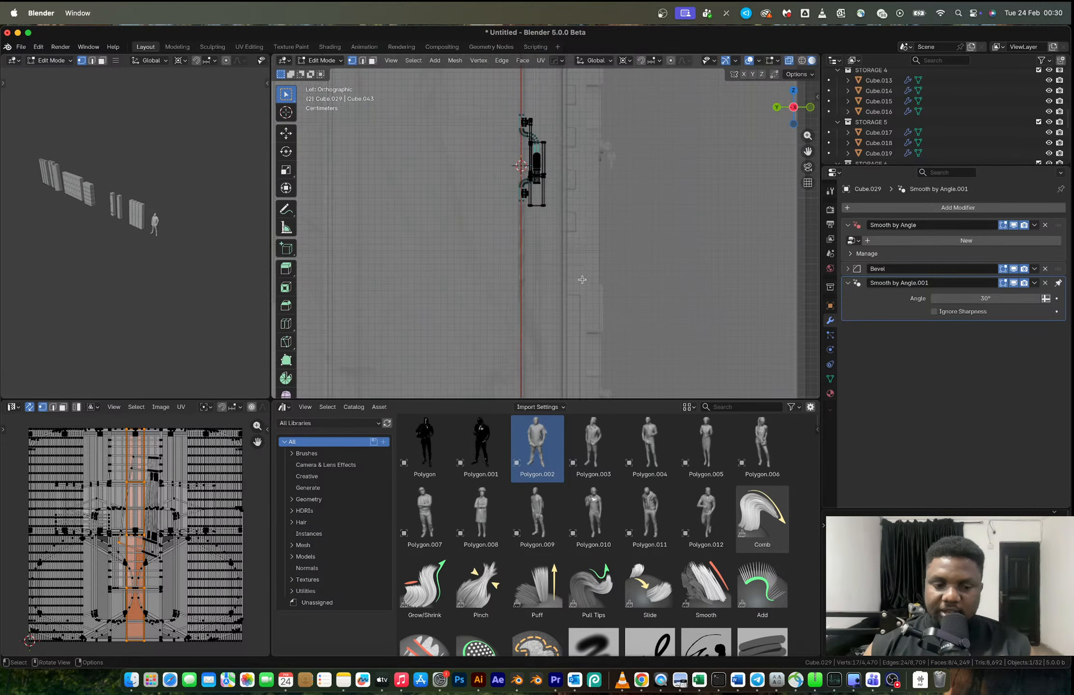
key("e")
key("y")
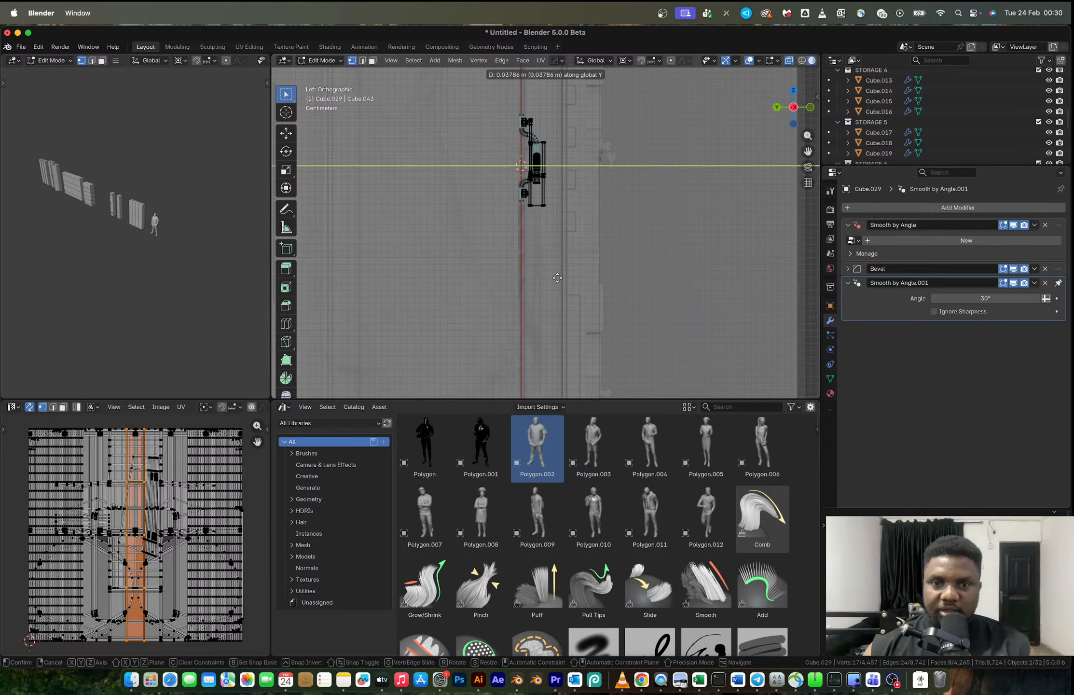
key("Escape")
- Extrude the closed door's entire outer border about 0.02 m along global Y, aligned in the left orthographic view
middle_click_drag(557, 278, 590, 246)
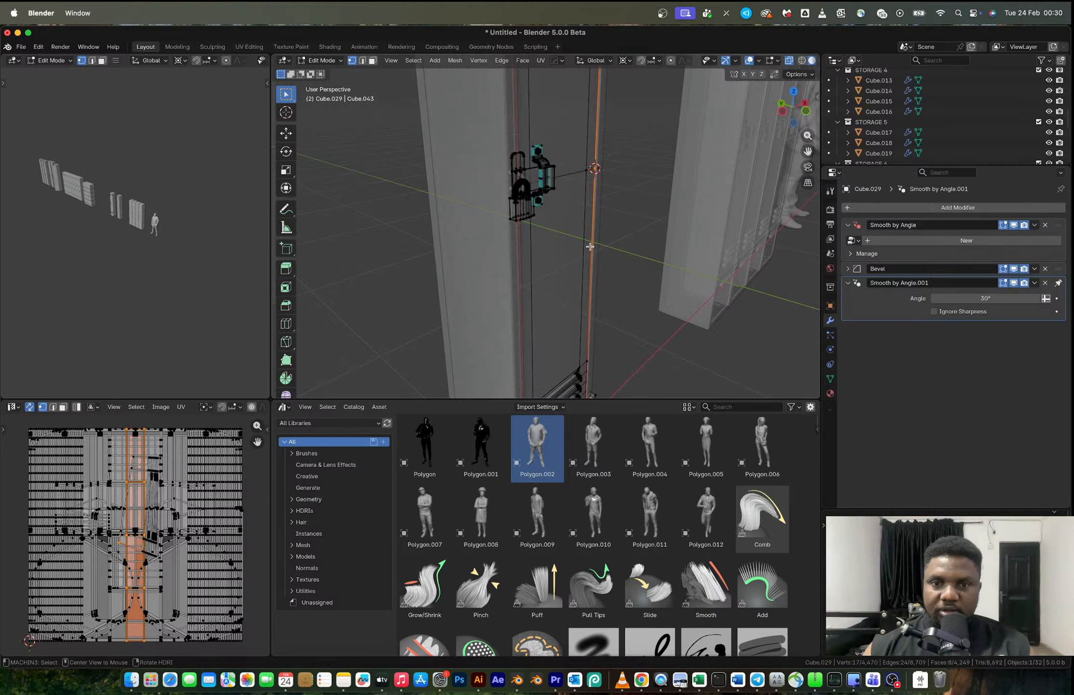
left_click(589, 247, "alt")
left_click(521, 241, "alt+shift")
middle_click_drag(551, 144, 555, 270, "shift")
scroll(558, 263, "down", 4)
left_click(560, 137, "alt+shift")
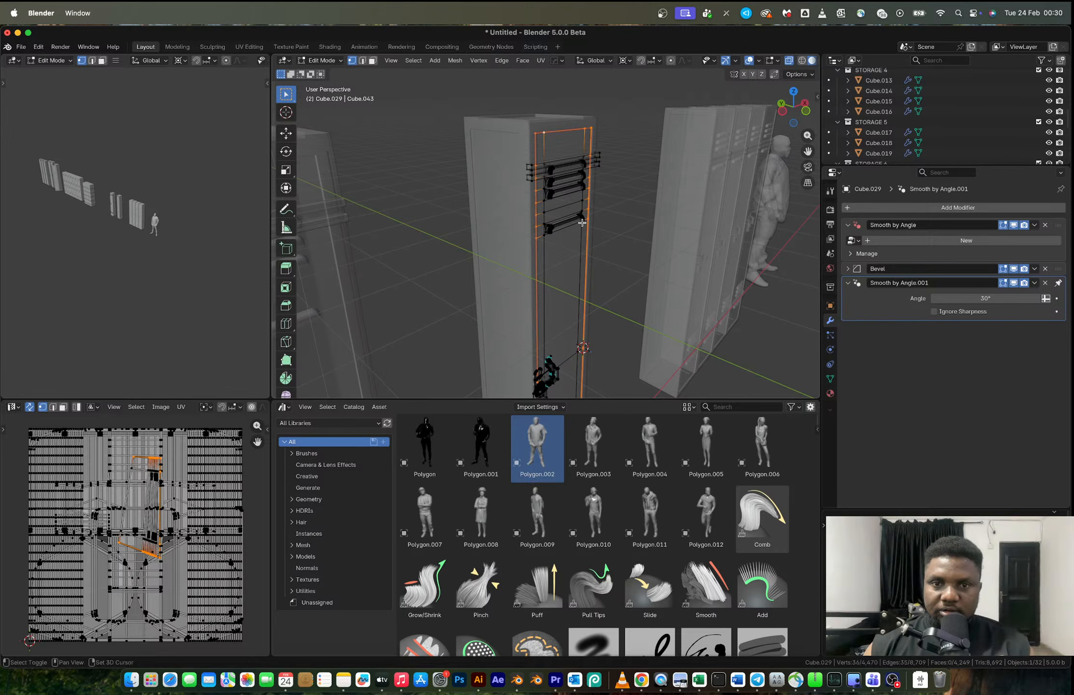
middle_click_drag(590, 250, 586, 55, "shift")
left_click(559, 367, "alt+shift")
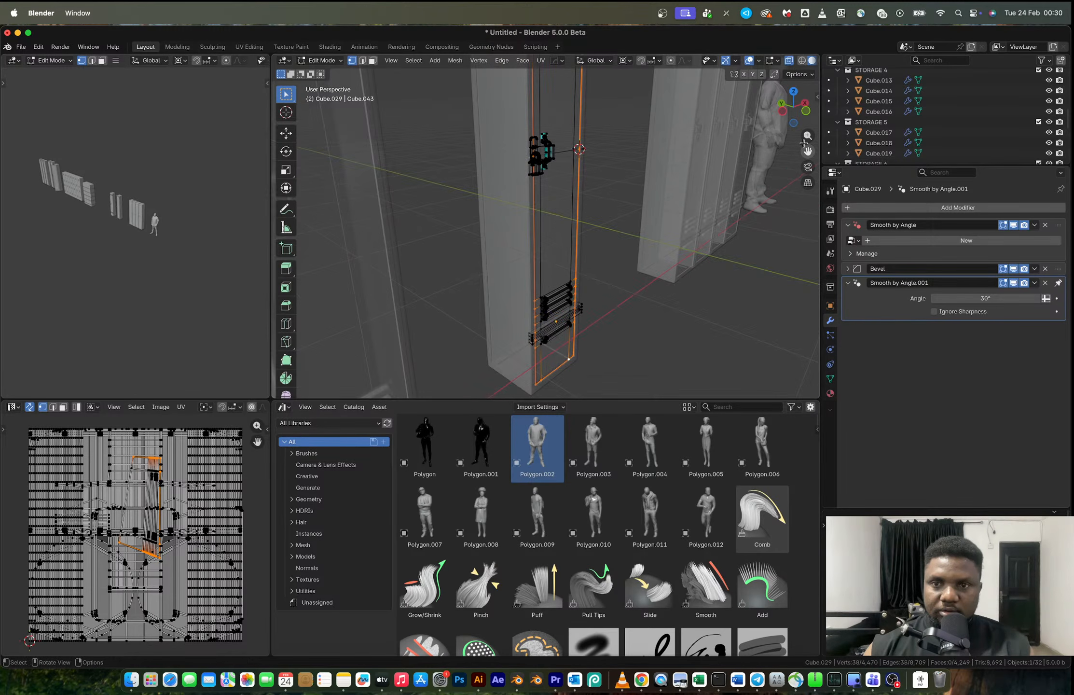
left_click(782, 111)
key("2")
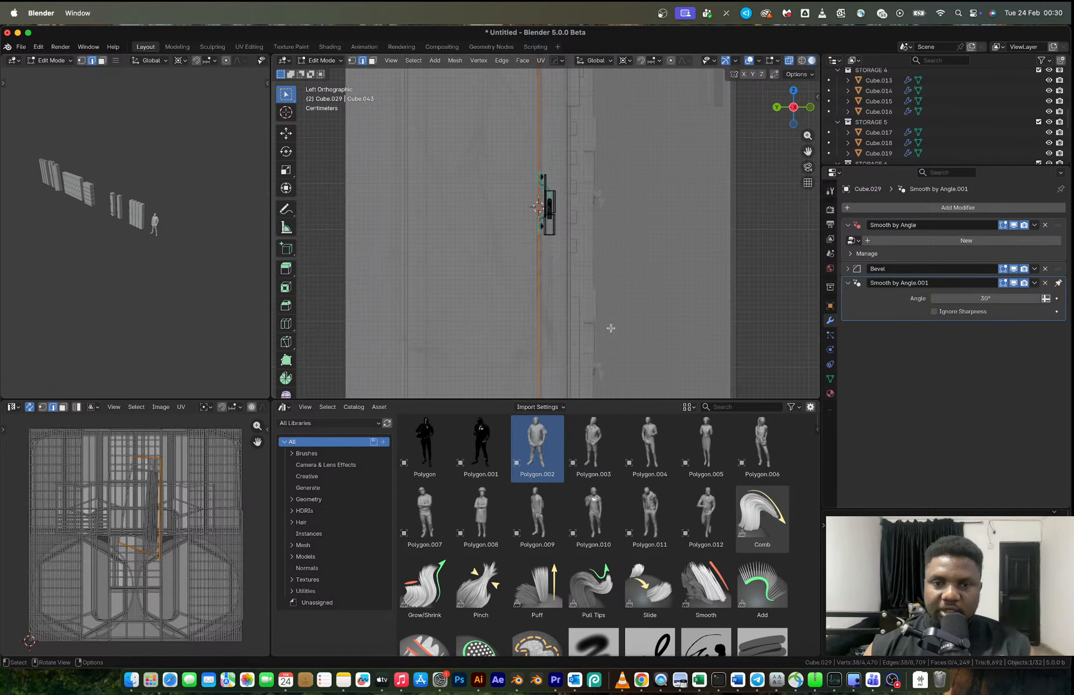
key("e")
key("y")
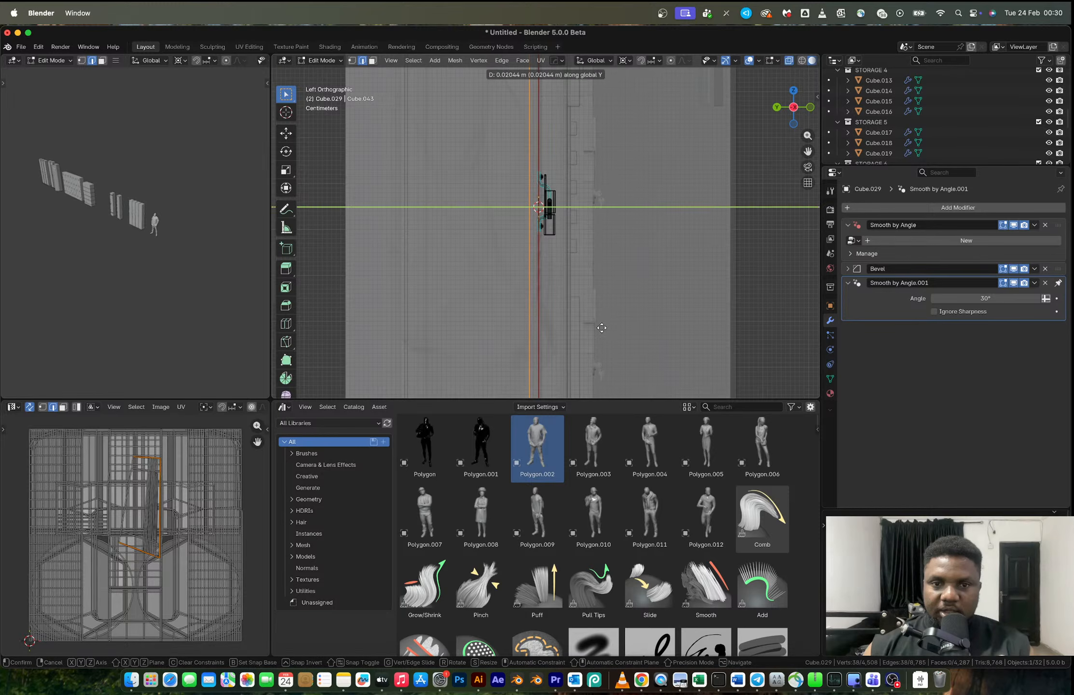
left_click(601, 328)
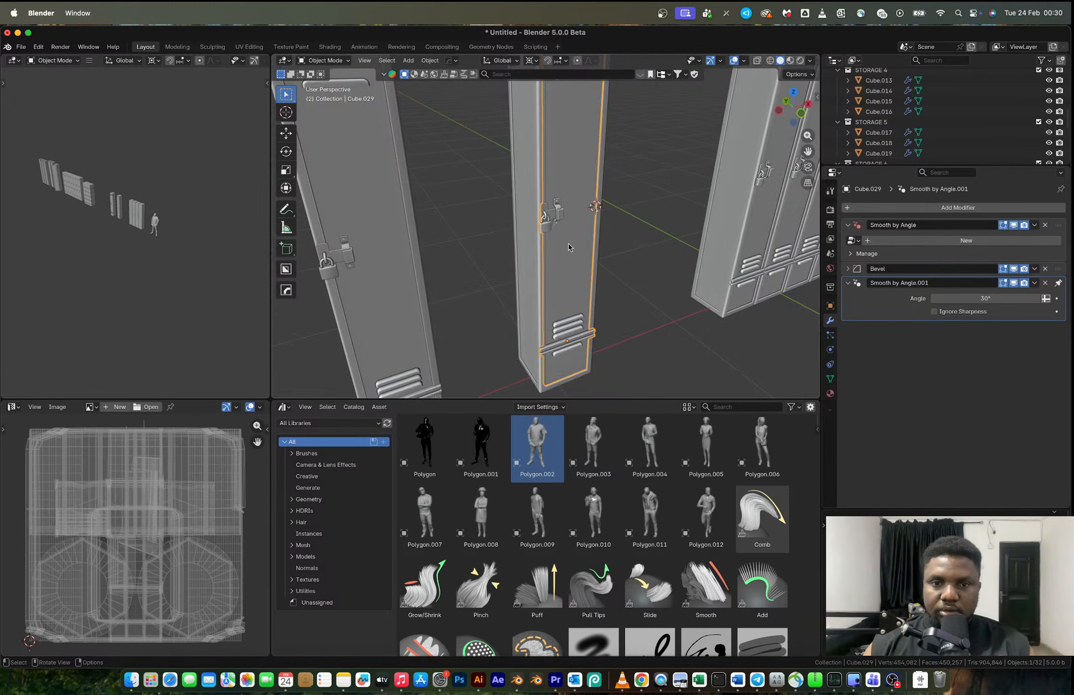
- Rotate the thickened locker door about 55.1° around the global Z axis to swing it open
scroll(603, 239, "up", 3)
key("r")
key("z")
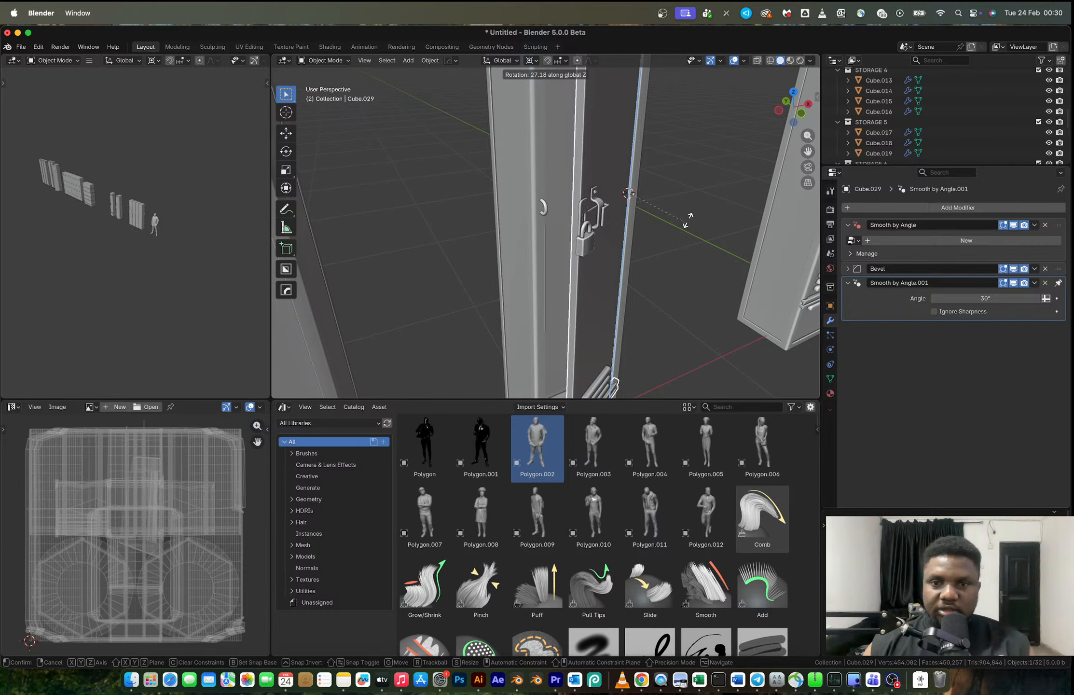
left_click(688, 185)
- Duplicate the horizontal edge path around the locker body's inner walls near the top and separate it into its own object
scroll(641, 180, "up", 5, "shift")
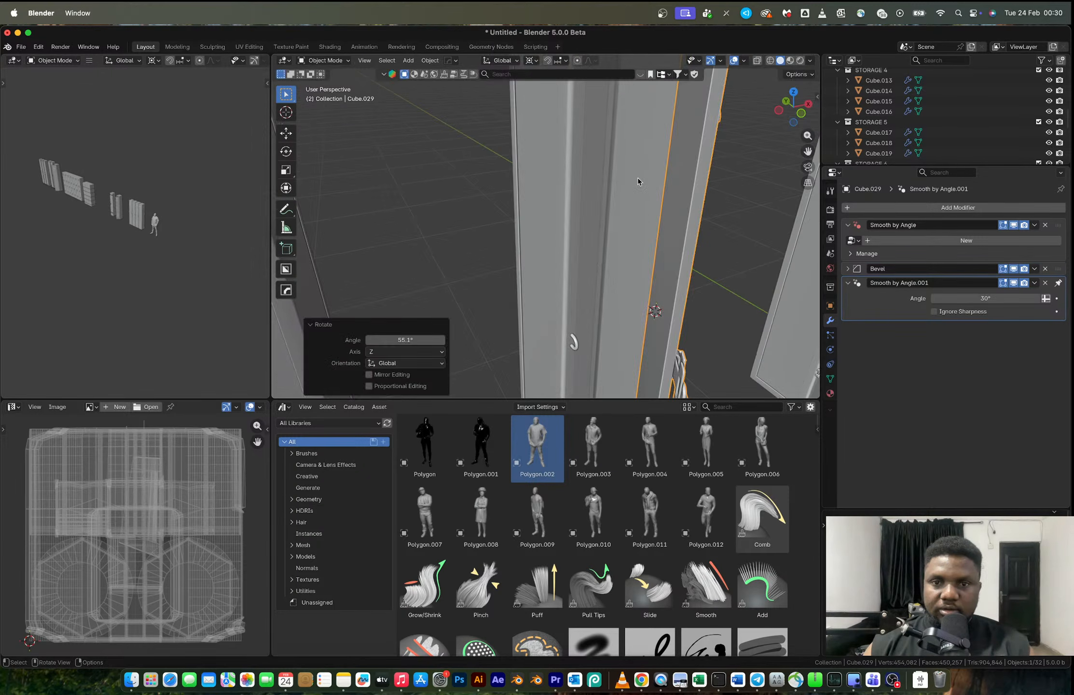
left_click(639, 178)
key("Tab")
left_click(645, 109, "alt")
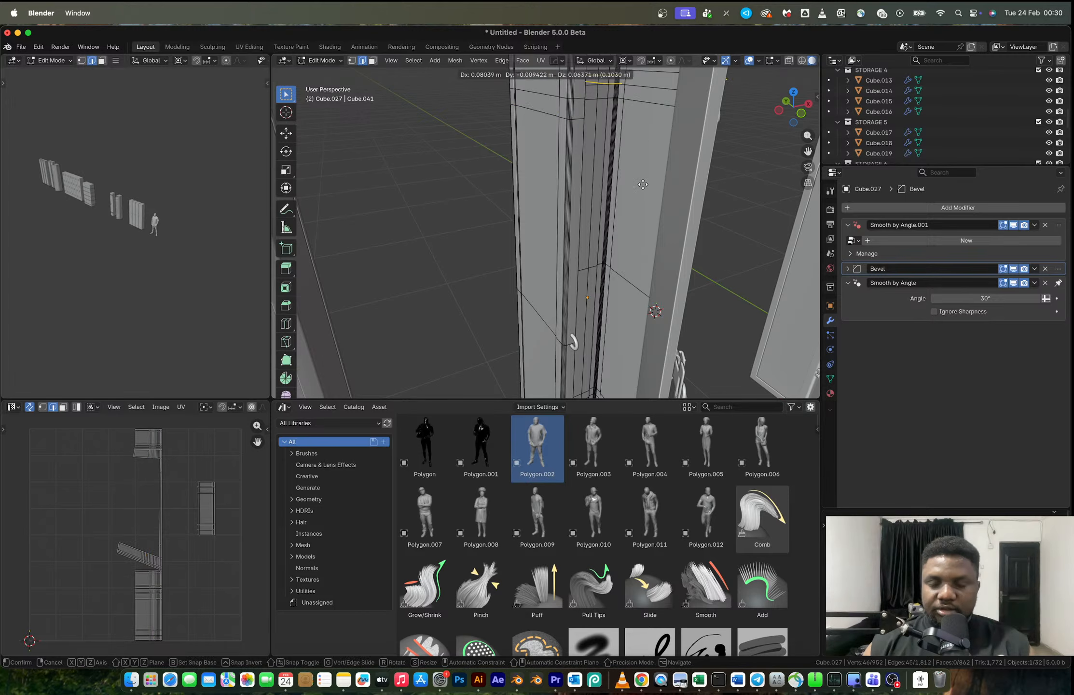
middle_click_drag(646, 152, 594, 220)
left_click(652, 205)
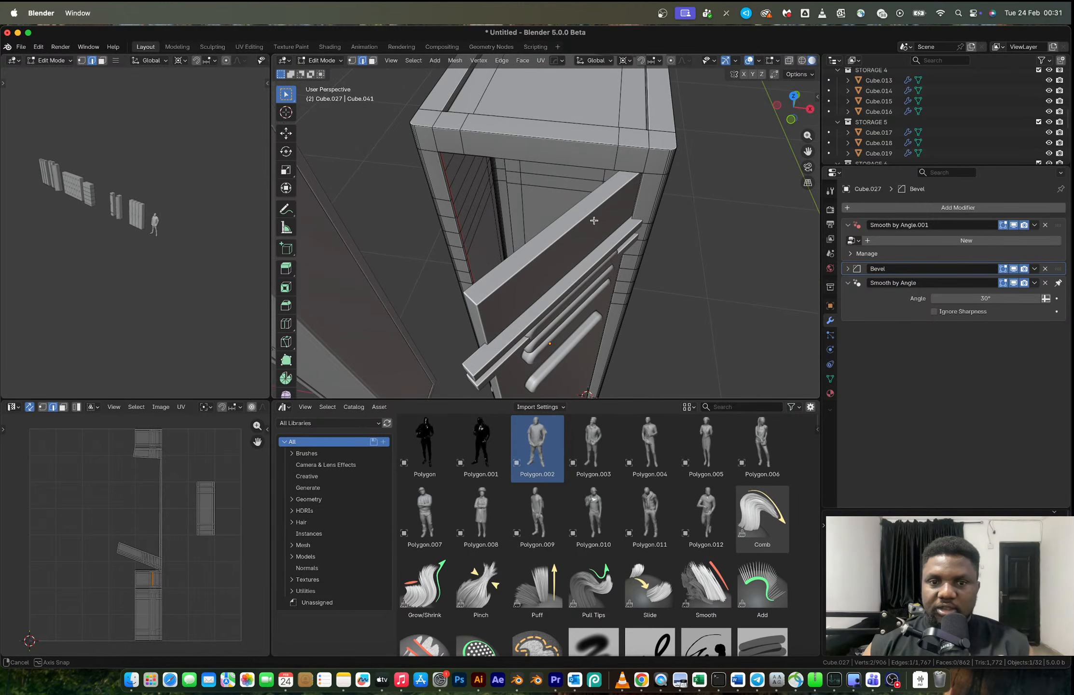
left_click(478, 242)
left_click(547, 189, "ctrl")
middle_click_drag(548, 190, 616, 283)
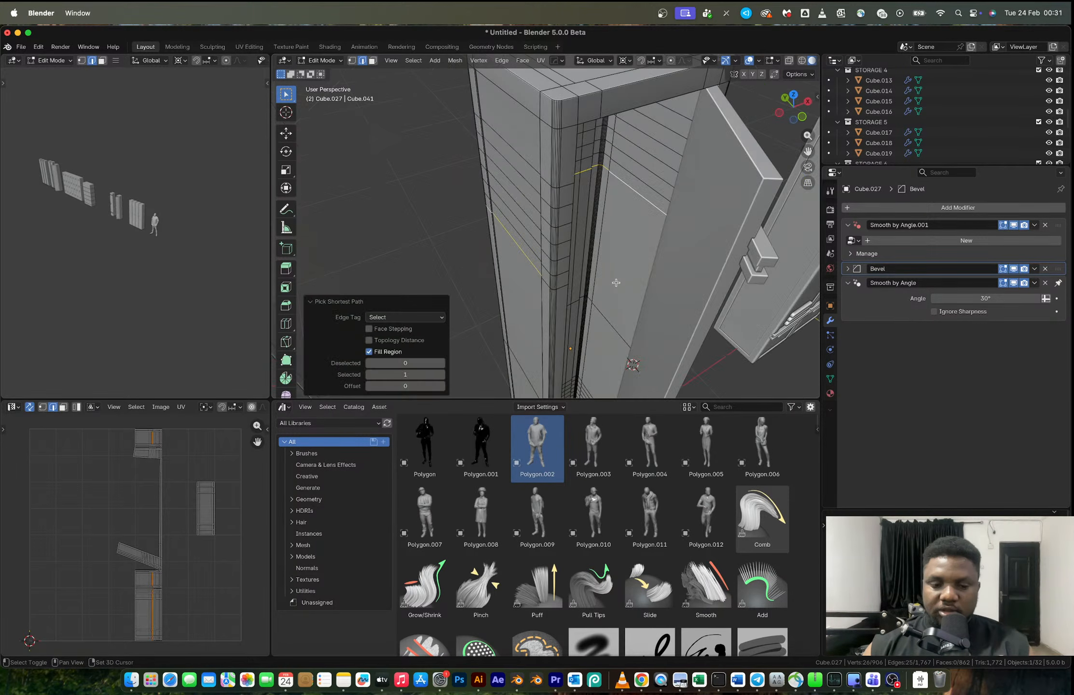
key("shift+d")
key("Escape")
key("p")
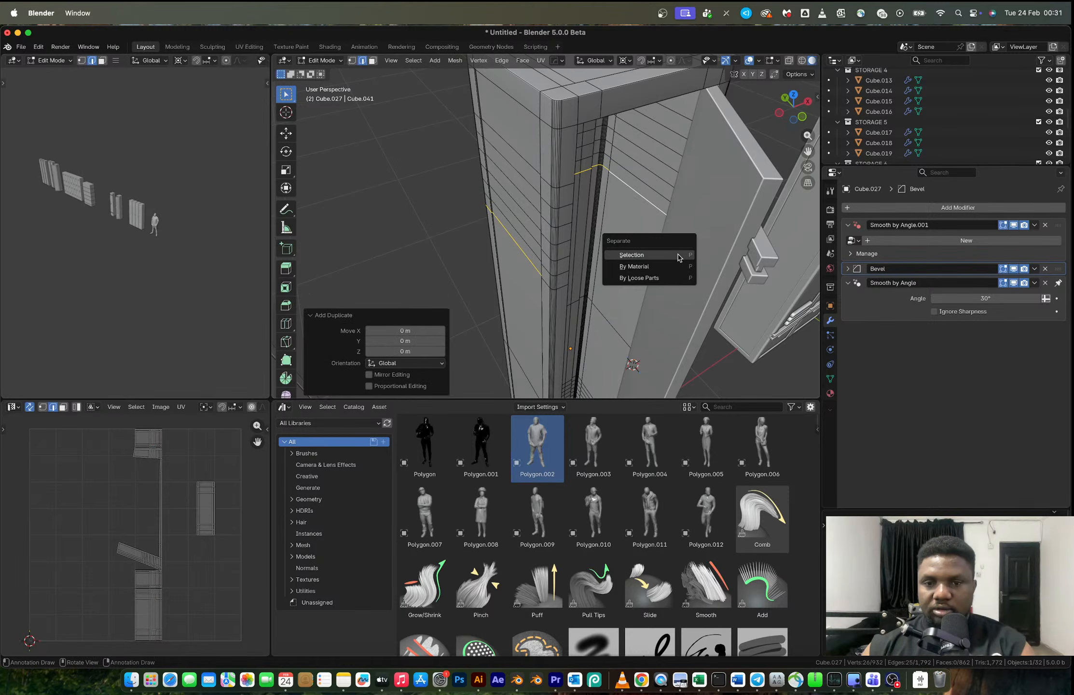
left_click(677, 256)
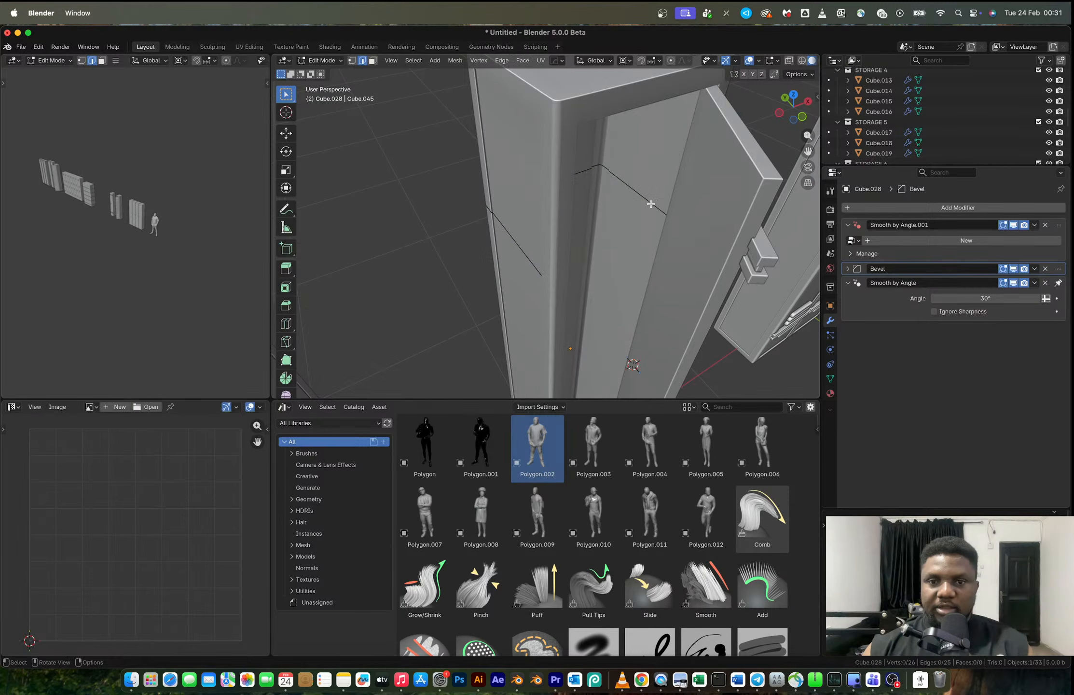
- Switch the transform pivot from the 3D cursor to the centre of the selected separated edges
key("a")
key("s")
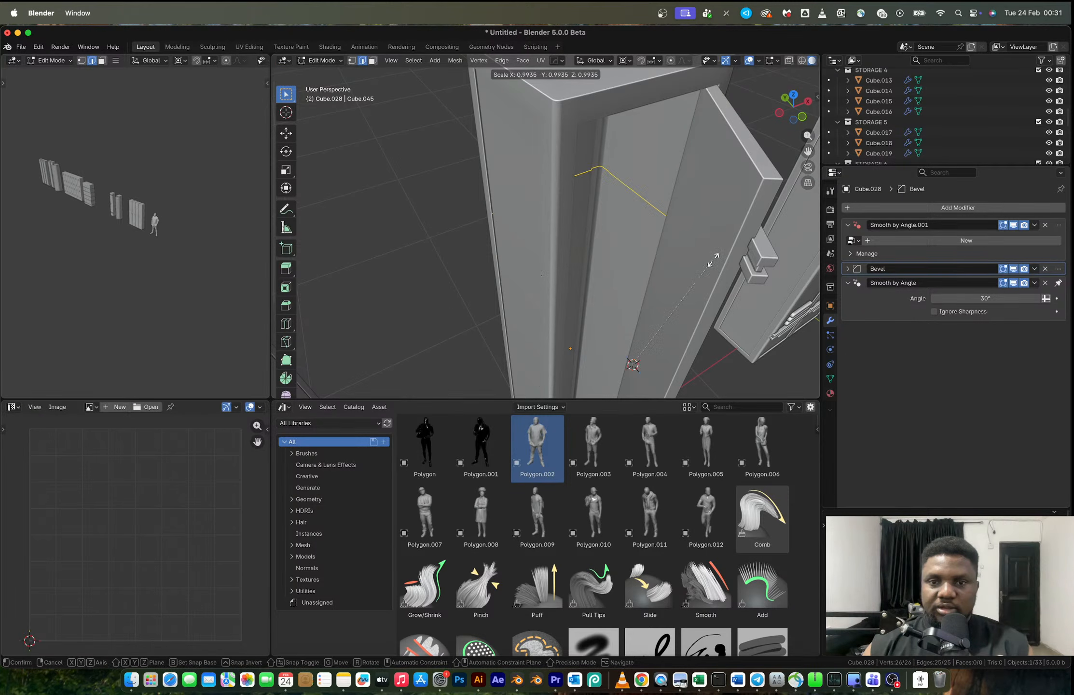
key("Escape")
key("period")
left_click(732, 280)
key("s")
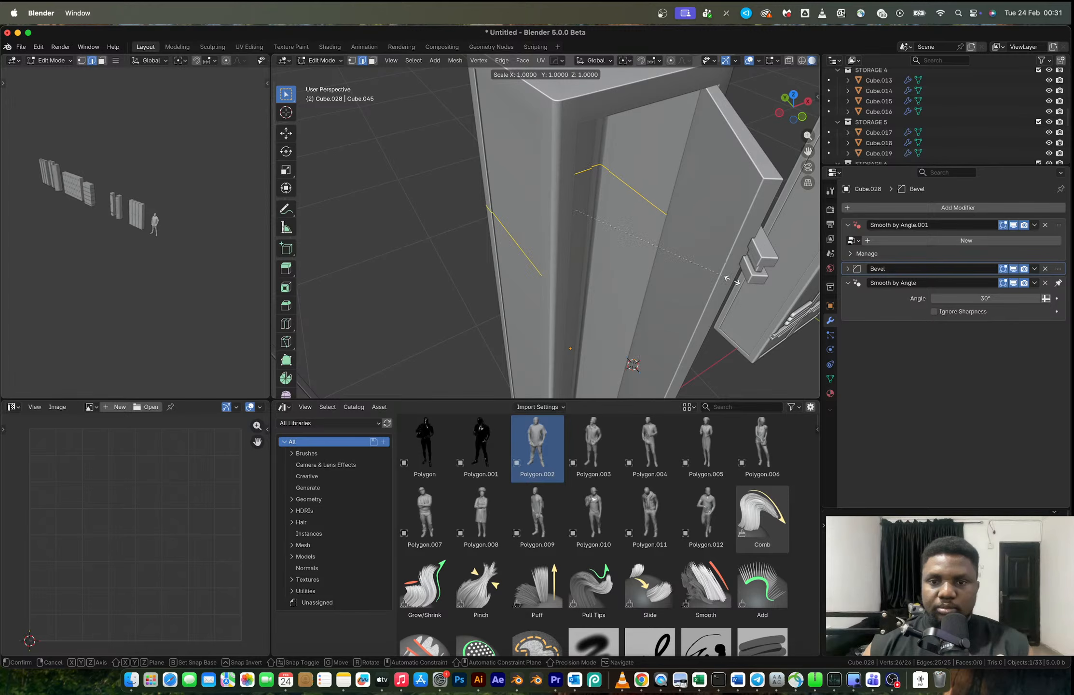
key("Escape")
- Fill the separated edge path with a face and extrude it into a thin shelf inside the locker
key("f")
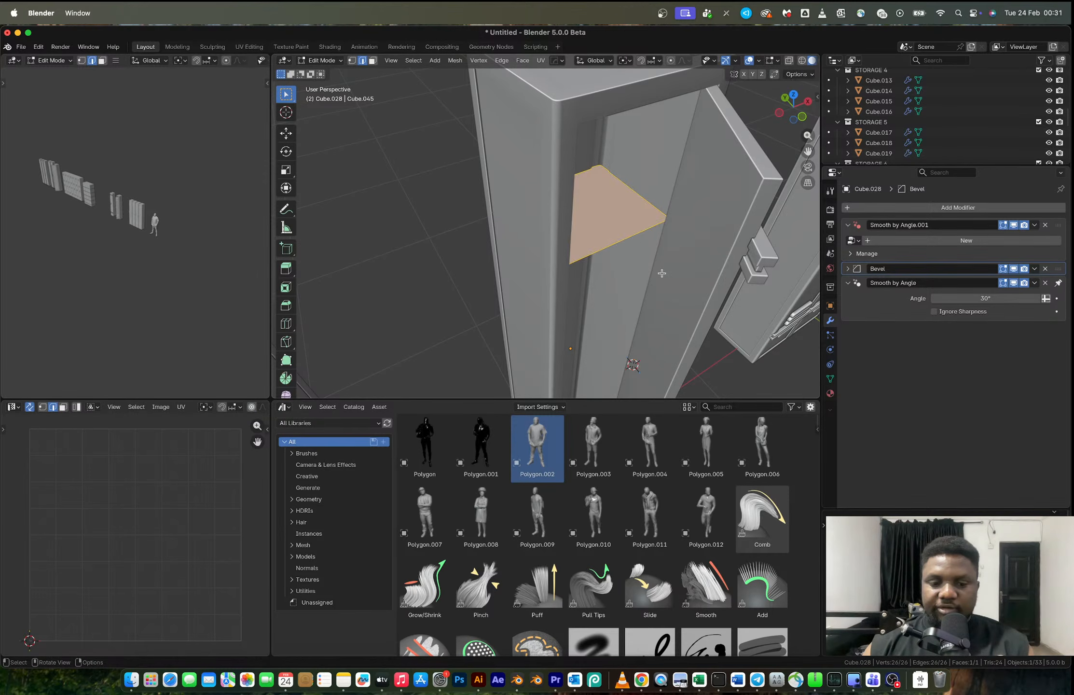
key("Tab")
middle_click_drag(662, 273, 658, 214)
key("Tab")
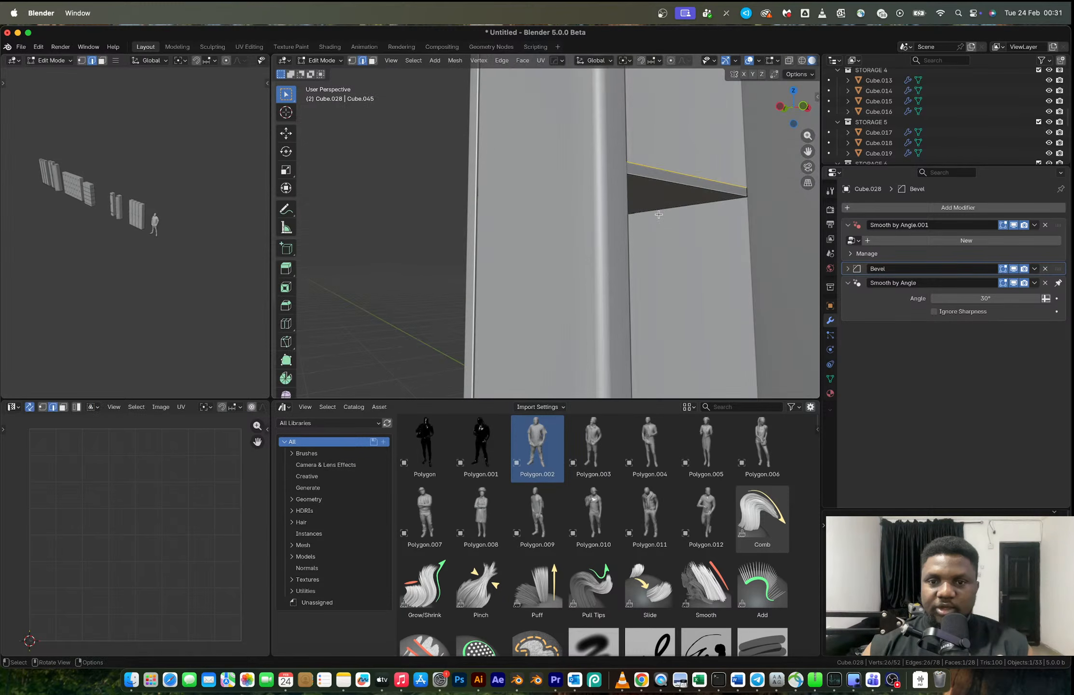
- Snap the 3D cursor to the shelf's lower front edge and add a cube there, scaled by 0.334 and again by 0.119
left_click(659, 214)
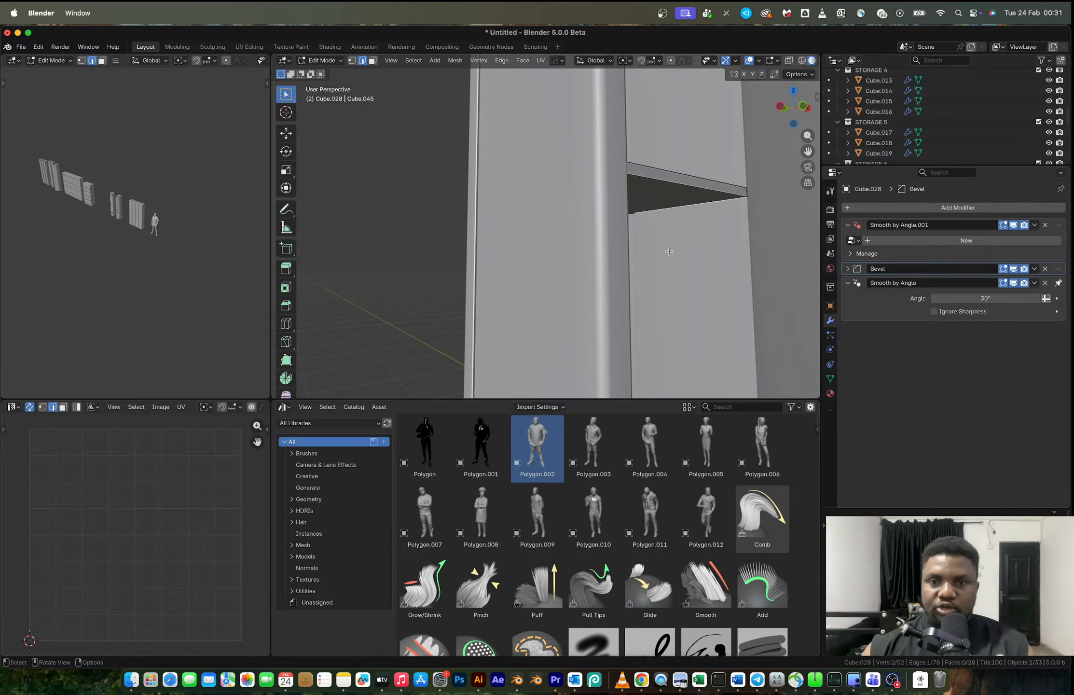
key("shift+s")
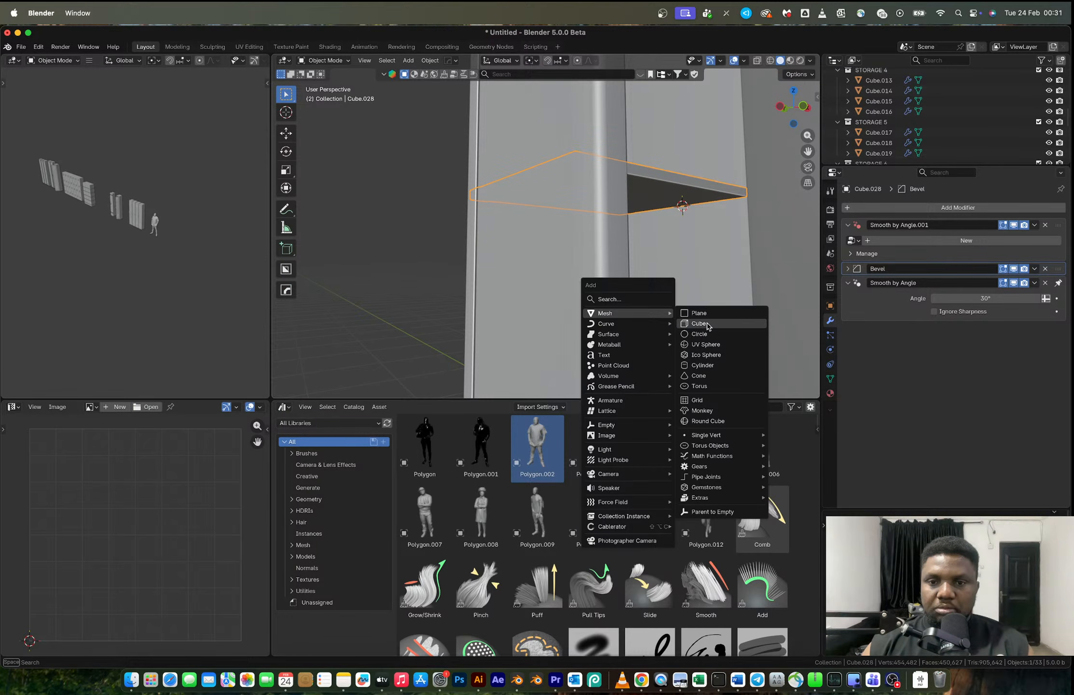
left_click(707, 323)
key("s")
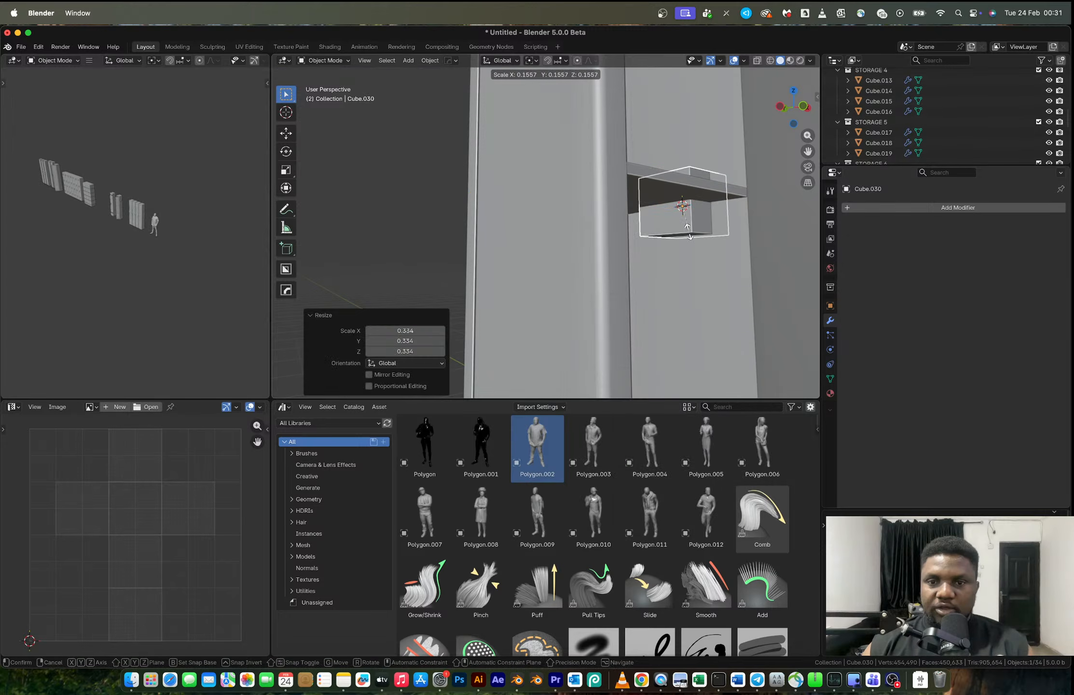
left_click(686, 222)
- Lower the cube about 0.02 m along Z beneath the shelf and scale it by 0.544
key("g")
key("z")
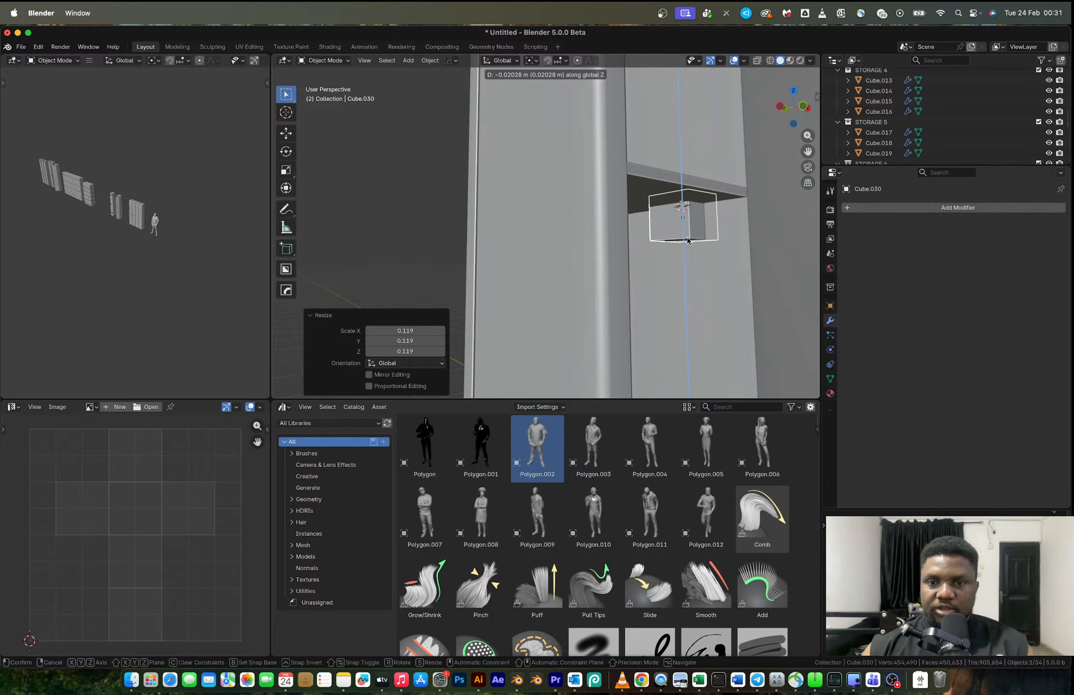
left_click(688, 240)
key("s")
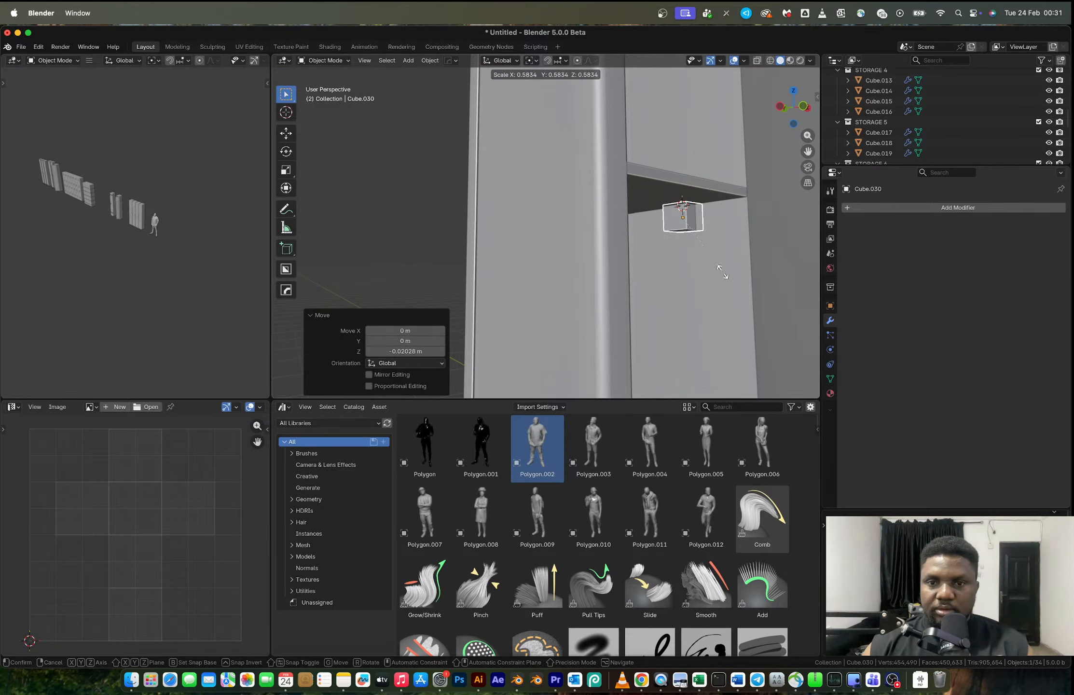
left_click(719, 269)
- Move the small cube beneath the shelf about -0.0156 m along X
middle_click_drag(720, 268, 690, 269)
key("g")
key("y")
key("x")
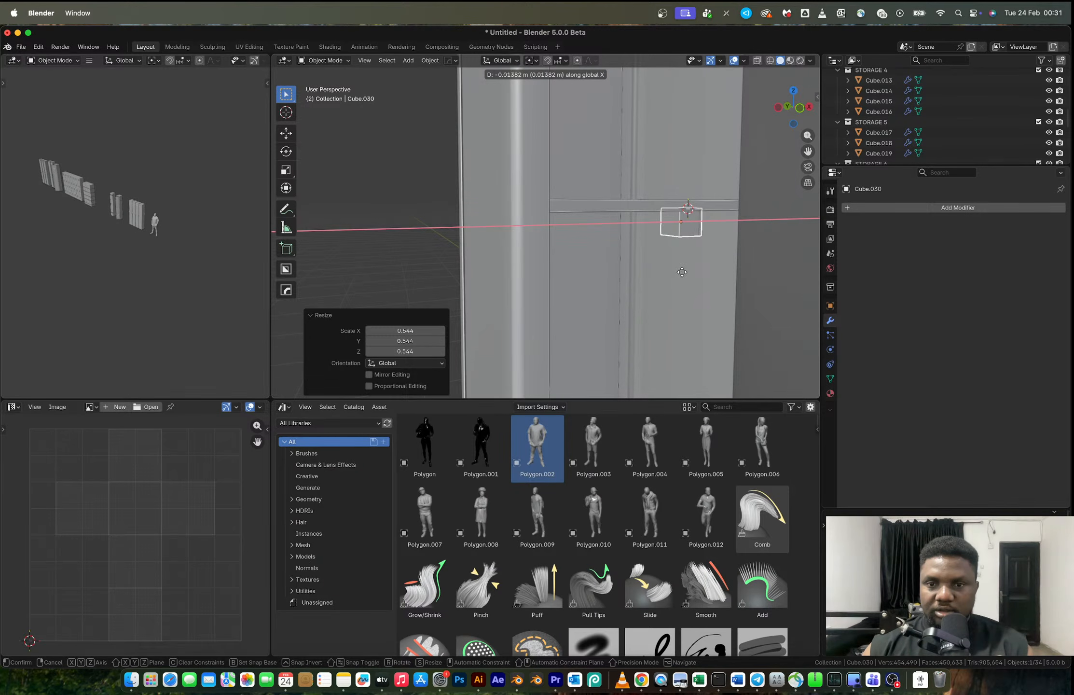
left_click(678, 273)
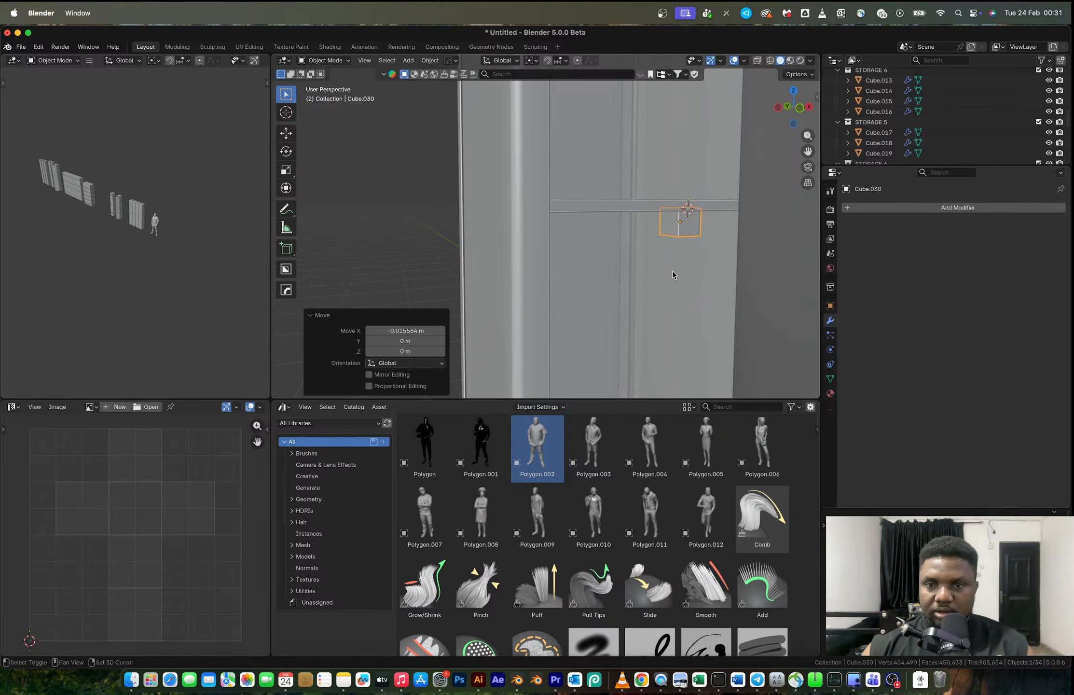
- Stretch the cube downward by moving its lower vertices about -0.042 m along Z
key("Tab")
key("alt+z")
key("1")
left_click_drag(647, 225, 734, 265)
key("g")
key("z")
left_click(687, 259)
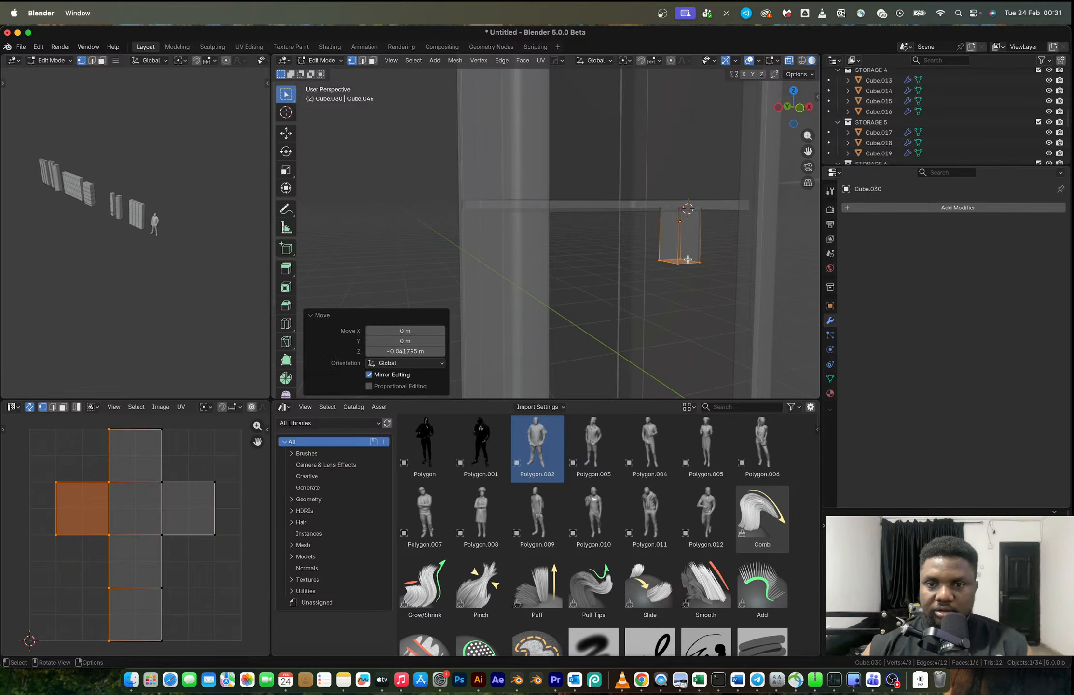
- Delete the cube's bottom face and one adjoining side face
key("3")
key("alt+z")
mouse_move(687, 259)
middle_mouse_down()
mouse_move(682, 212)
mouse_move(685, 250)
middle_mouse_up()
left_click(681, 216, "shift")
key("x")
left_click(631, 216)
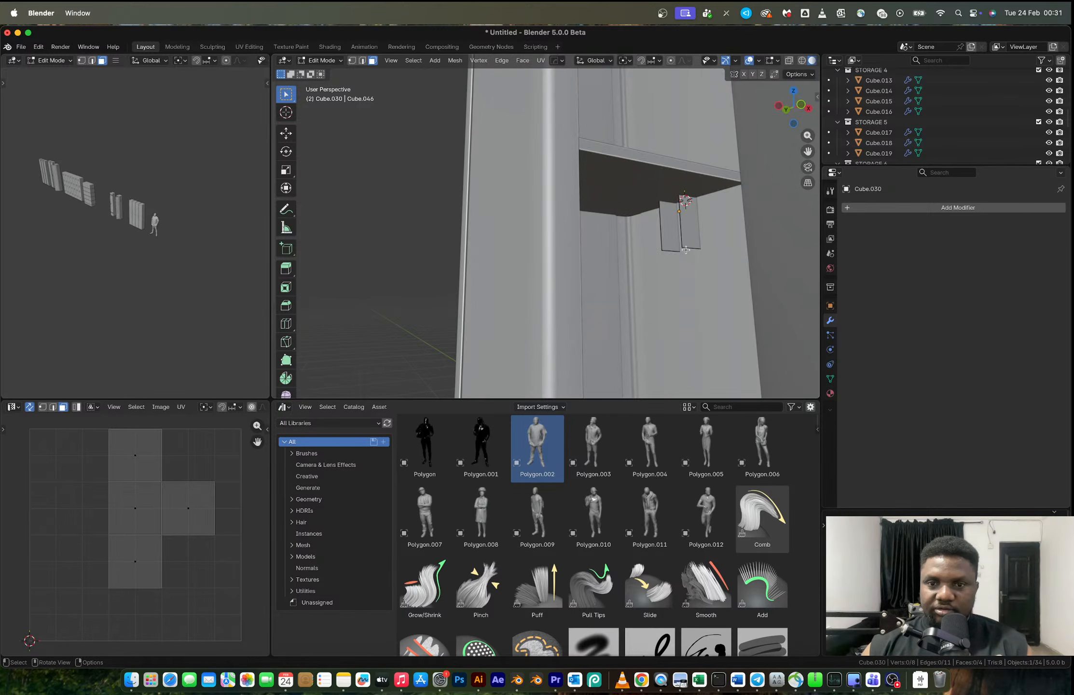
- Delete the two outer lower vertices so only an L-shaped strip of two faces remains
key("1")
left_click(661, 247)
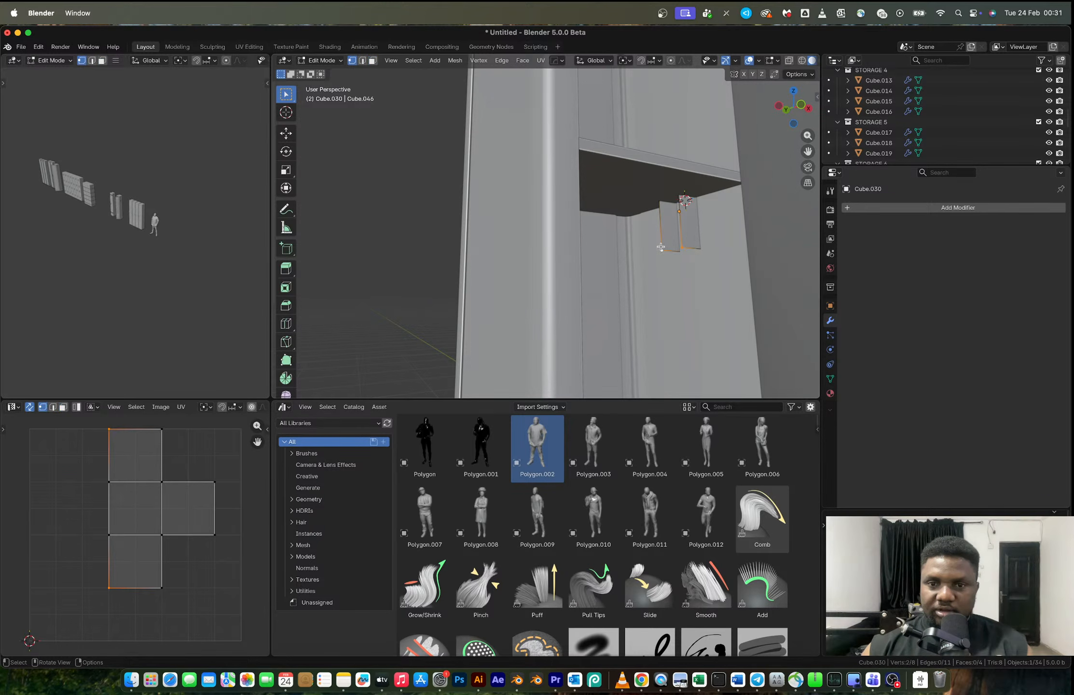
key("x")
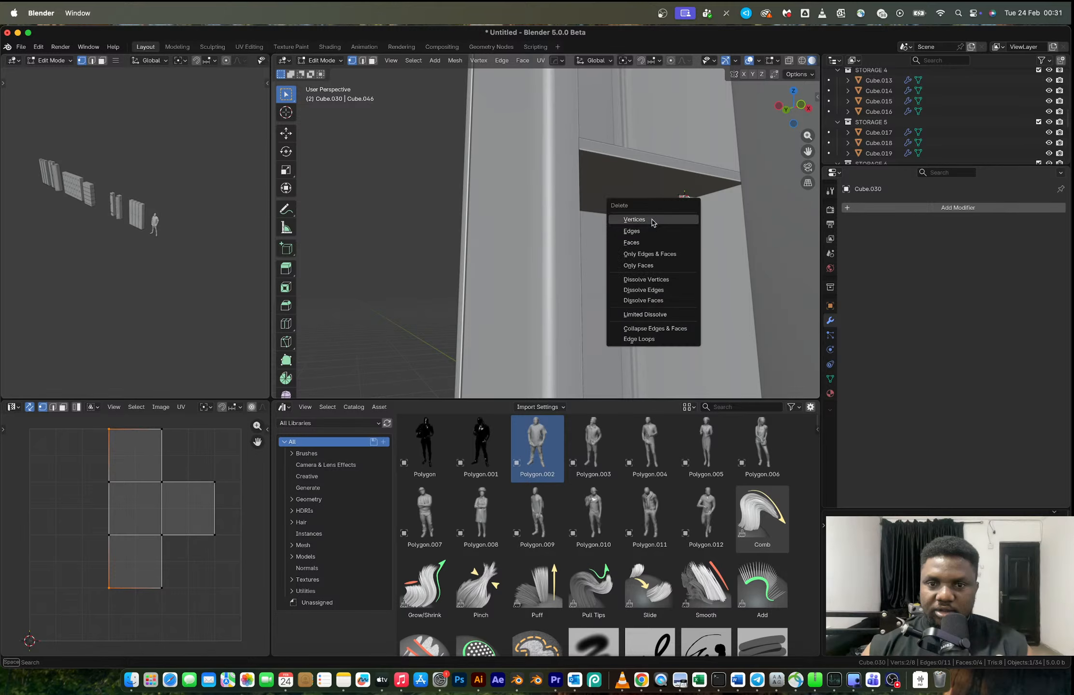
left_click(634, 219)
- Shift the whole L-shaped strip about -0.0026 m along Z and about -0.0046 m along X
middle_click_drag(652, 222, 621, 258)
key("a")
key("g")
key("z")
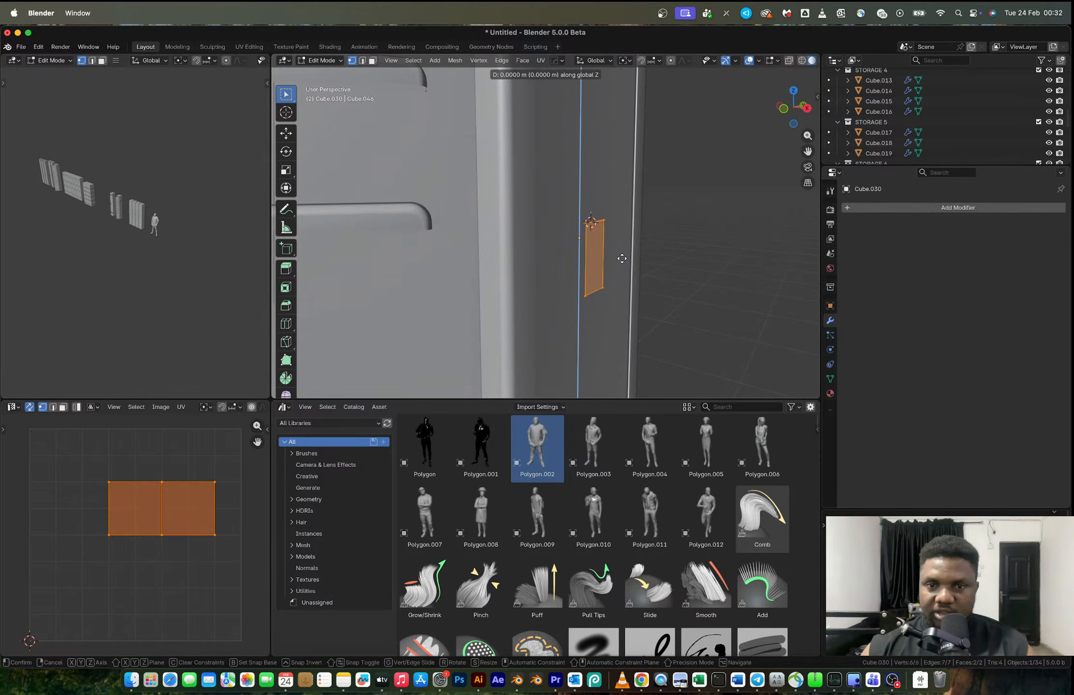
left_click(622, 261)
key("g")
key("x")
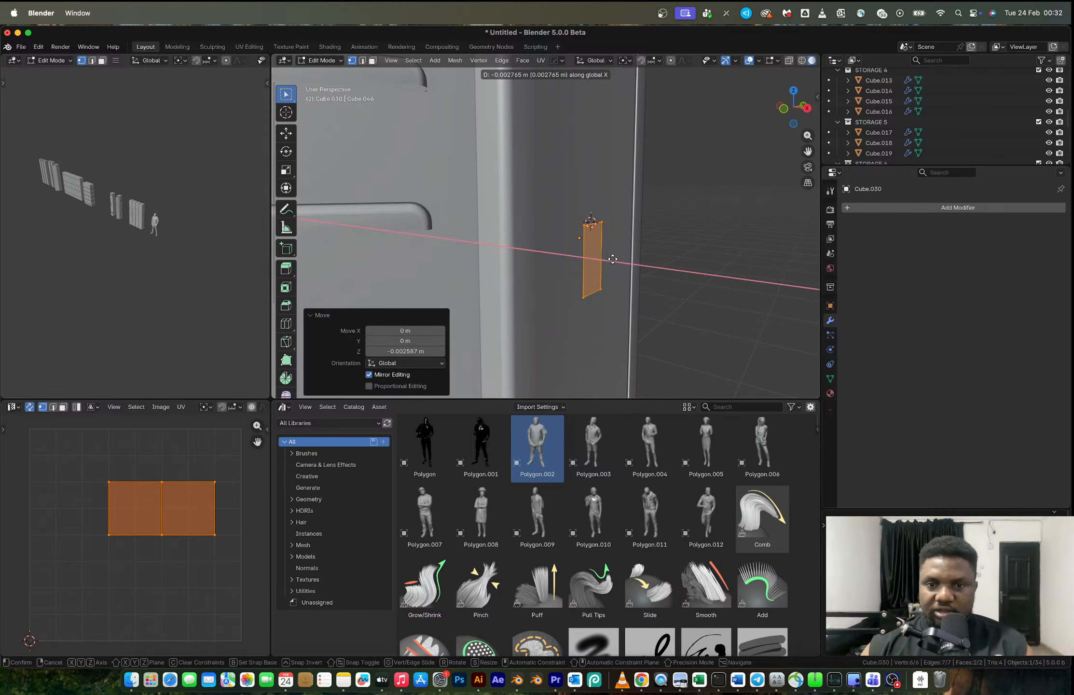
left_click(612, 259)
- Narrow the L-shaped strip by scaling it to 0.410 along Y
middle_click_drag(612, 259, 760, 203)
key("s")
key("x")
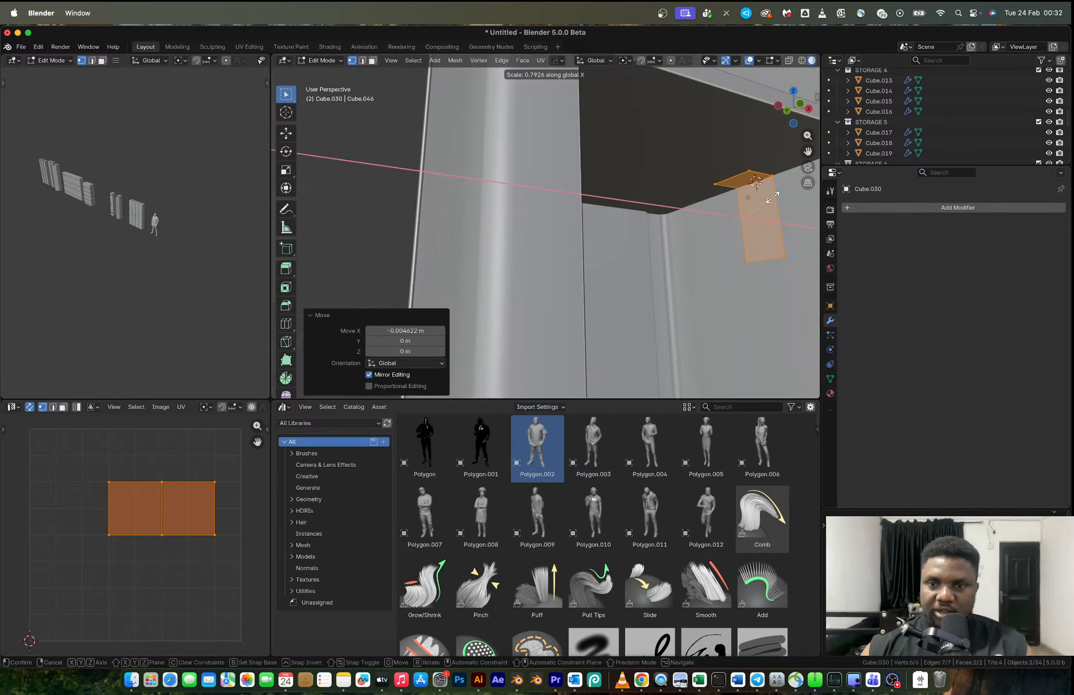
key("y")
left_click(749, 201)
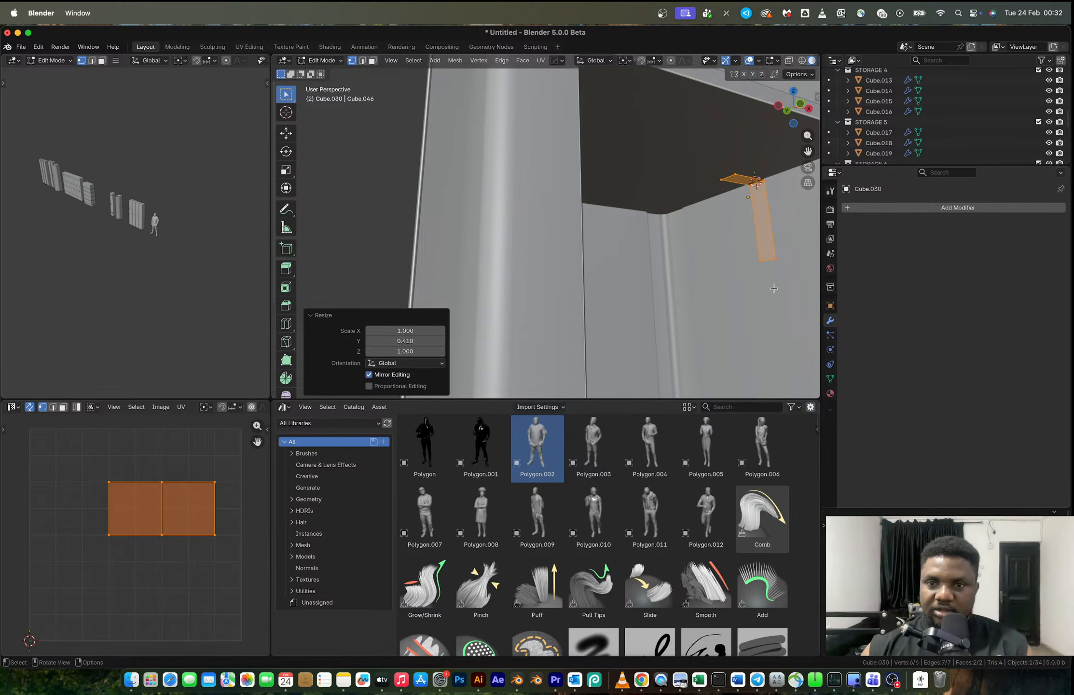
- Set the transform pivot to the 3D cursor and scale the strip down to about 0.46
key("period")
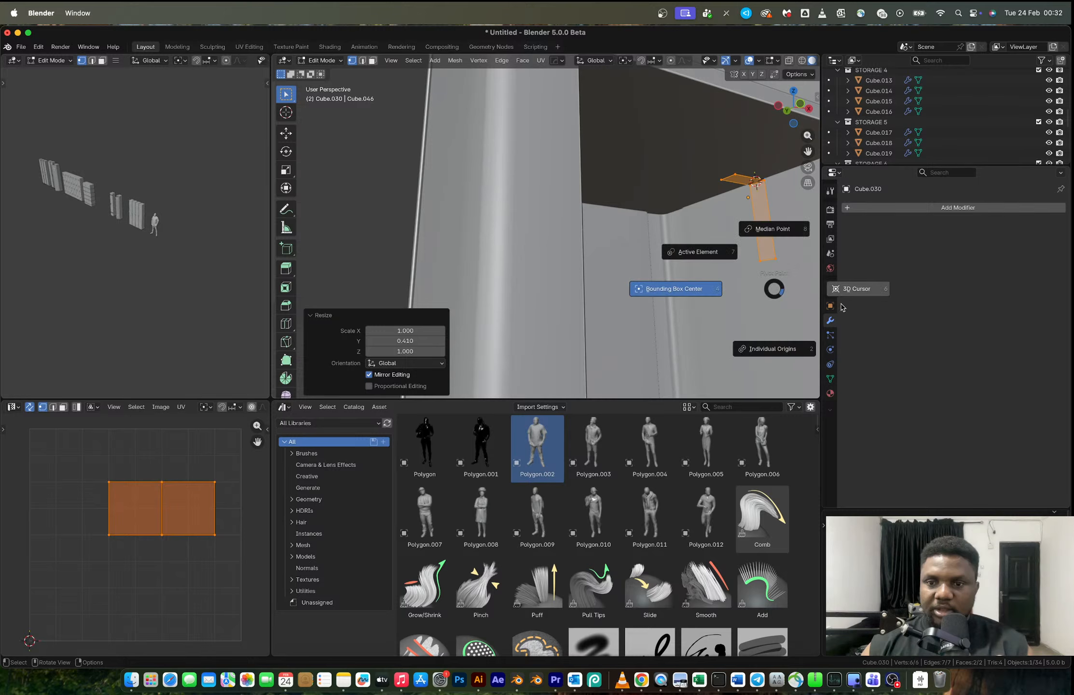
left_click(842, 307)
key("s")
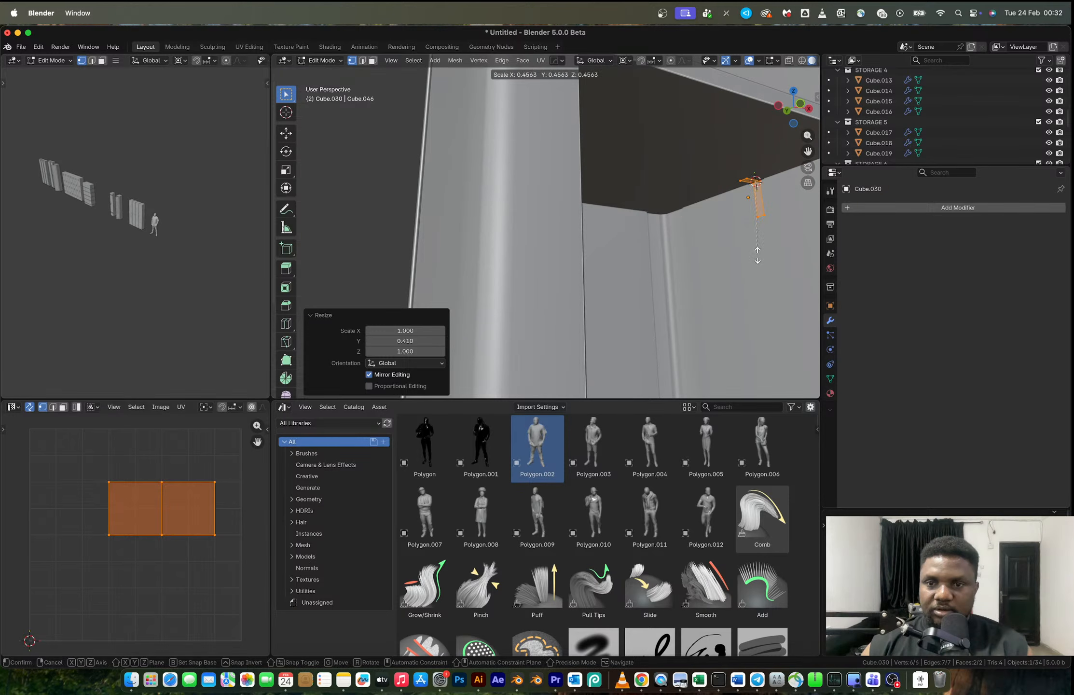
left_click(757, 255)
- Adjust the length of the strip's horizontal leg by moving its end edge along X
left_click_drag(731, 168, 752, 186)
key("g")
key("y")
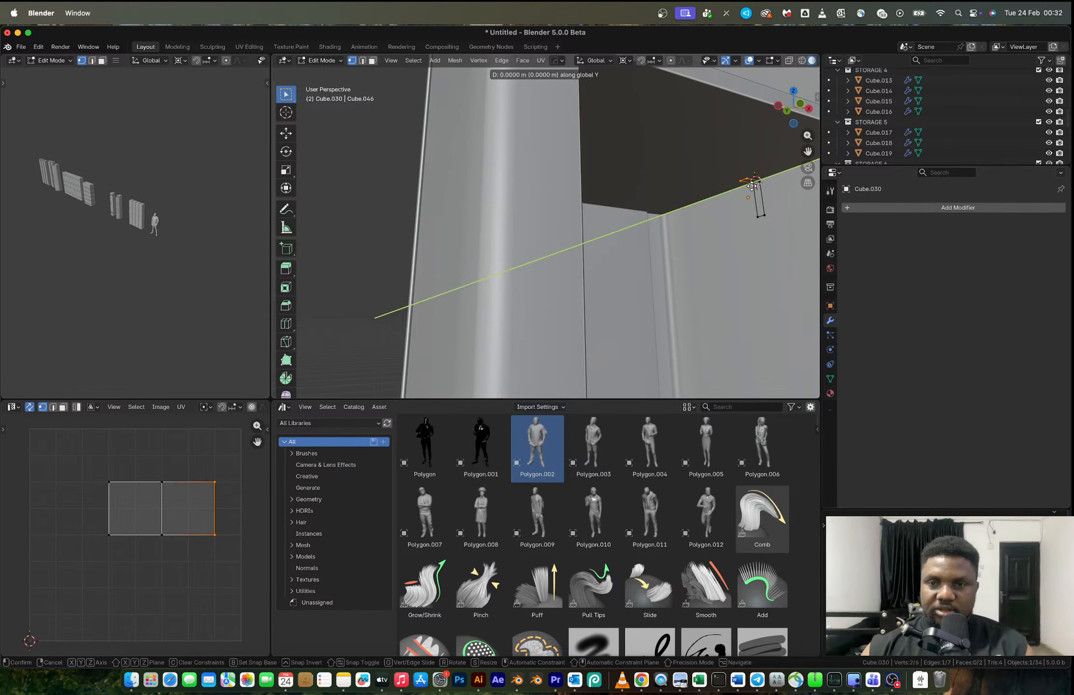
key("x")
left_click(753, 191)
- Lengthen the strip beneath the shelf by scaling all of its geometry along X
middle_click_drag(753, 191, 764, 211)
key("a")
key("s")
key("x")
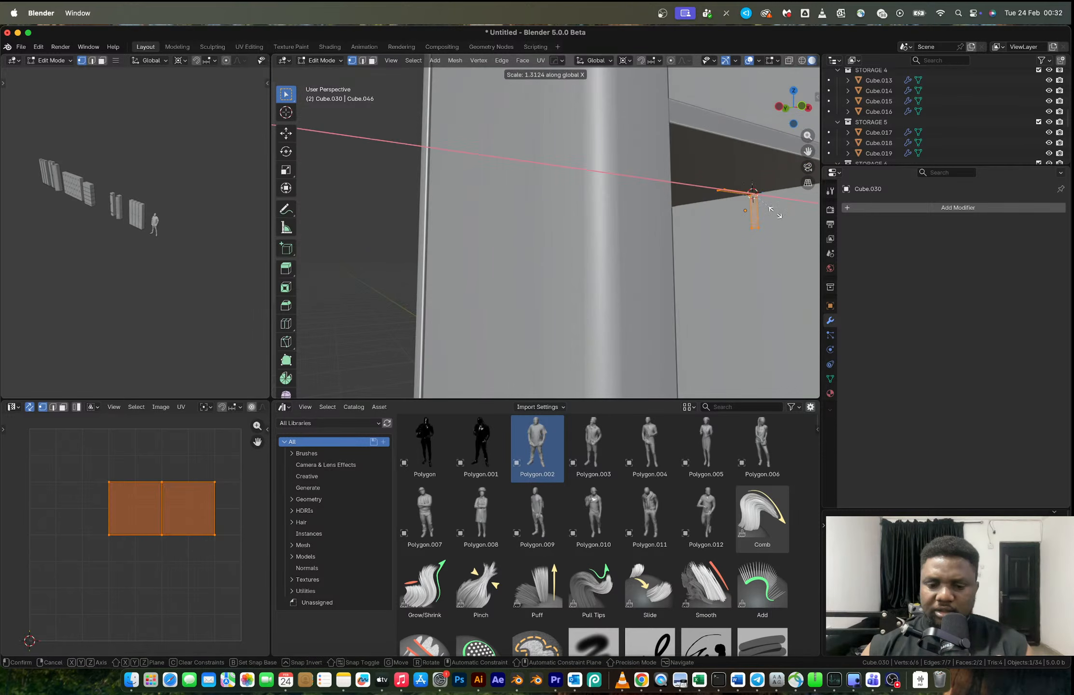
left_click(795, 229)
- Round the four end corners of the strip with a 4-segment vertex bevel of about 0.42 m offset
left_click(763, 228)
left_click(747, 229, "shift")
left_click(736, 190, "shift")
left_click(722, 192, "shift")
middle_click_drag(699, 200, 669, 253, "ctrl")
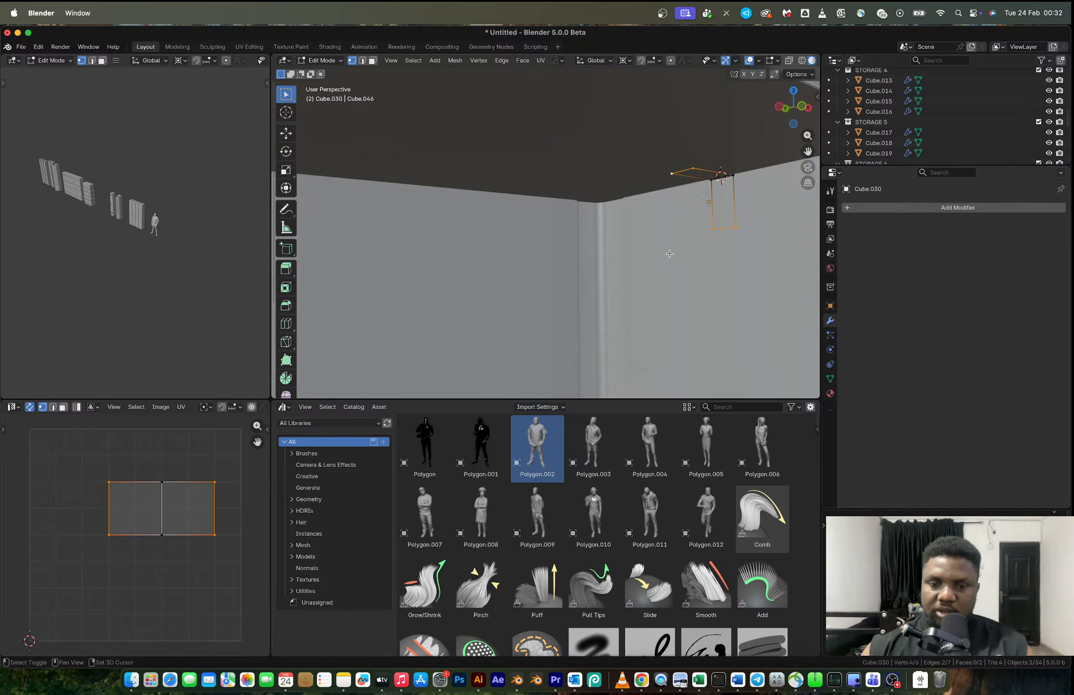
key("ctrl+shift+b")
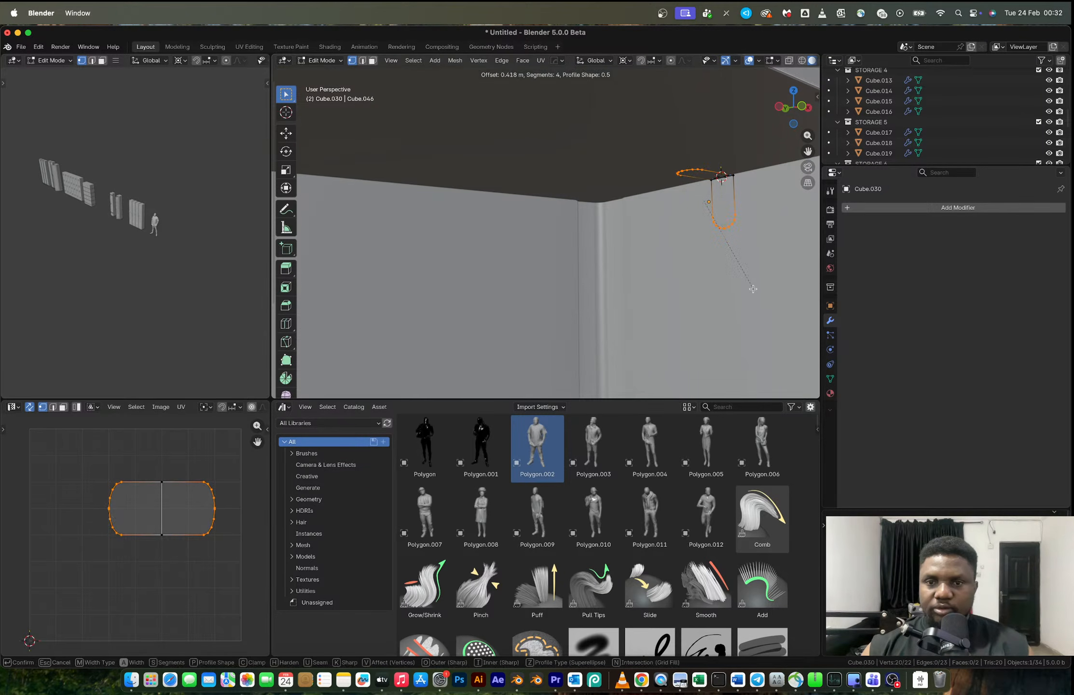
left_click(750, 288)
- Bevel the strip's fold edge into a rounded bend
key("2")
left_click(718, 182)
key("Tab")
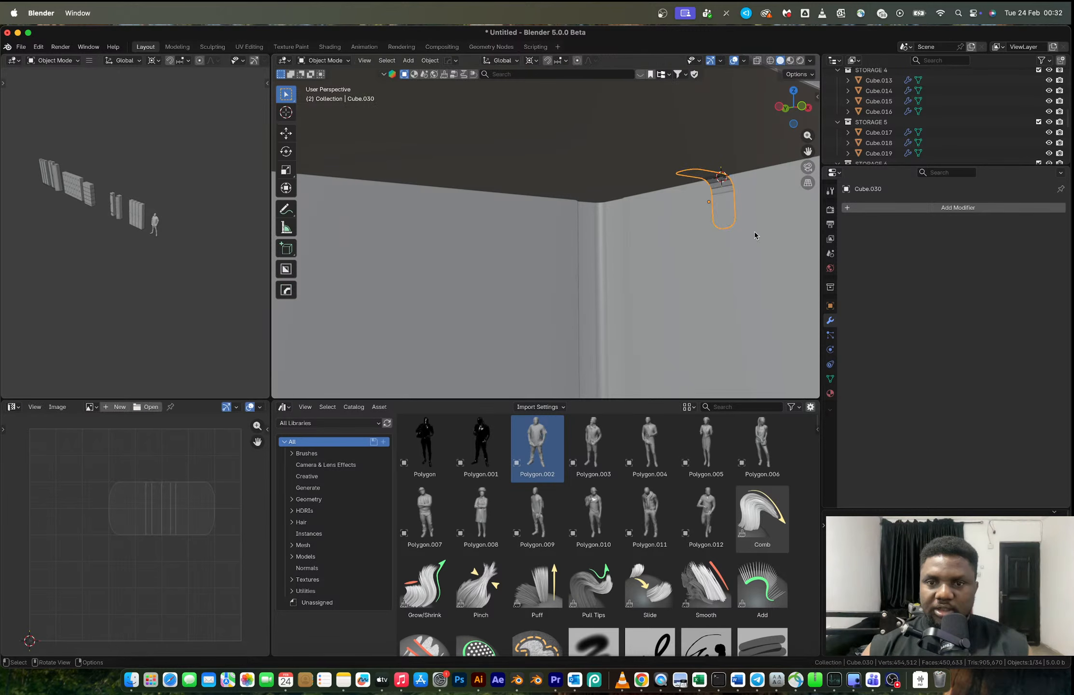
- Thicken the whole strip into a solid bracket by extruding its faces along normals with a -0.148 m offset
key("Tab")
key("a")
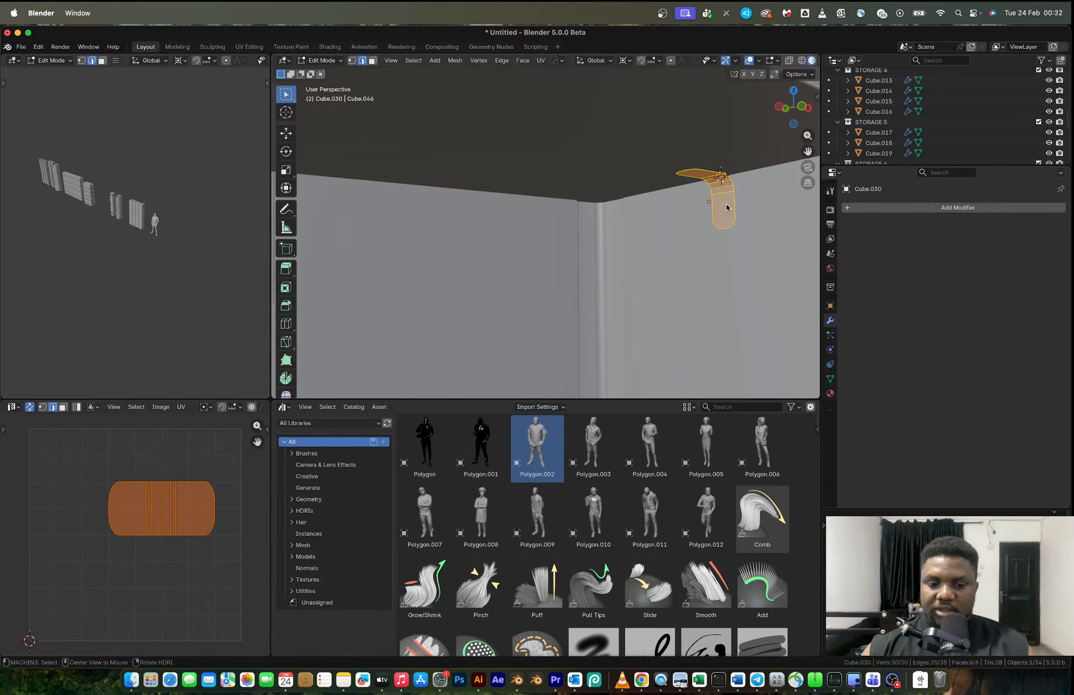
key("alt+e")
left_click(726, 207)
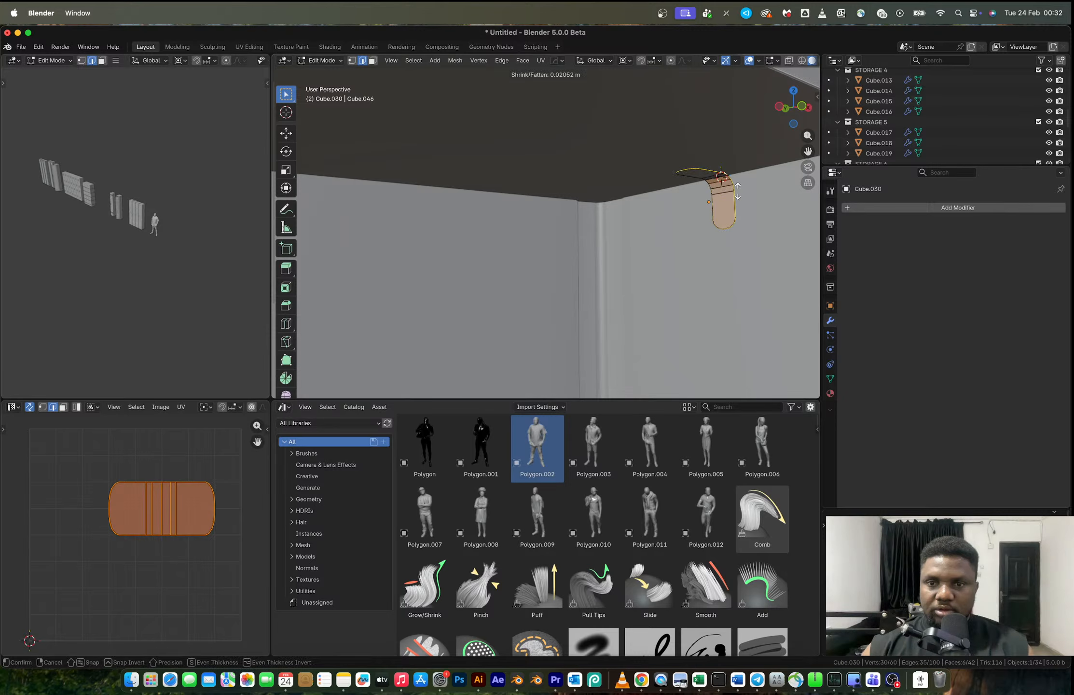
left_click(737, 191)
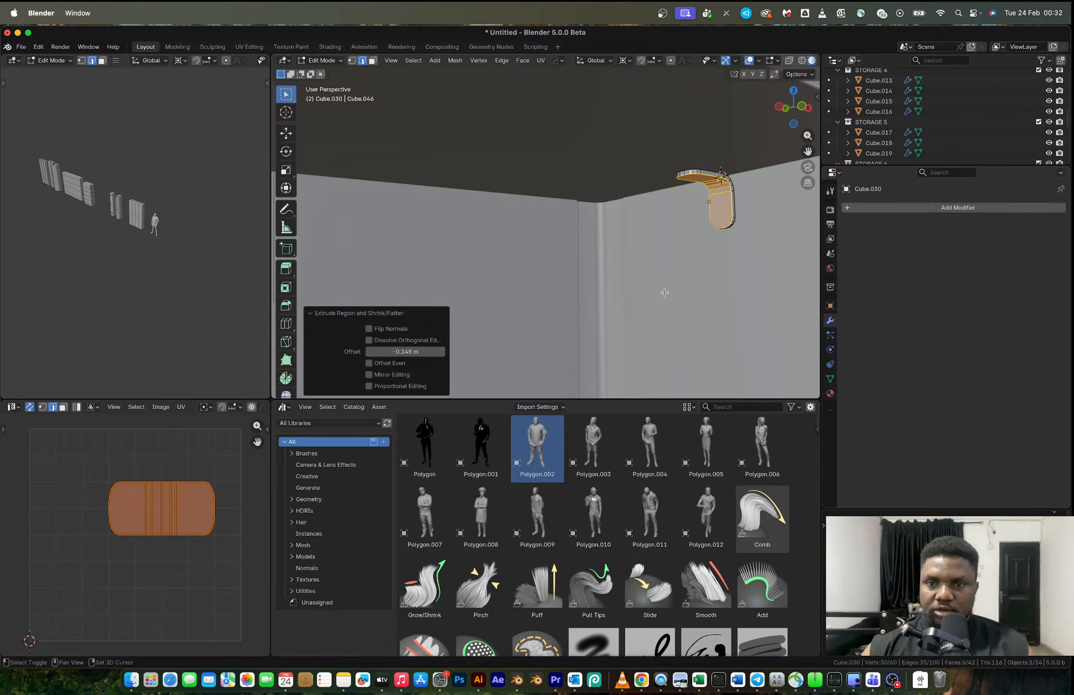
- Apply Shade Auto Smooth at 30° to the bracket
key("Tab")
scroll(719, 233, "down", 3)
middle_click_drag(648, 223, 656, 230)
right_click(660, 224)
left_click(659, 224)
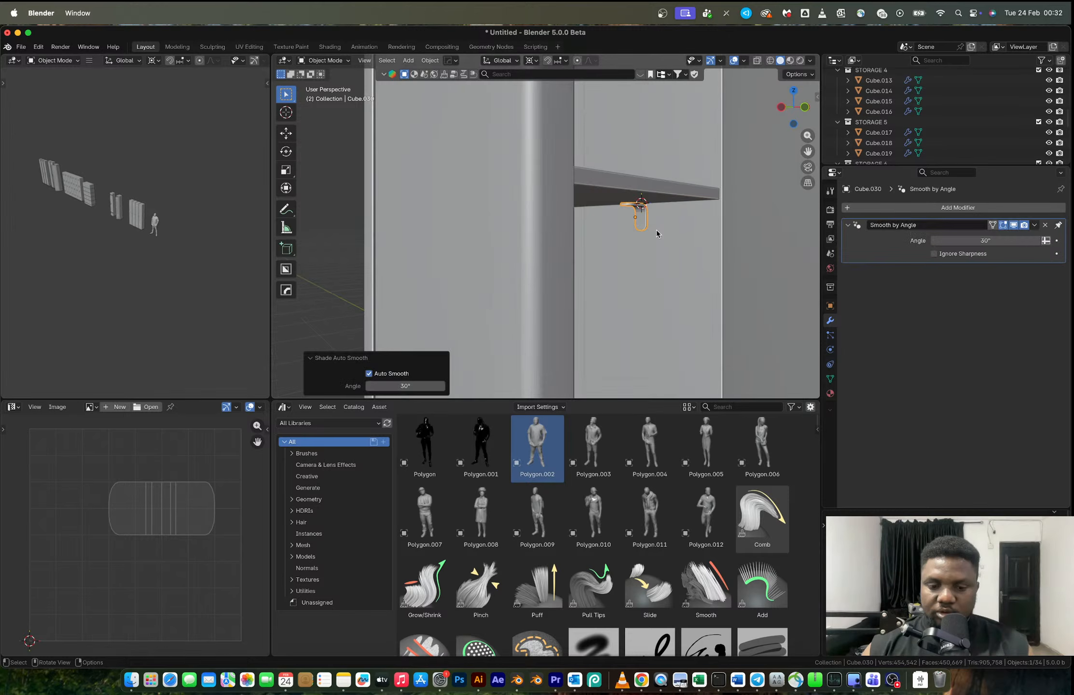
- Duplicate the bracket's geometry about 0.09 m along Y to make a second bracket under the shelf
key("Tab")
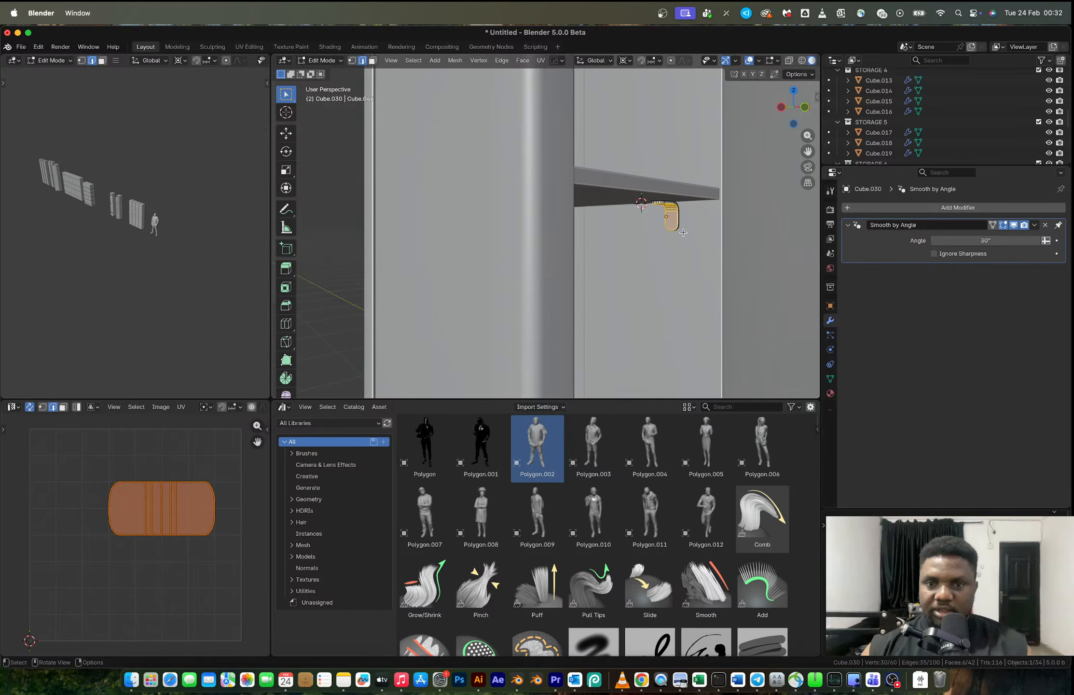
key("shift+d")
key("y")
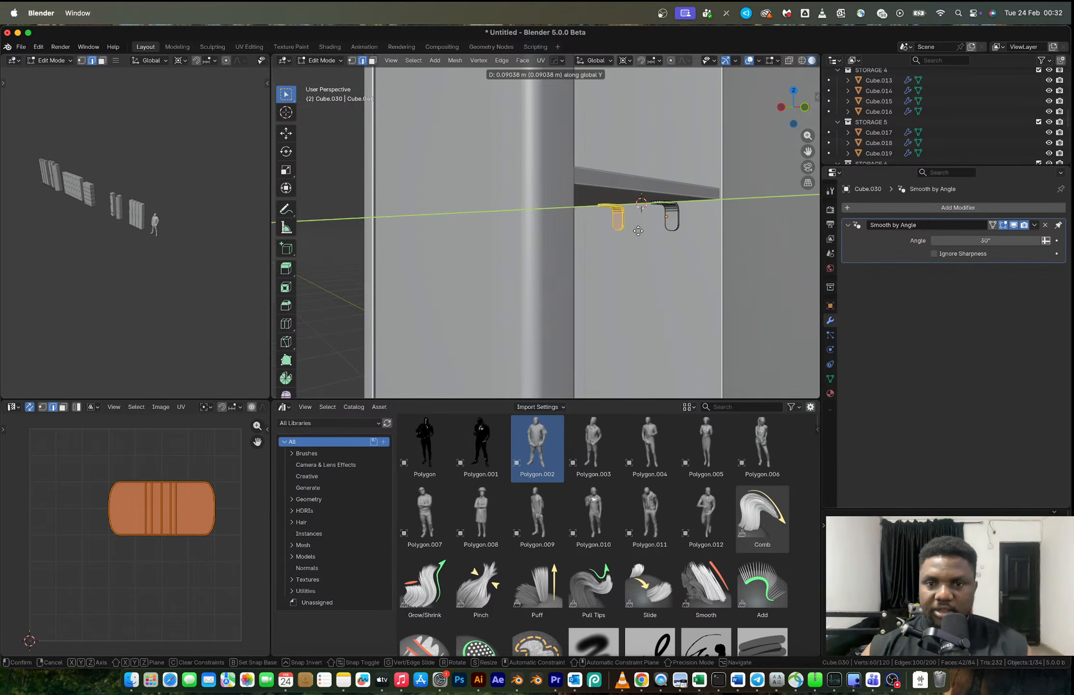
left_click(638, 231)
key("Tab")
- Mirror the two brackets across the shelf to its opposite side with a Mirror modifier
middle_click_drag(638, 231, 571, 187)
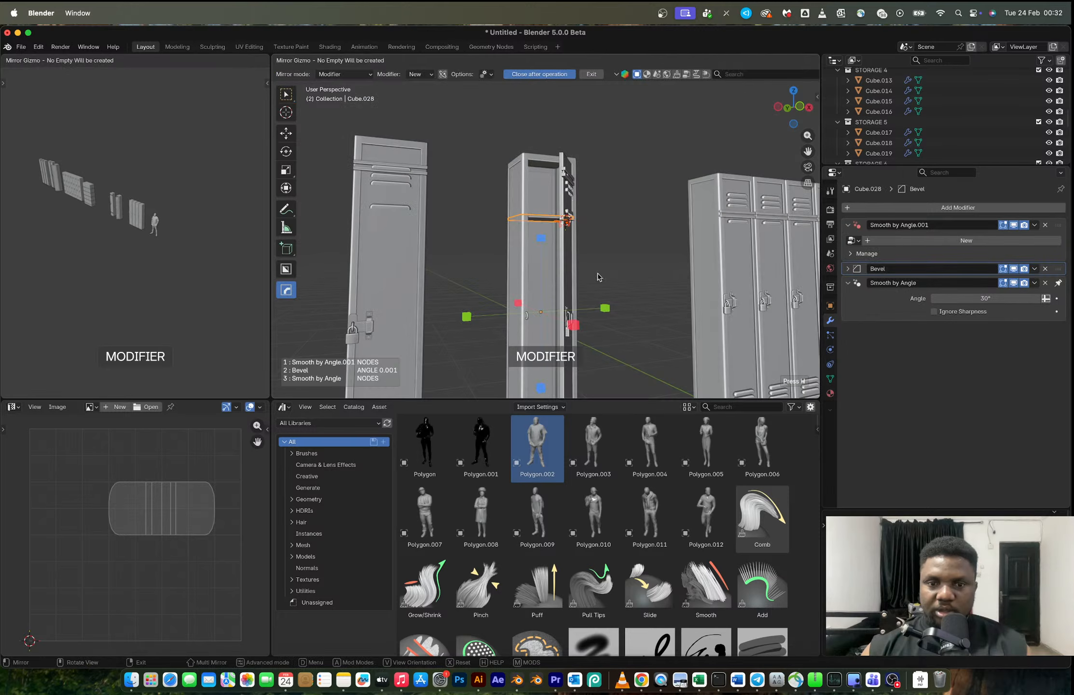
key("Tab")
scroll(557, 256, "up", 2)
scroll(539, 249, "up", 1)
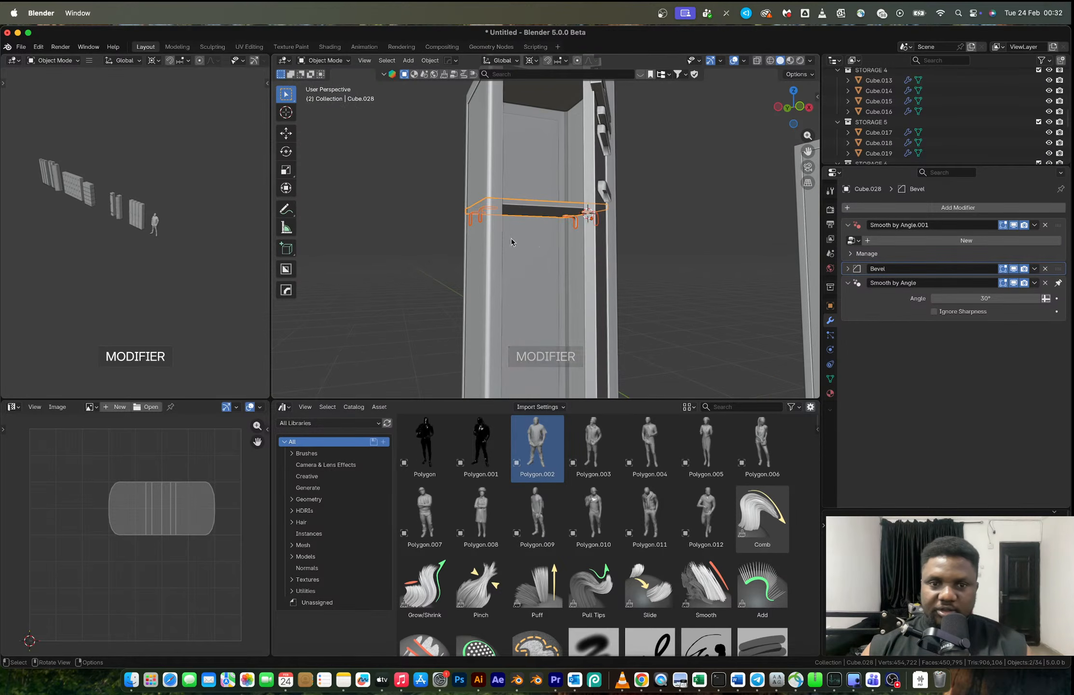
middle_click_drag(505, 236, 645, 261)
left_click(414, 220)
- Convert the shelf and its brackets to meshes and join them into one object
middle_click_drag(555, 227, 580, 230)
scroll(580, 218, "up", 2)
scroll(622, 219, "down", 4)
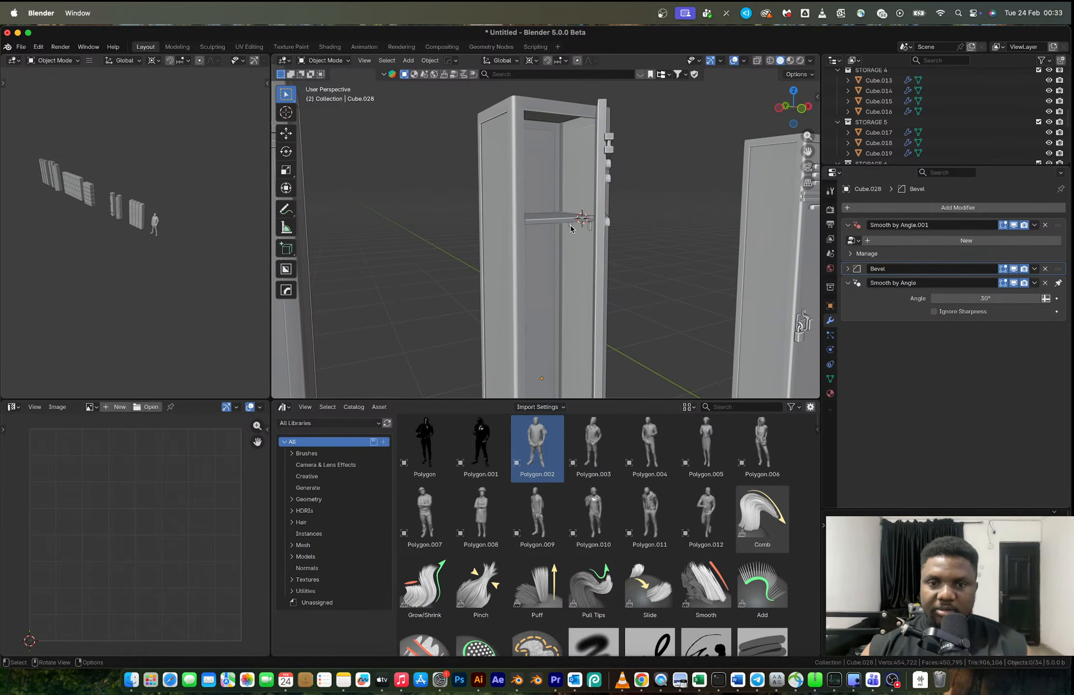
left_click(571, 227)
left_click(564, 223, "shift")
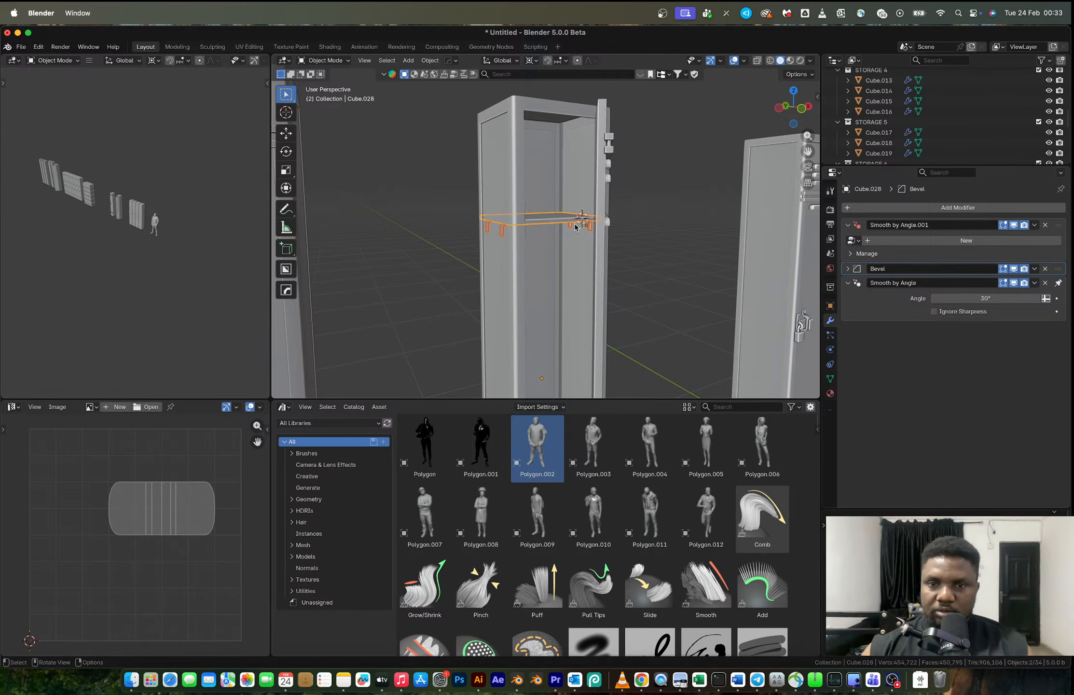
key("ctrl+j")
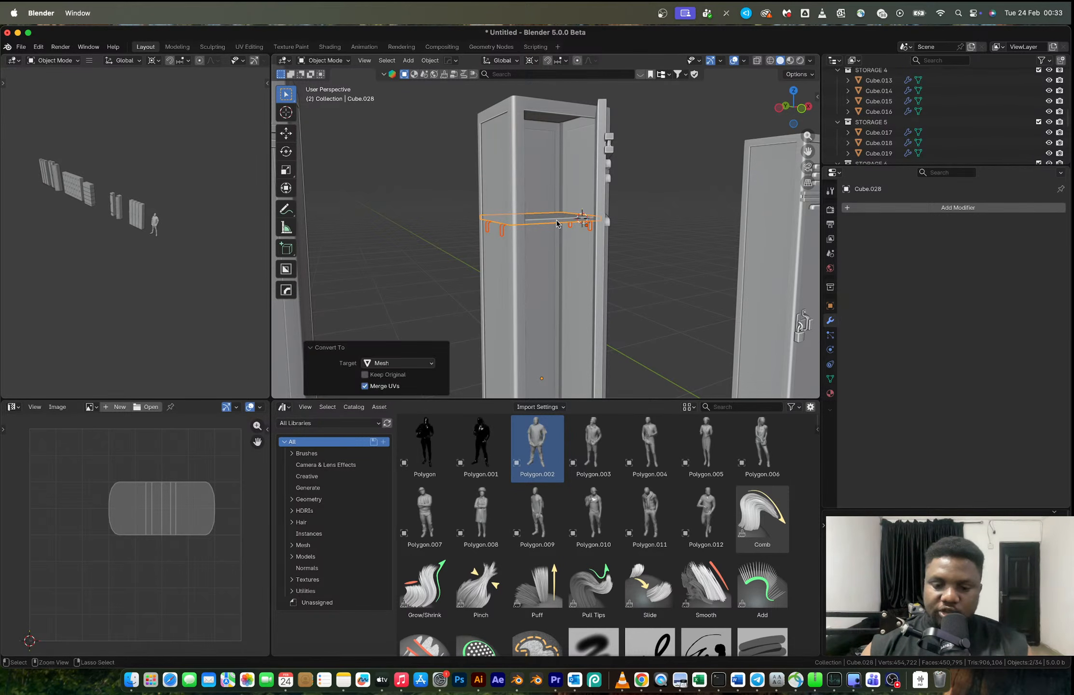
- Duplicate the bracketed shelf about -0.382 m along Z and repeat the duplication for two more shelves below
scroll(557, 223, "down", 3)
key("shift+d")
key("z")
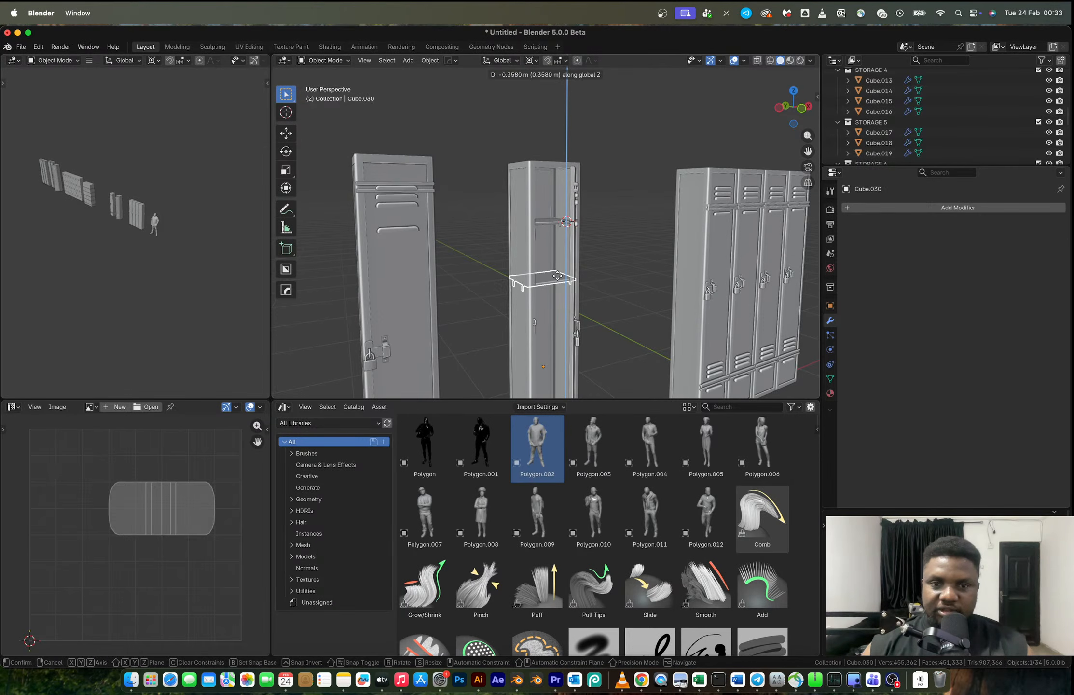
left_click(557, 285)
scroll(557, 286, "down", 3)
key("shift+r")
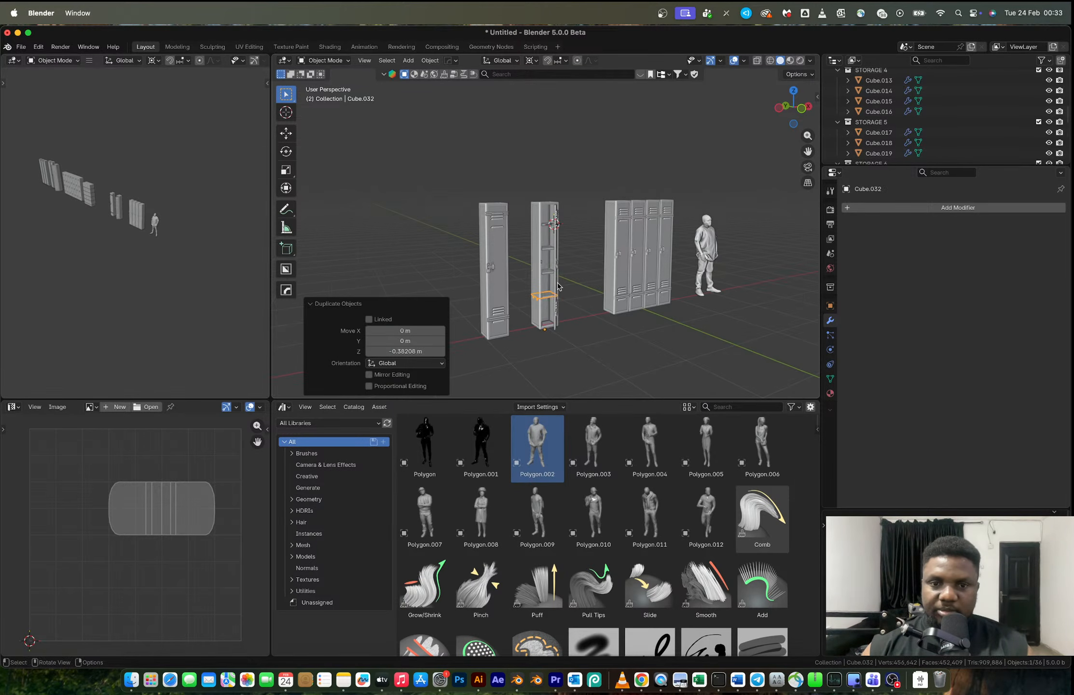
- Inspect the open locker with its shelves and locate its door among the objects of the STORAGE 8 collection
scroll(557, 282, "up", 5)
left_click(595, 192)
middle_click_drag(594, 191, 556, 255, "shift")
scroll(602, 250, "down", 4)
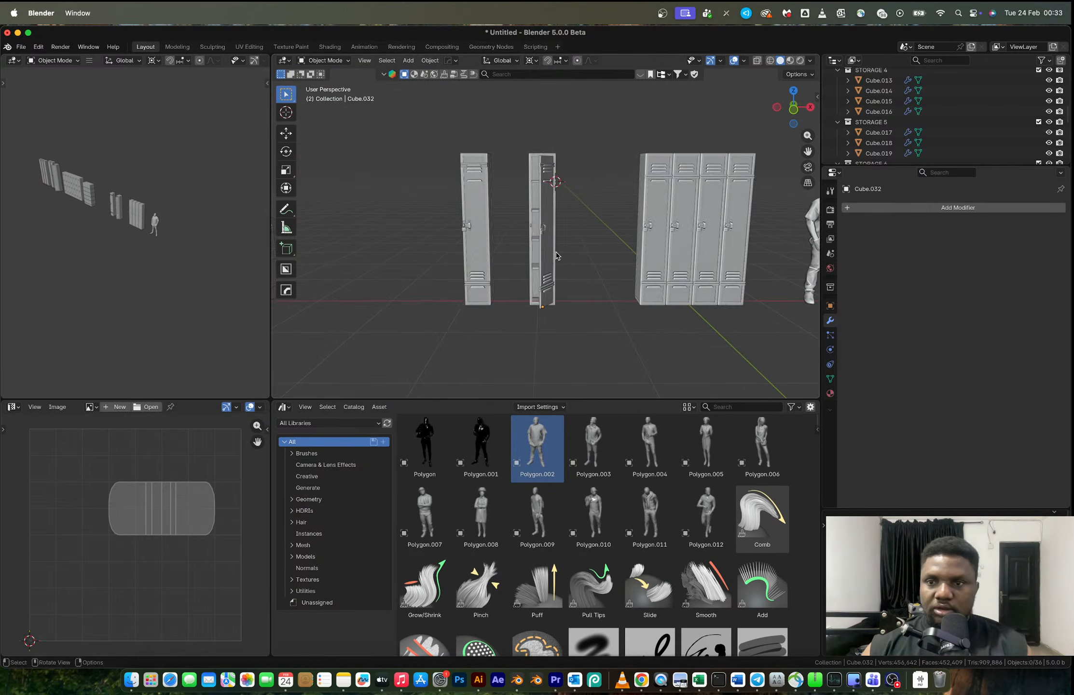
left_click(552, 173)
scroll(894, 137, "down", 10)
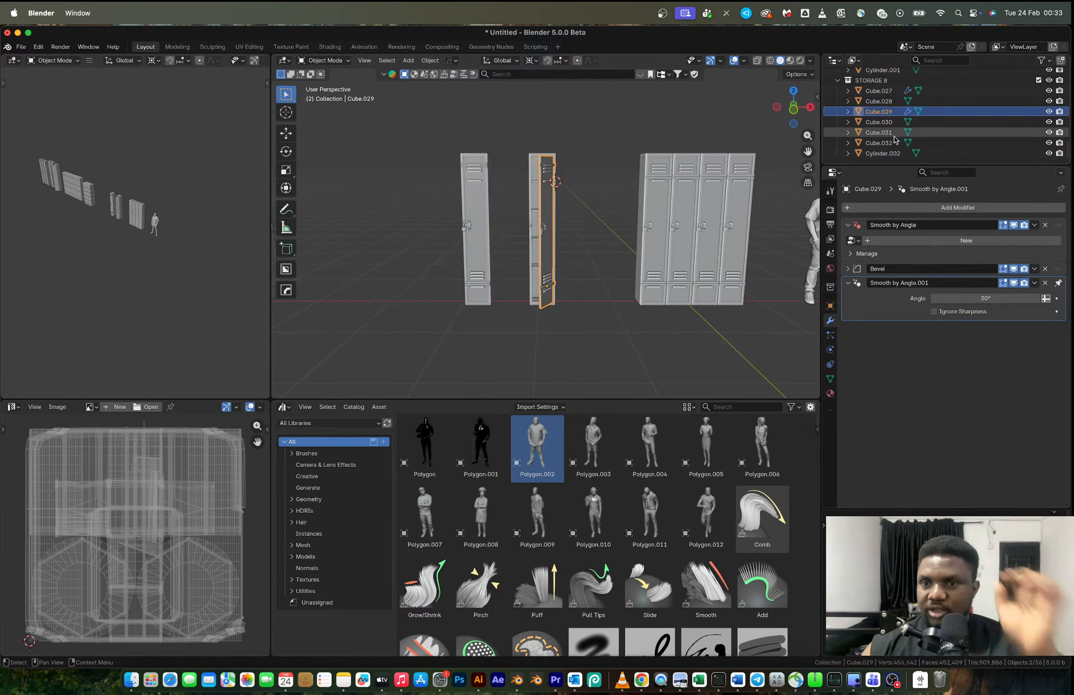
scroll(893, 139, "up", 3)
- Switch to the web browser and close the yellow locker reference to view the red open-locker photo
key("ctrl+Right")
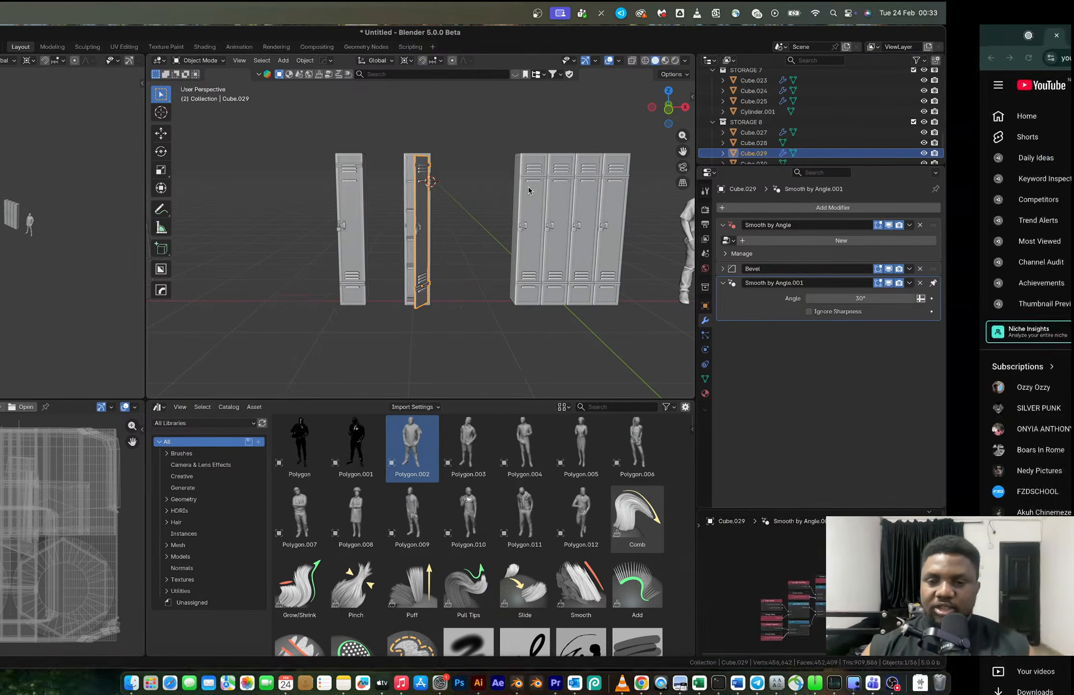
left_click(885, 38)
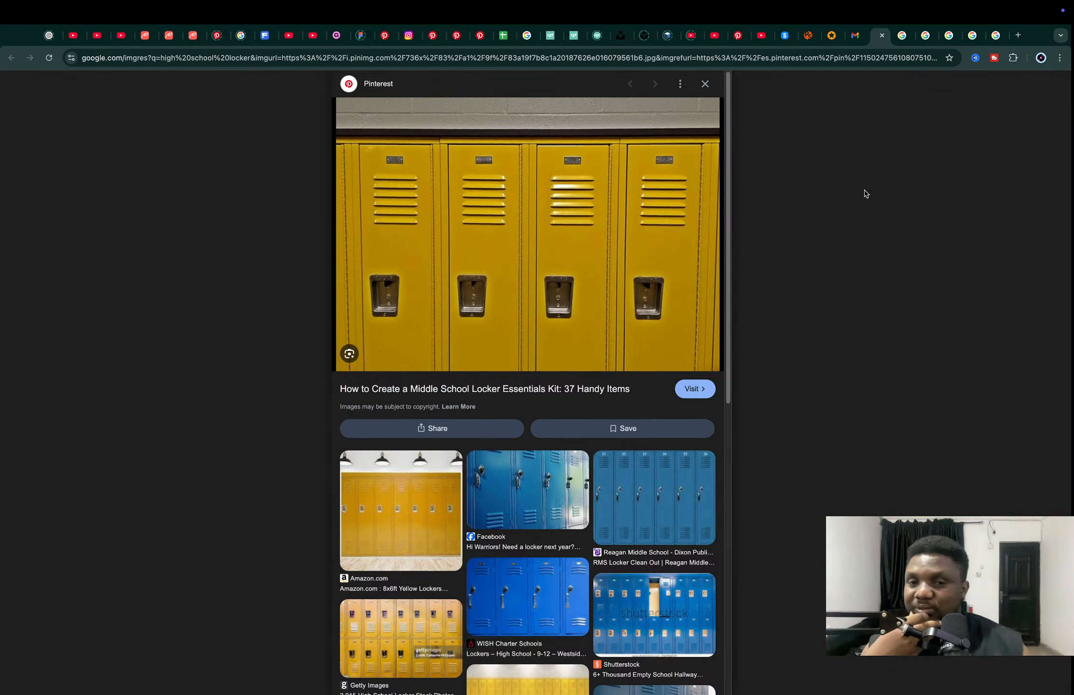
key("super+w")
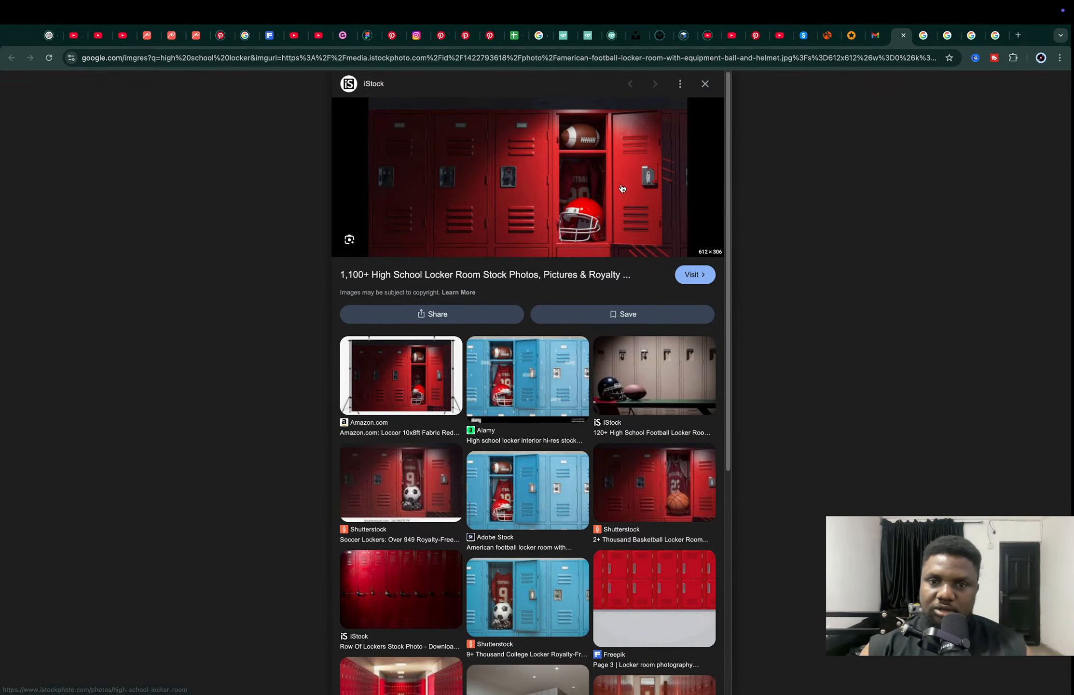
- Examine the red open-locker photo up close, and view the grey Unsplash school-locker reference
scroll(622, 187, "up", 5, "ctrl")
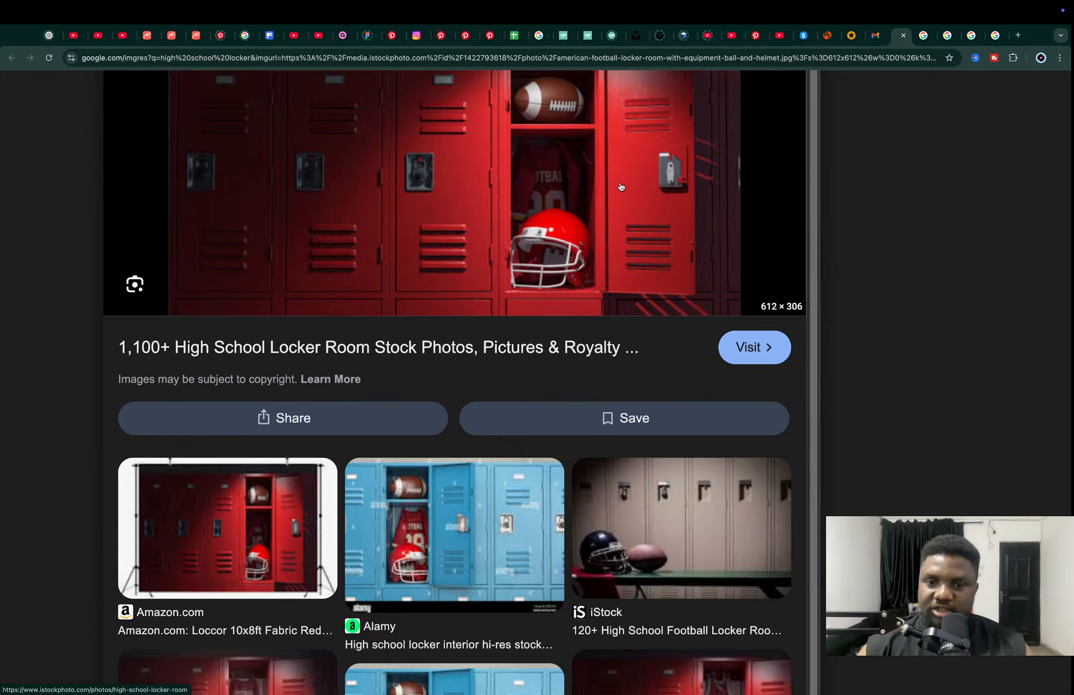
scroll(621, 187, "down", 4, "ctrl")
scroll(621, 188, "down", 1, "ctrl")
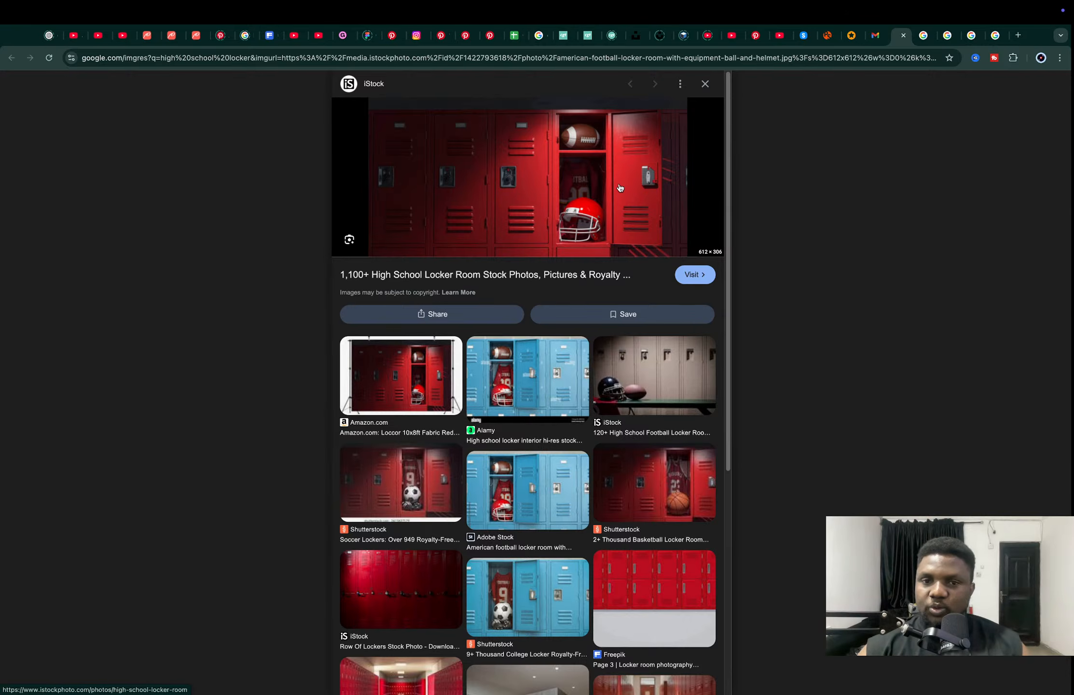
left_click(924, 35)
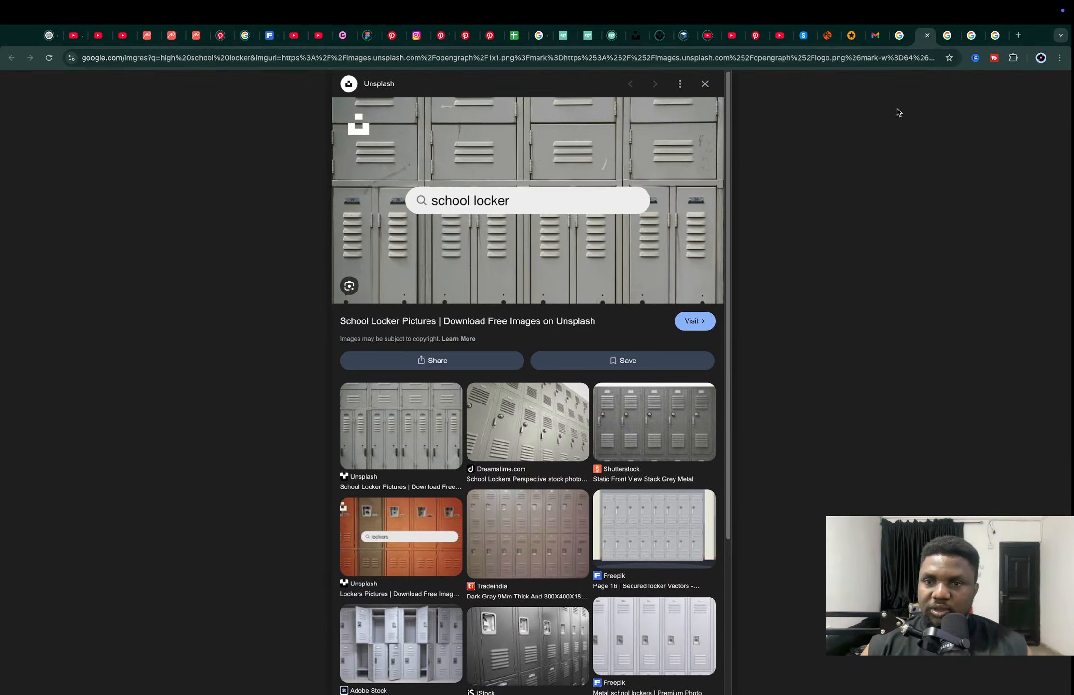
key("ctrl+Left")
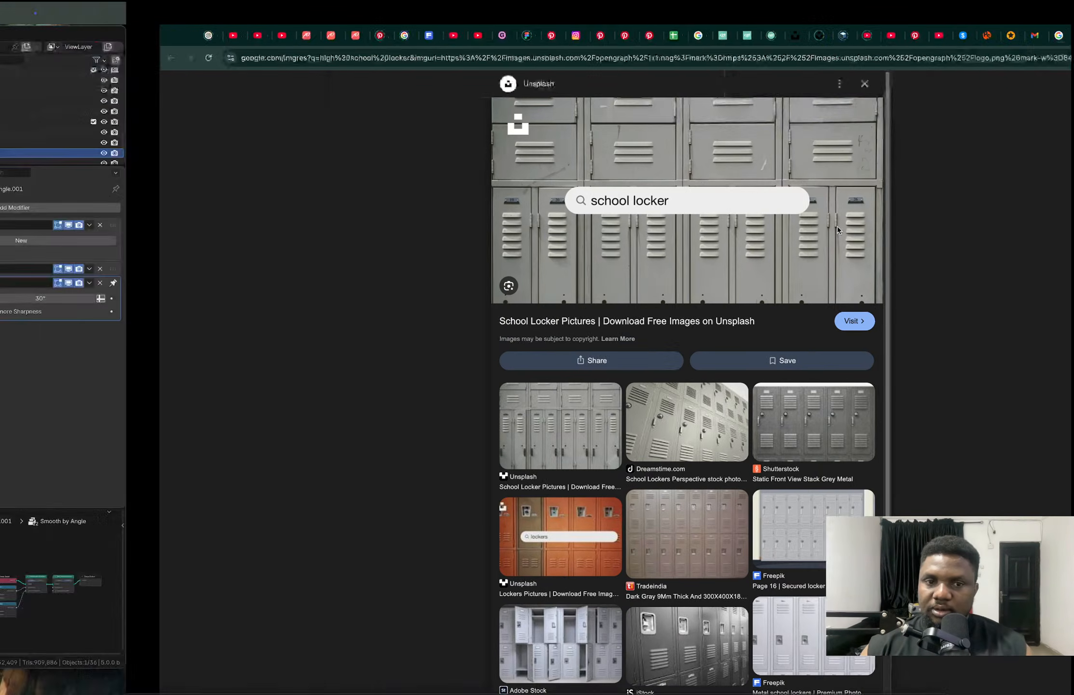
key("ctrl+Right")
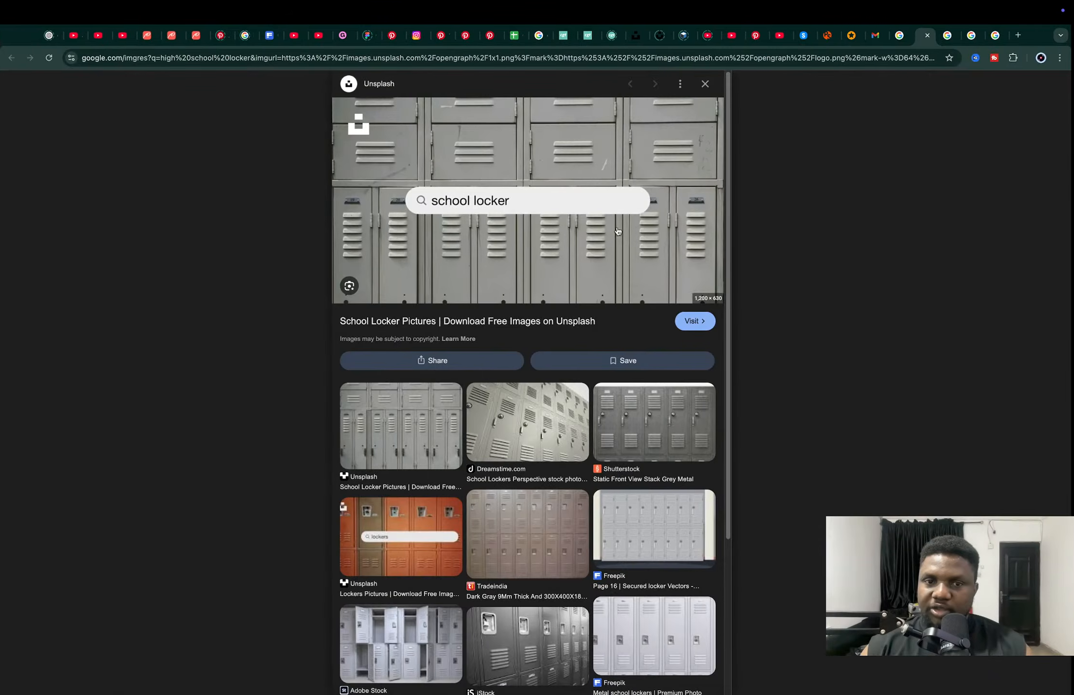
- Switch to Blender and move the finished lockers beside the human figure about -17.646 m along X
key("ctrl+Left")
scroll(703, 243, "down", 5)
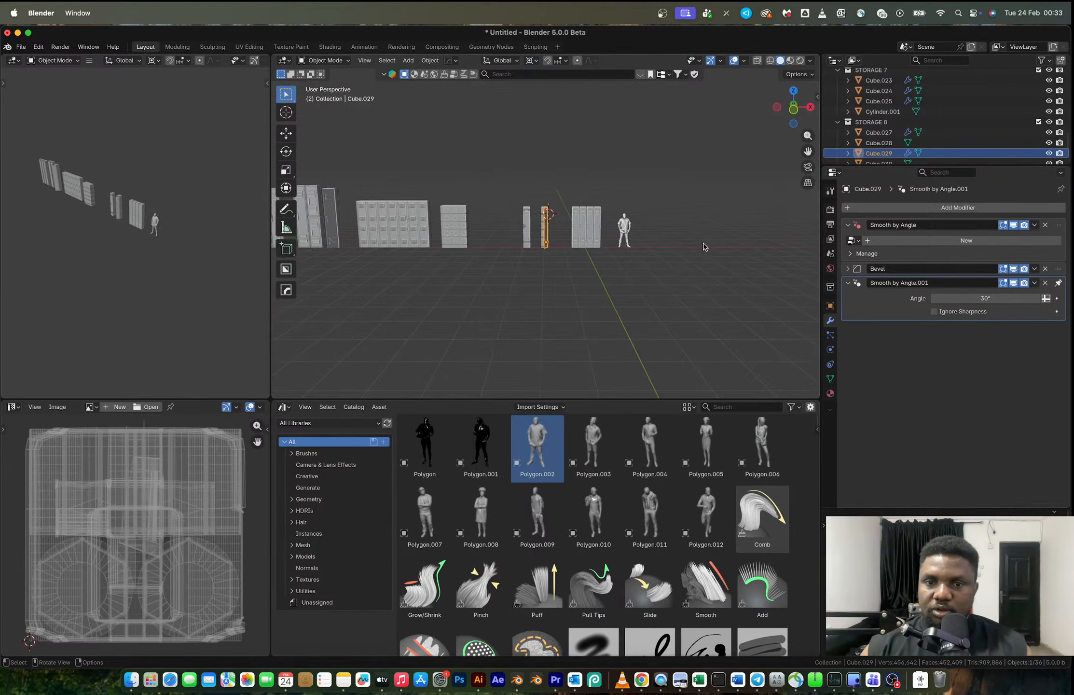
left_click_drag(509, 174, 602, 264)
scroll(608, 250, "down", 5)
middle_click_drag(608, 250, 586, 259)
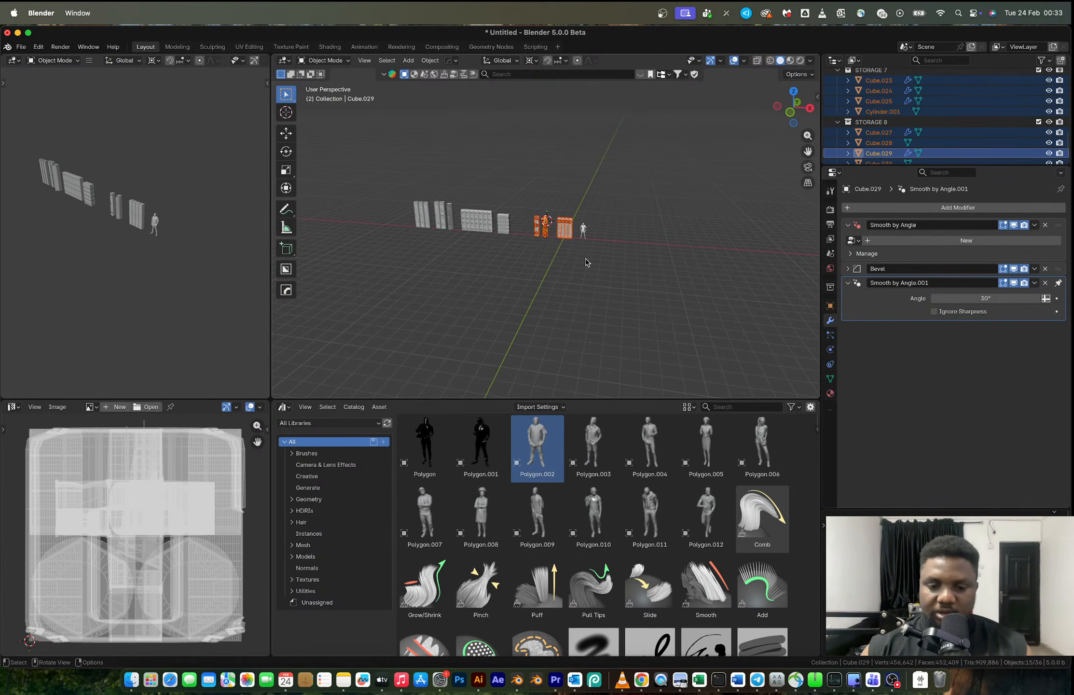
key("g")
left_click(427, 259)
scroll(547, 236, "up", 5)
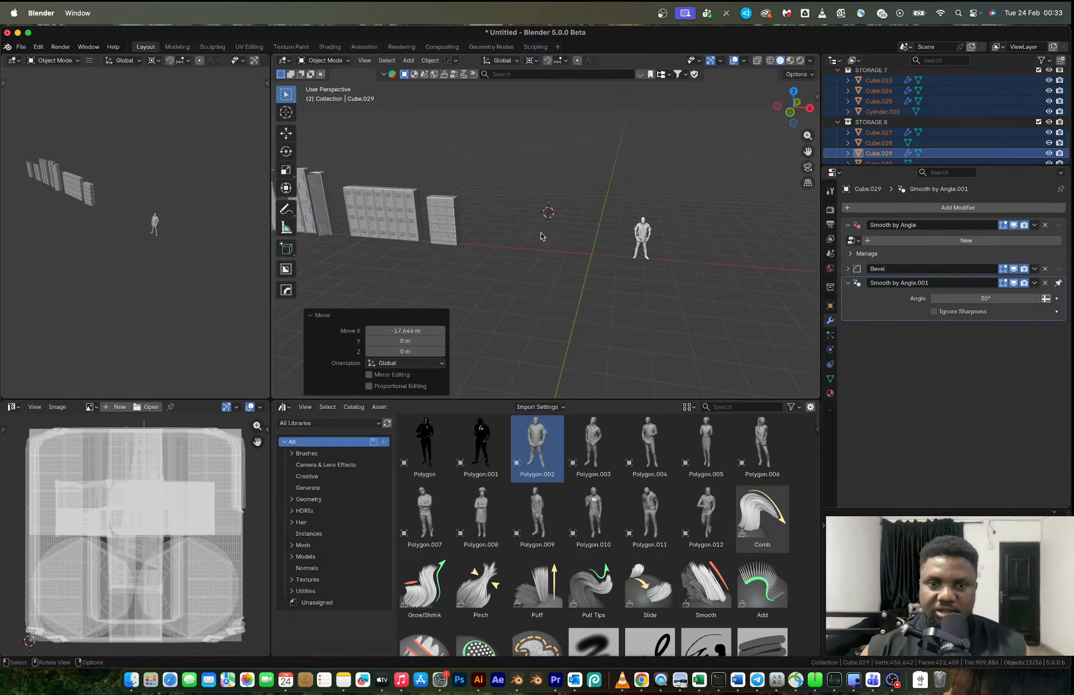
- Reset the 3D cursor to the world origin and add a 2 m cube there
key("shift+c")
scroll(552, 237, "up", 2)
mouse_move(551, 237)
middle_mouse_down("shift")
mouse_move(611, 245)
mouse_move(544, 247)
middle_mouse_up("shift")
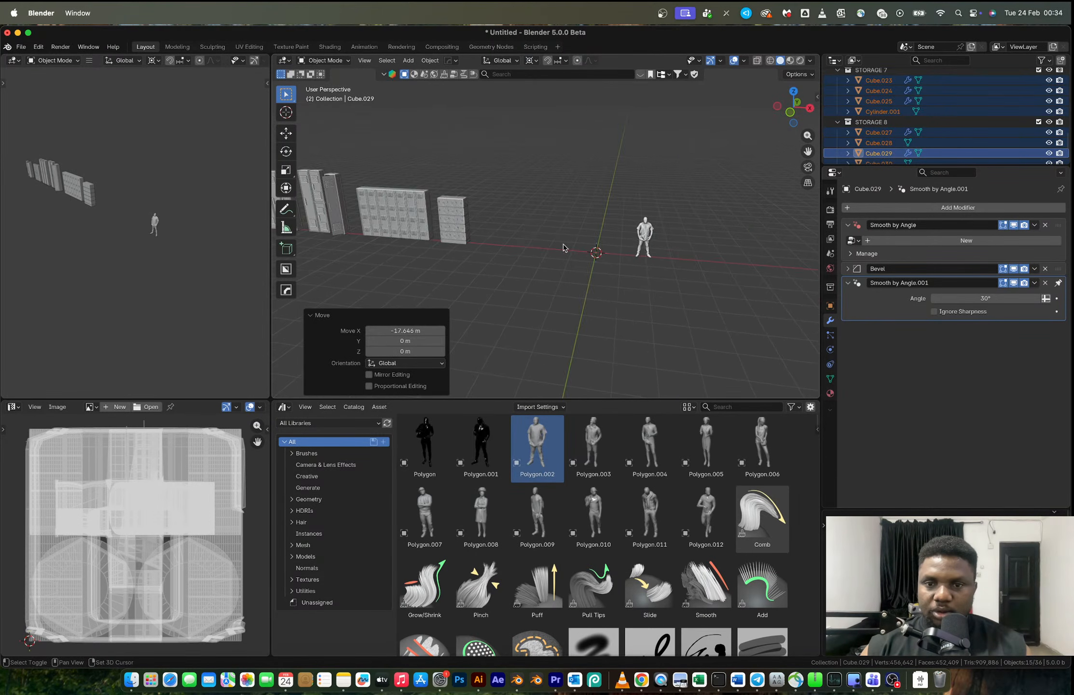
scroll(544, 247, "up", 5)
key("shift+a")
mouse_move(632, 259)
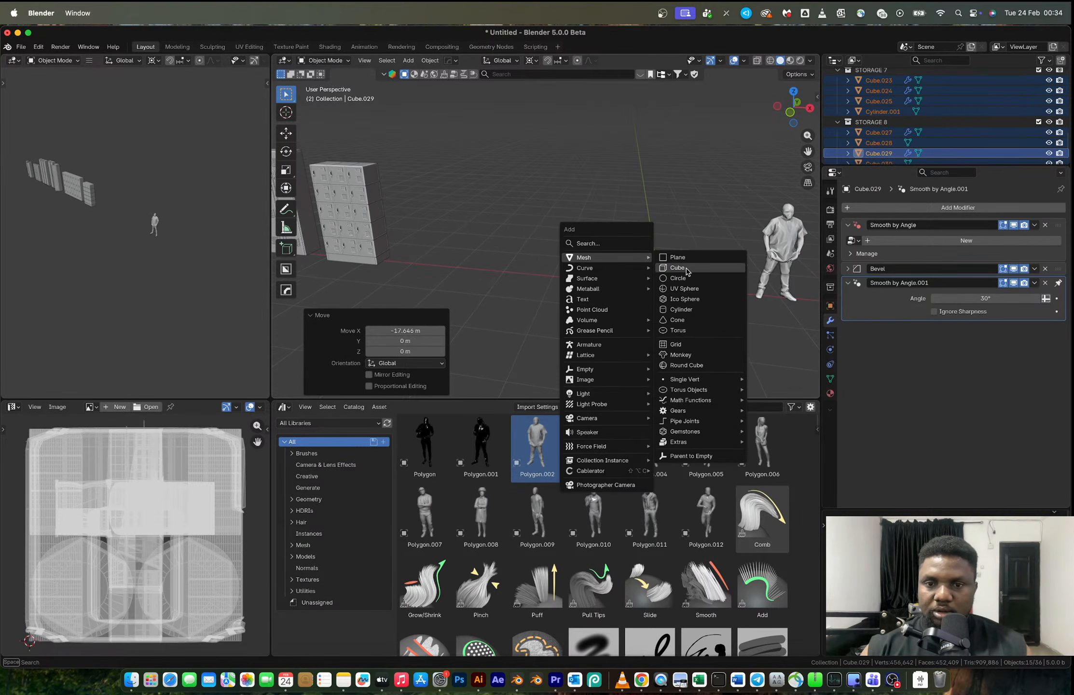
left_click(675, 270)
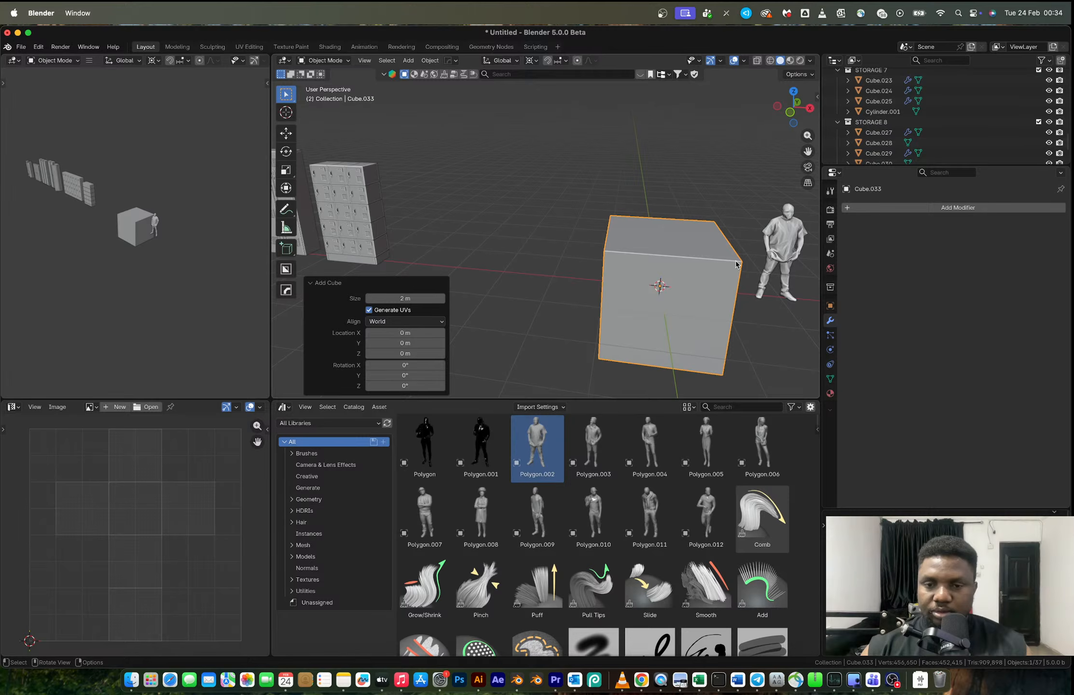
- Raise all of the cube's geometry 1 m along Z in Edit Mode, leaving its origin on the ground
key("Tab")
type("gz")
type("1")
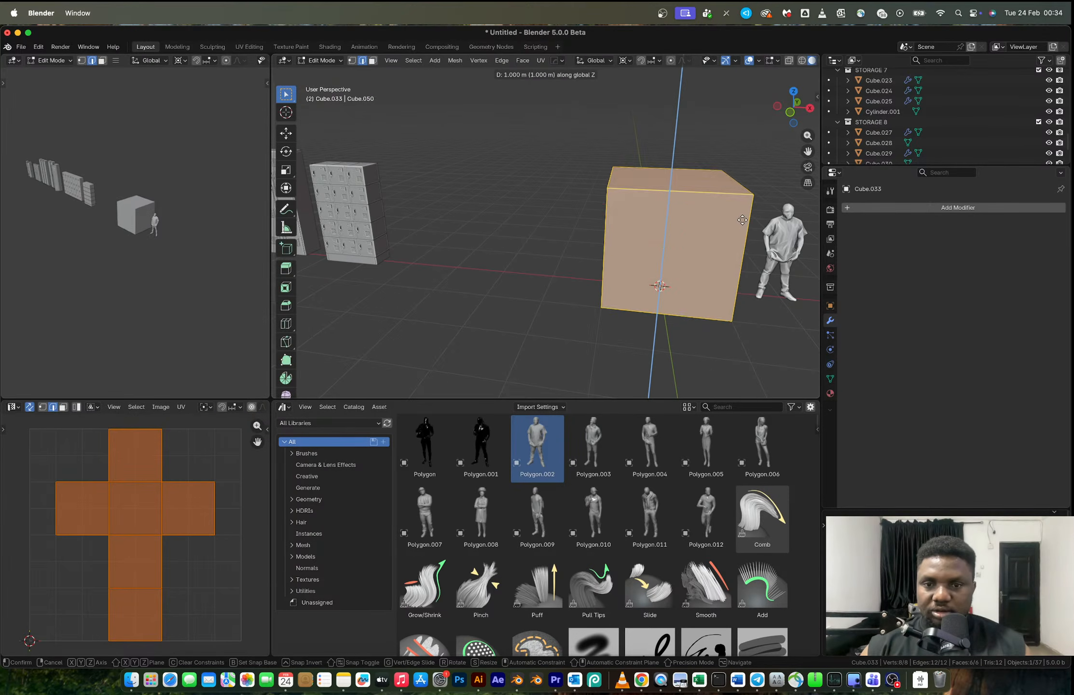
key("Return")
key("Tab")
- Scale the cube to about 0.180 along Y and about 1.412 along Z to form a tall slab
scroll(742, 233, "down", 4)
middle_click_drag(679, 290, 676, 305)
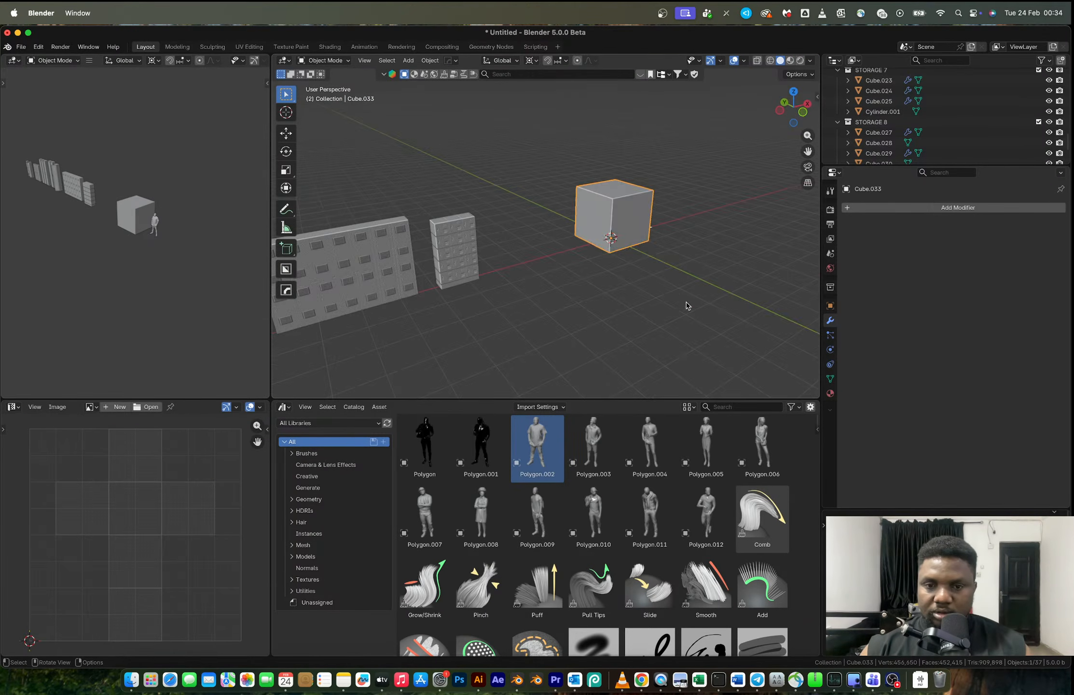
key("s")
key("y")
left_click(625, 251)
key("s")
key("z")
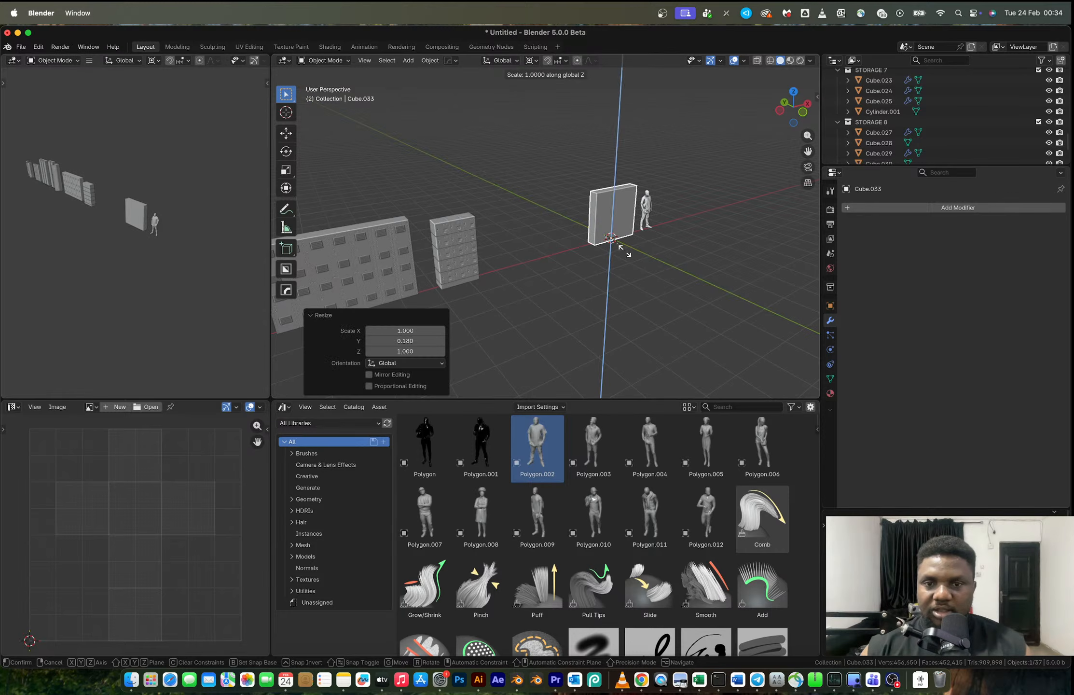
left_click(627, 259)
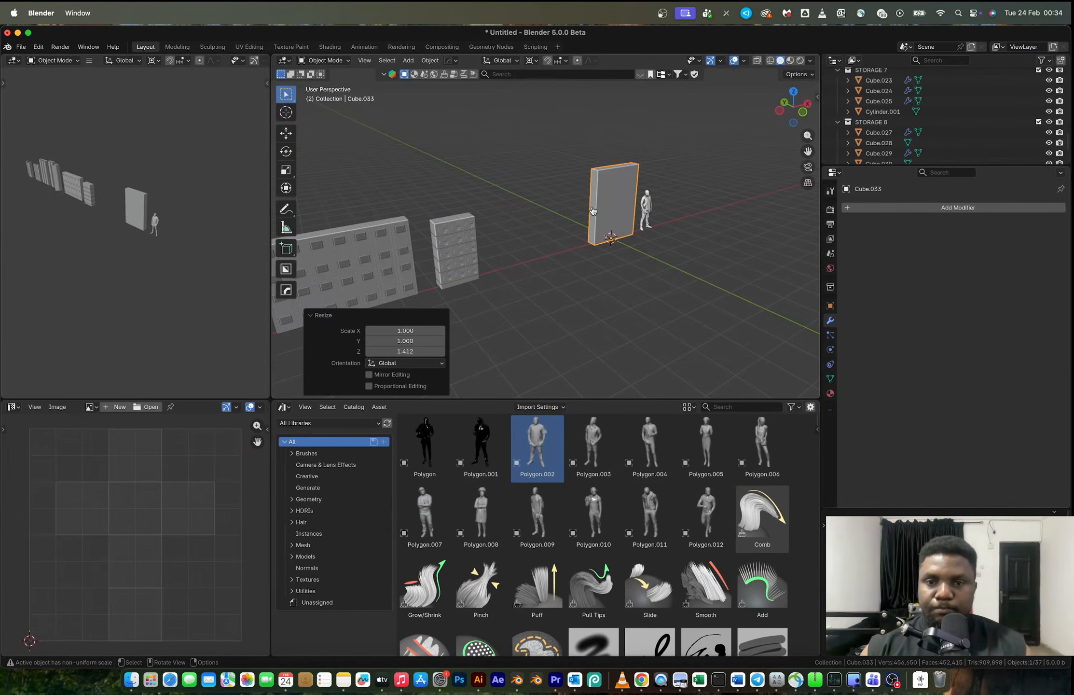
- Adjust the slab's depth by scaling it along Y, first as an object and once more in Edit Mode
scroll(615, 204, "up", 3)
key("s")
key("y")
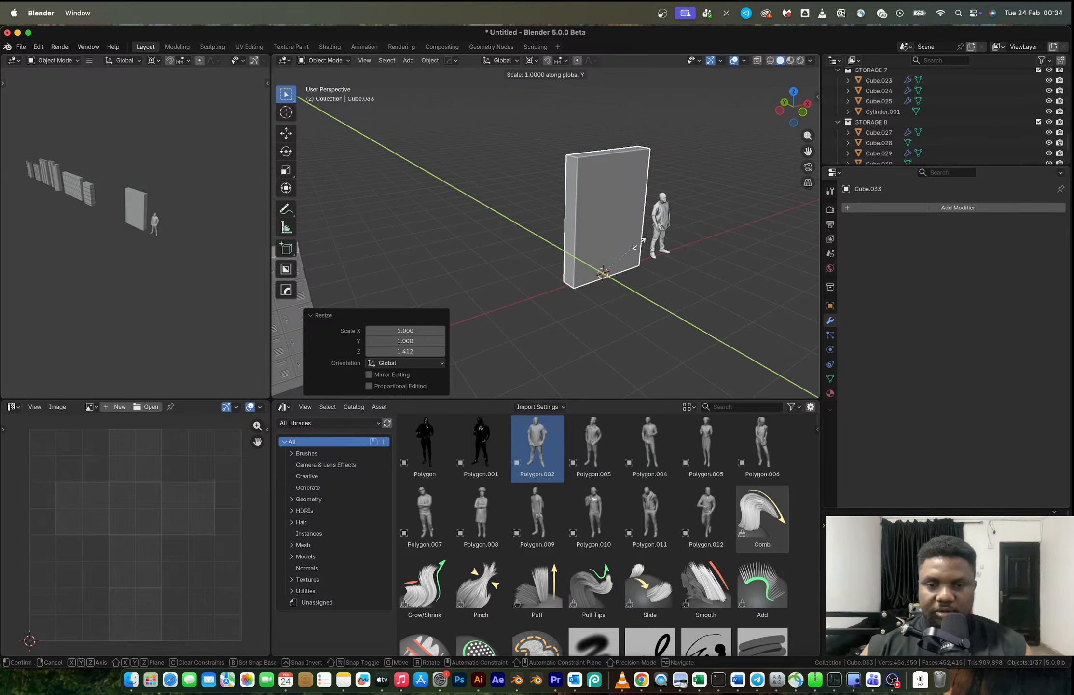
left_click(614, 221)
key("Tab")
key("ctrl+r")
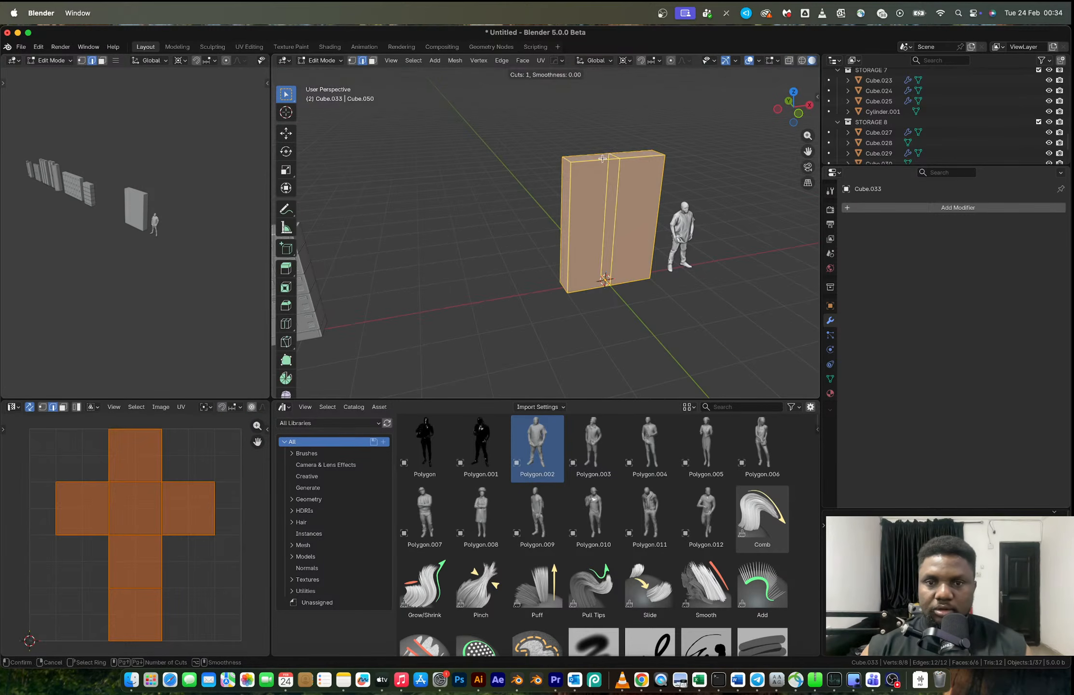
key("Escape")
key("s")
key("y")
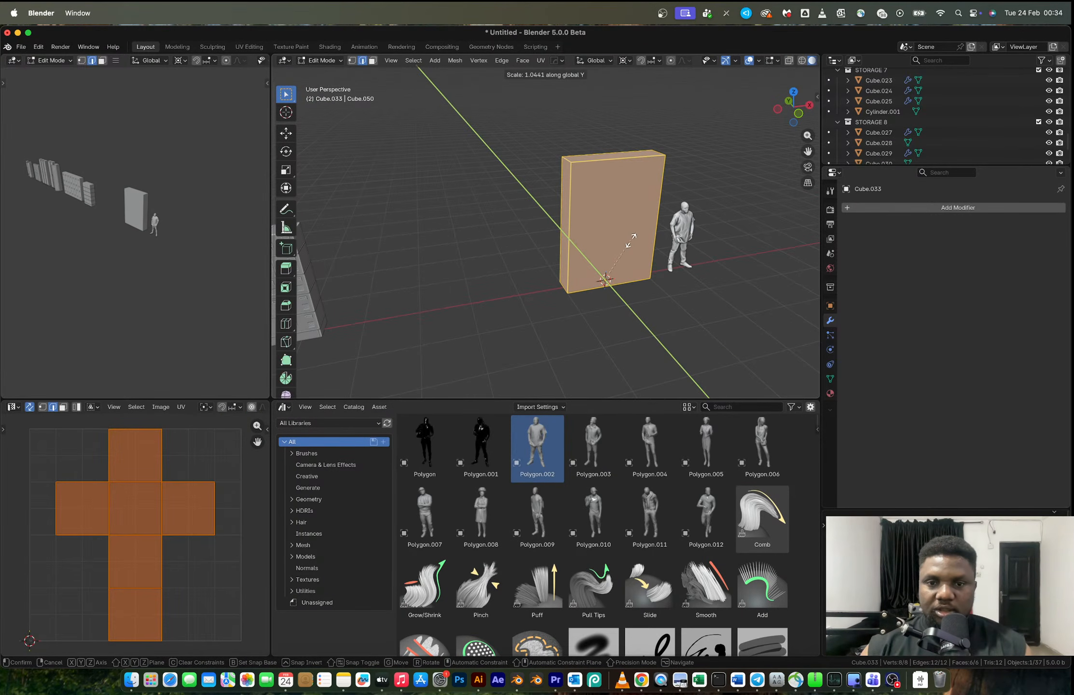
left_click(658, 255)
- Narrow the slab to a column by adding a vertical loop cut and deleting the vertices on the human figure's side
key("ctrl+r")
scroll(618, 170, "up", 1)
double_click(618, 170)
middle_click_drag(626, 204, 602, 207)
key("Tab")
key("Tab")
key("1")
key("alt+z")
left_click_drag(610, 130, 668, 355)
key("x")
left_click(666, 358)
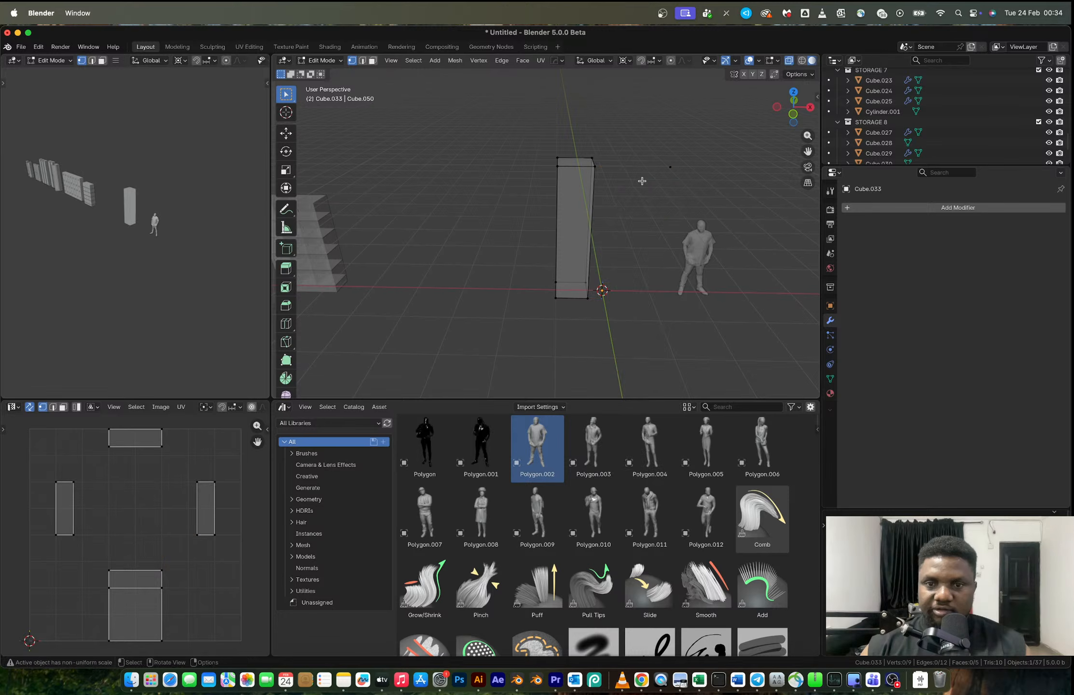
key("x")
left_click(695, 188)
- Fill the column's open side with a new face between its four border vertices
middle_click_drag(604, 180, 575, 131)
left_click_drag(576, 131, 606, 327)
key("f")
key("Tab")
middle_click_drag(603, 241, 642, 261)
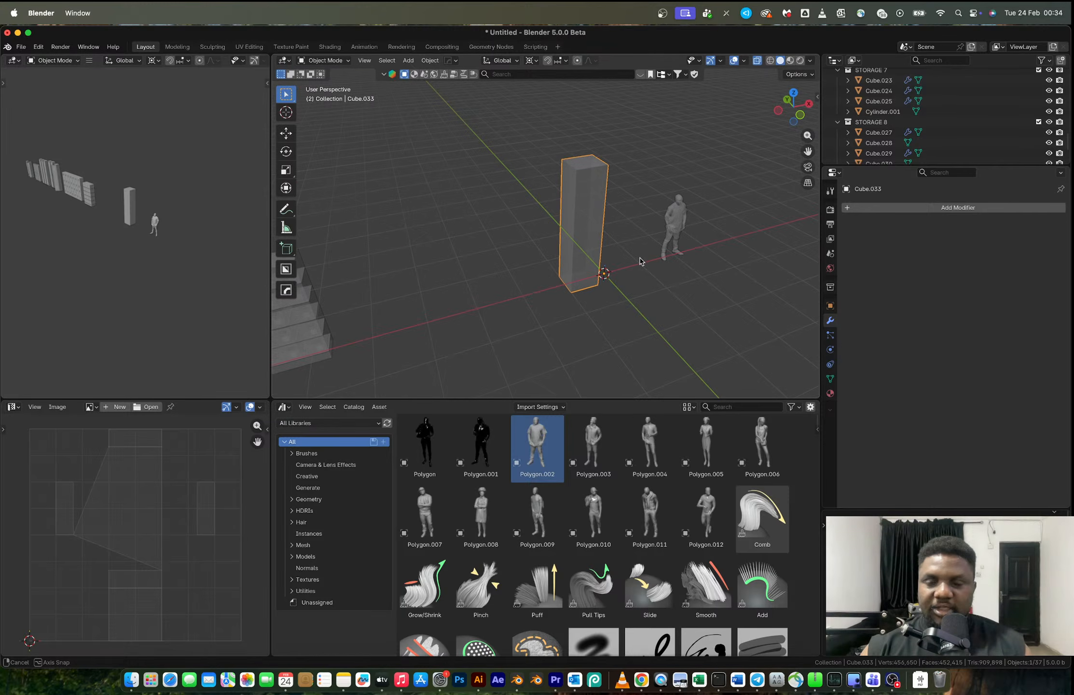
- Compare the column's proportions with the grey school-locker photo in the browser and return to Blender
key("ctrl+Right")
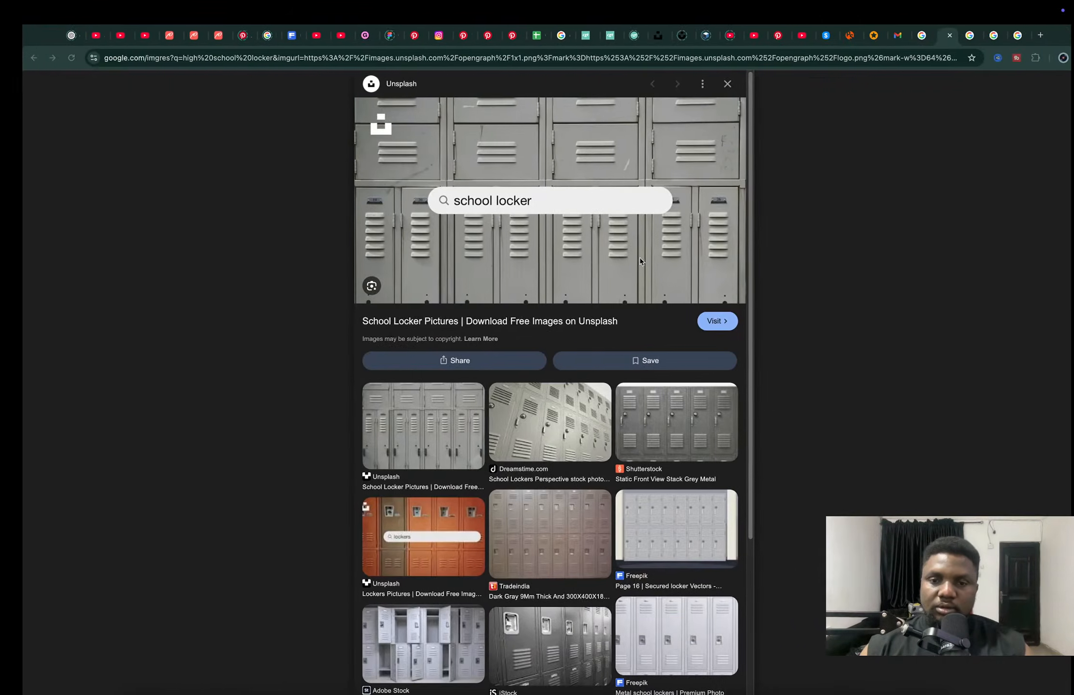
key("ctrl+Left")
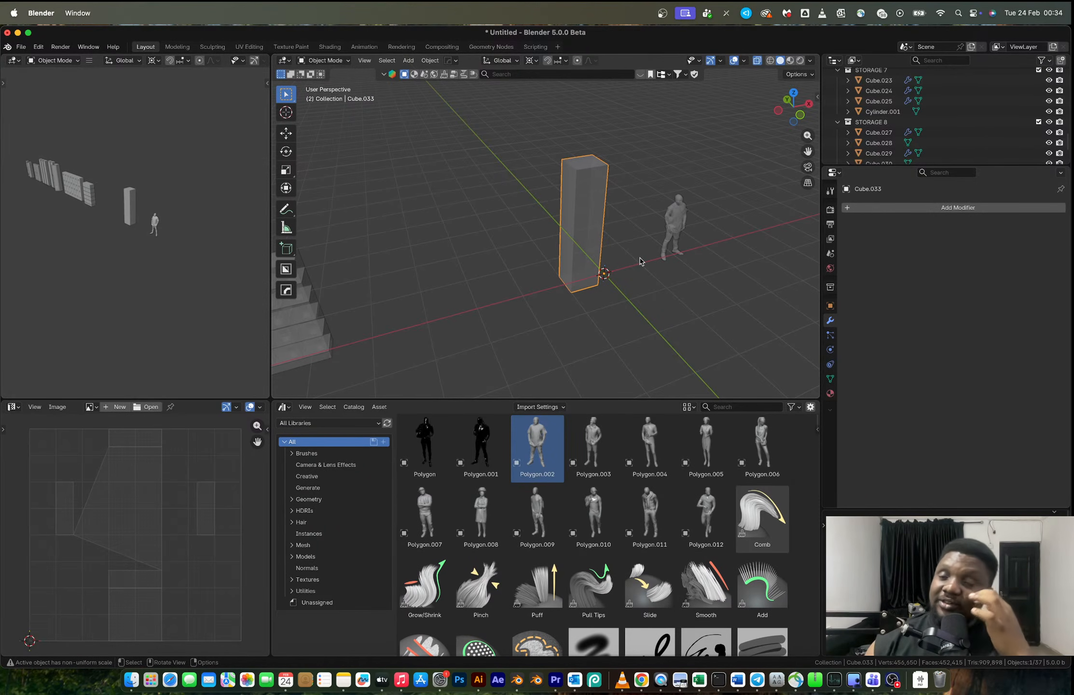
key("ctrl+Right")
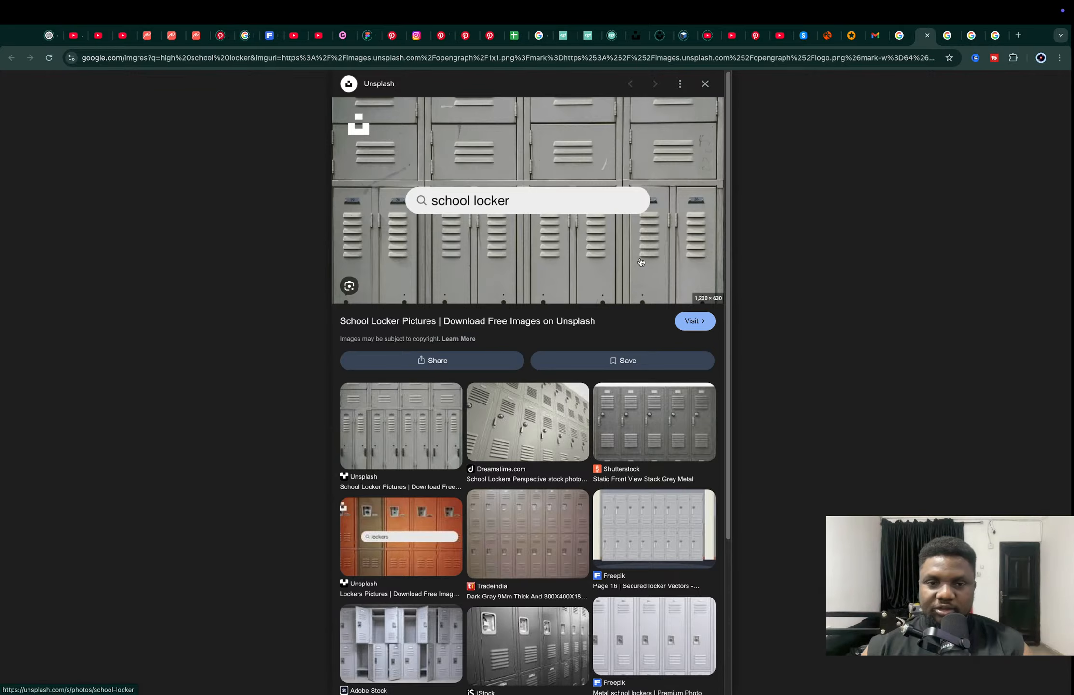
key("ctrl+Left")
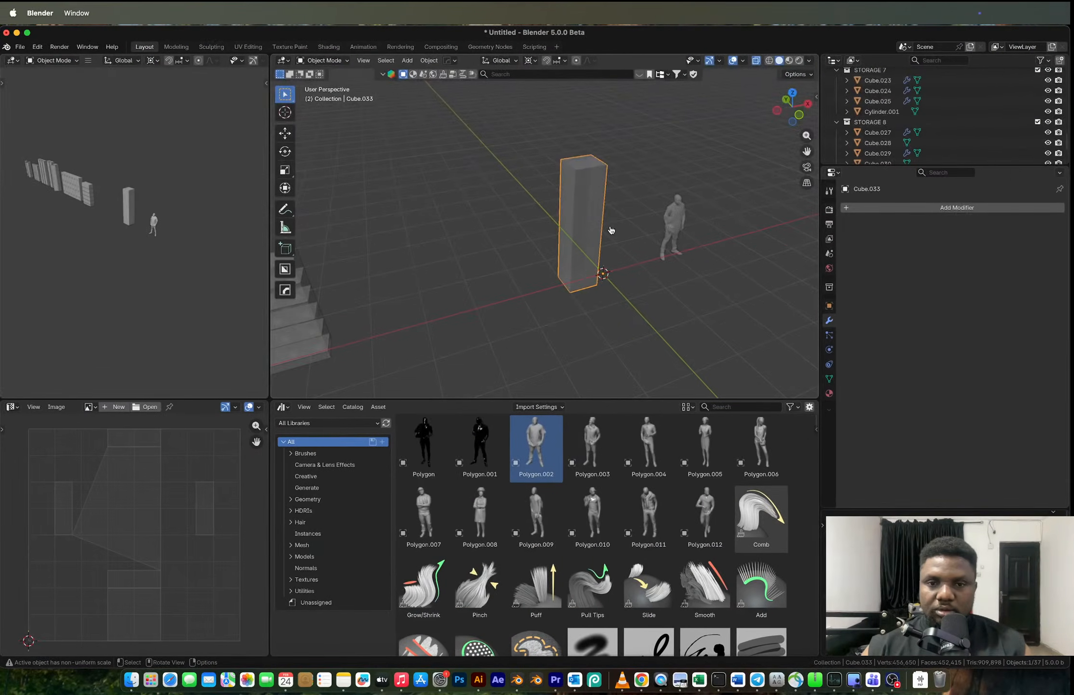
scroll(619, 214, "up", 4)
key("ctrl+Right")
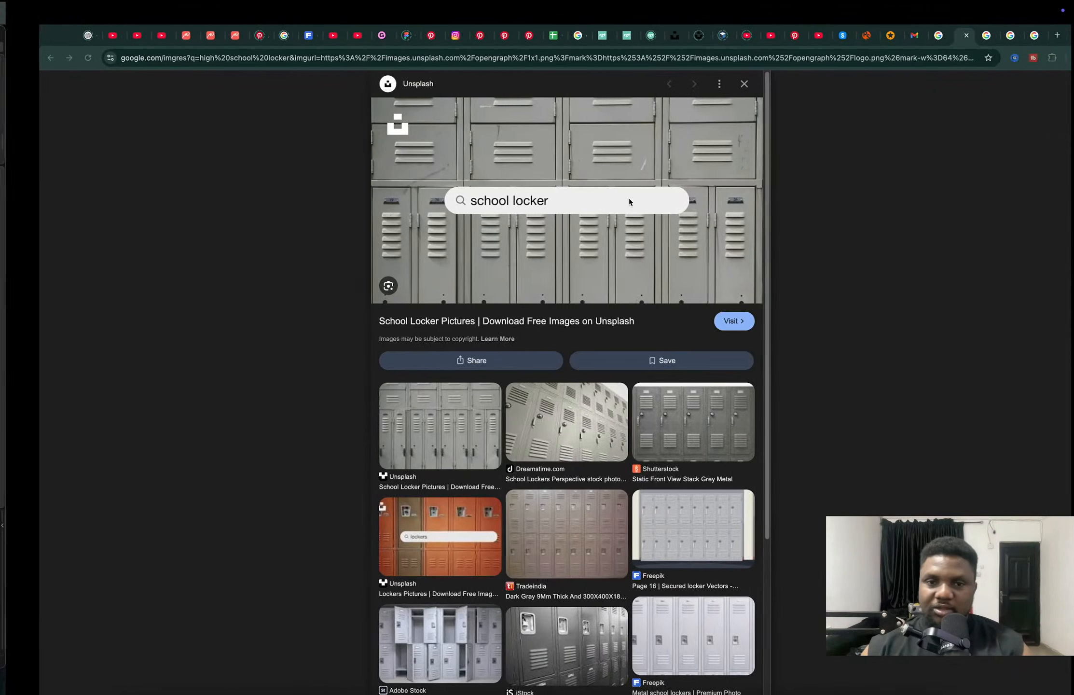
key("ctrl+Left")
- Select all edges of the column in Edit Mode
middle_click_drag(620, 176, 573, 235, "shift")
key("Tab")
key("alt+a")
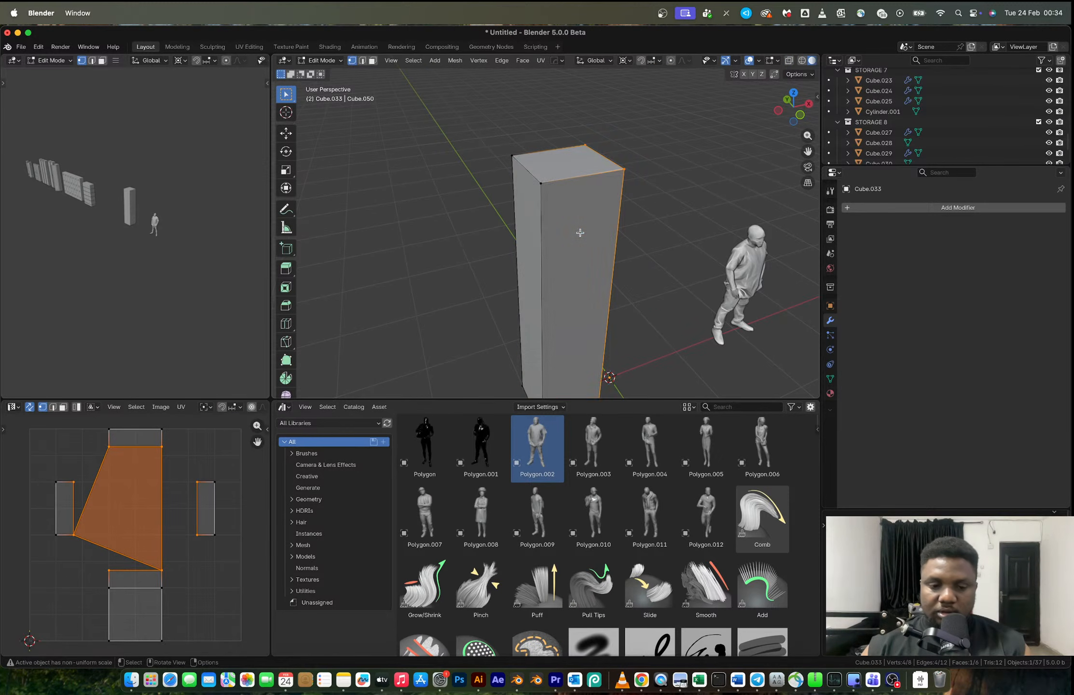
key("a")
key("alt+a")
key("a")
key("2")
key("ctrl+b")
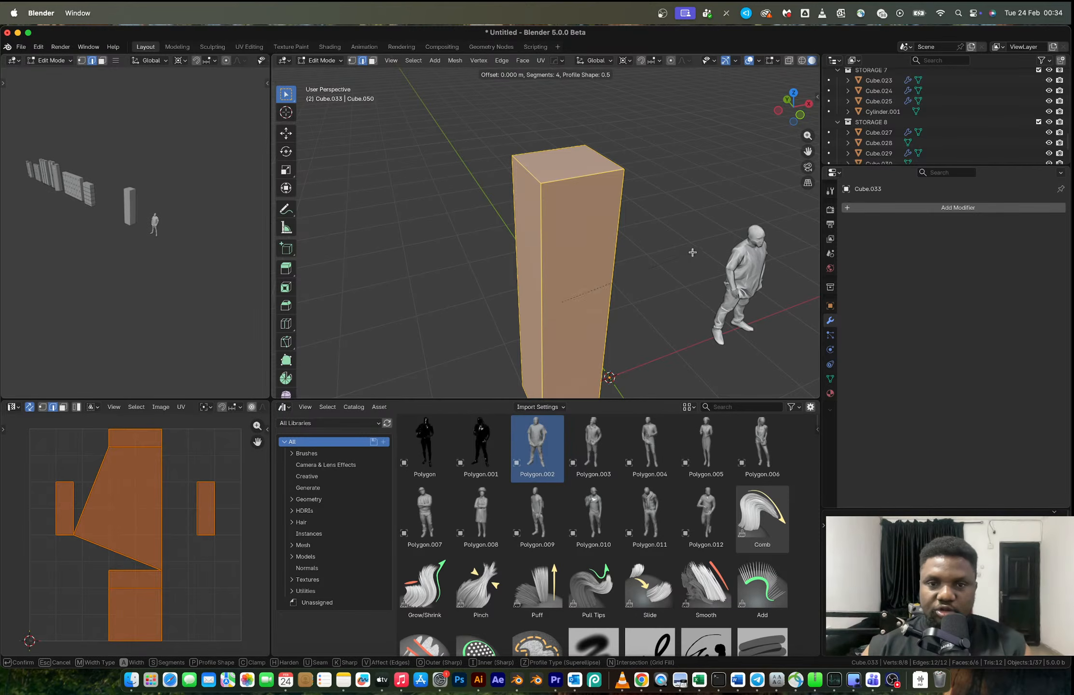
left_click(713, 254)
key("Tab")
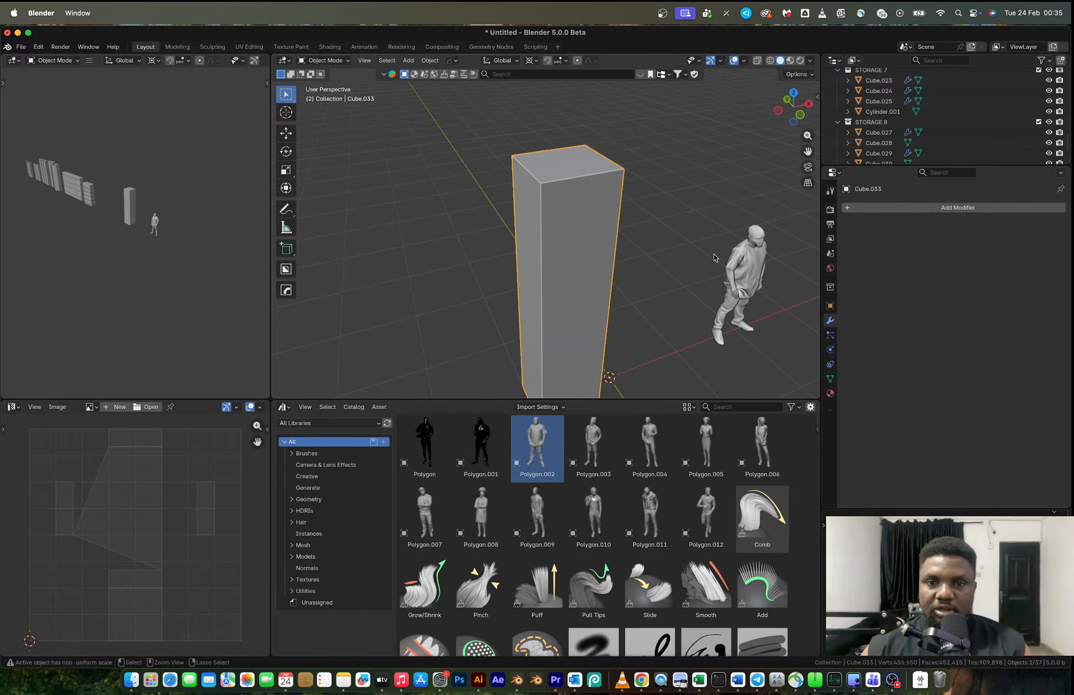
- Apply the column's scale and bevel all its edges about 0.047 m with 2 segments and a square profile
key("ctrl+a")
left_click(663, 164)
key("Tab")
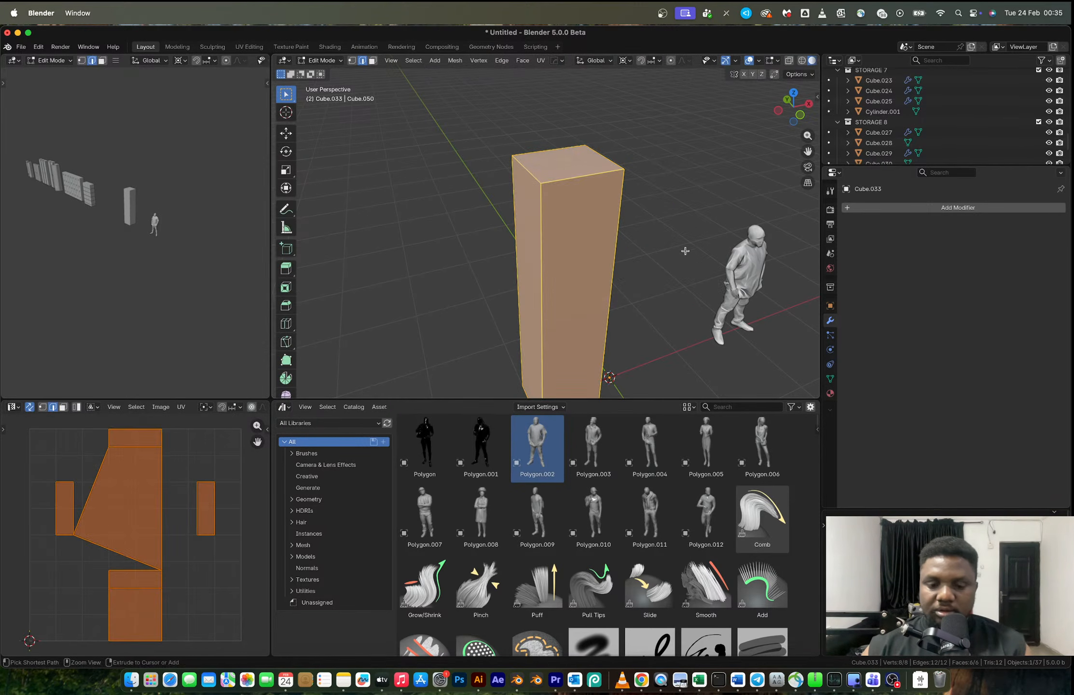
key("ctrl+b")
scroll(603, 227, "up", 1)
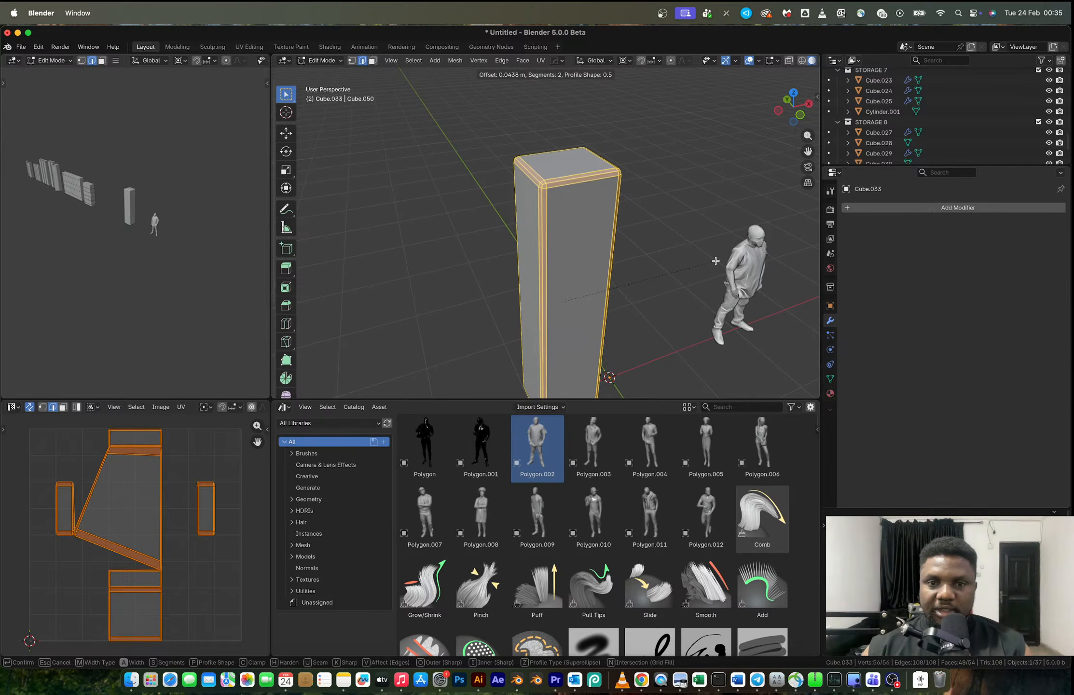
left_click(577, 216)
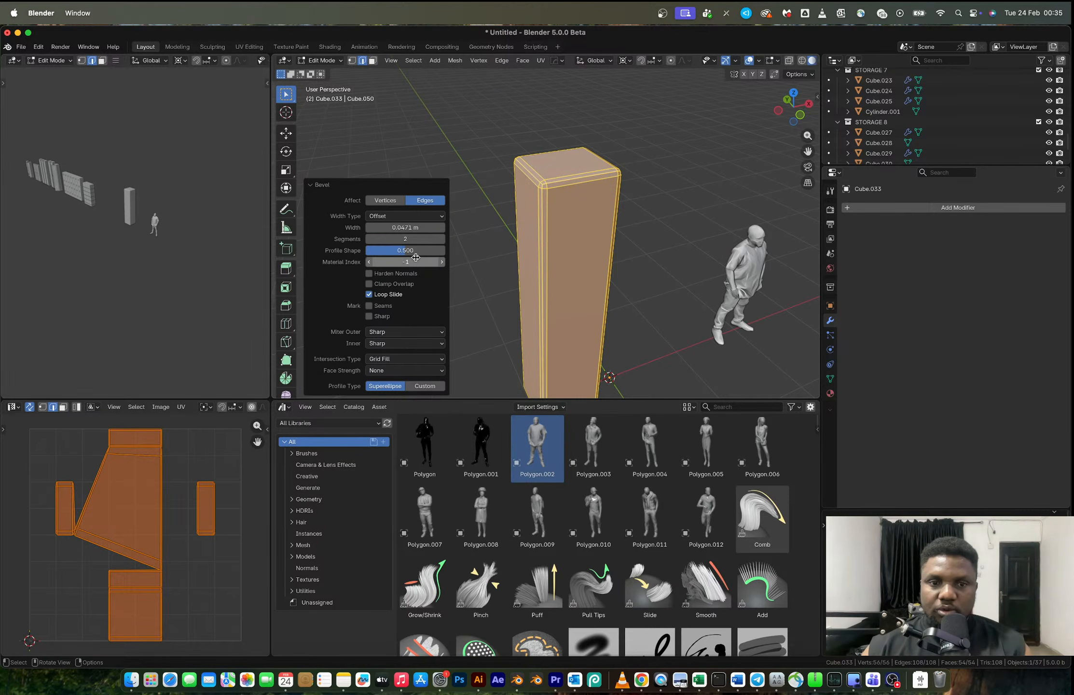
left_click_drag(414, 253, 436, 228)
- Select the narrow border face loops along all of the column's edges, leaving the six large panel faces unselected
key("3")
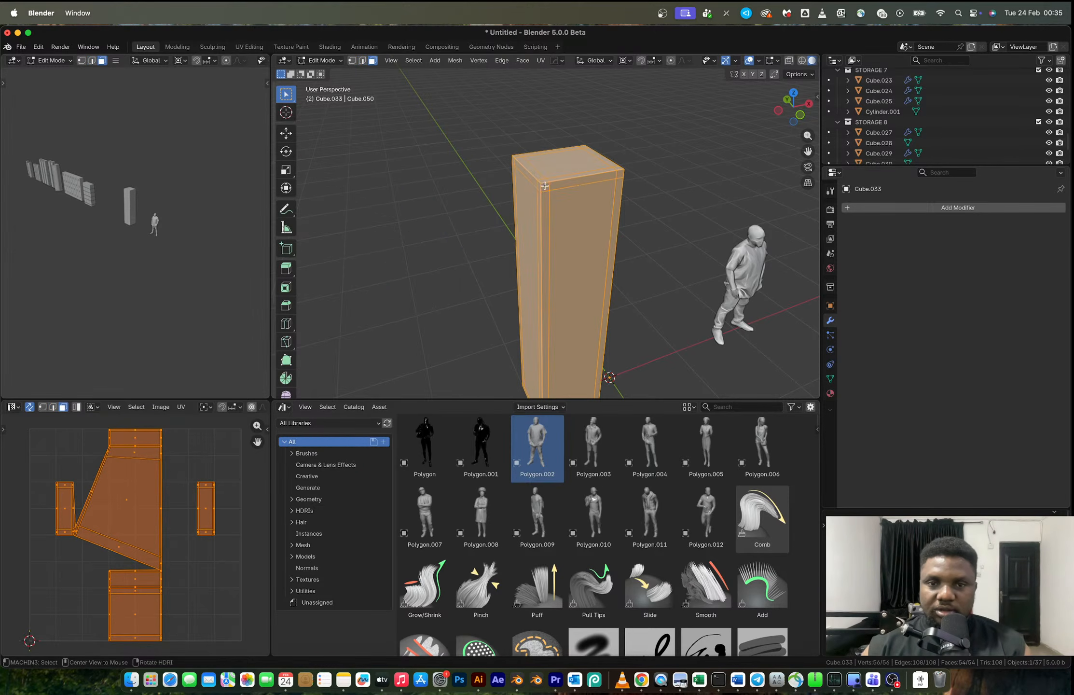
left_click(547, 186, "alt")
left_click(540, 186, "alt+shift")
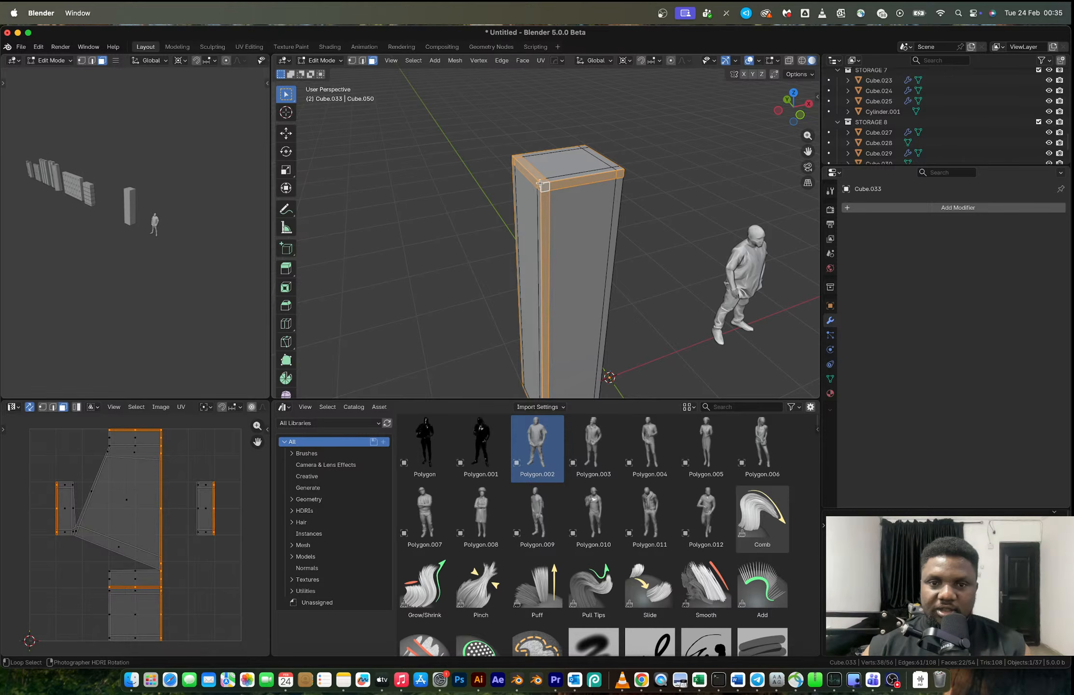
left_click(540, 185, "alt+shift")
middle_click_drag(541, 183, 532, 207)
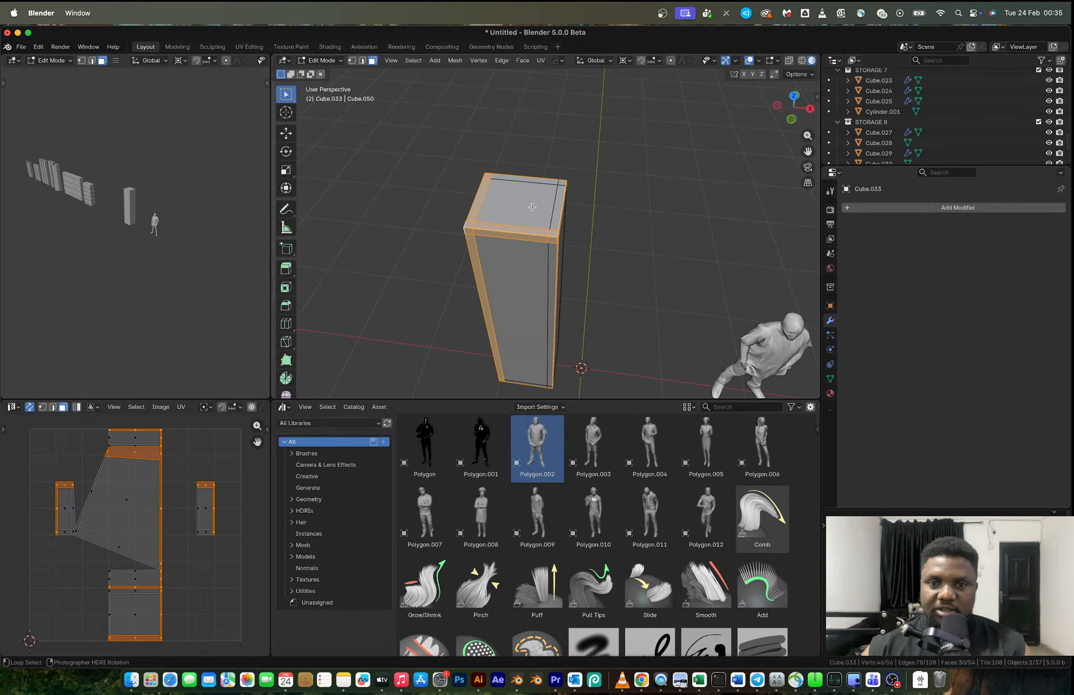
left_click(553, 237, "alt+shift")
left_click(557, 181, "alt+shift")
middle_click_drag(557, 181, 564, 224)
left_click(578, 275, "alt+shift")
scroll(564, 224, "up", 3)
key("alt+e")
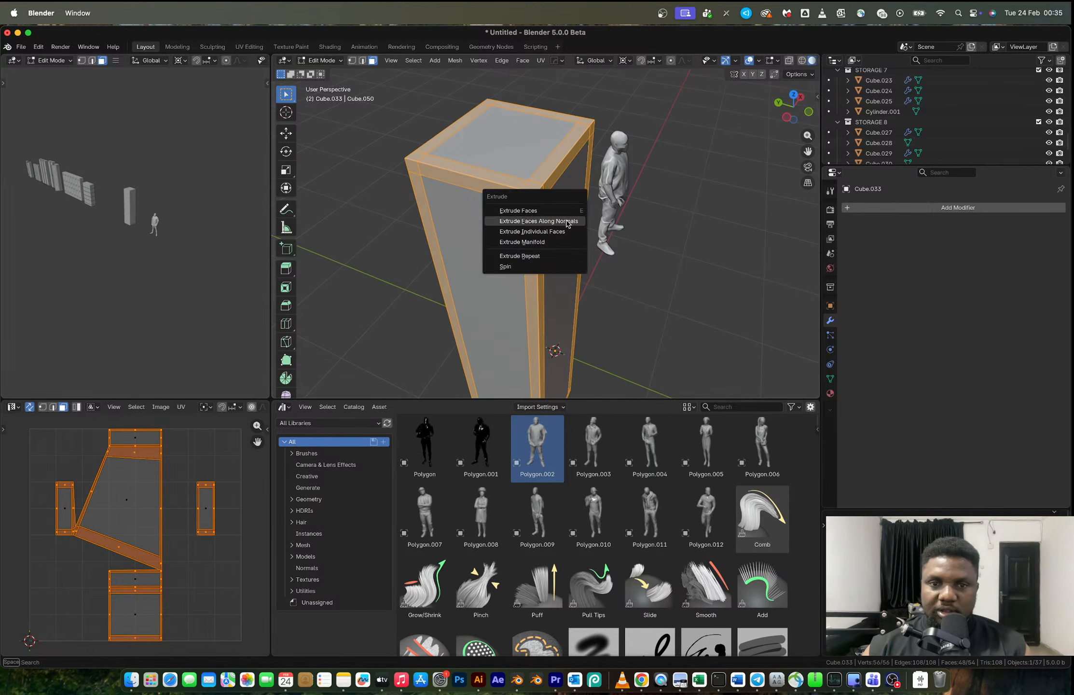
left_click(567, 222)
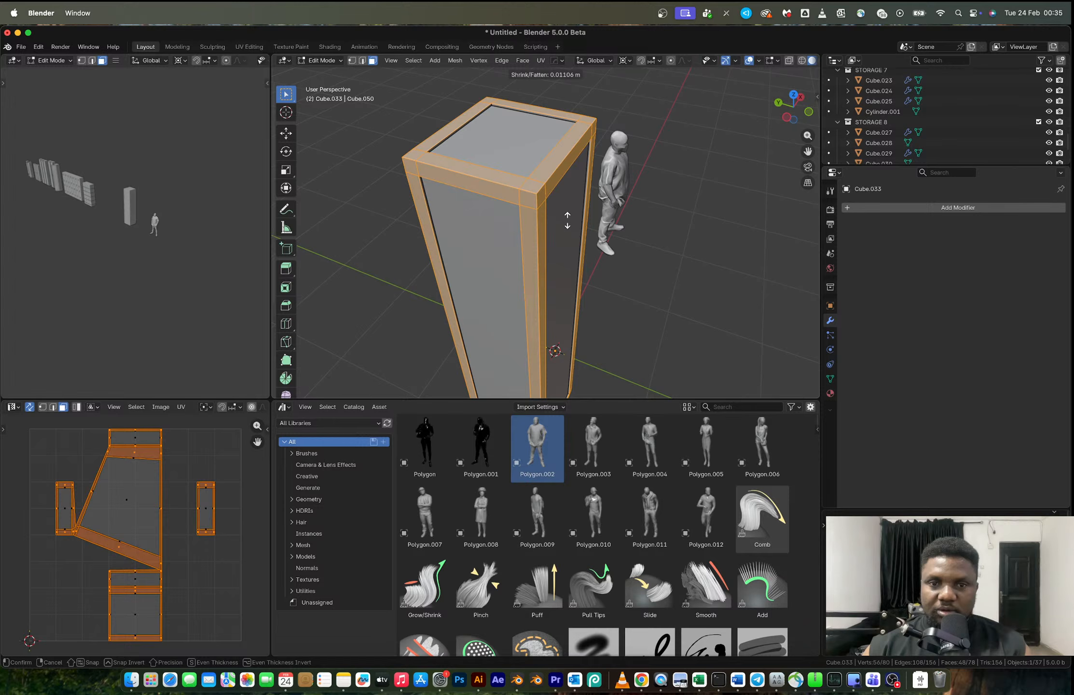
left_click(566, 220)
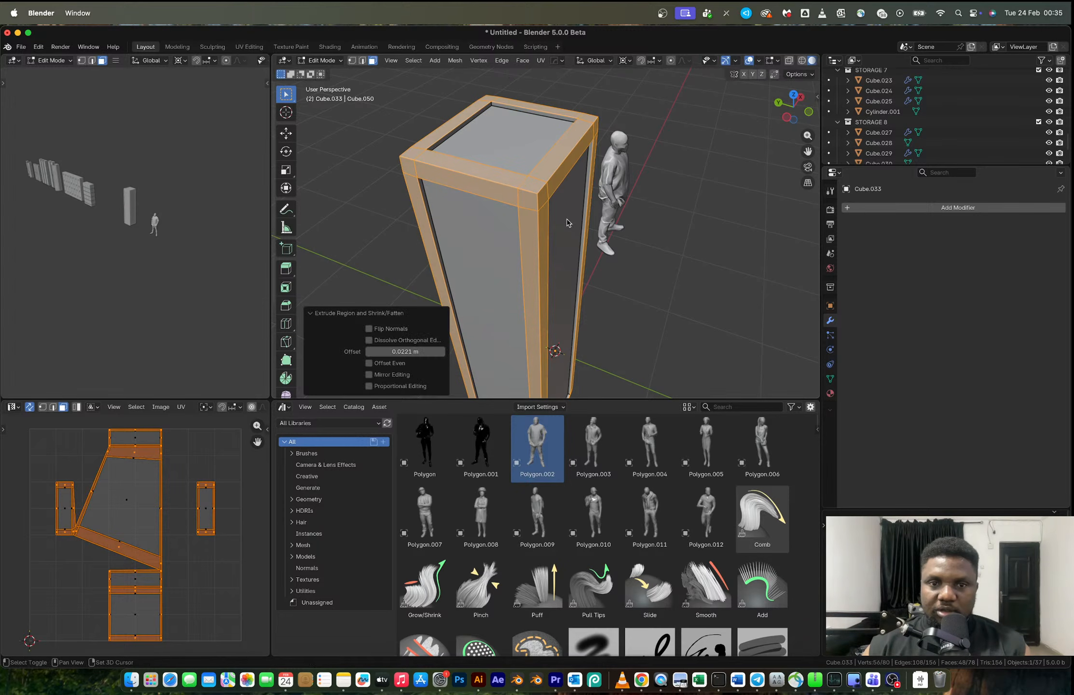
key("super+z")
- Extrude the selected border faces along their normals by about 0.022 m to raise the frame
key("alt+e")
left_click(567, 221)
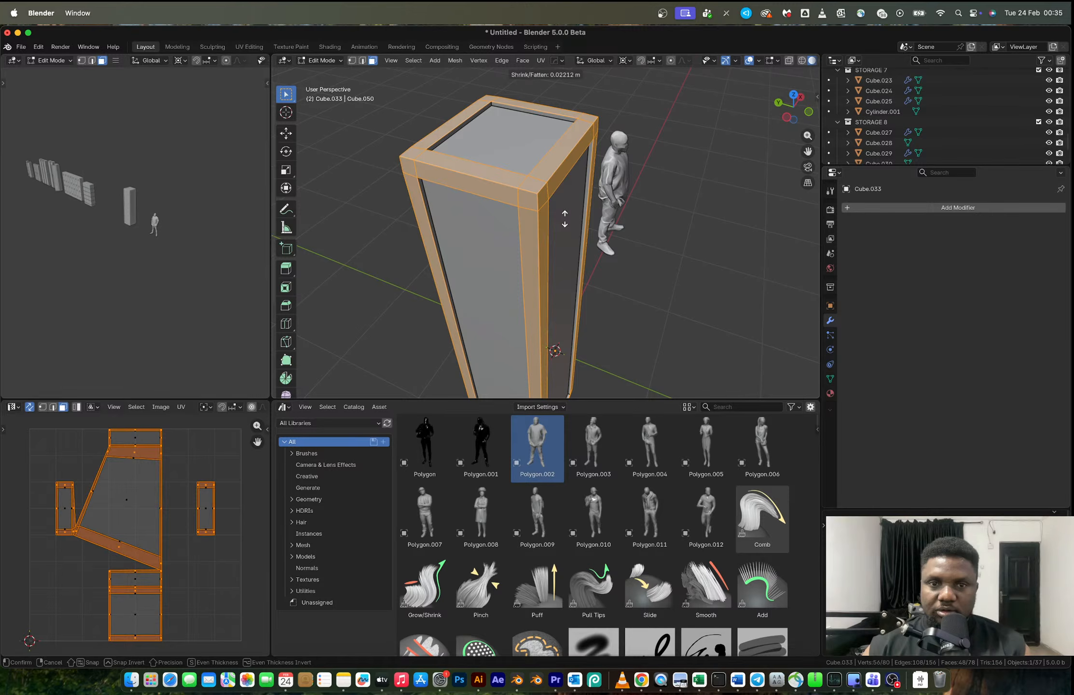
left_click(566, 221)
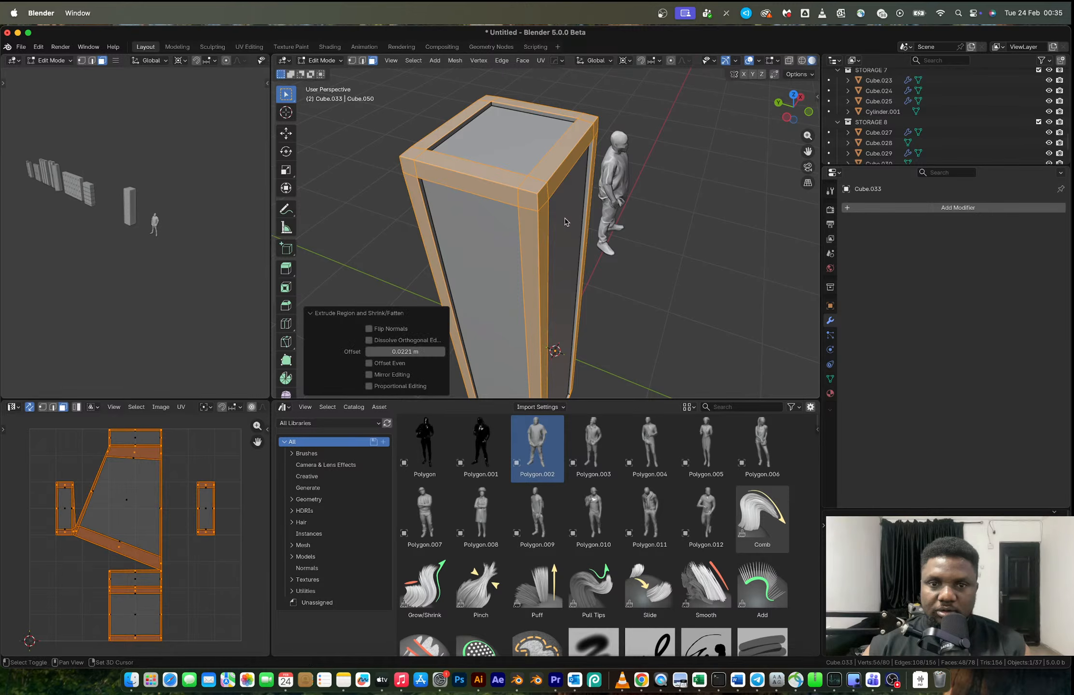
- Select the outermost vertices along the column's front side in a see-through orthographic side view
left_click(787, 118)
key("alt+z")
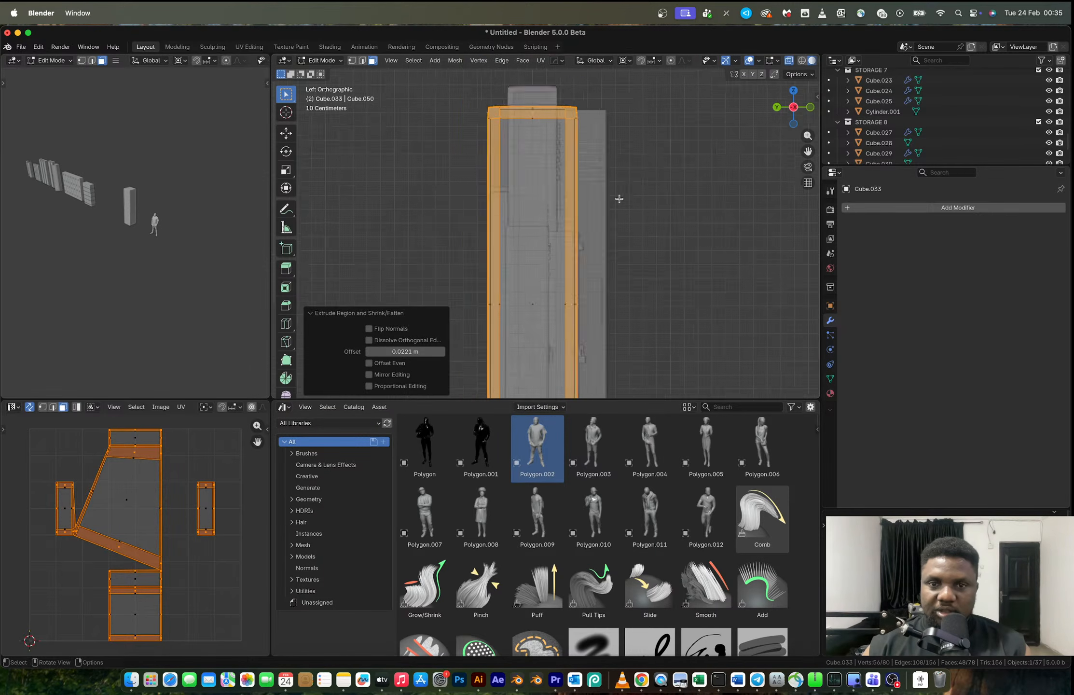
key("KP_Decimal")
key("1")
left_click_drag(580, 350, 562, 114)
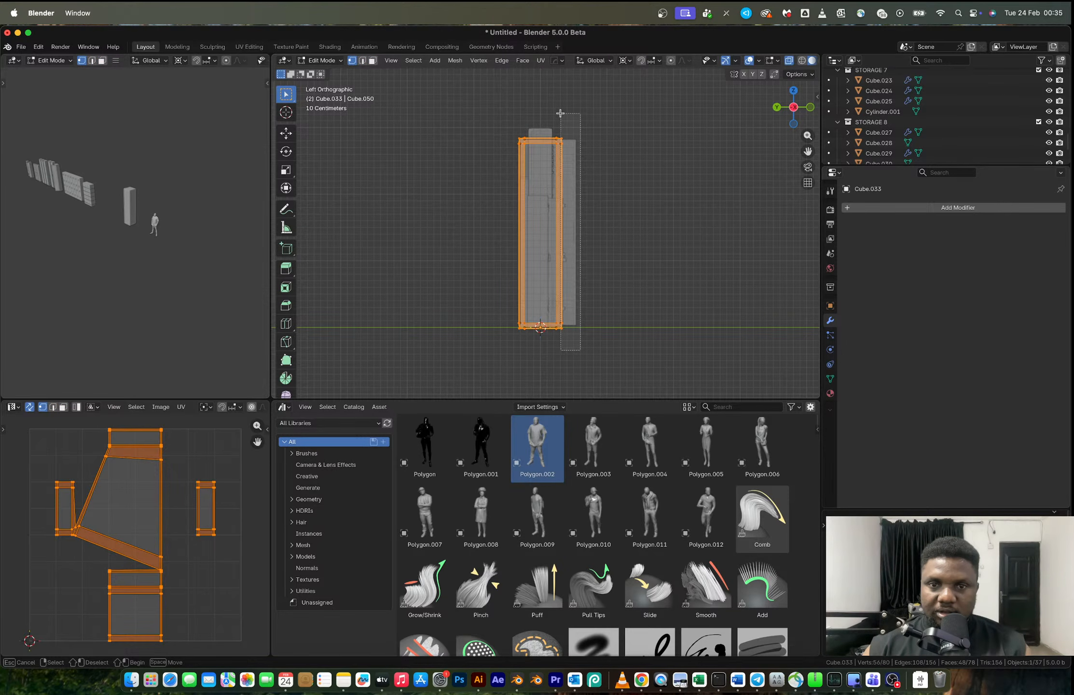
left_click_drag(560, 113, 560, 114)
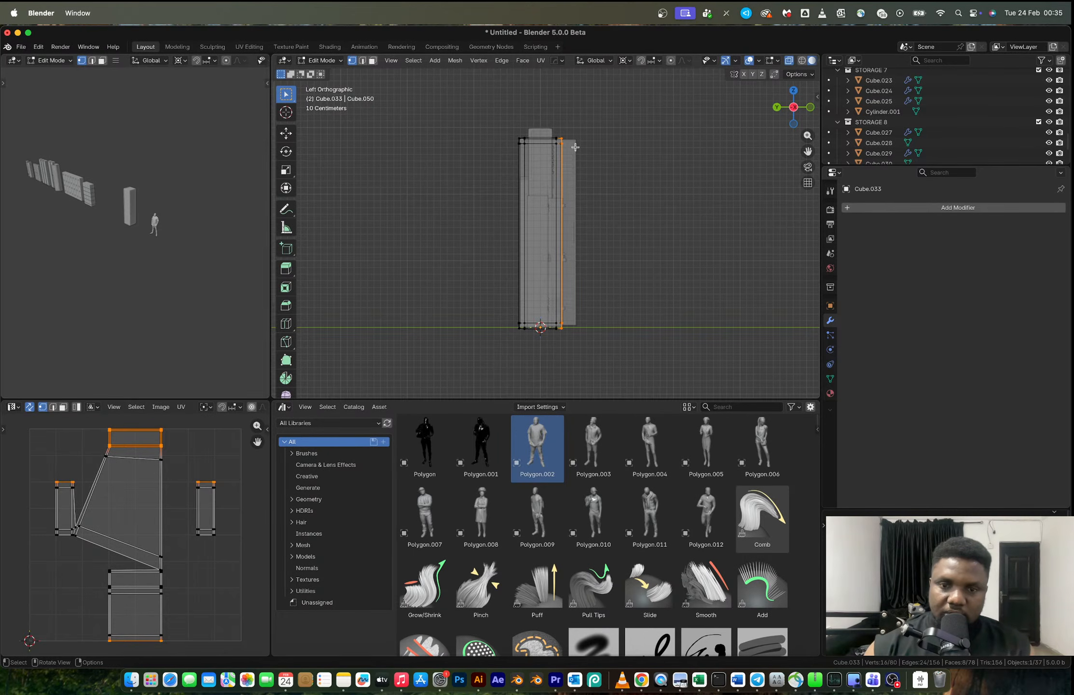
key("s")
key("y")
key("0")
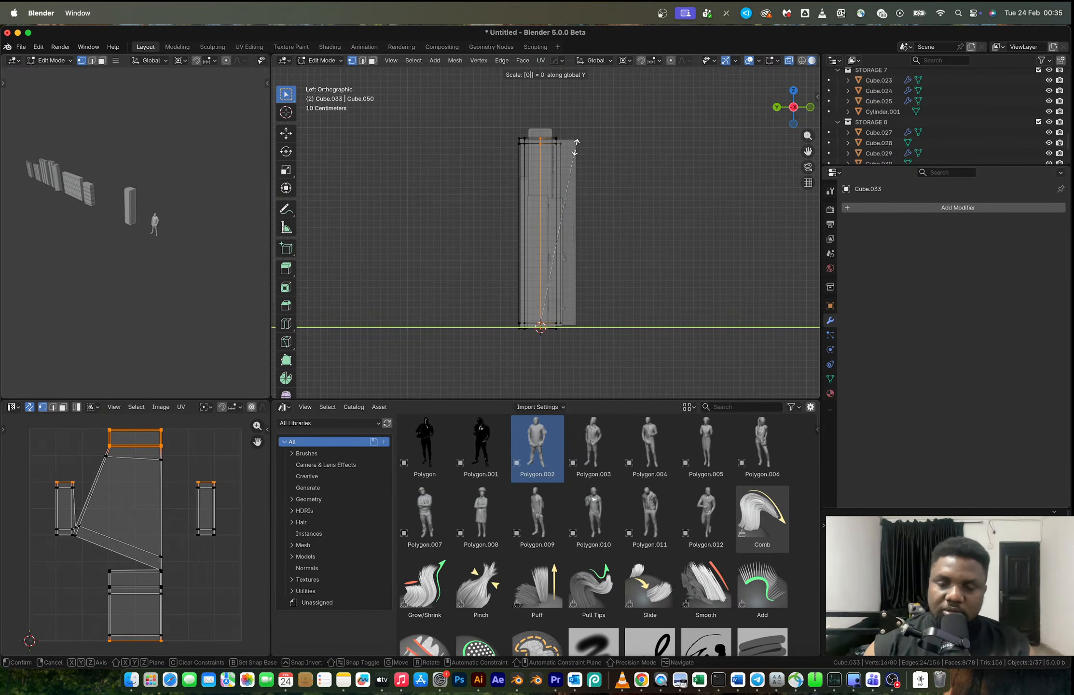
key("Return")
key("ctrl+z")
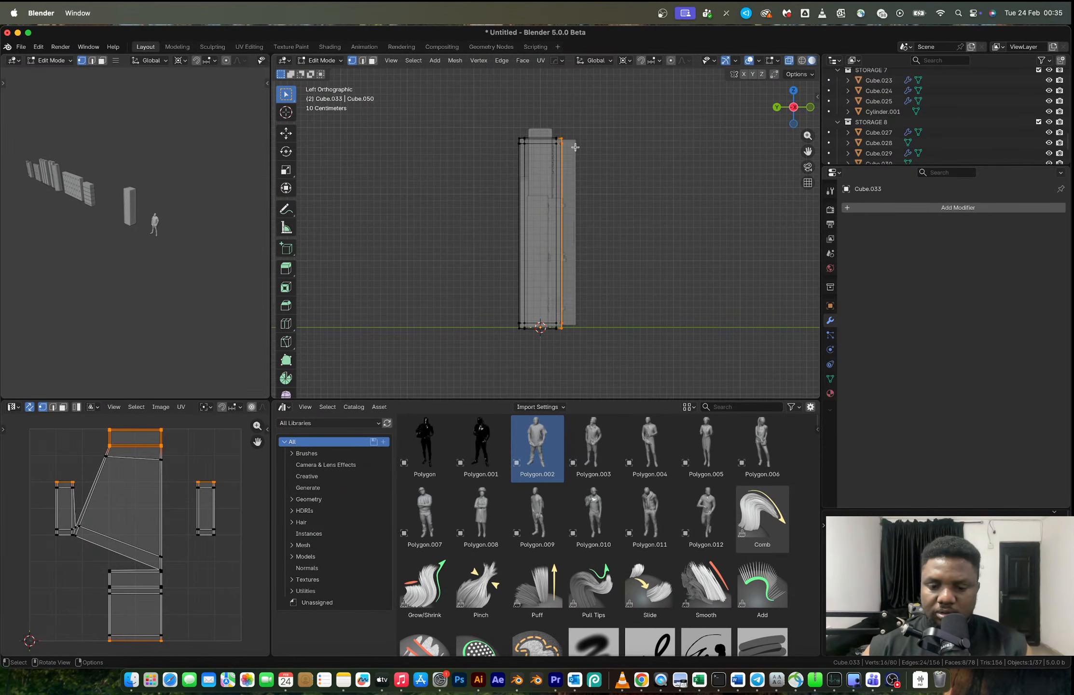
scroll(570, 148, "up", 1)
key("m")
key("Escape")
key("m")
key("Escape")
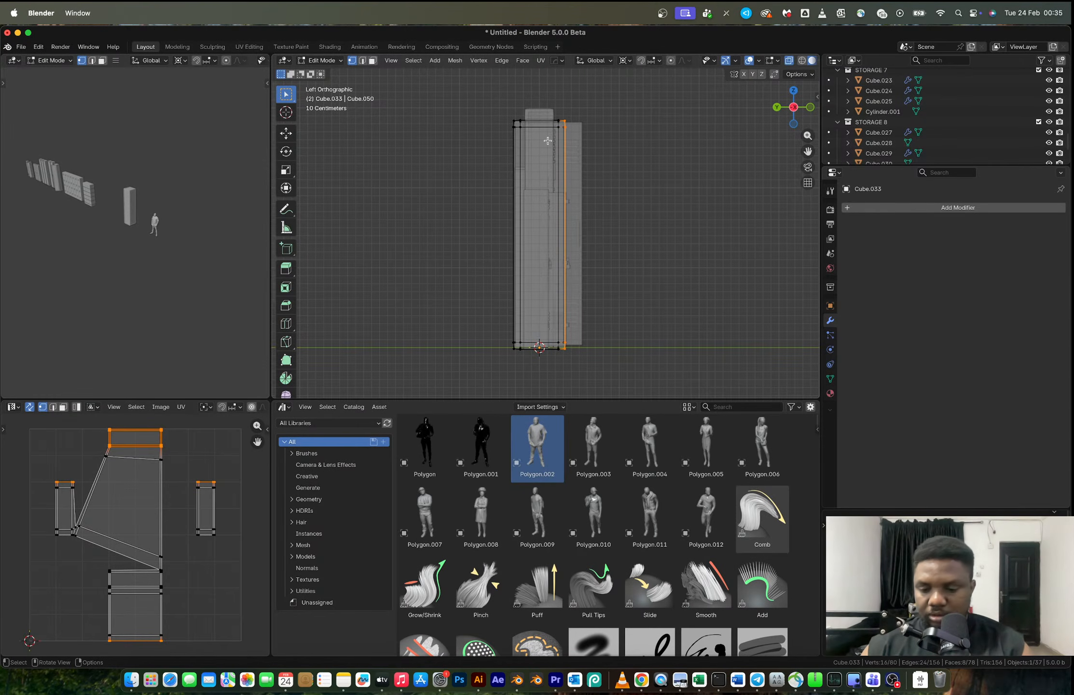
- Change the transform pivot point and flatten the selected front-side vertices by scaling them to 0 along Y
key("period")
left_click(439, 140)
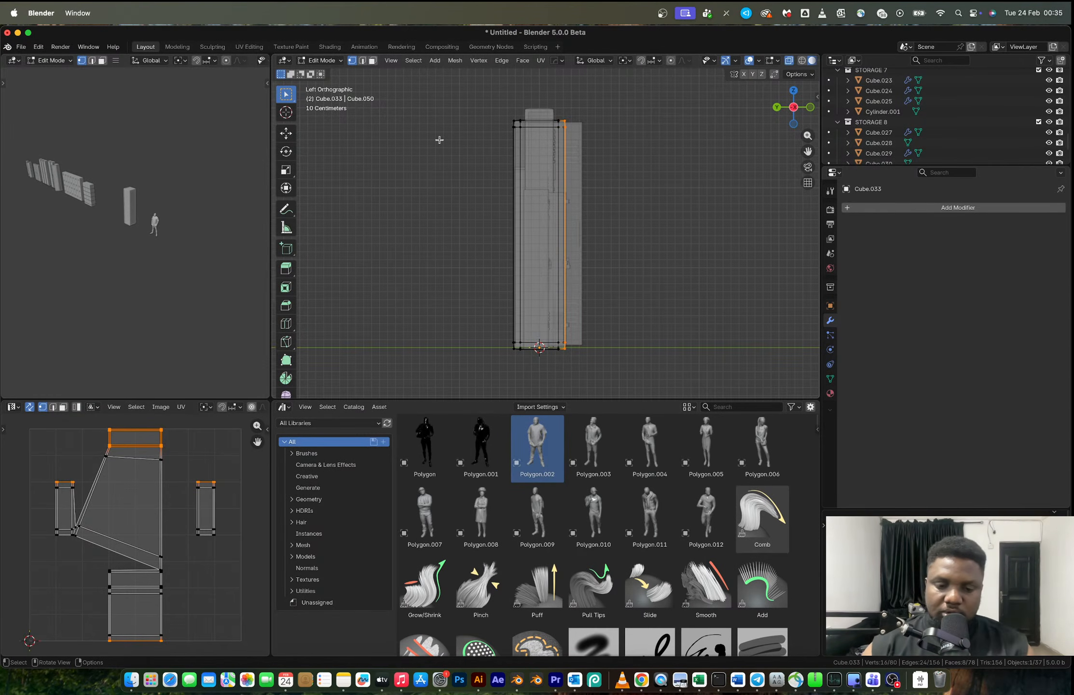
key("s")
key("y")
key("Return")
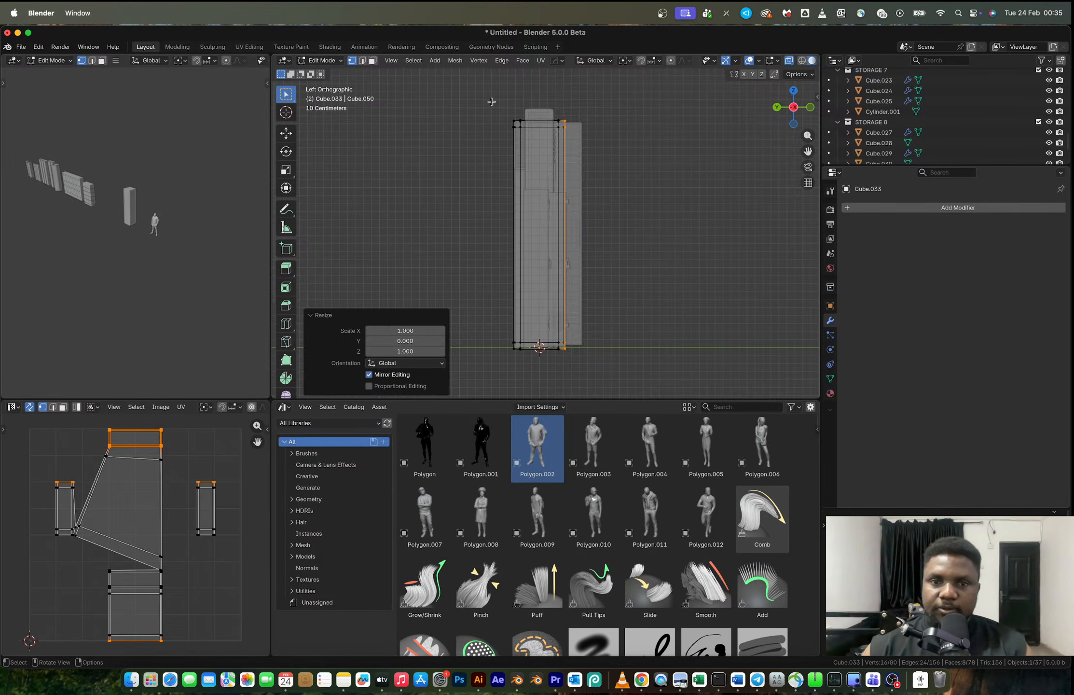
- Select the column's top outer vertices, scale them to 0 along Z, adjust their height and leave Edit Mode
scroll(491, 102, "up", 4)
scroll(438, 180, "down", 2)
left_click_drag(443, 159, 606, 188)
key("s")
key("z")
key("0")
key("Return")
key("g")
key("z")
left_click(610, 180)
key("Tab")
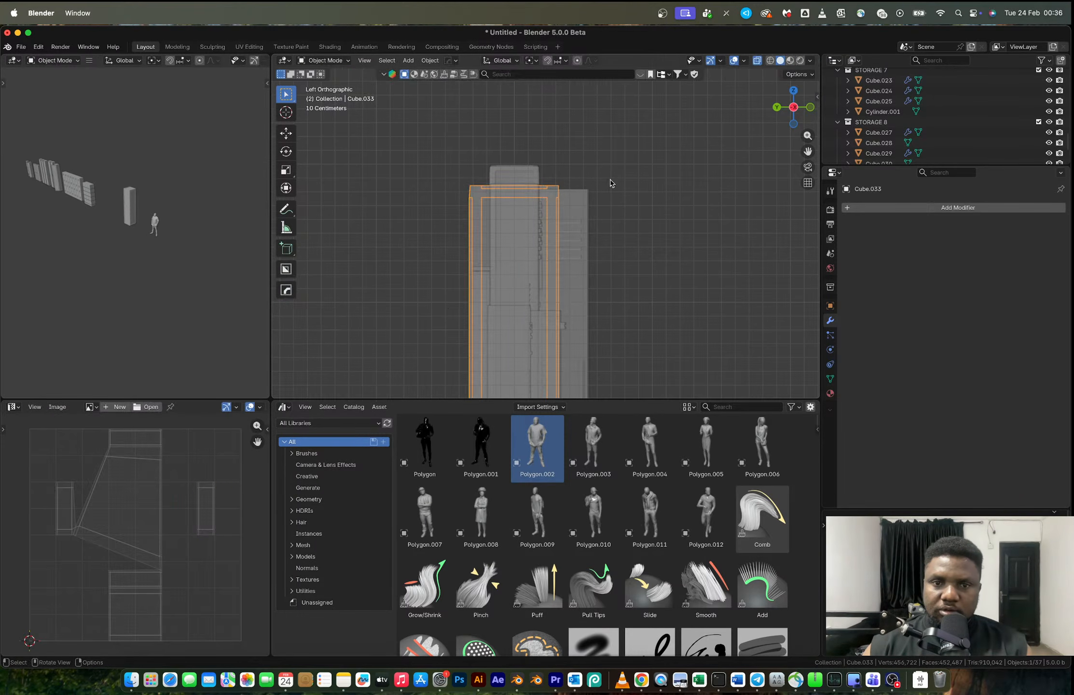
- Mirror the column along Y with bisect and flip, and apply the mirror modifier
scroll(610, 182, "down", 5)
key("alt+x")
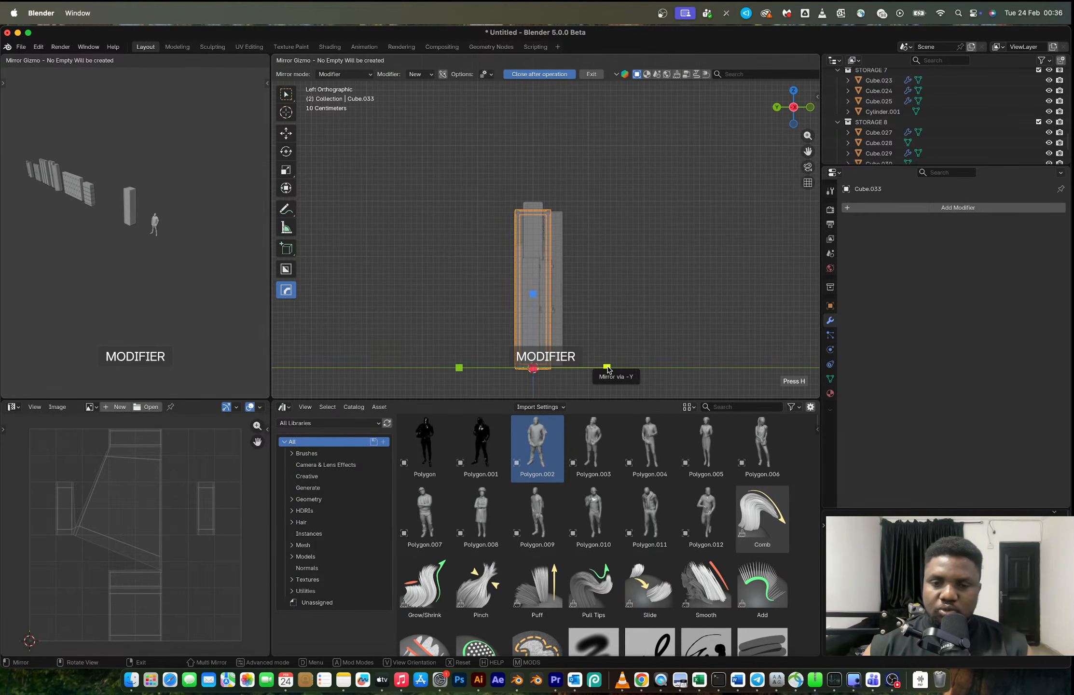
left_click(607, 369)
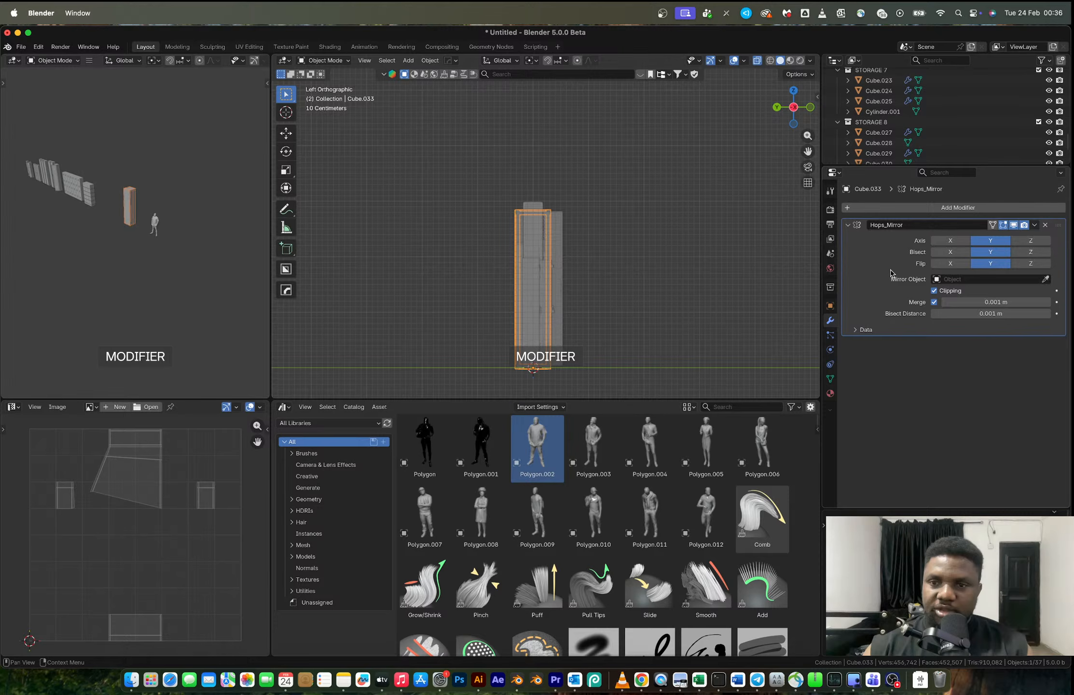
key("ctrl+a")
- Set the column's origin to its geometry, mirror the column along Z with bisect and apply the modifier
right_click(549, 307)
mouse_move(547, 306)
left_click(671, 320)
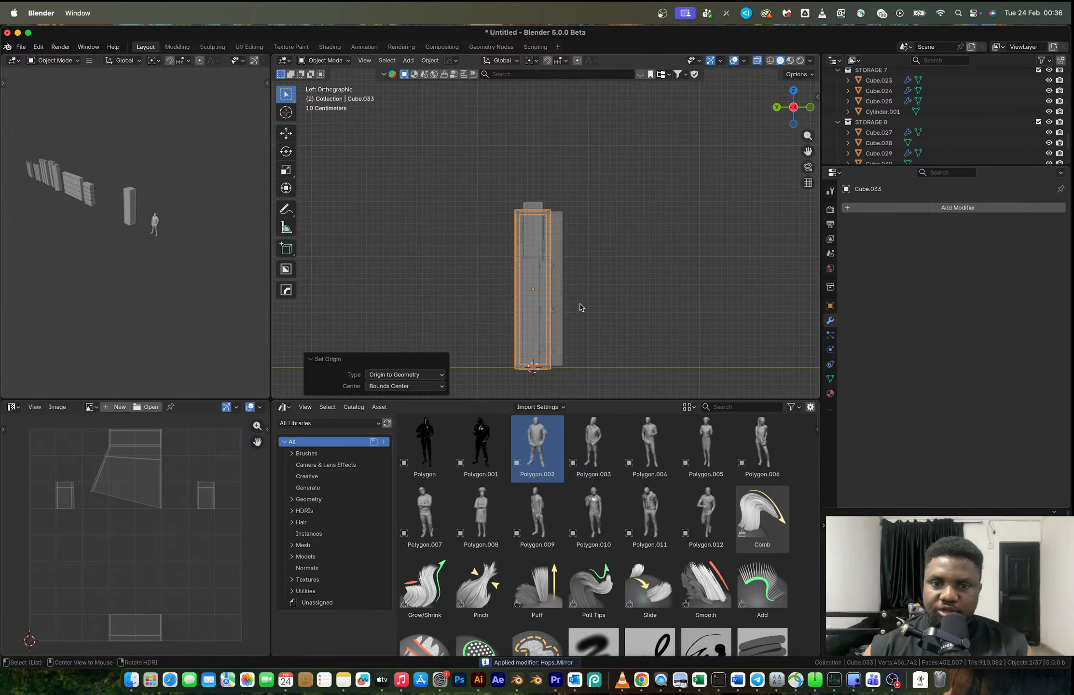
key("alt+x")
left_click(540, 226)
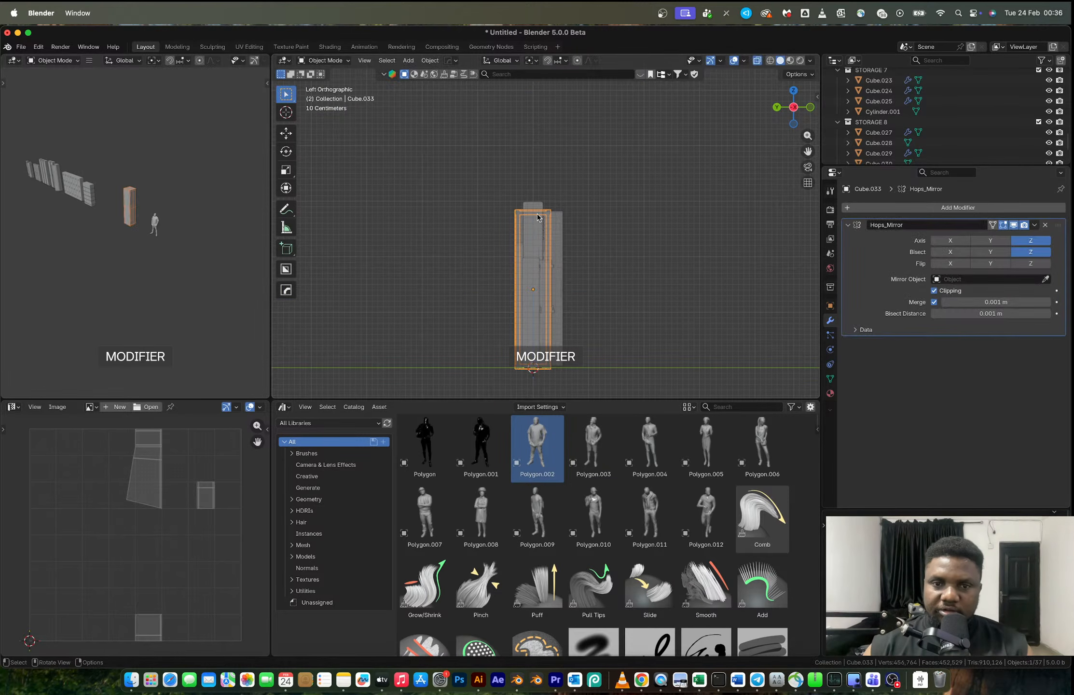
key("ctrl+a")
- Inspect the mirrored column's raised frame from several angles in Edit Mode and Object Mode
middle_click_drag(652, 264, 574, 199)
scroll(525, 220, "up", 4)
key("Tab")
scroll(529, 214, "down", 3)
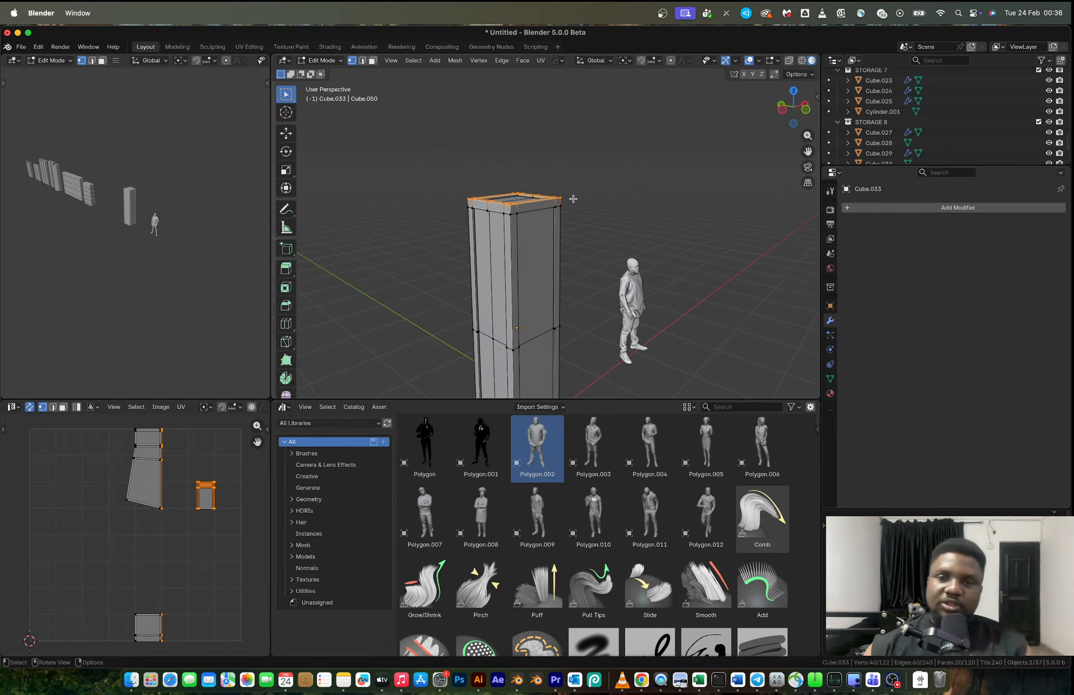
scroll(573, 198, "up", 3)
middle_click_drag(573, 199, 562, 234)
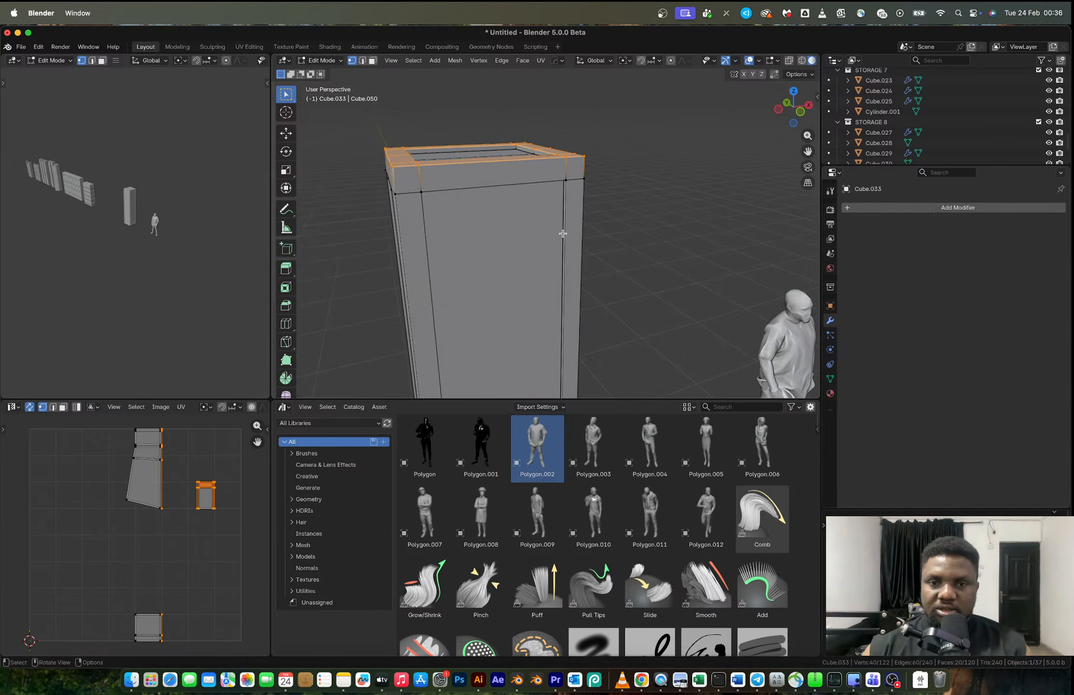
key("Tab")
scroll(538, 235, "down", 2)
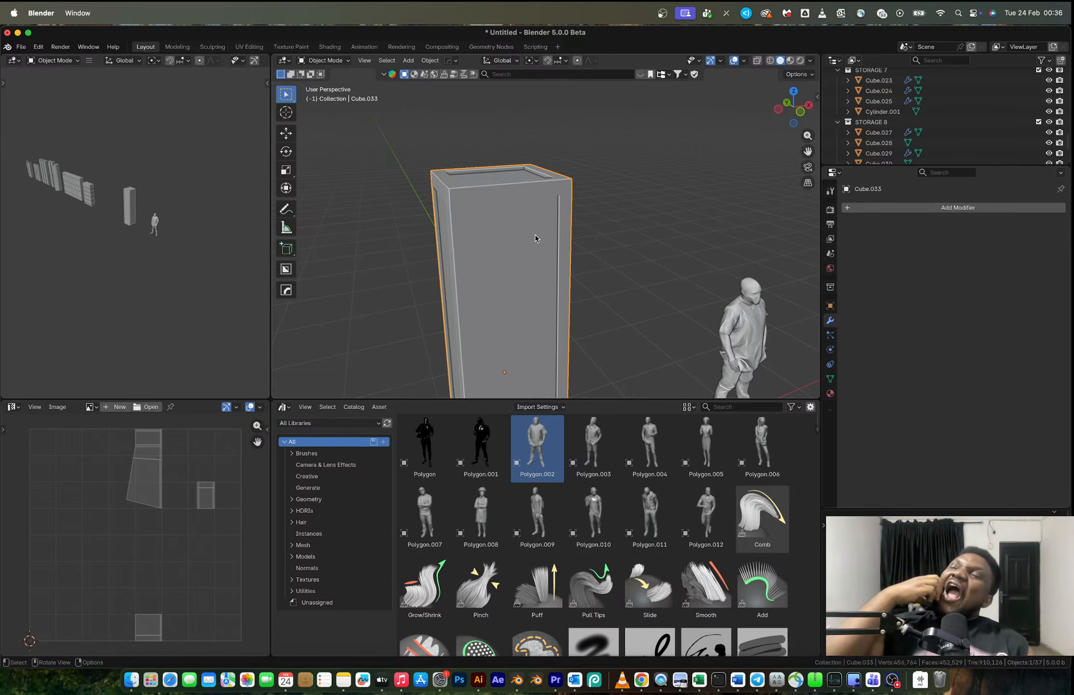
- Compare the column with the grey and red school-locker photos in the browser and return to Blender
key("ctrl+Right")
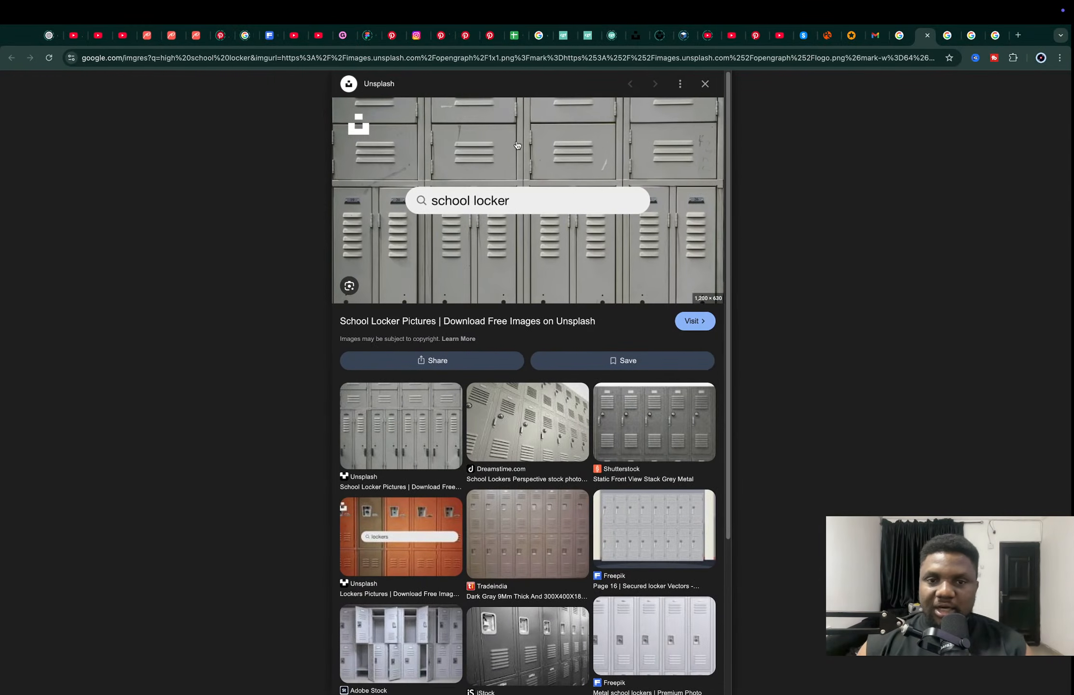
key("ctrl+shift+Tab")
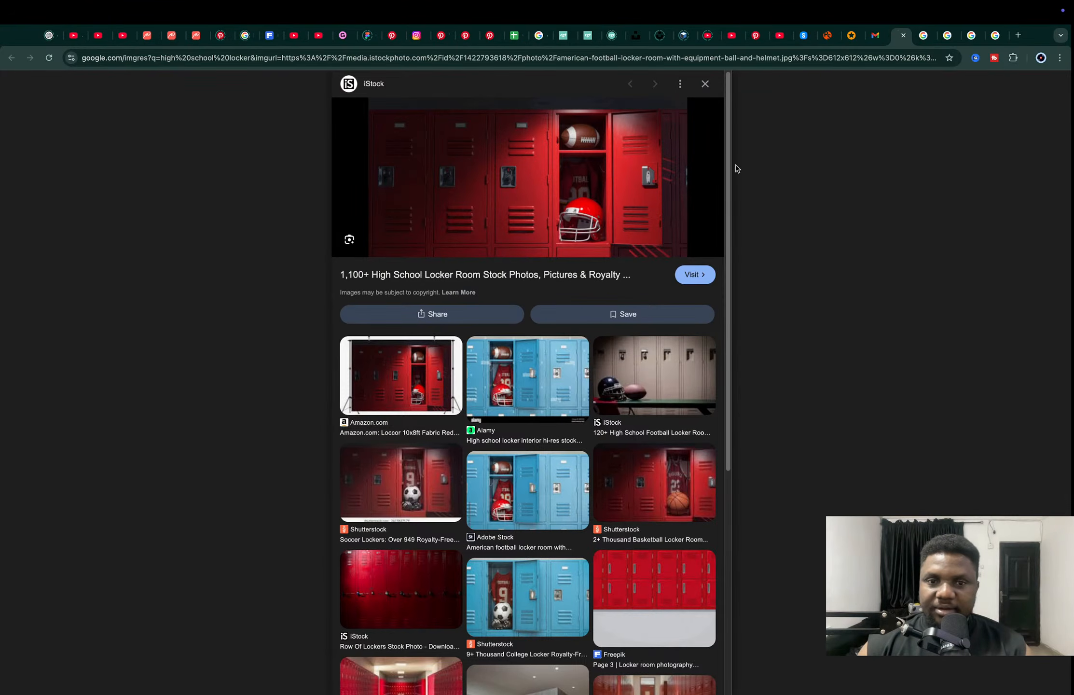
key("ctrl+Tab")
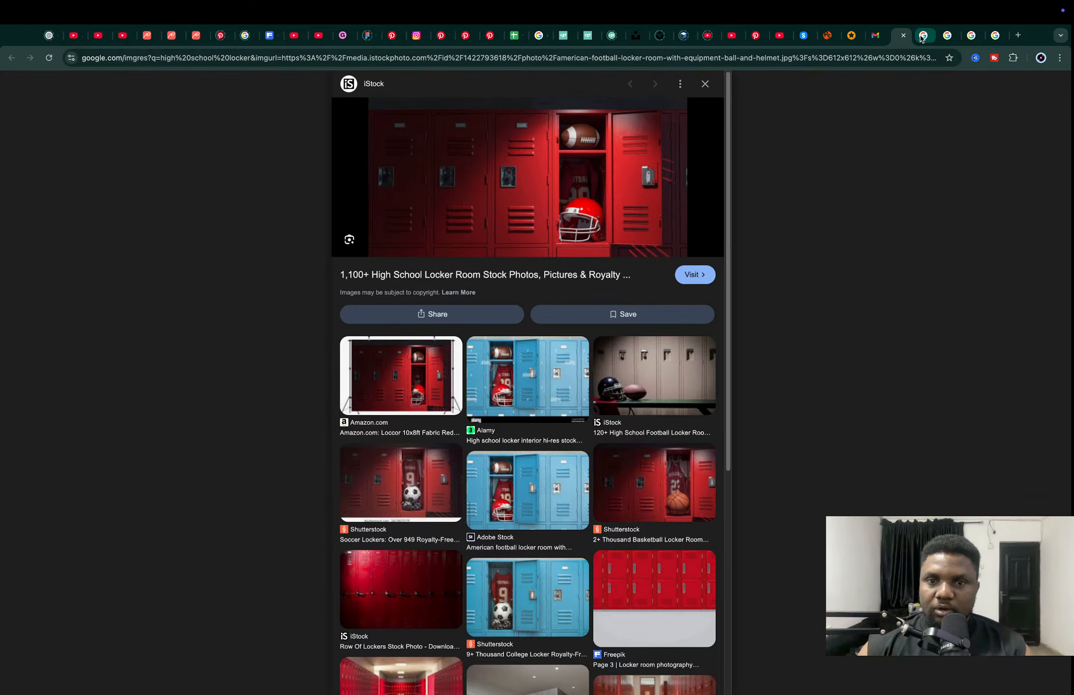
key("ctrl+Left")
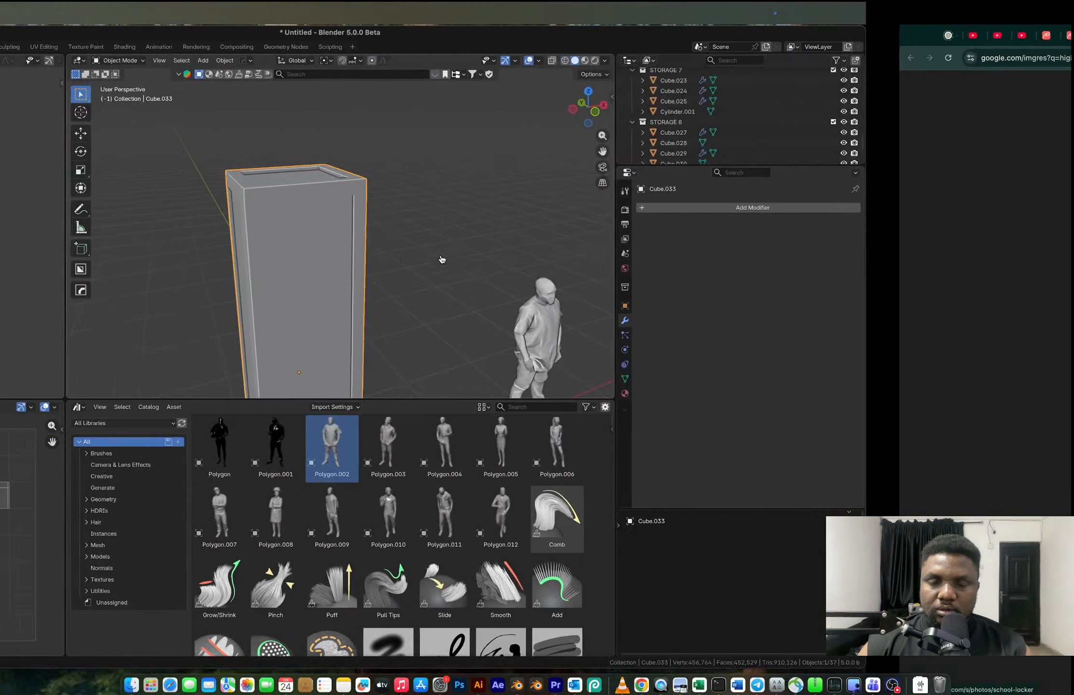
scroll(517, 217, "down", 6)
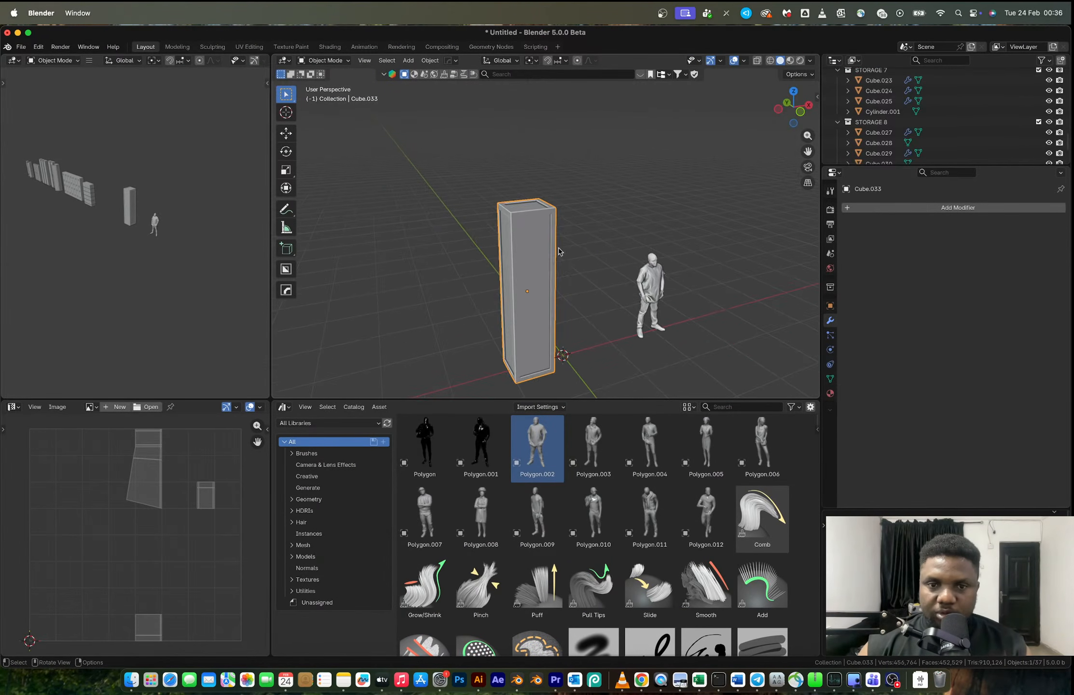
- Select the vertices of the column's +X side in front view and move them about 0.125 m inward along X
key("Tab")
mouse_move(535, 210)
middle_mouse_down()
mouse_move(525, 211)
mouse_move(554, 202)
middle_mouse_up()
left_click(798, 112)
scroll(613, 176, "up", 2)
key("alt+z")
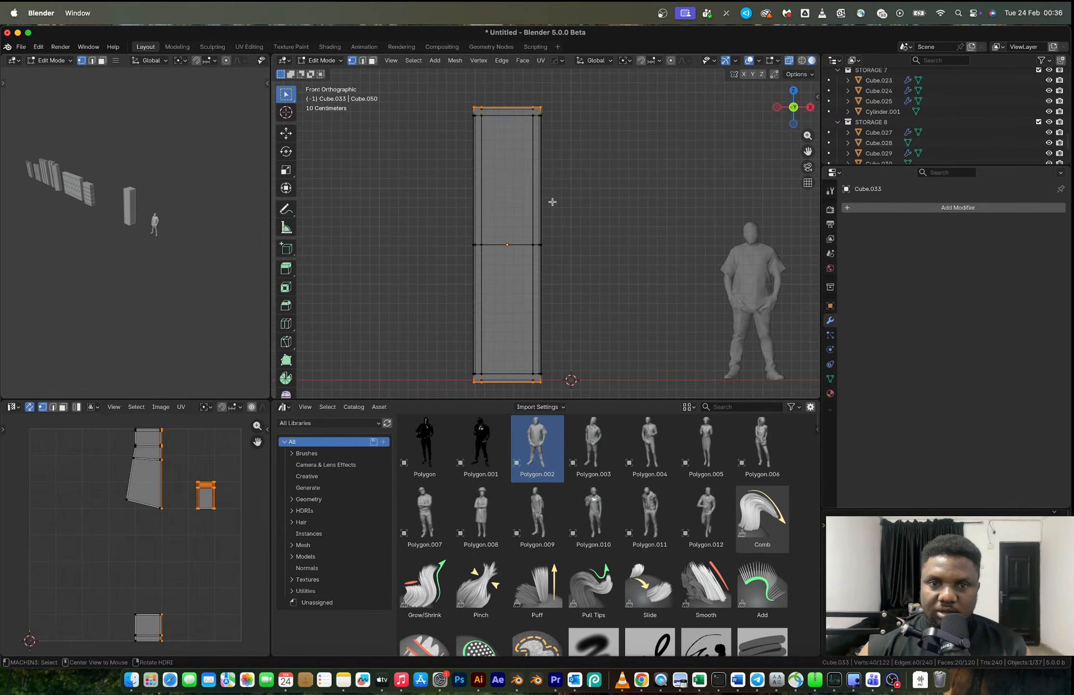
left_click_drag(515, 89, 591, 394)
key("g")
key("z")
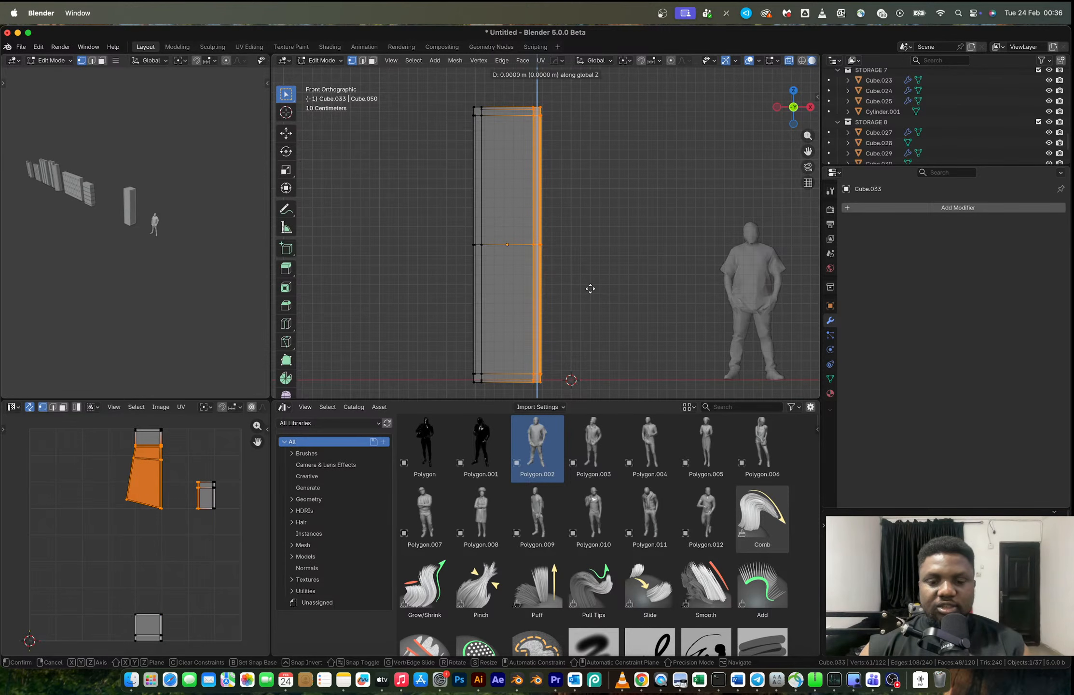
key("x")
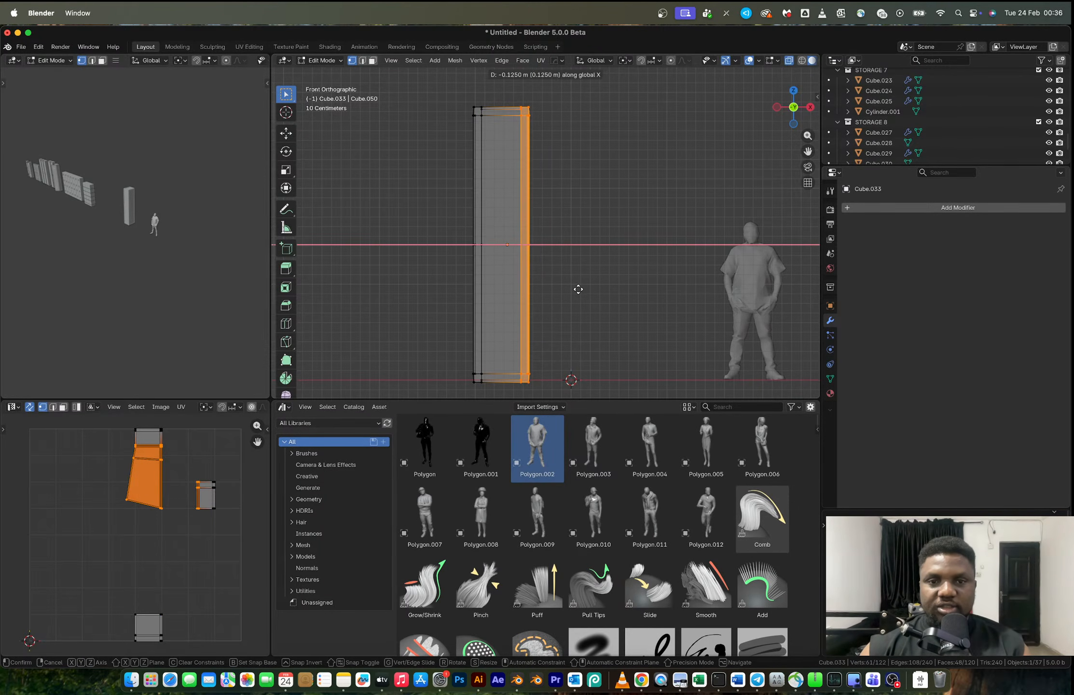
left_click(578, 290)
- Mirror the narrowed column along X with bisect, apply the modifier and check the resulting mesh
key("Tab")
key("alt+x")
left_click(581, 245)
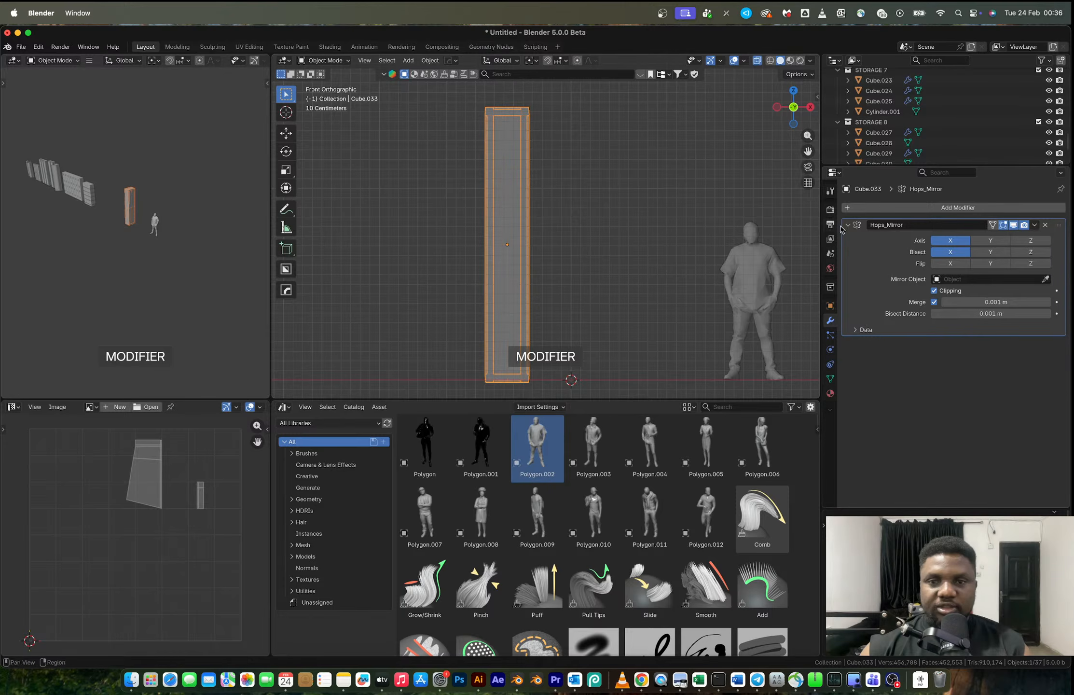
key("ctrl+a")
key("Tab")
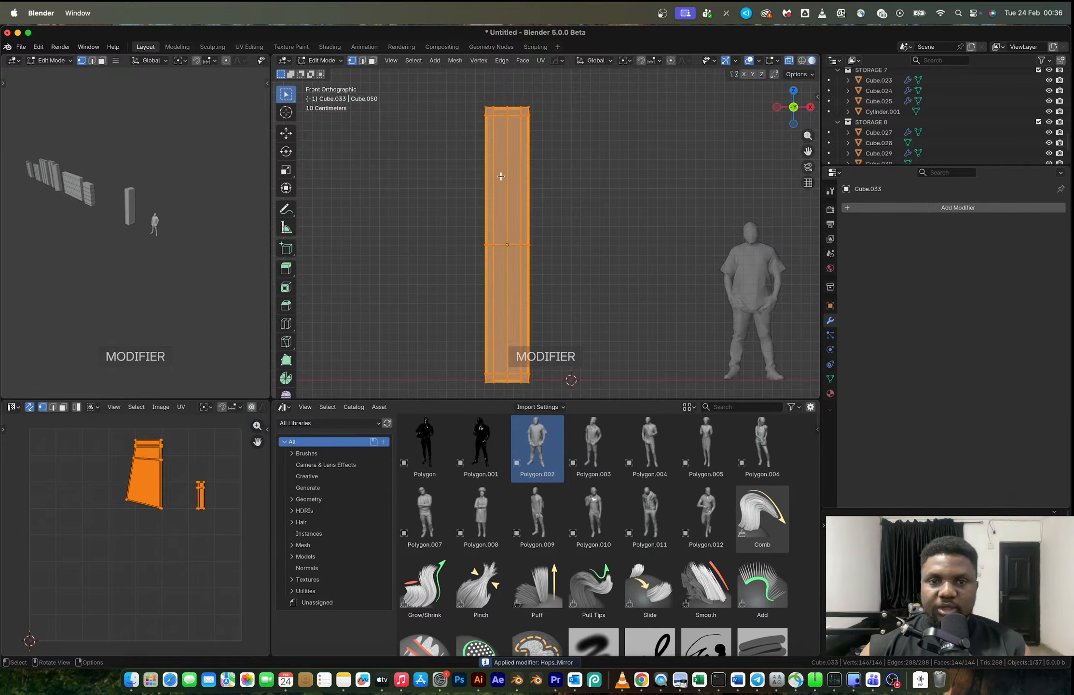
key("Tab")
- Apply the column's scale in Object Mode
middle_click_drag(510, 176, 534, 227)
scroll(523, 225, "up", 3)
key("q")
key("Escape")
key("ctrl+a")
left_click(534, 227)
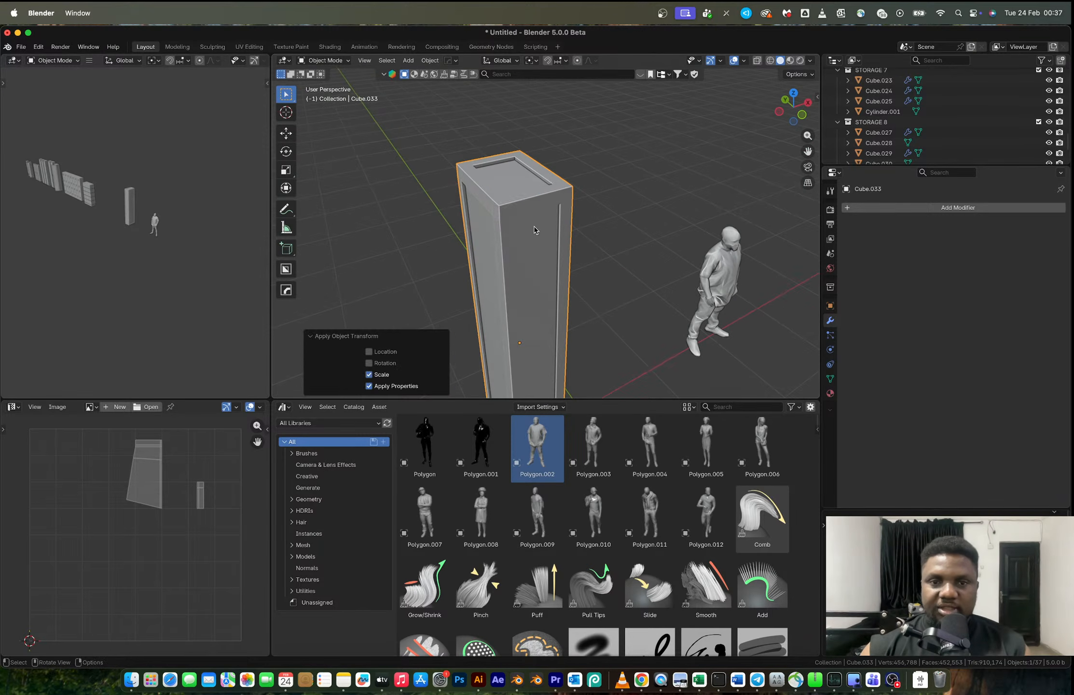
- Add a HardOps bevel to the locker column with angle-based smoothing, 3 segments and a width of 0.005
scroll(534, 226, "up", 2)
key("Tab")
key("Tab")
key("Tab")
key("2")
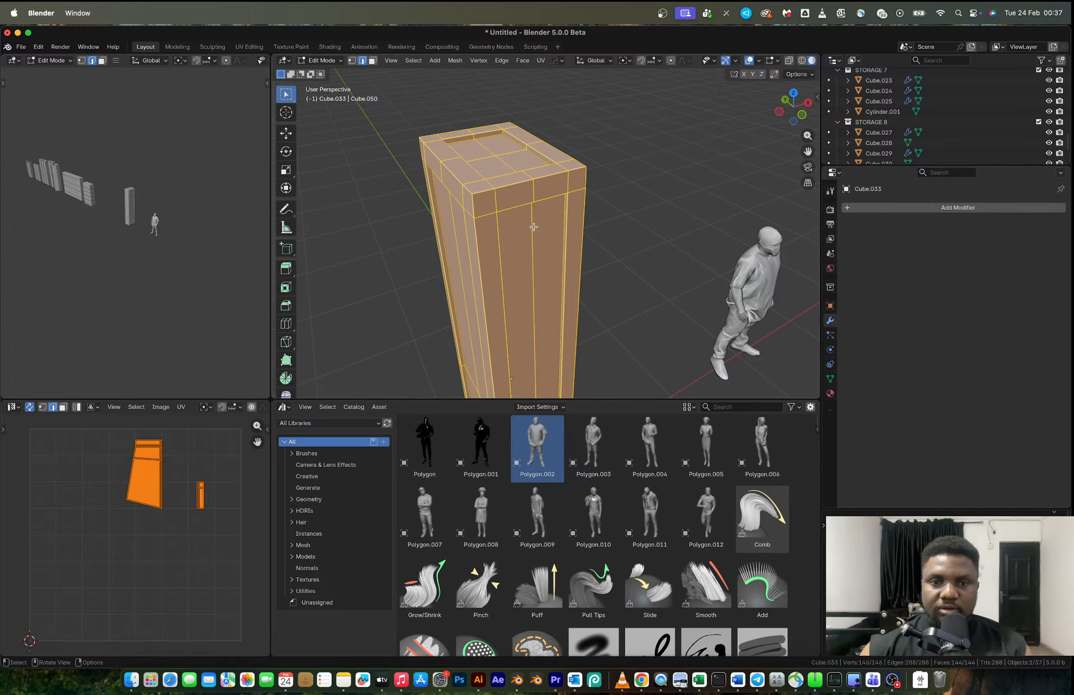
key("Tab")
key("q")
left_click(534, 227)
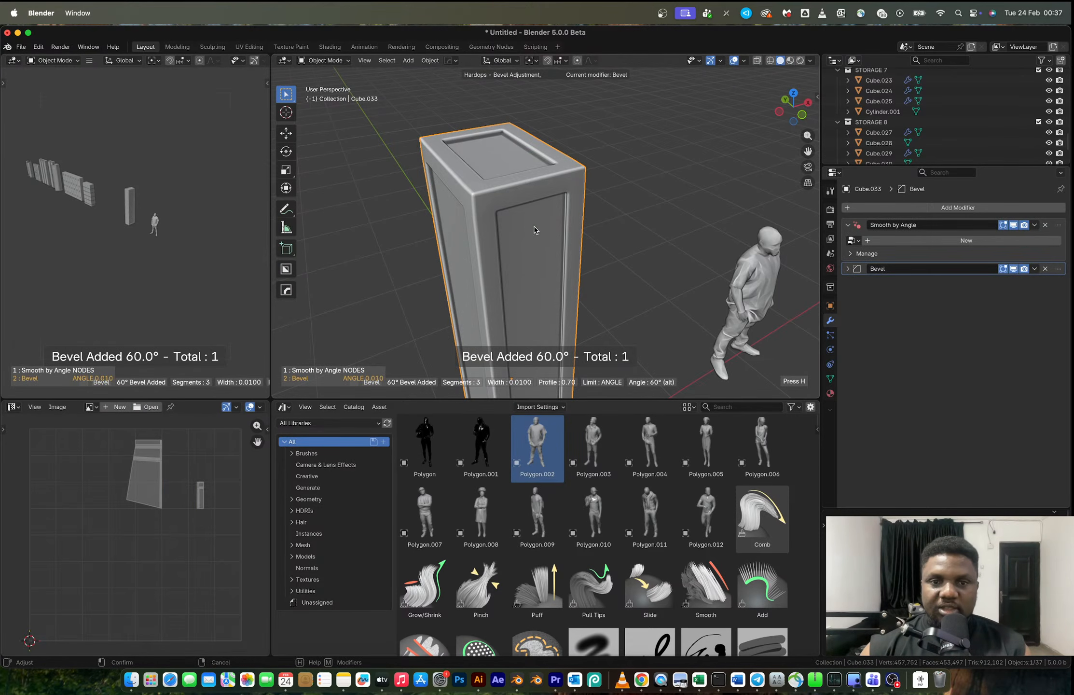
left_click(560, 213)
middle_click_drag(560, 212, 516, 218)
- In front view, select the vertices of the column's +X half and move them slightly outward along X to widen it
key("Tab")
scroll(559, 255, "down", 5)
middle_click_drag(559, 255, 536, 166, "shift")
scroll(534, 170, "down", 2)
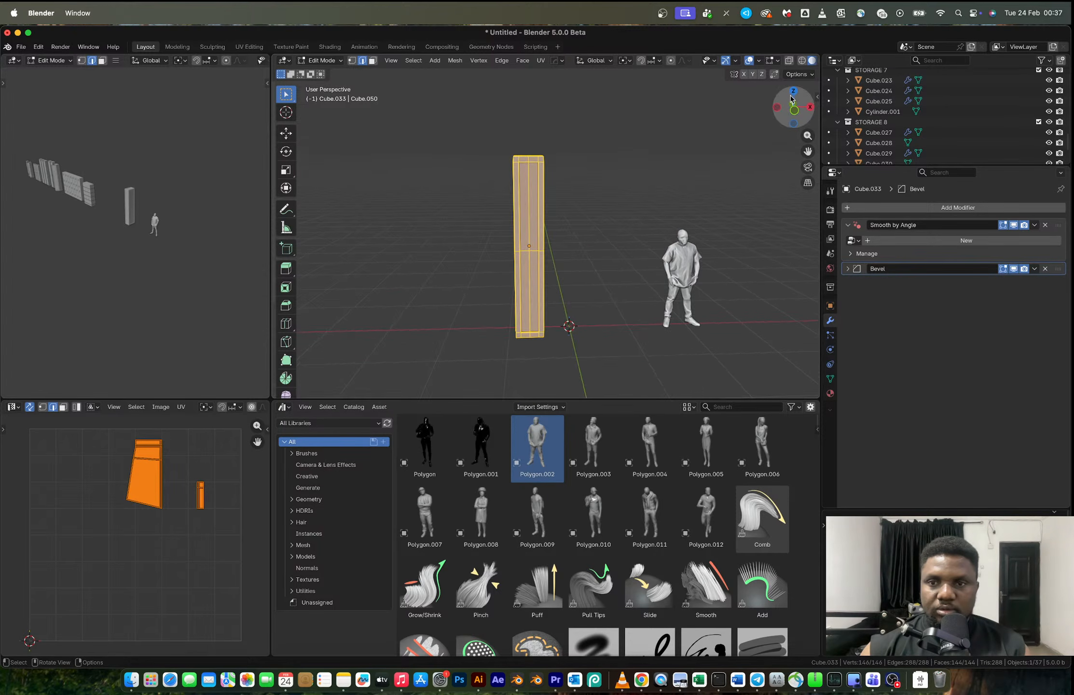
left_click(796, 111)
scroll(528, 103, "down", 2)
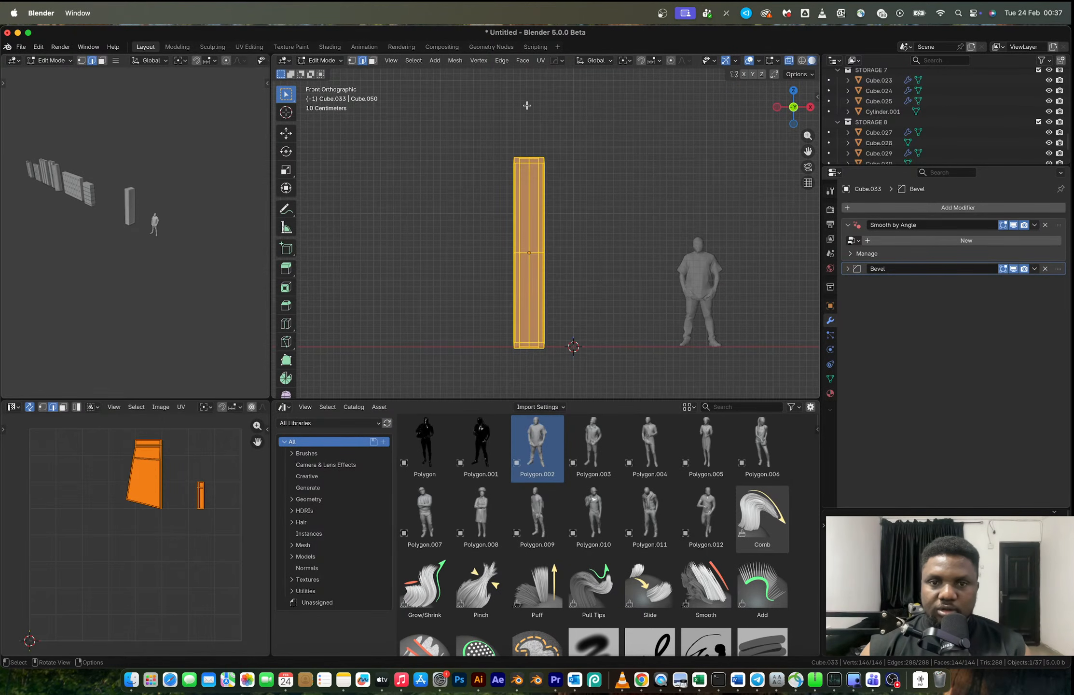
left_click_drag(533, 126, 568, 364)
key("g")
key("x")
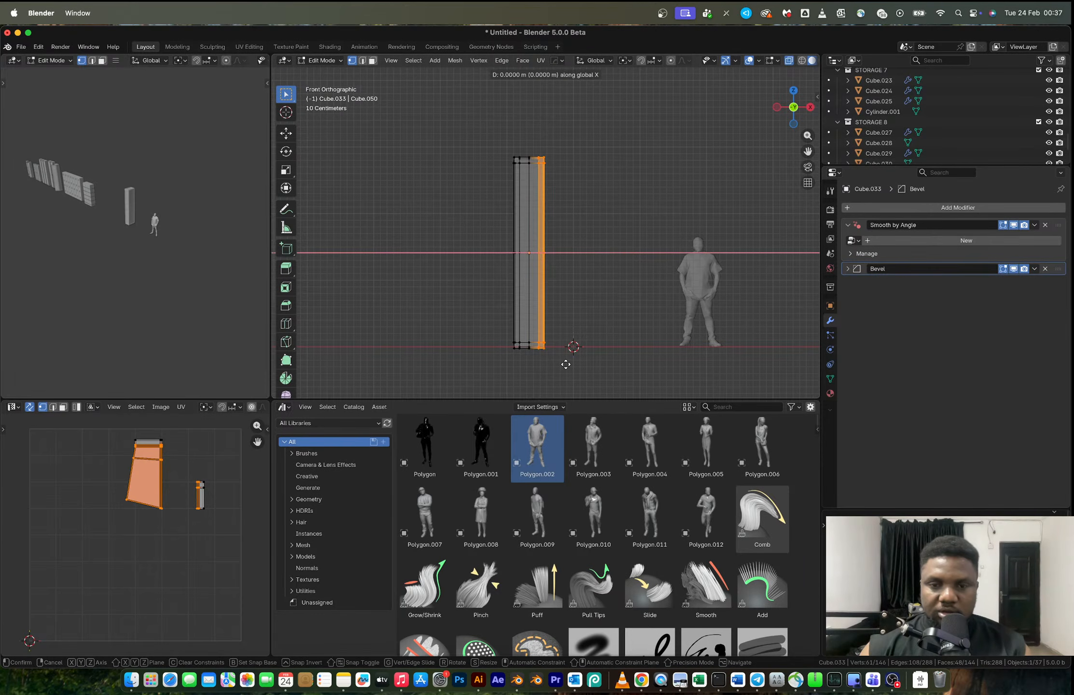
left_click(590, 365)
key("Tab")
- Mirror the widened half of the column across X and apply the mirror modifier
key("alt+x")
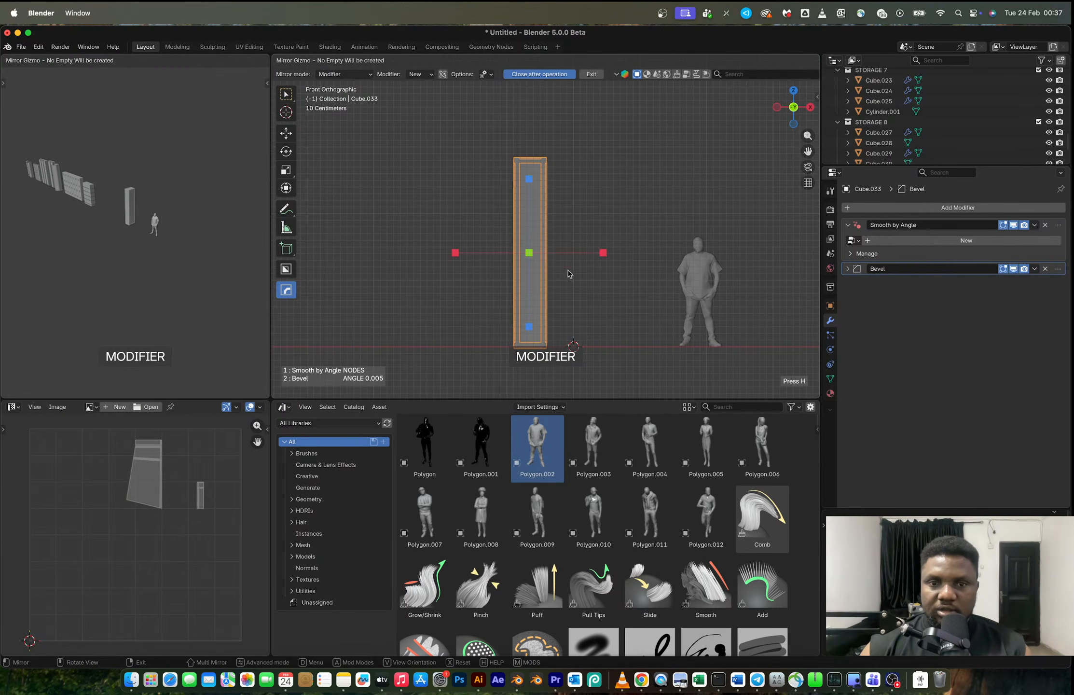
left_click(603, 253)
middle_click_drag(560, 232, 795, 290)
key("ctrl+a")
- Add two horizontal loop cuts across the column's upper half and slide them up by a factor of about 0.22
scroll(522, 204, "up", 3)
scroll(522, 204, "down", 1)
middle_click_drag(522, 204, 531, 240)
key("Tab")
key("alt+z")
key("ctrl+r")
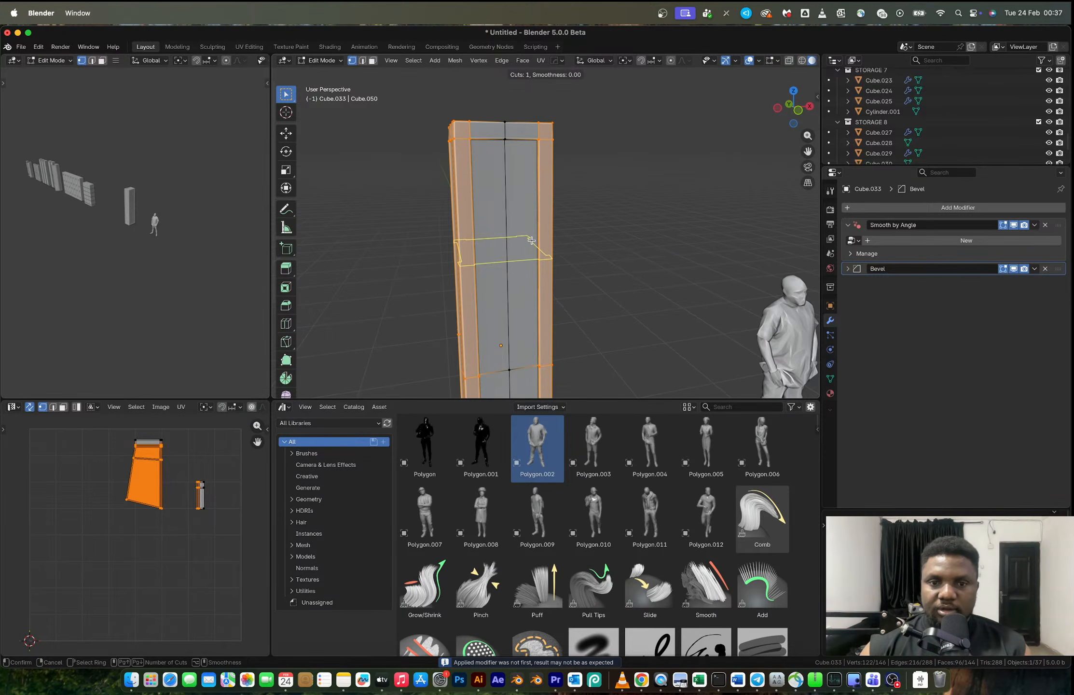
scroll(531, 240, "up", 2)
scroll(531, 240, "down", 1)
left_click(531, 240)
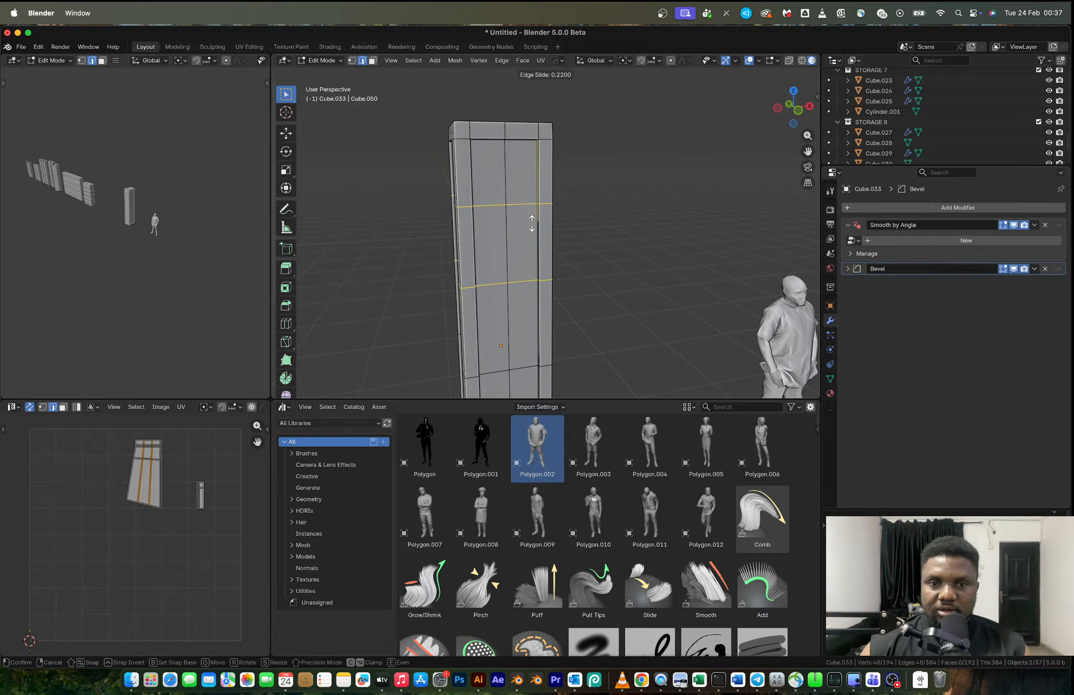
left_click(532, 224)
- Bevel the door's vertical centre edge loop about 0.136 m wide with 2 segments and dissolve the middle edges
left_click(505, 227, "alt")
key("ctrl+b")
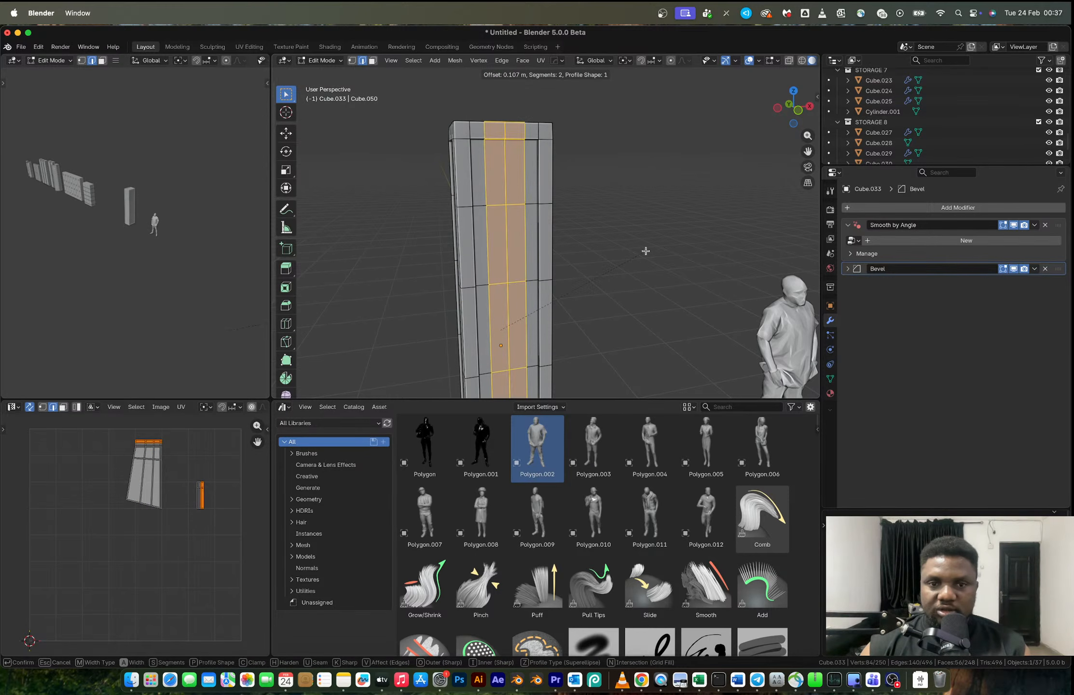
left_click(668, 249)
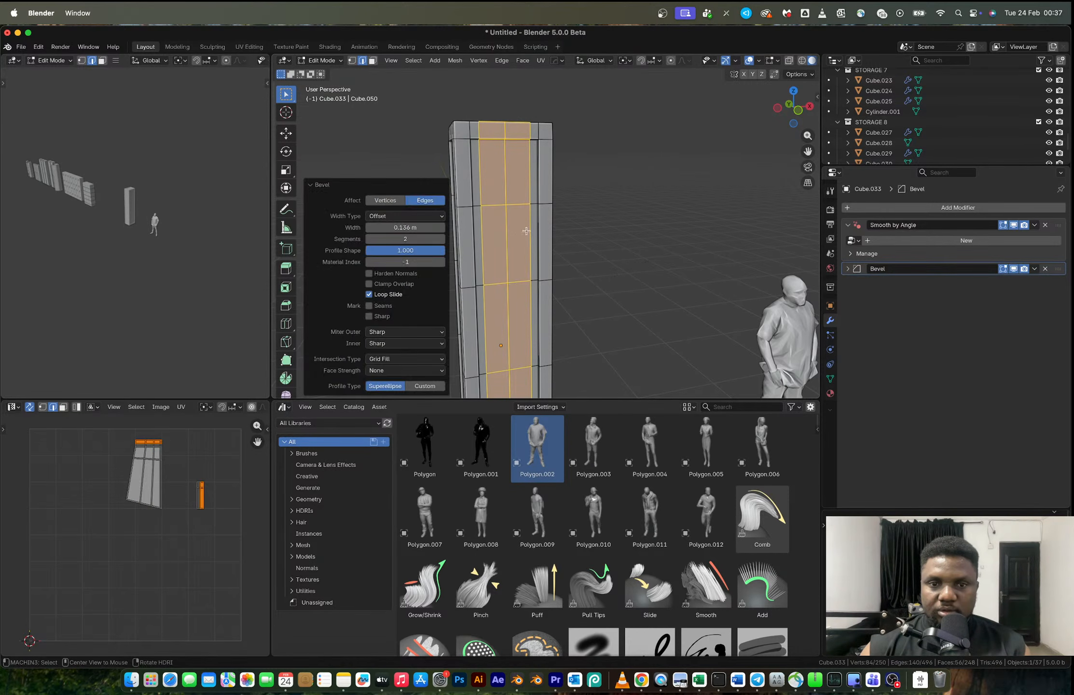
key("ctrl+z")
key("x")
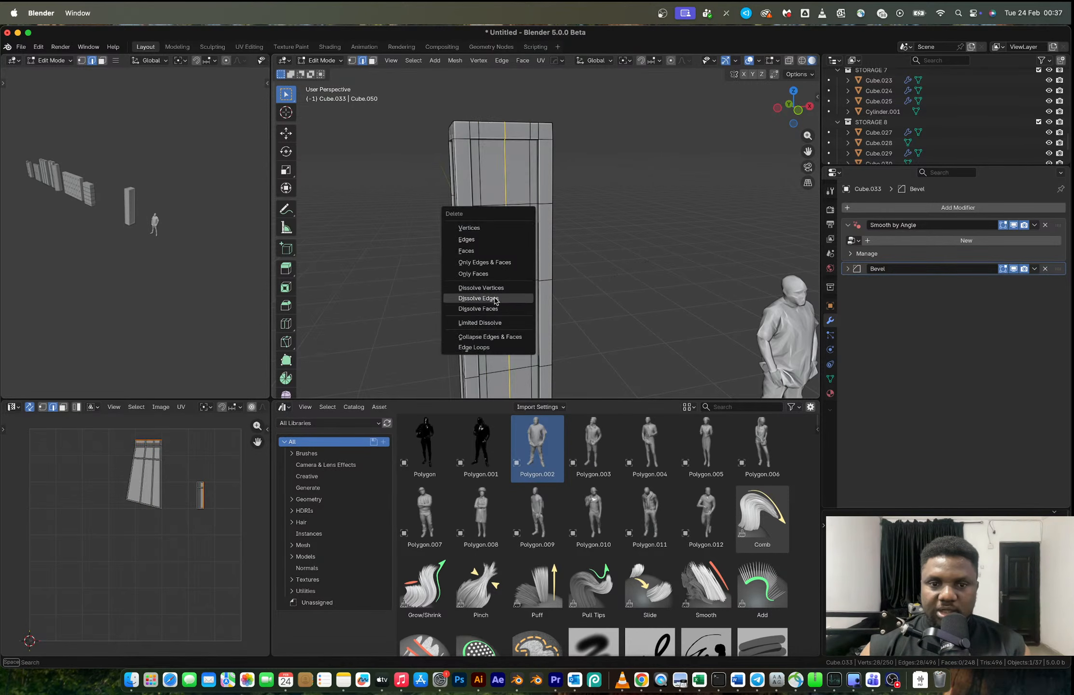
left_click(494, 300)
- Add five evenly spaced horizontal loop cuts between the two upper loops on the locker door
middle_click_drag(532, 242, 534, 234)
key("ctrl+r")
scroll(531, 247, "up", 2)
scroll(531, 247, "up", 2)
left_click(532, 247)
right_click(531, 247)
- Select the six stacked faces in the middle of the upper door and inset them individually by about 0.017 m
key("3")
left_click(503, 271)
left_click(503, 259, "shift")
left_click(504, 246, "shift")
left_click(504, 234, "shift")
left_click(503, 220, "shift")
left_click(504, 207, "shift")
scroll(504, 207, "up", 4)
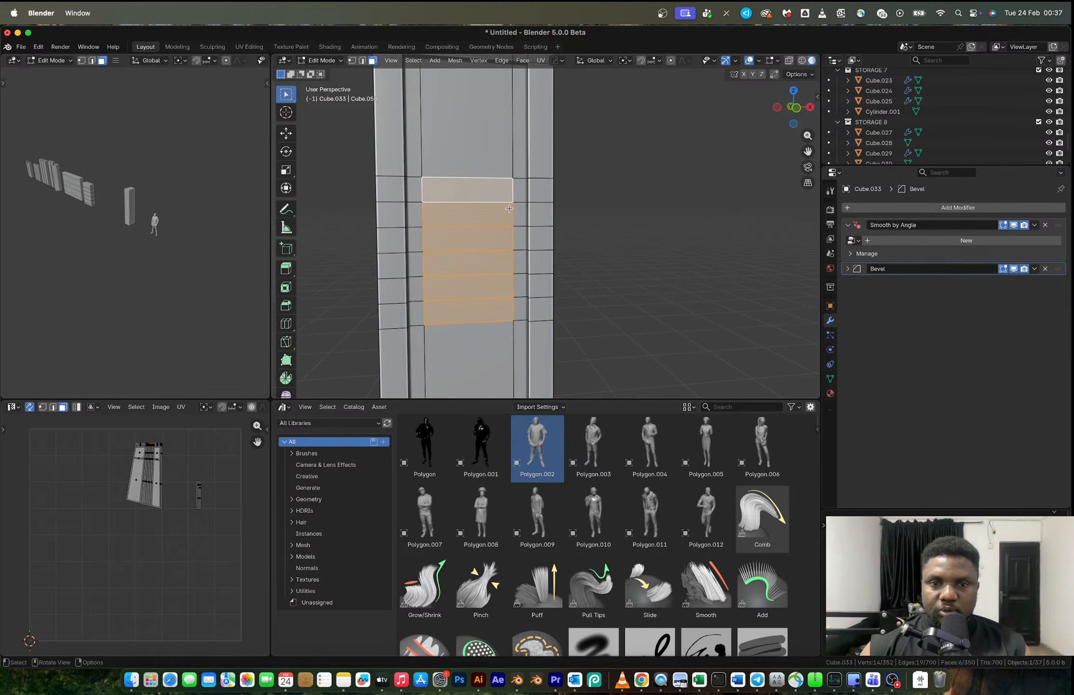
middle_click_drag(503, 206, 533, 222)
key("i")
key("i")
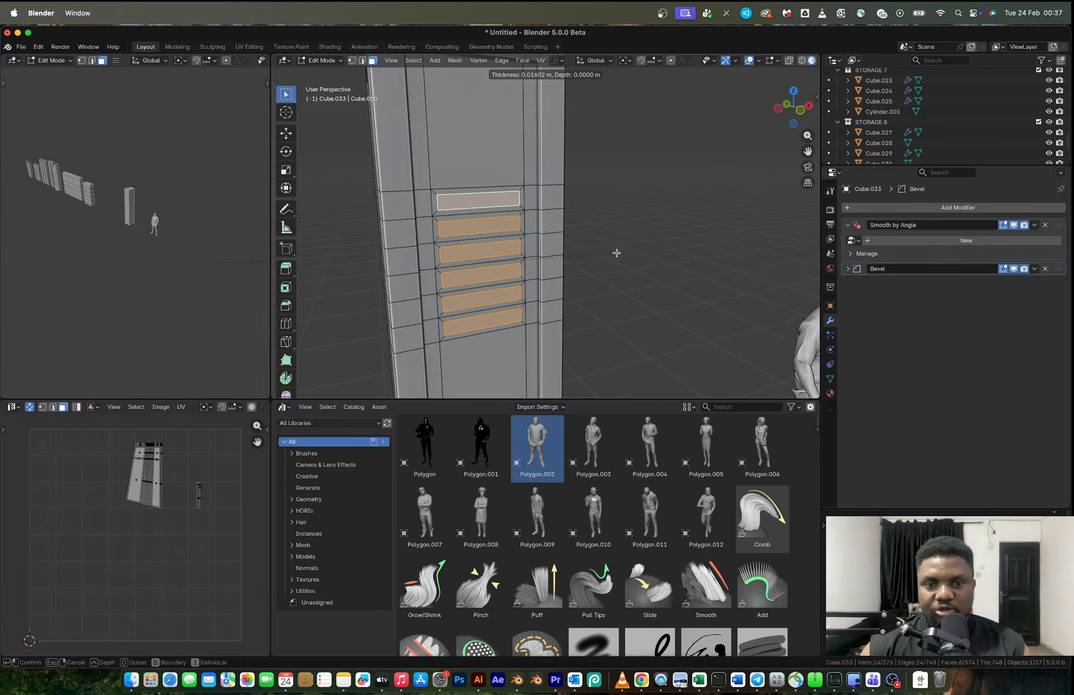
left_click(616, 252)
- Extrude the six inset faces about 0.05 m inward as vent slots and show the mesh in X-ray front view
middle_click_drag(615, 252, 530, 241)
key("e")
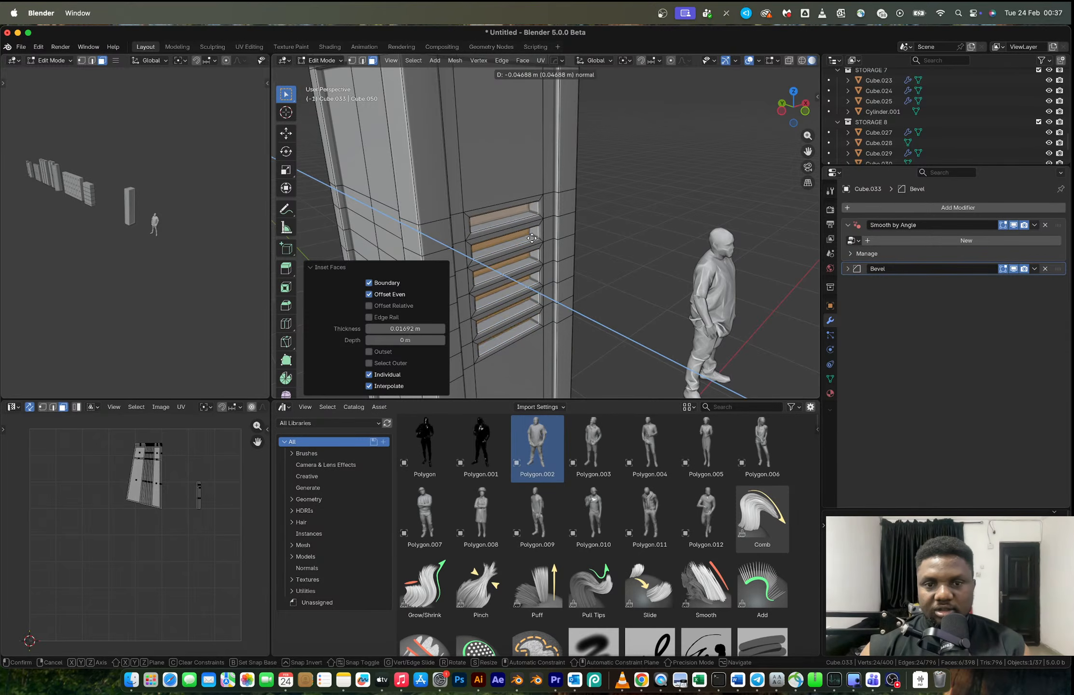
left_click(529, 238)
key("Tab")
scroll(526, 242, "down", 8)
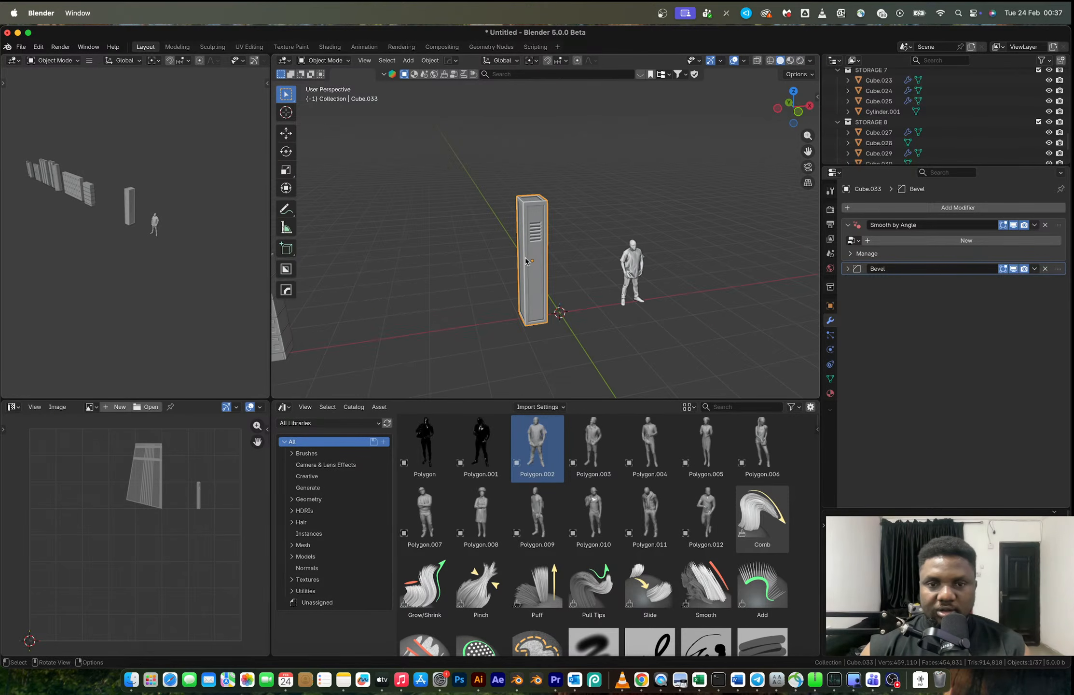
middle_click_drag(529, 255, 554, 234)
key("Tab")
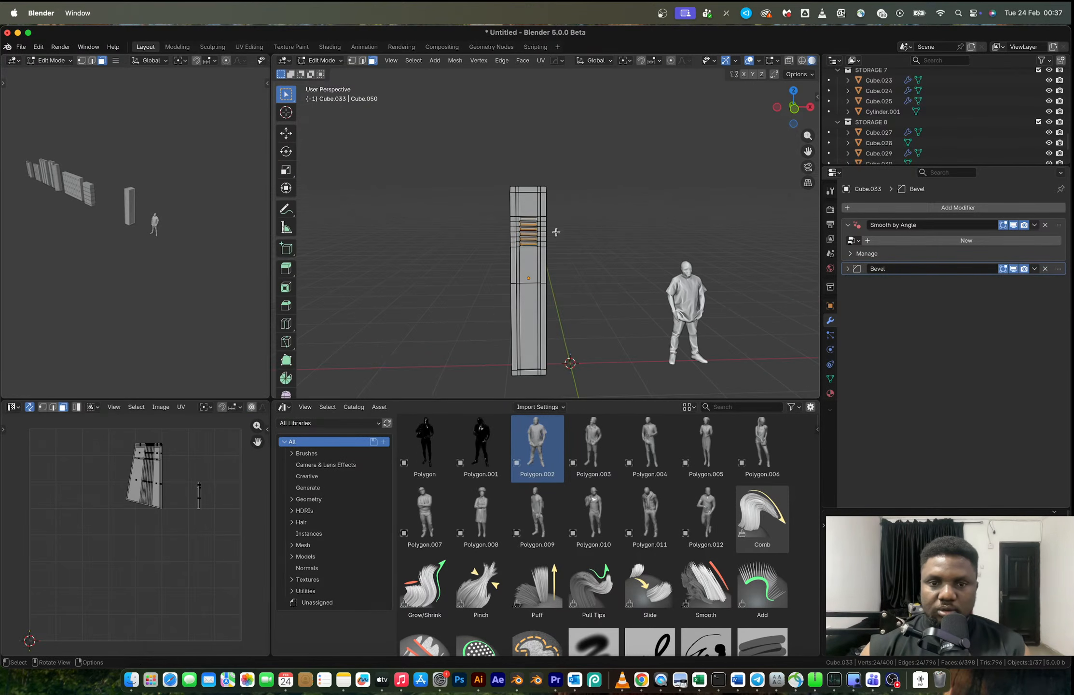
left_click(794, 109)
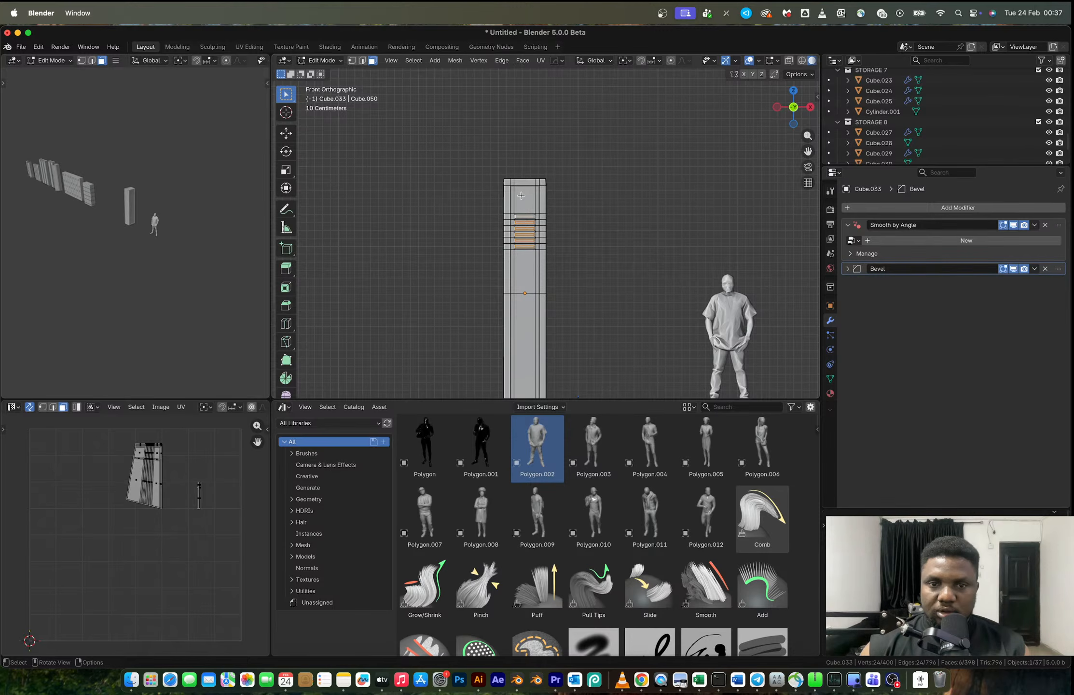
key("alt+z")
left_click_drag(484, 198, 569, 257)
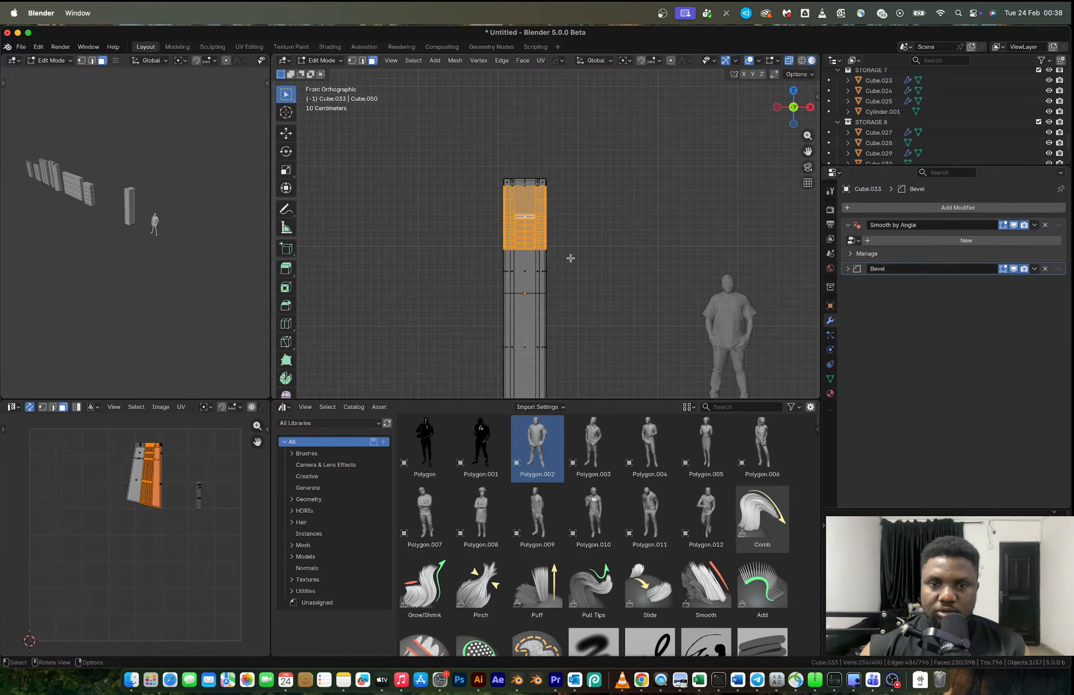
key("s")
left_click(543, 247)
key("super+z")
- Select the vertices of the vent rows, compress them along Z and move them about 0.254 m up
key("1")
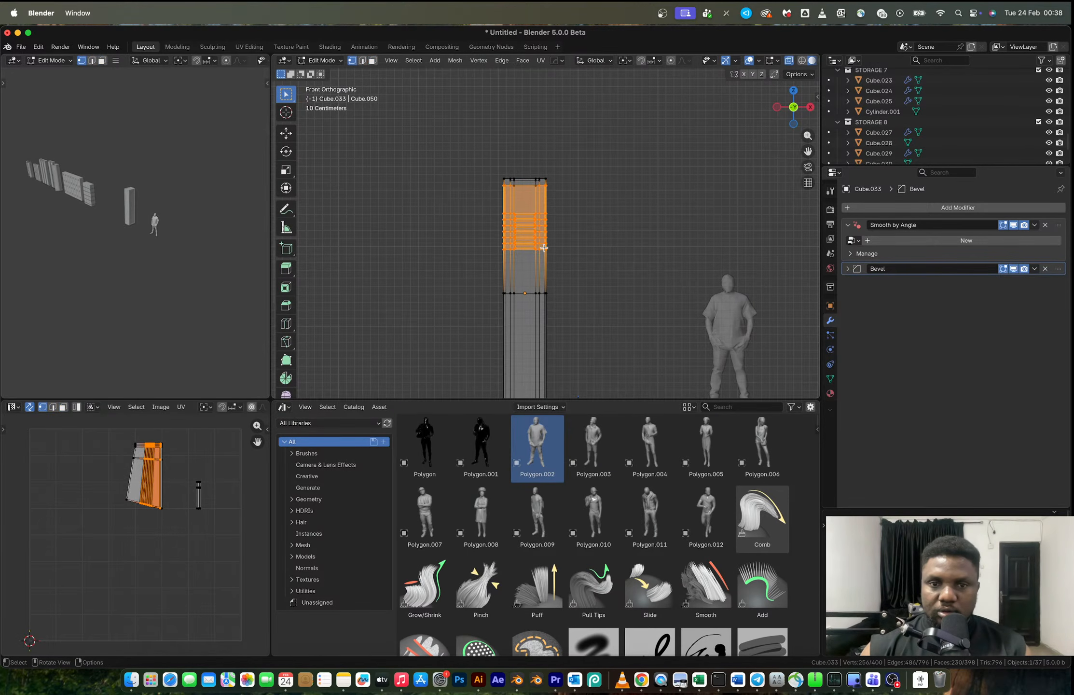
left_click_drag(477, 199, 579, 258)
key("s")
key("z")
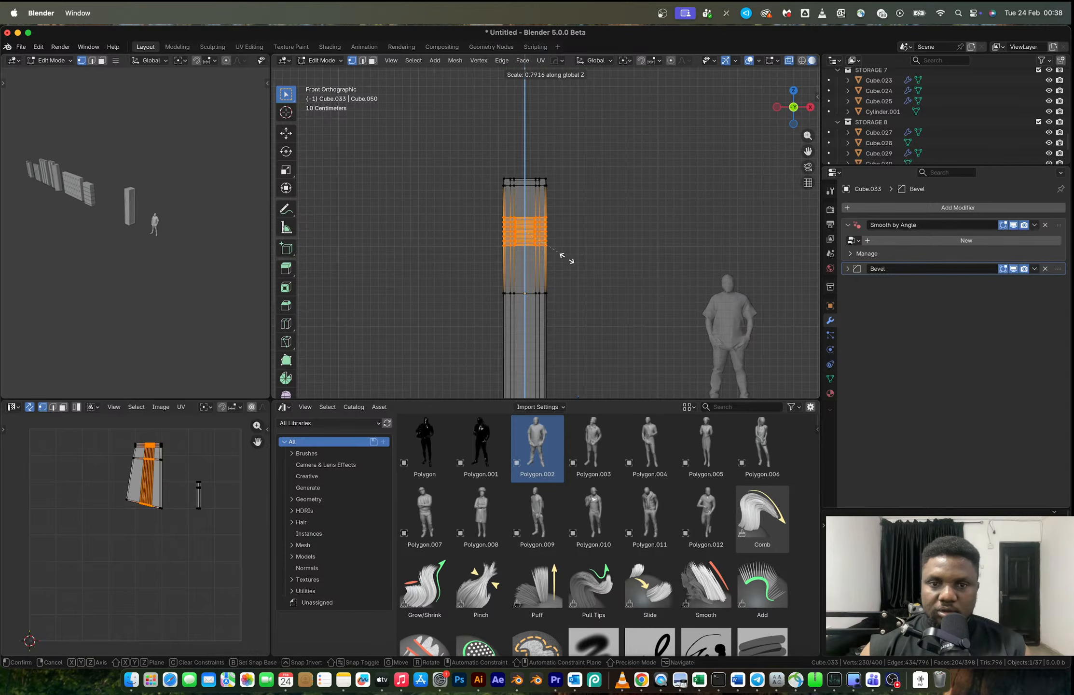
left_click(557, 252)
key("g")
key("z")
left_click(556, 233)
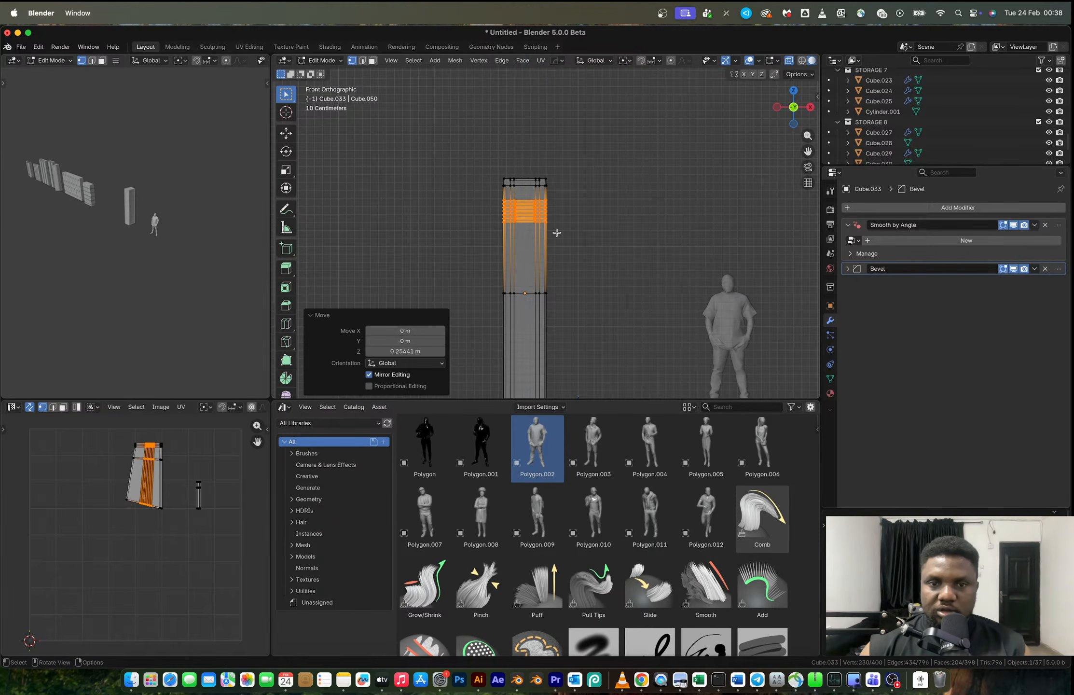
key("Tab")
mouse_move(557, 236)
middle_mouse_down()
mouse_move(576, 250)
mouse_move(549, 250)
mouse_move(564, 249)
middle_mouse_up()
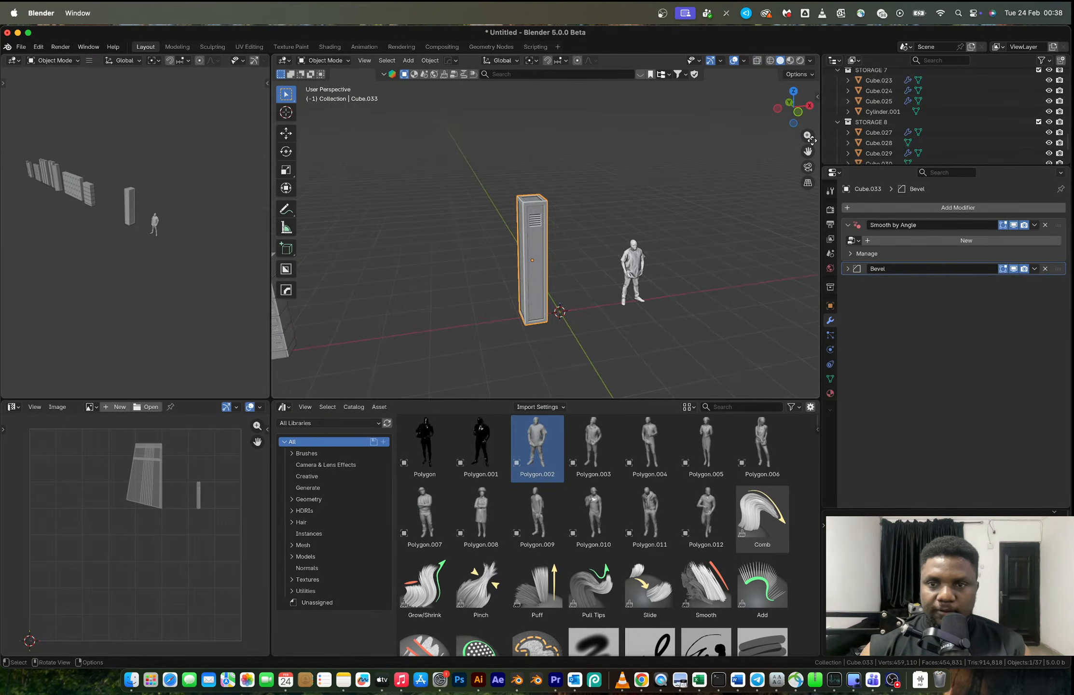
- Select the vertices of the vented locker's +X half in front view and shift them slightly outward along X
left_click(798, 114)
key("Tab")
key("alt+z")
left_click_drag(529, 175, 572, 376)
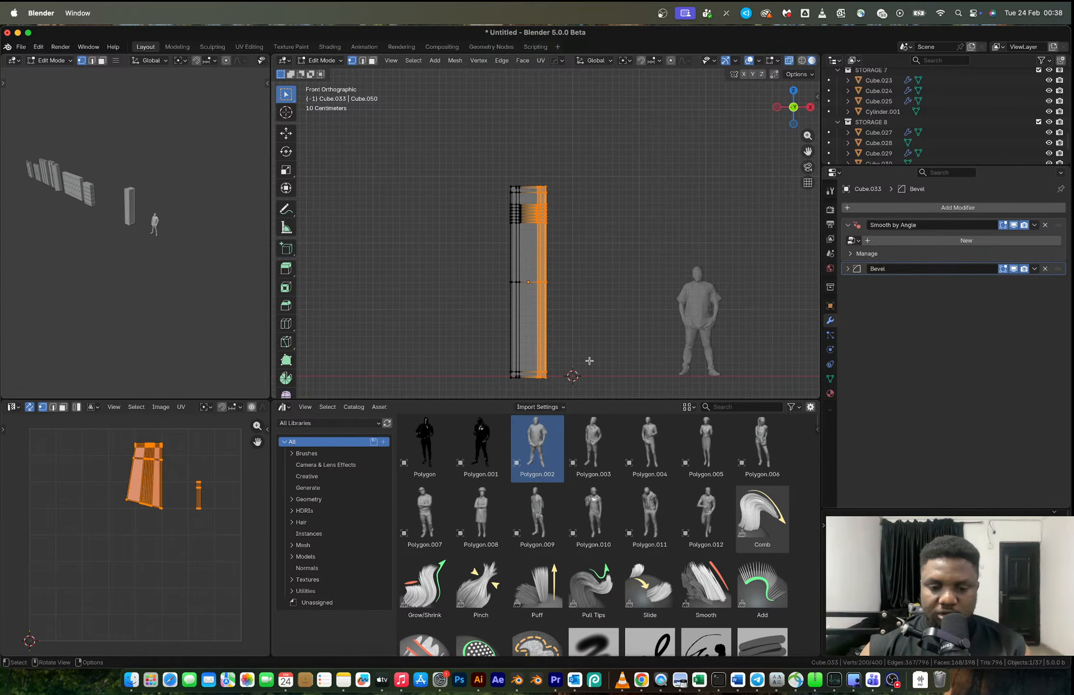
key("g")
left_click(616, 362)
key("Tab")
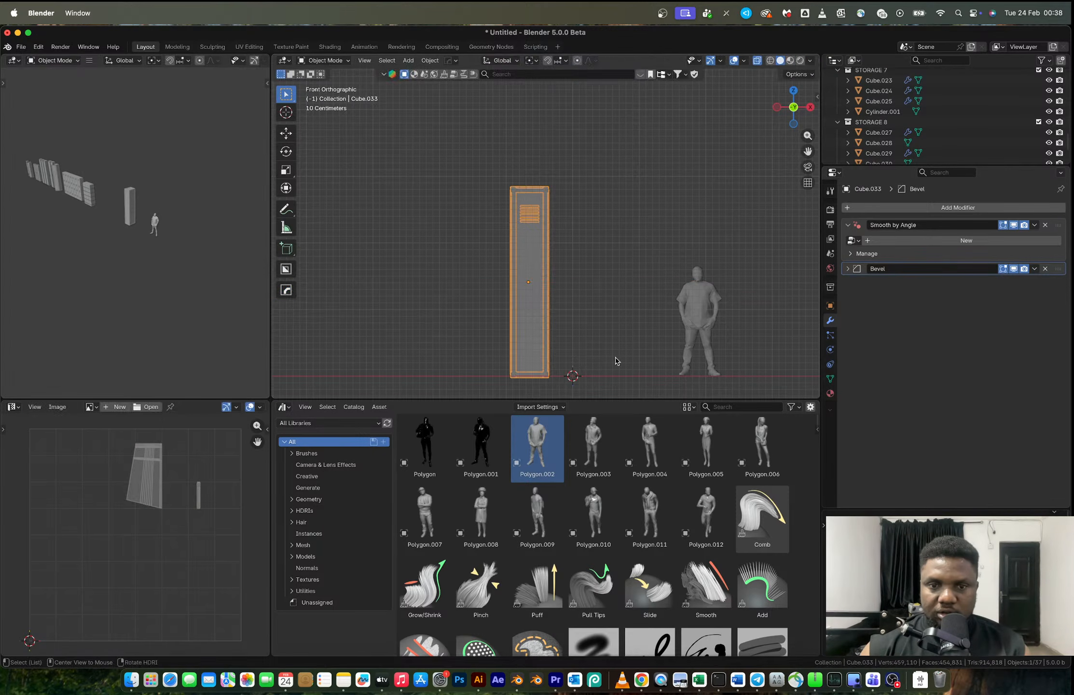
- Mirror the vented locker across X with bisect and apply the mirror modifier
key("alt+x")
left_click(601, 283)
middle_click_drag(574, 289, 595, 304)
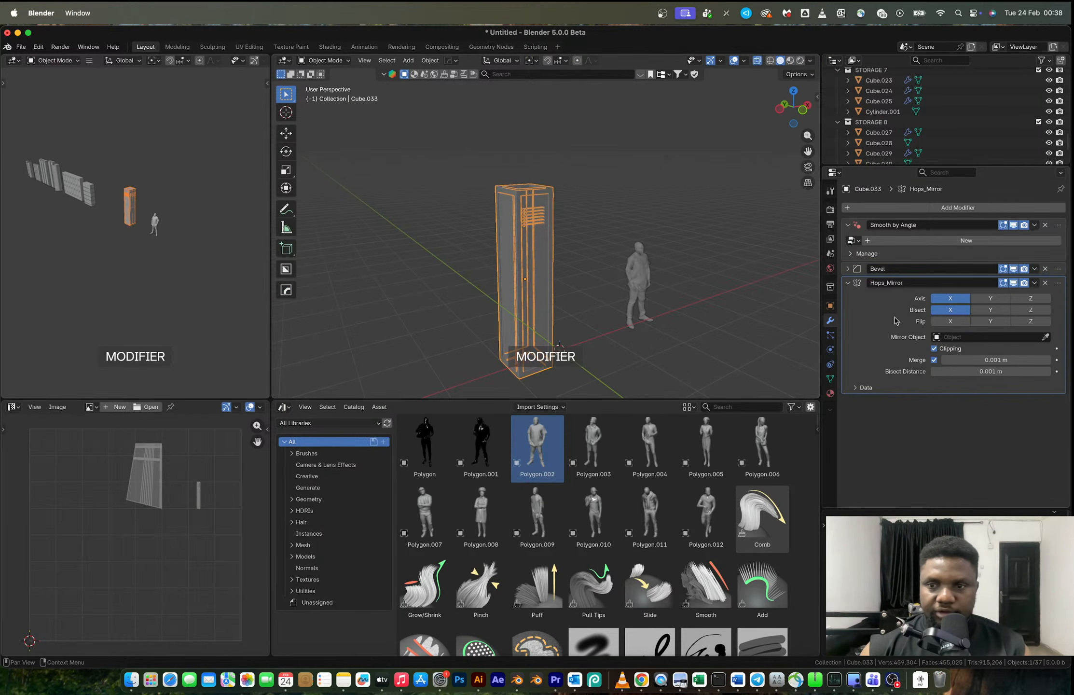
key("ctrl+a")
- Select the vertices of the locker's upper section including the vents and raise them about 0.095 m along Z
middle_click_drag(554, 252, 527, 248)
key("Tab")
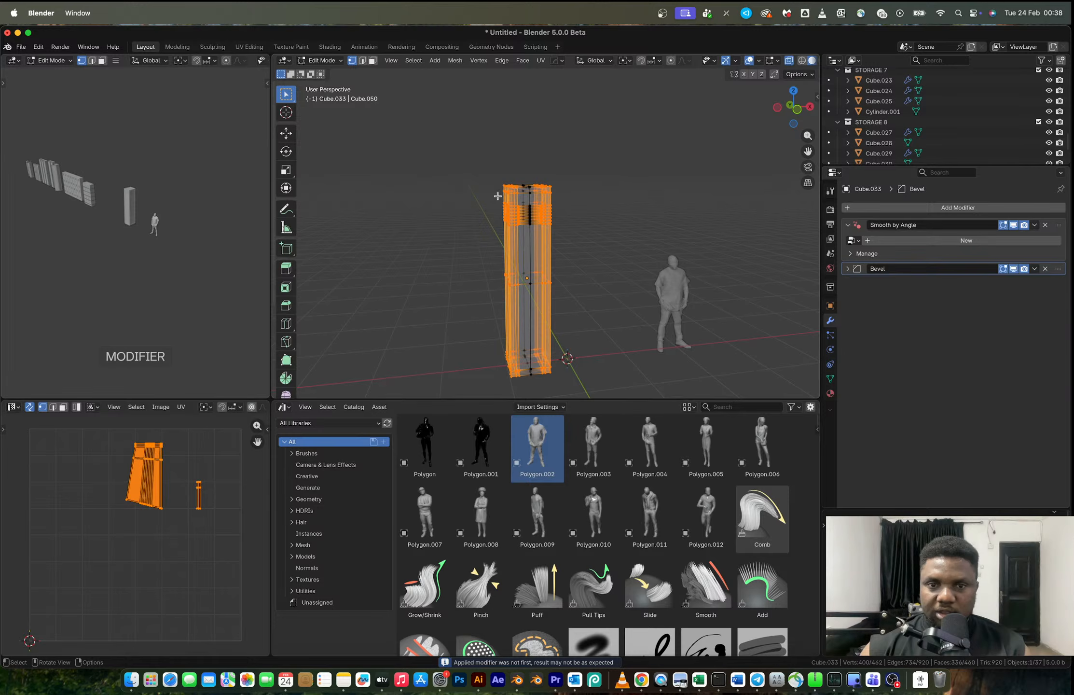
left_click_drag(473, 166, 590, 235)
key("g")
key("z")
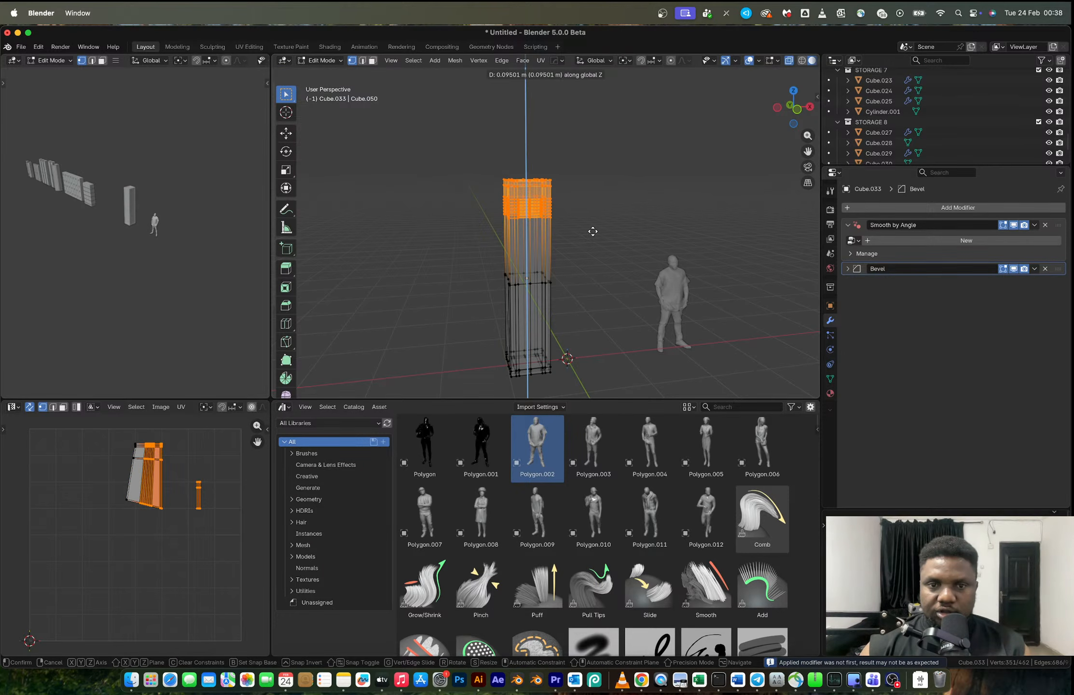
left_click(592, 229)
key("Tab")
middle_click_drag(575, 300, 573, 302)
- Mirror the locker along Z to repeat the vents at the door's lower end, and apply the modifier
key("alt+x")
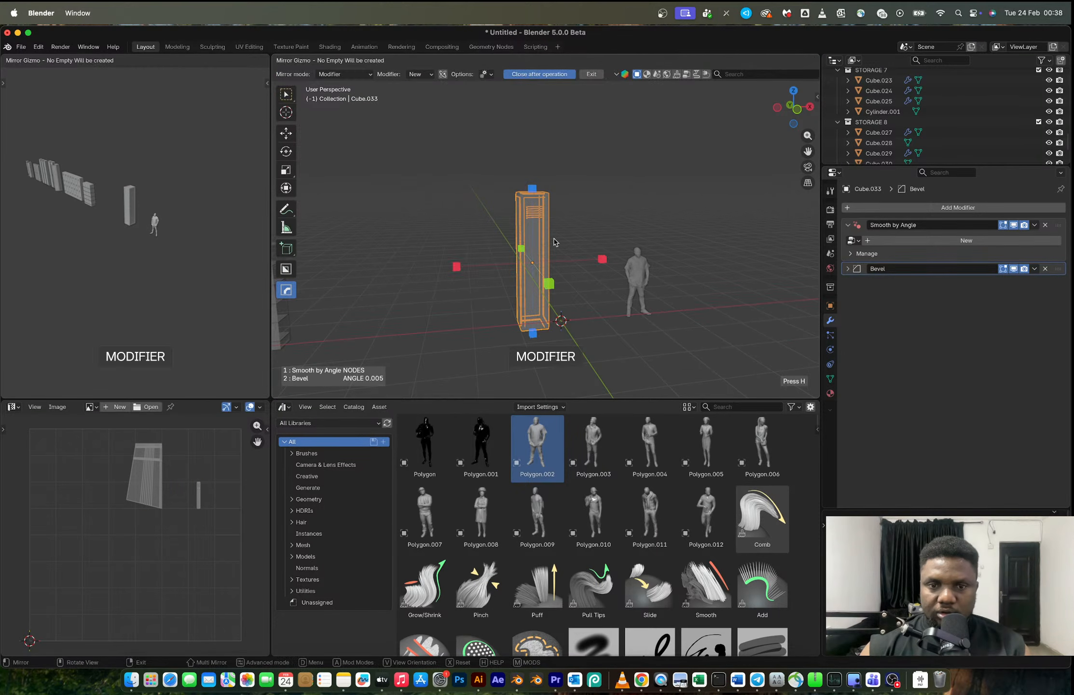
left_click(535, 190)
key("ctrl+a")
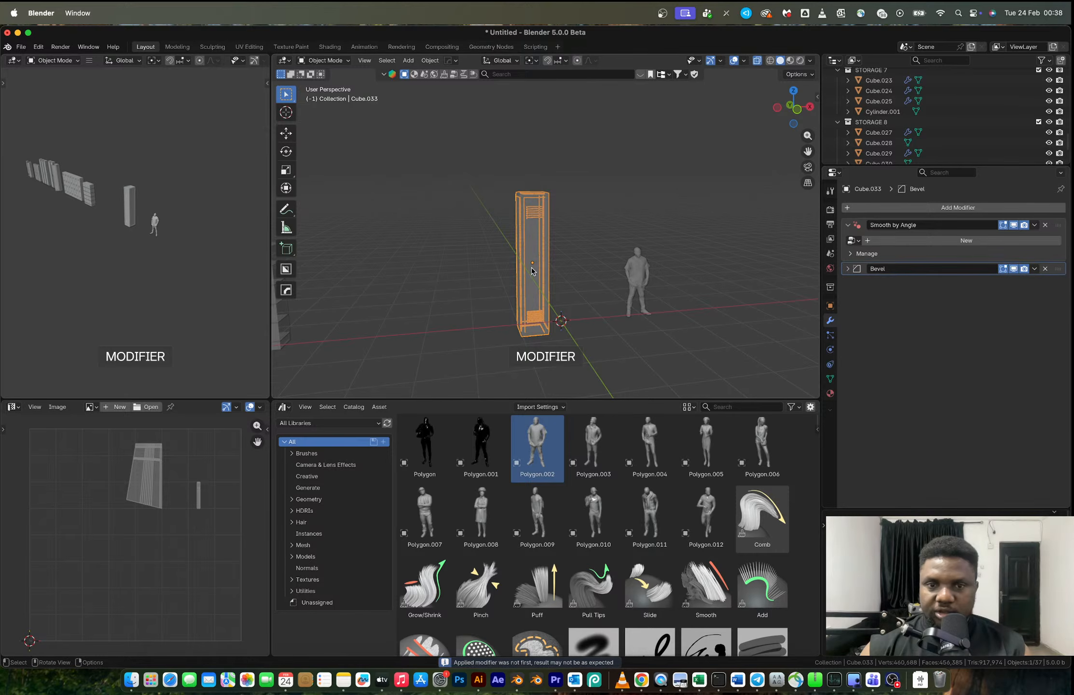
- Add a cube near the door's -X edge at mid-height, scale it to 0.087 and stretch it by 1.217 along Z
scroll(532, 267, "up", 5)
middle_click_drag(545, 261, 508, 286)
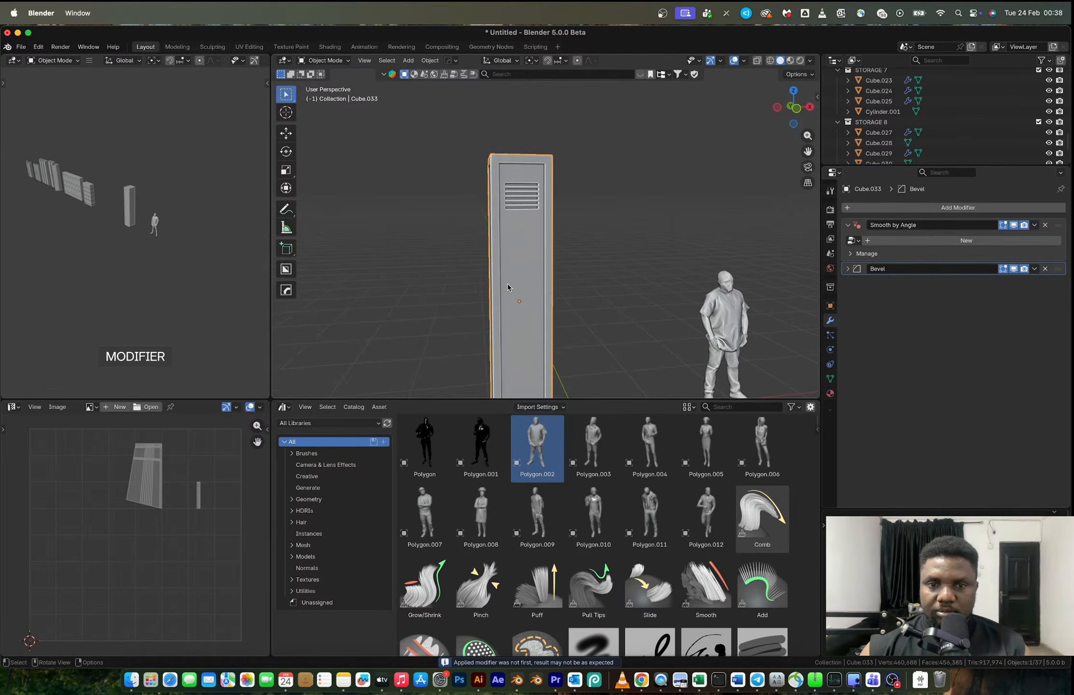
scroll(515, 303, "up", 2)
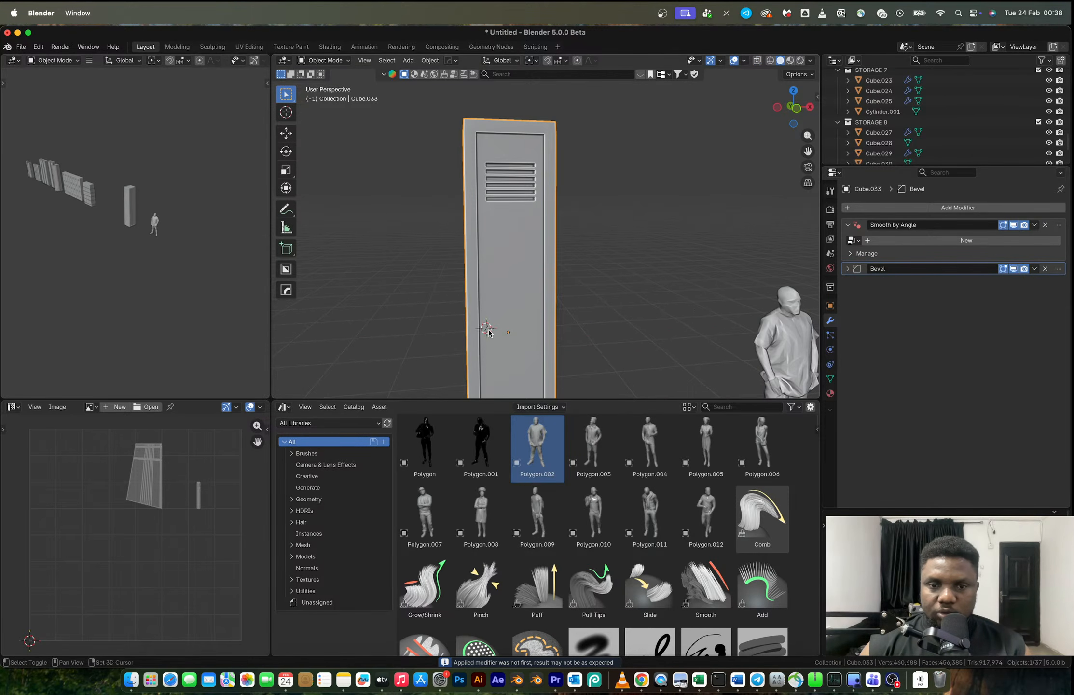
key("shift+a")
left_click(525, 338)
key("s")
left_click(511, 339)
key("s")
key("z")
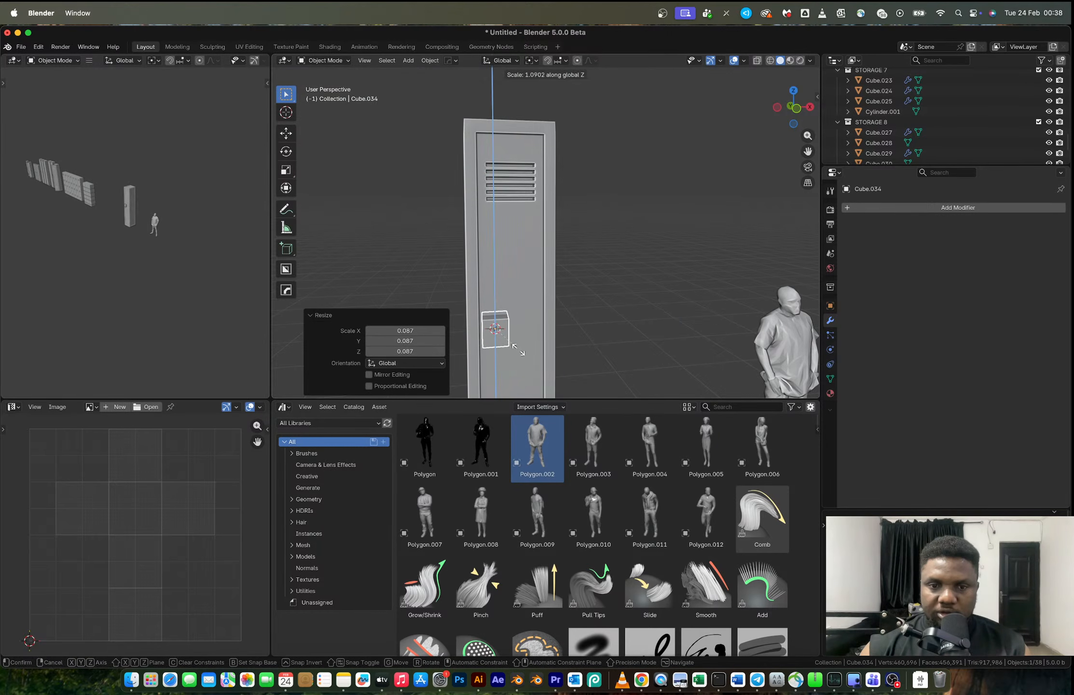
left_click(520, 352)
- Scale the handle cube by 1.038 and position it on the door by moving it along Z and Y
scroll(516, 333, "up", 3)
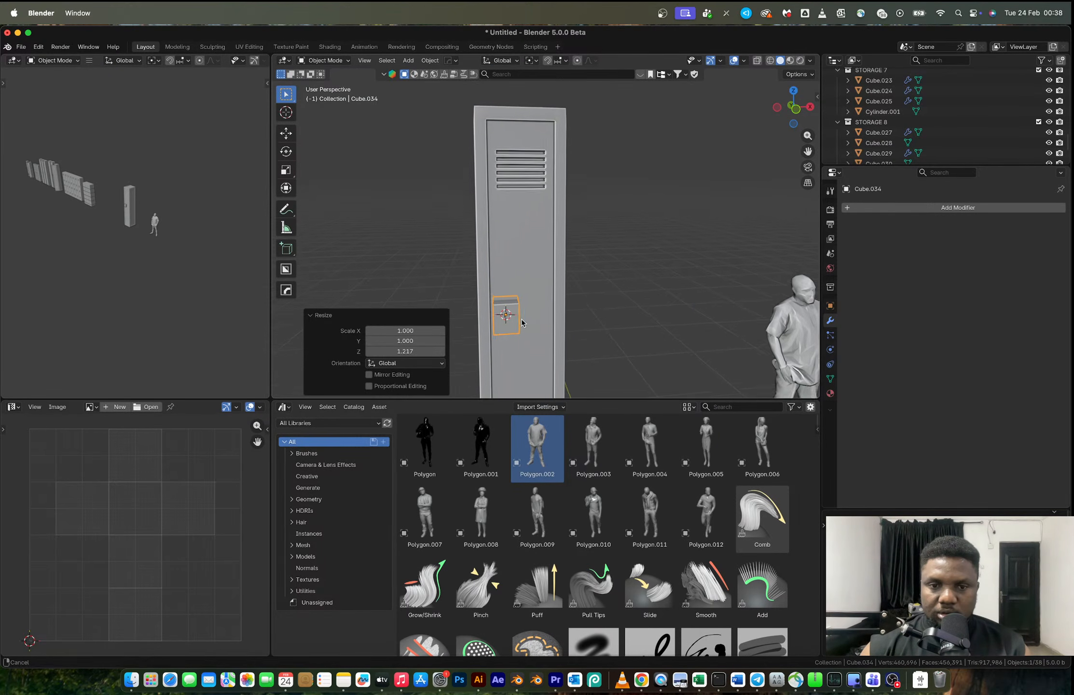
key("s")
left_click(542, 353)
key("g")
key("z")
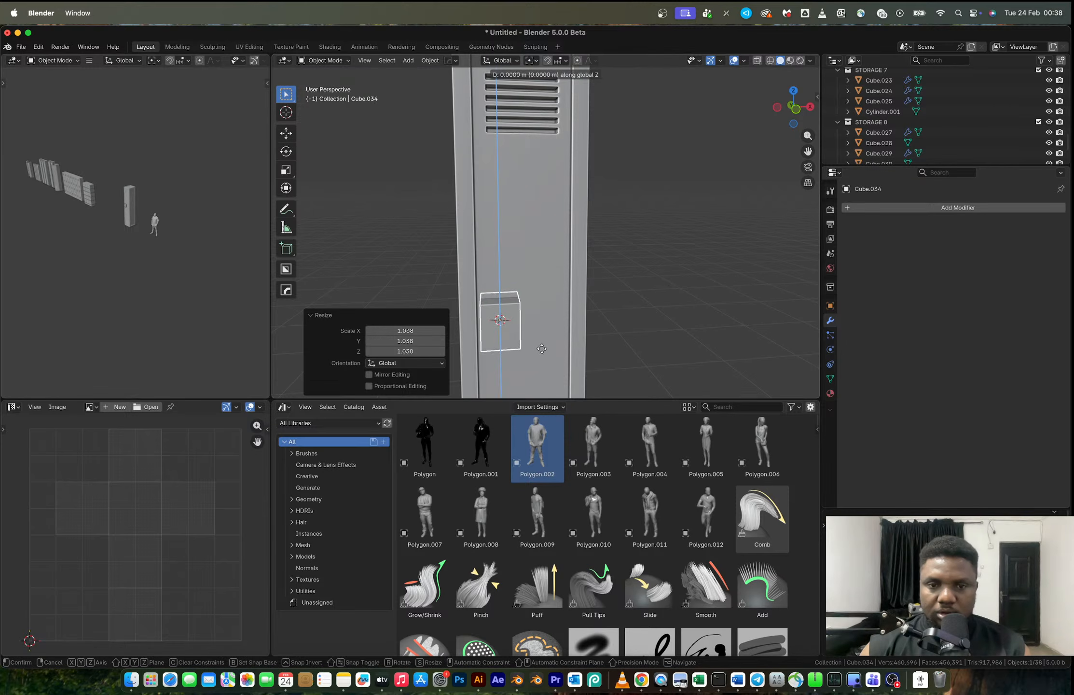
left_click(542, 345)
key("g")
key("y")
middle_click_drag(490, 341, 511, 290)
left_click(539, 337)
- Select the handle cube's lower edges and scale them along X to taper the block toward its base
key("Tab")
key("3")
left_click(514, 332)
key("2")
left_click(515, 337)
left_click(507, 336, "shift")
key("s")
key("x")
left_click(515, 332)
- Bevel the handle block's four depth edges with a width of 0.489 m, 6 segments and a profile shape of 0.5
left_click(509, 285, "shift")
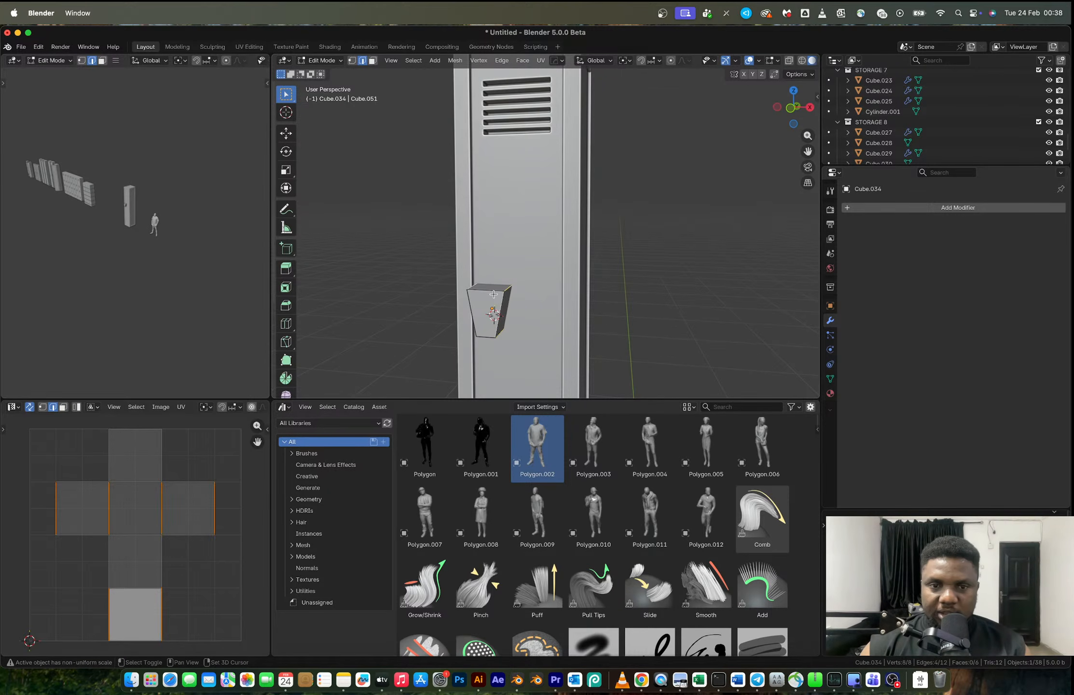
key("ctrl+b")
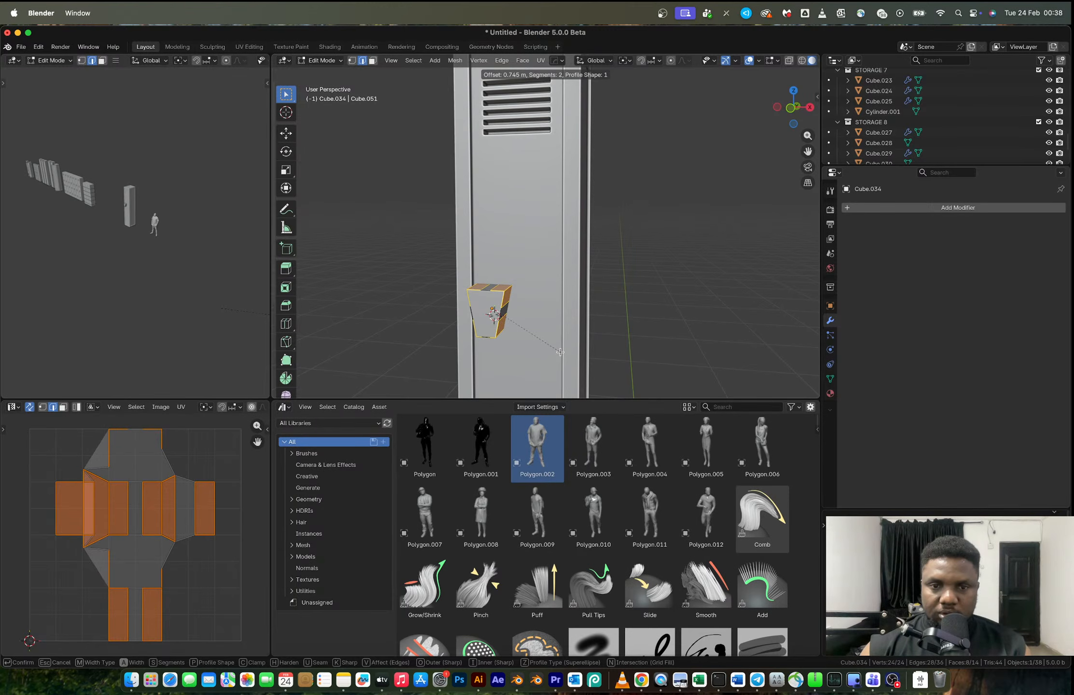
left_click(560, 352)
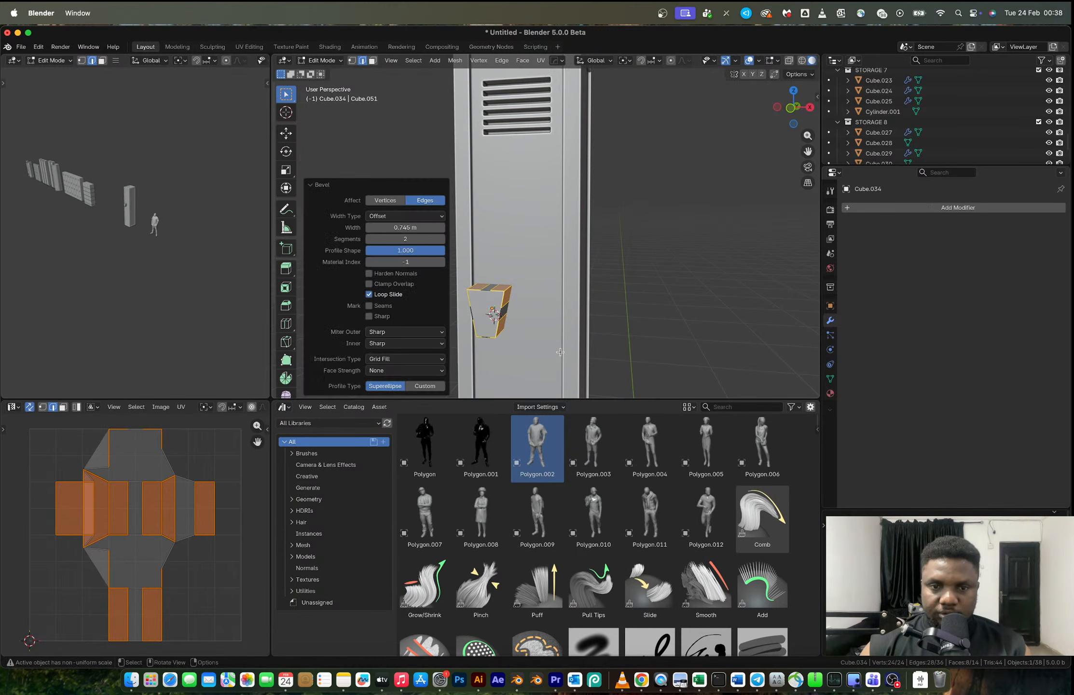
left_click(401, 250)
type("0.5")
key("Return")
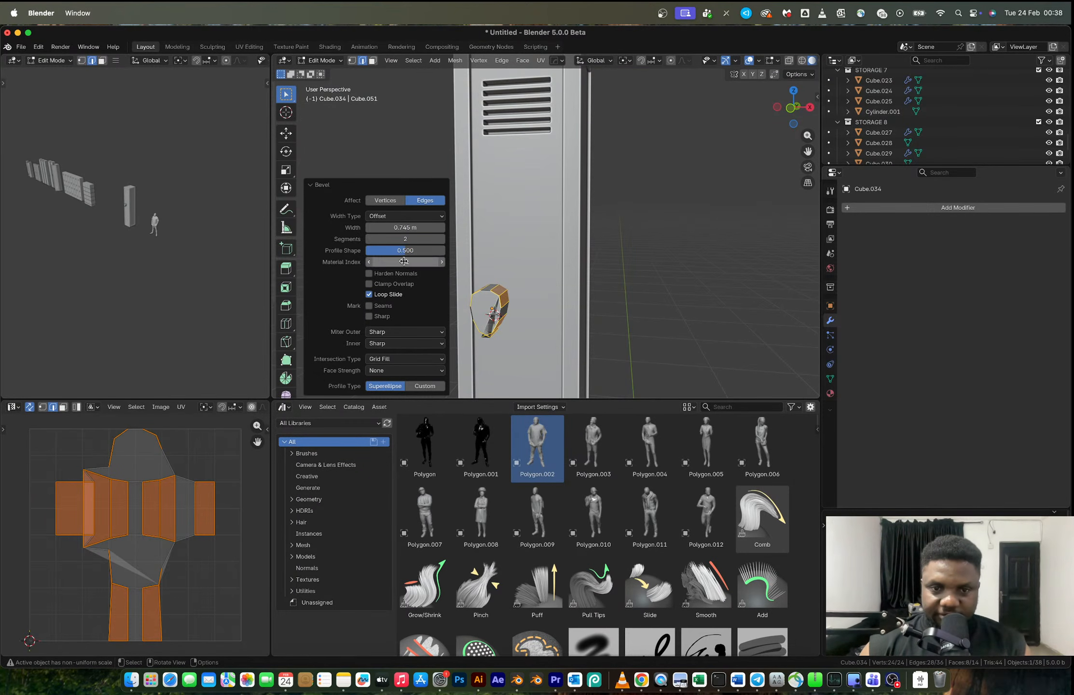
mouse_move(407, 224)
left_mouse_down()
mouse_move(393, 225)
mouse_move(423, 228)
left_mouse_up()
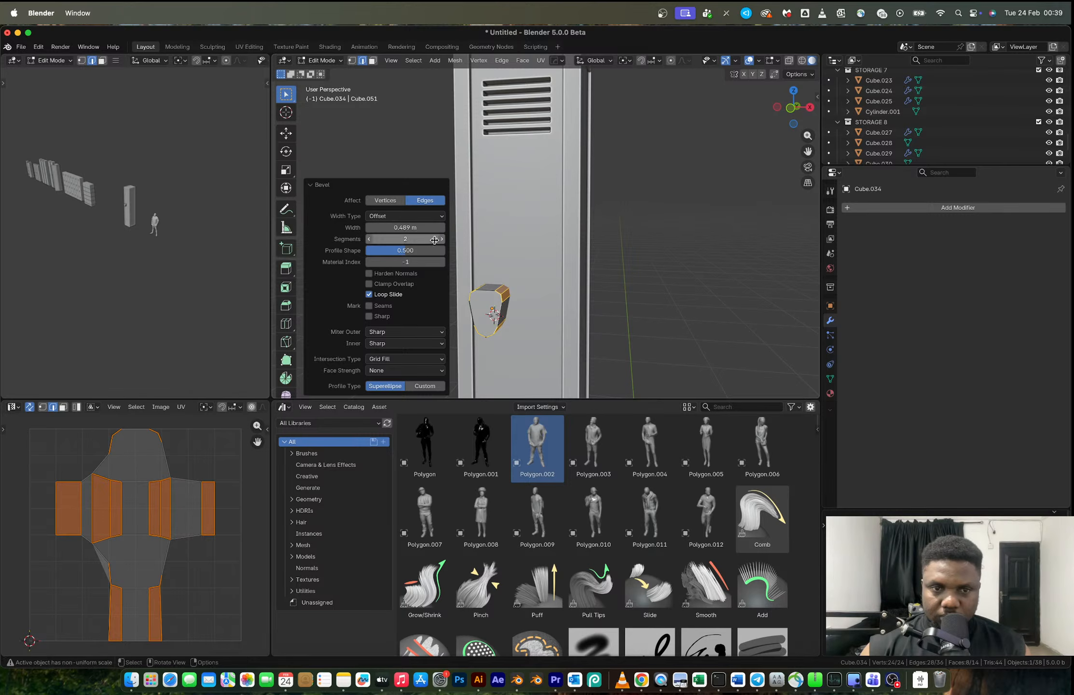
left_click(441, 240)
left_click(441, 239)
left_click(441, 239)
left_click(441, 240)
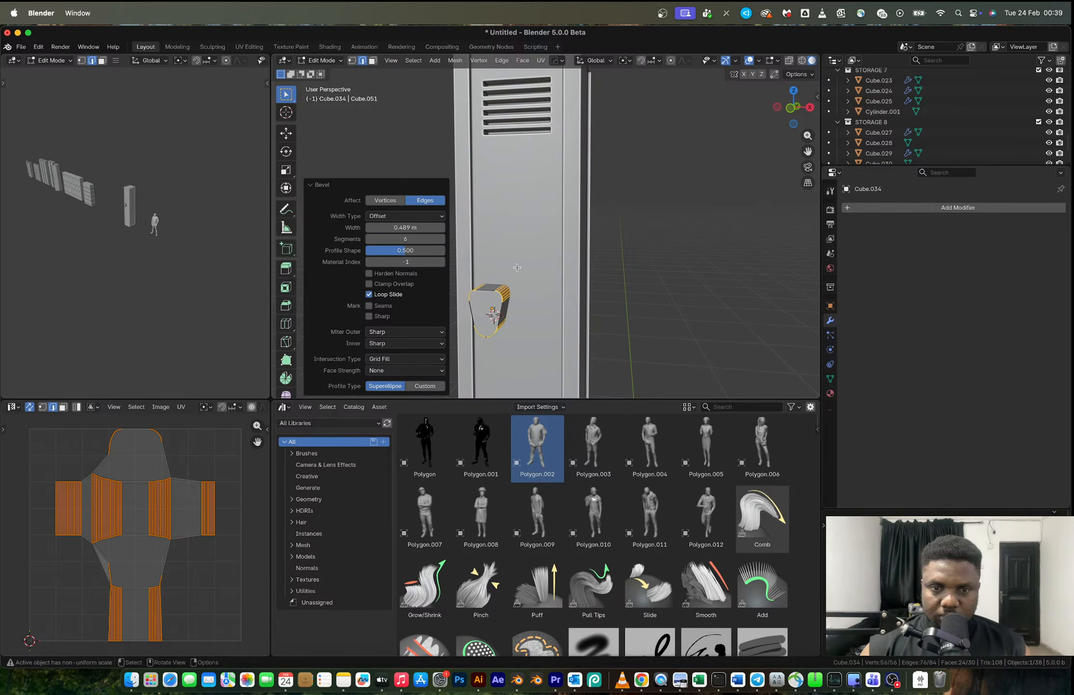
key("Tab")
- Shade the handle block with Auto Smooth at 30° and add the locker to the selection
mouse_move(525, 269)
middle_mouse_down()
mouse_move(581, 273)
mouse_move(541, 279)
middle_mouse_up()
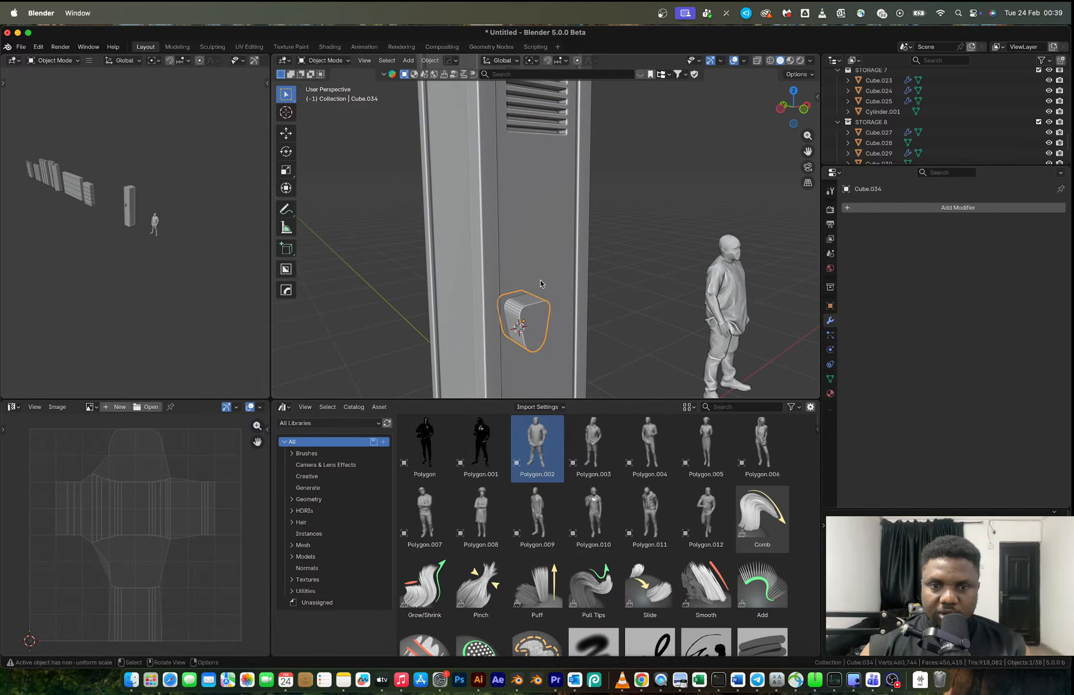
right_click(527, 311)
left_click(530, 276)
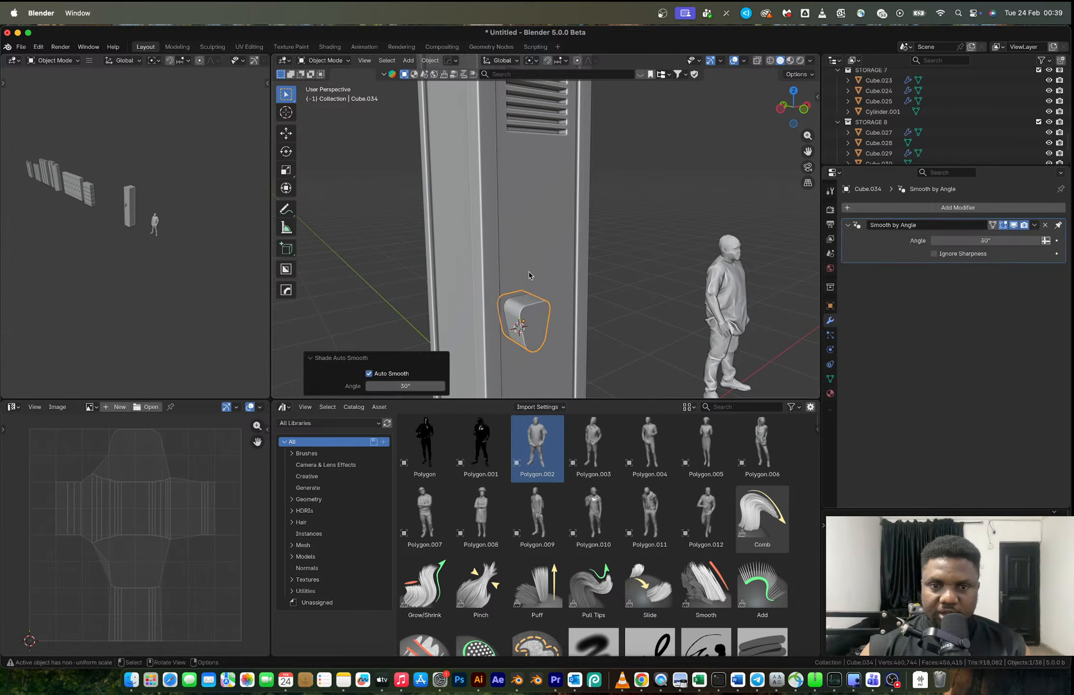
left_click(528, 275)
key("q")
left_click(499, 274)
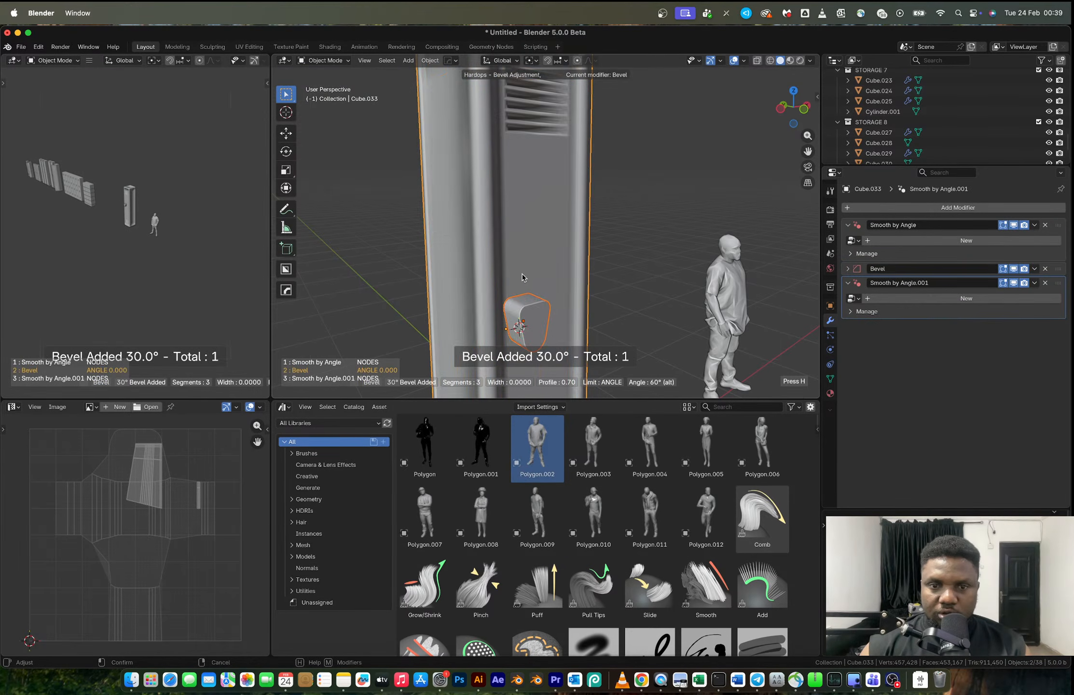
left_click(540, 279)
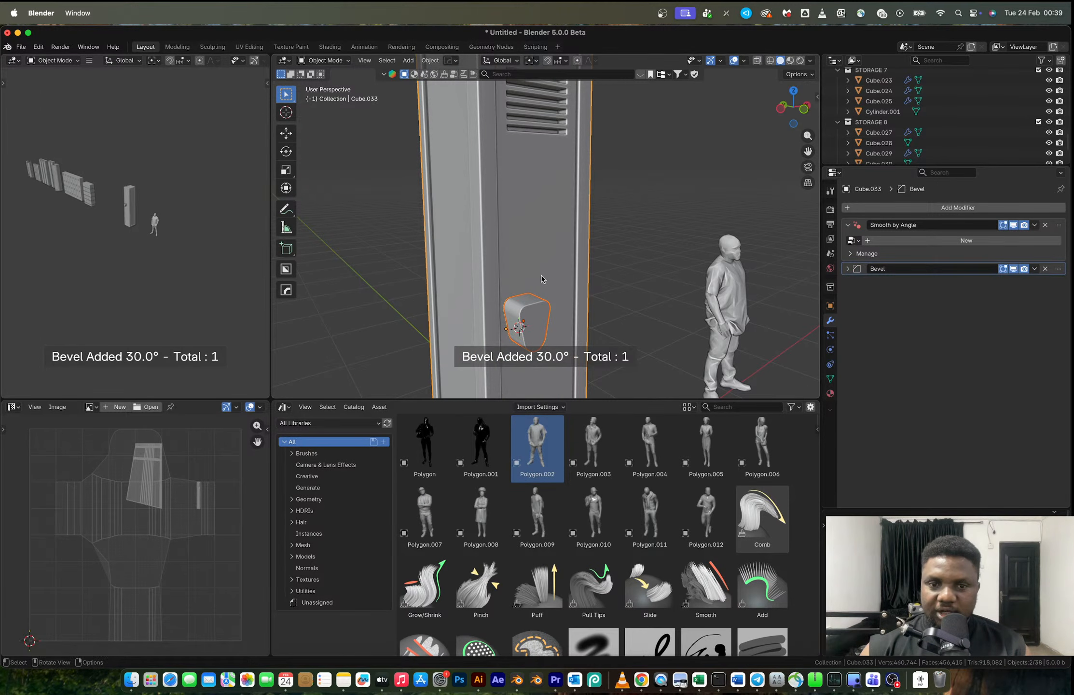
- Cut the handle block's shape into the locker door with a HardOps Difference boolean
key("q")
left_click(521, 264)
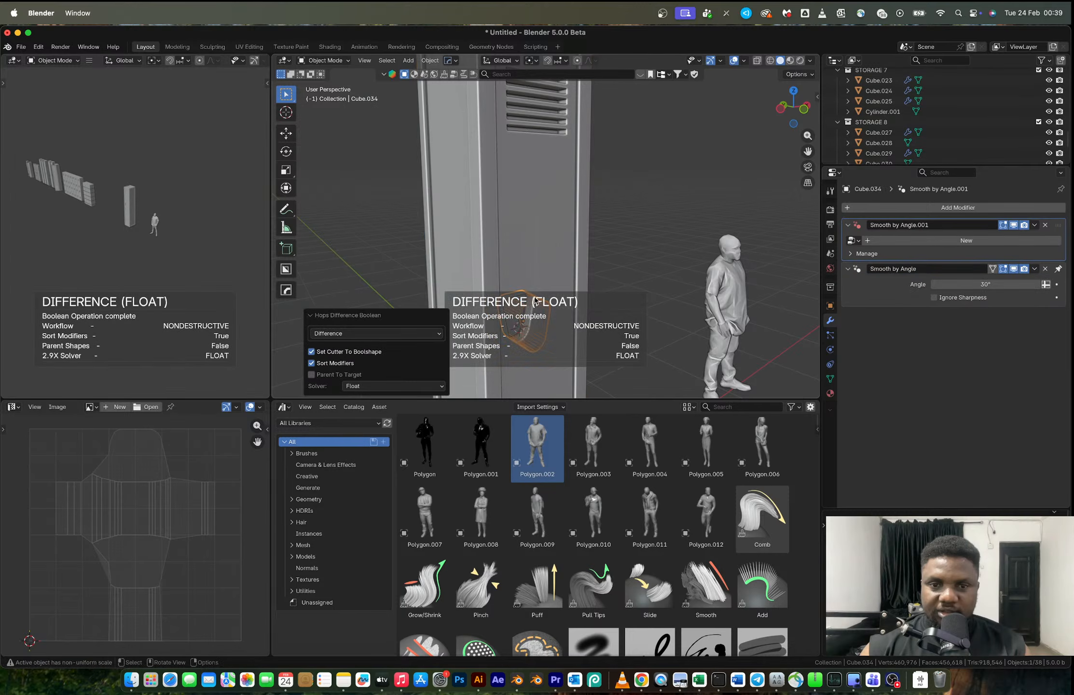
middle_click_drag(515, 294, 590, 262)
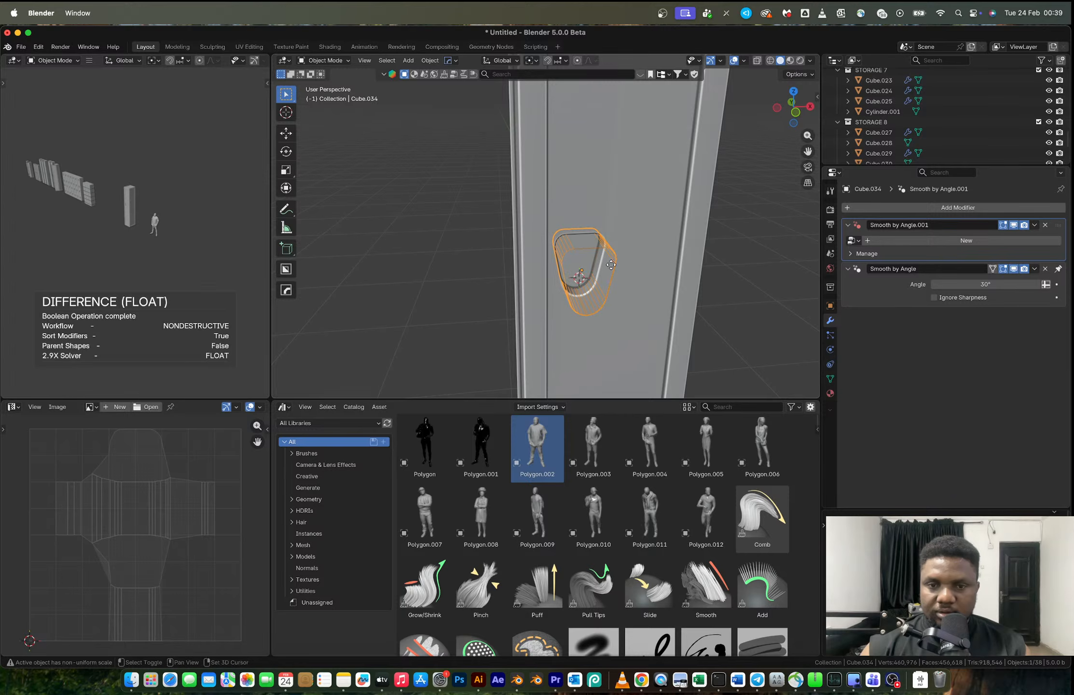
- Duplicate the handle cutter in place and set the copy back to solid shading
key("shift+d")
right_click(644, 243)
key("q")
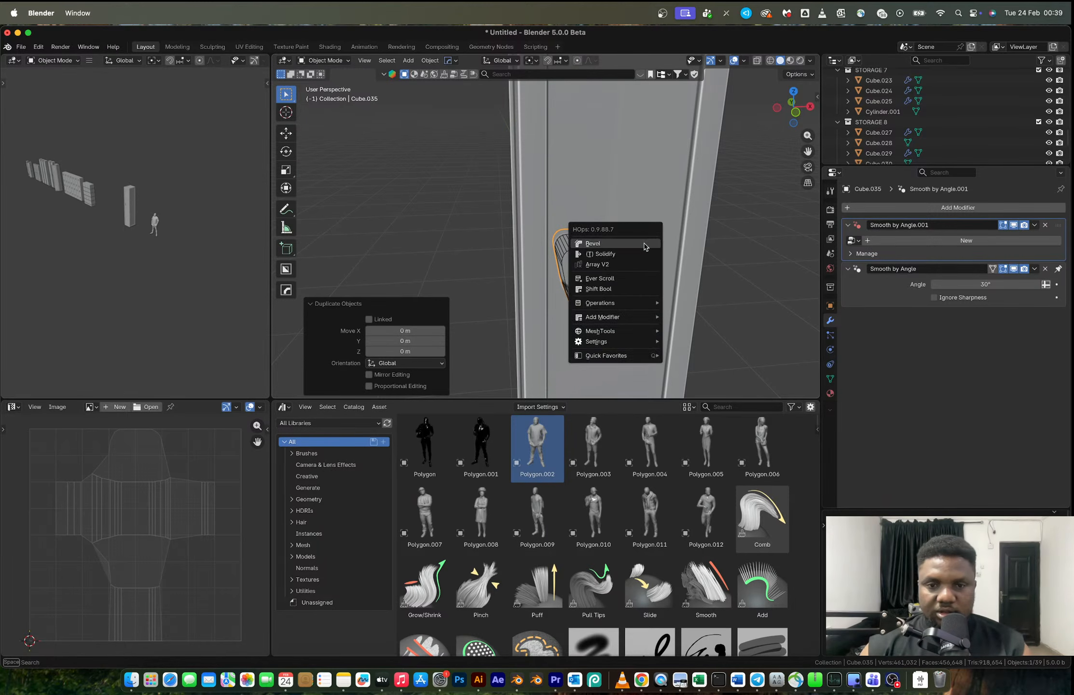
mouse_move(596, 341)
left_click(683, 357)
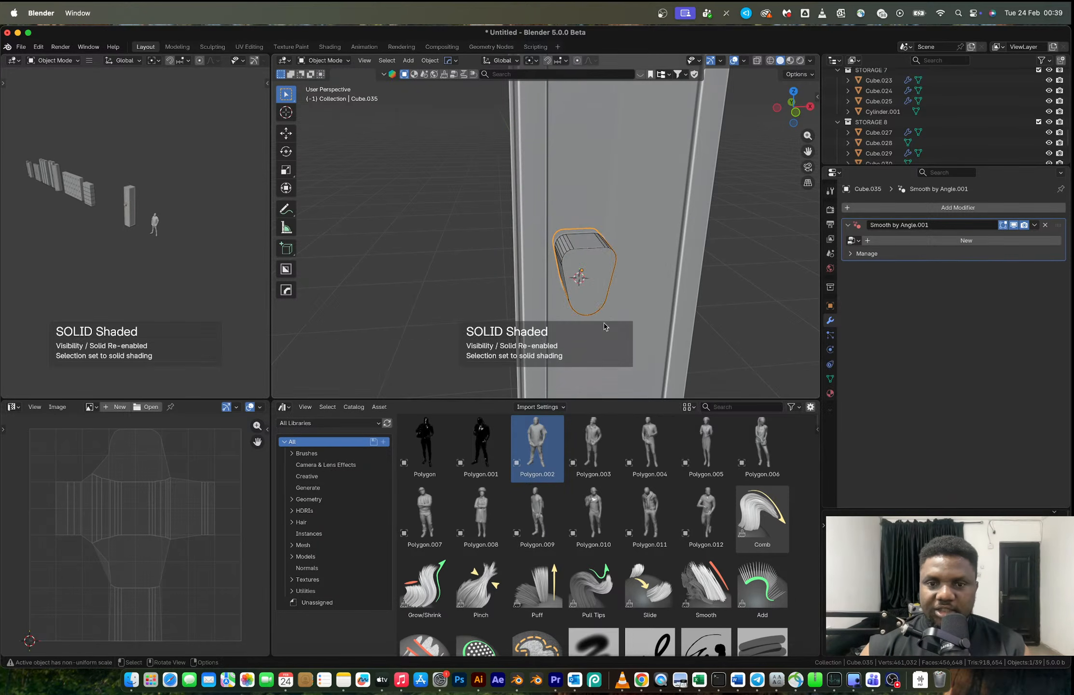
- Add a loop cut around the sides of the solid handle copy, between its front and back faces
middle_click_drag(601, 279, 634, 287)
key("Tab")
key("ctrl+r")
left_click(591, 243)
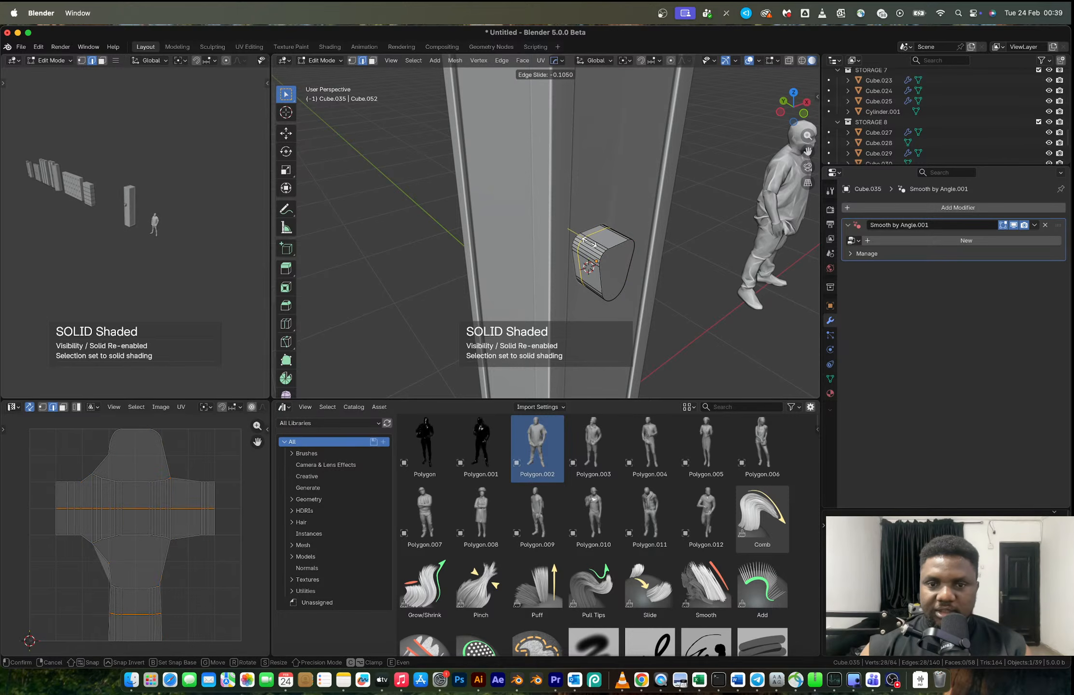
left_click(588, 241)
- Delete the edges of the copy's outward face to leave a shallow open shell inside the recess
left_click(611, 259)
key("x")
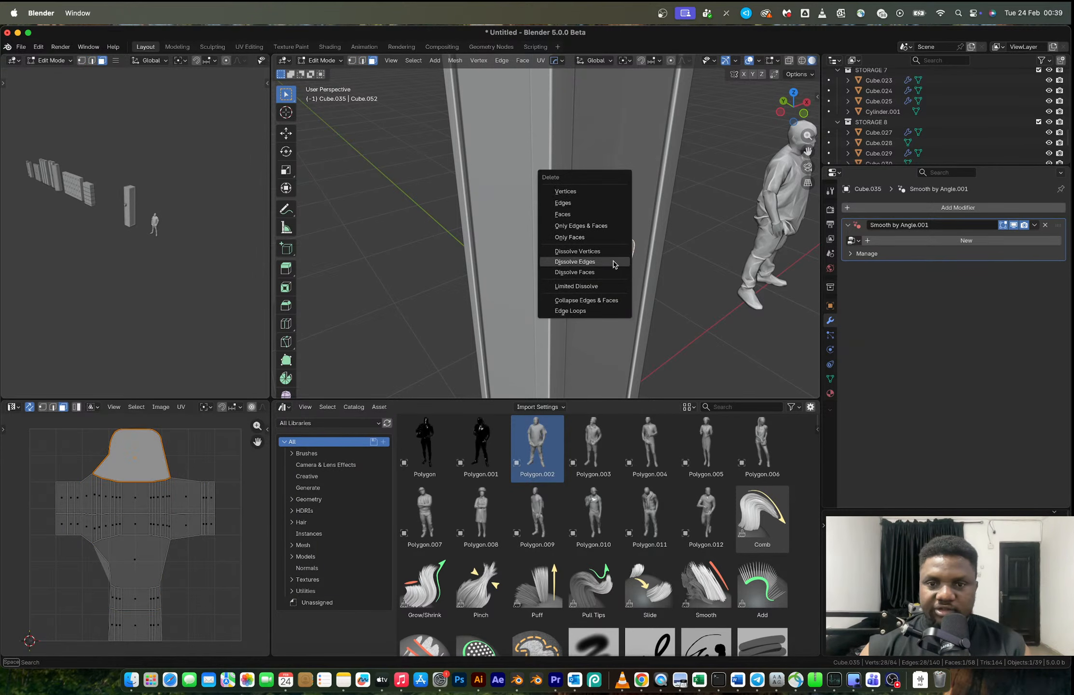
left_click(588, 203)
scroll(593, 254, "up", 3)
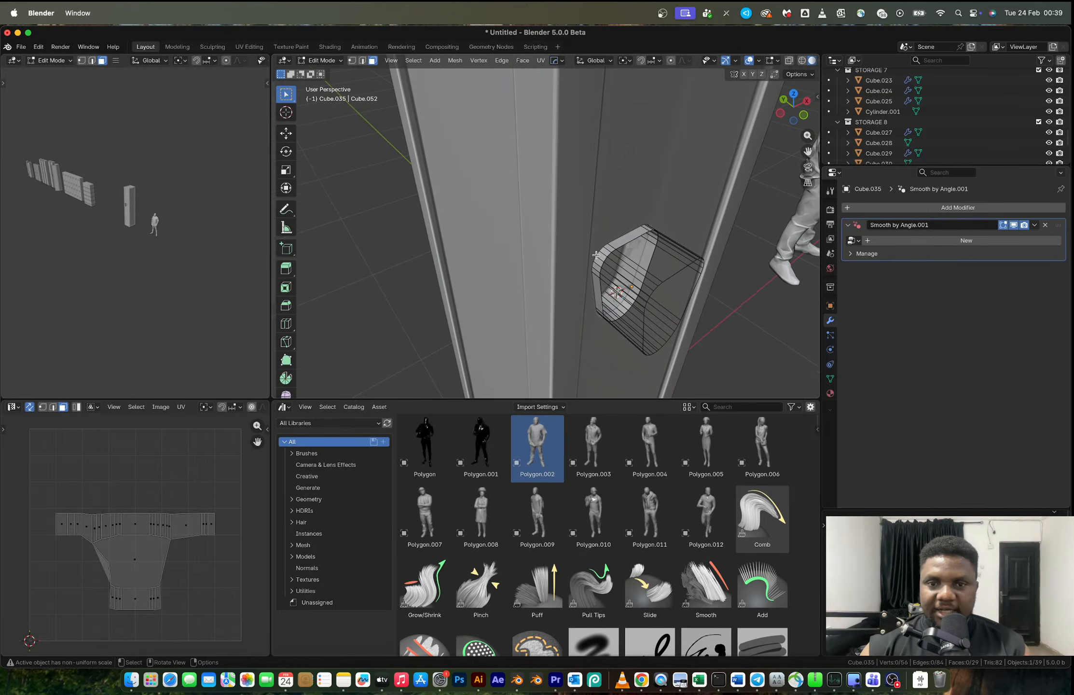
- Extrude the ring of side faces on the shell along their normals to form a rim around the recess
key("a")
key("alt+e")
key("Escape")
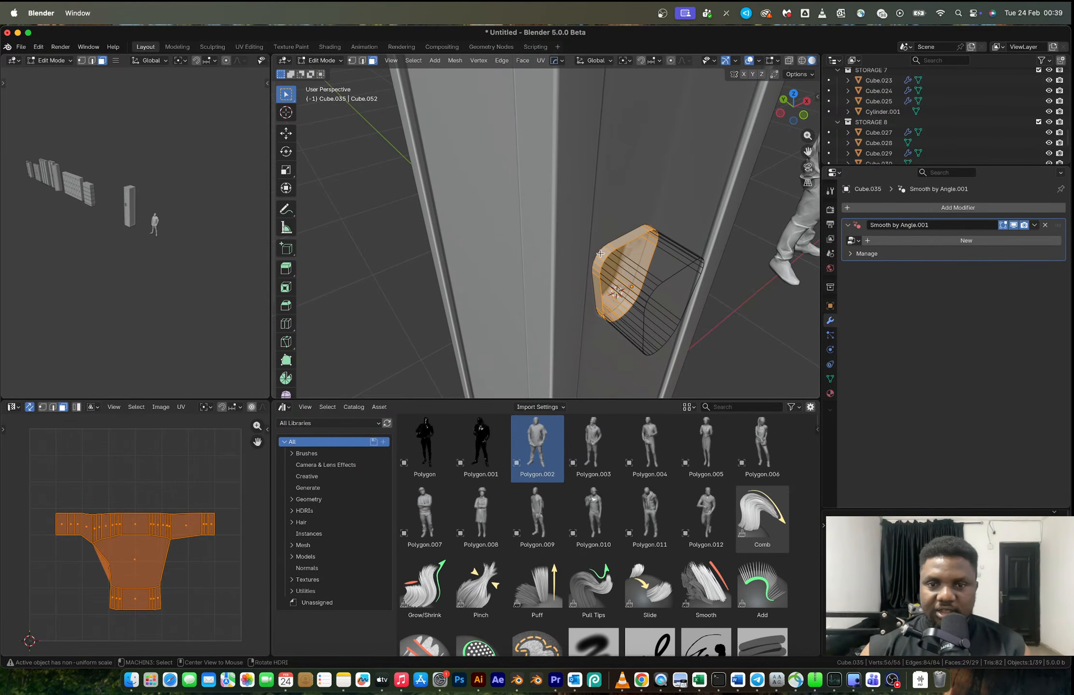
left_click(601, 255, "shift")
key("alt+e")
left_click(646, 270)
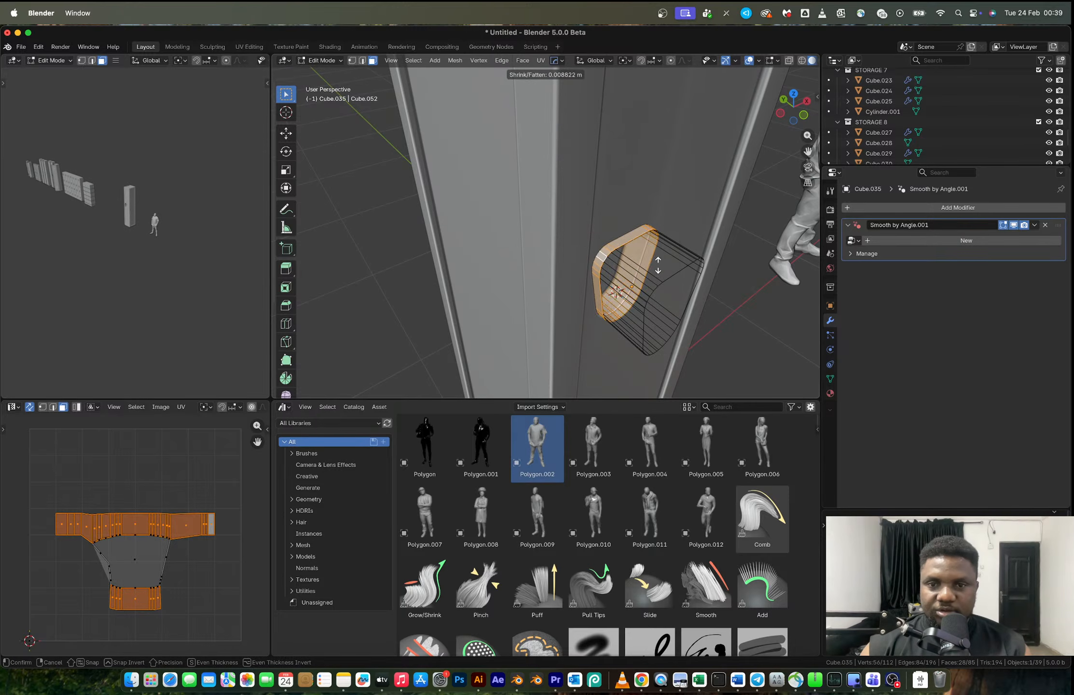
left_click(668, 232)
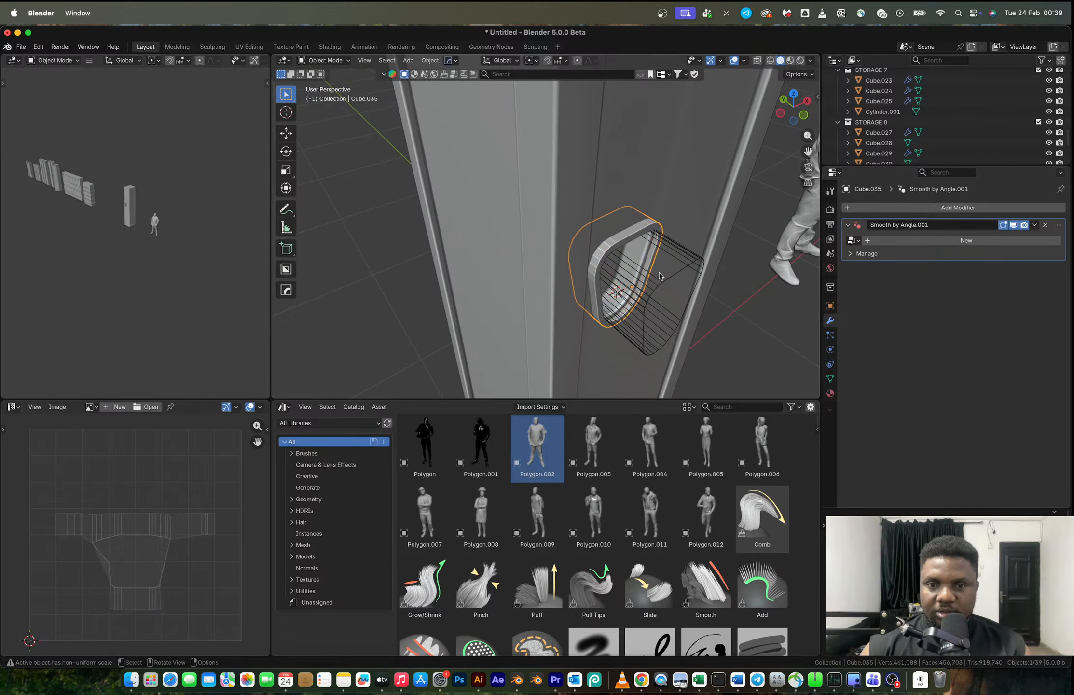
key("Tab")
- Add loop cuts to the locker mesh in two passes around the handle recess
left_click(663, 264)
middle_click_drag(681, 241, 627, 212)
scroll(706, 220, "down", 3)
key("Tab")
key("ctrl+r")
scroll(633, 232, "up", 10)
double_click(636, 219)
middle_click_drag(643, 284, 580, 263, "shift")
key("ctrl+r")
scroll(612, 286, "up", 10)
double_click(613, 285)
key("Tab")
left_click(571, 251)
key("x")
left_click(570, 251)
key("ctrl+z")
- Apply the locker's Boolean modifier and delete the leftover wireframe cutter
left_click(586, 223)
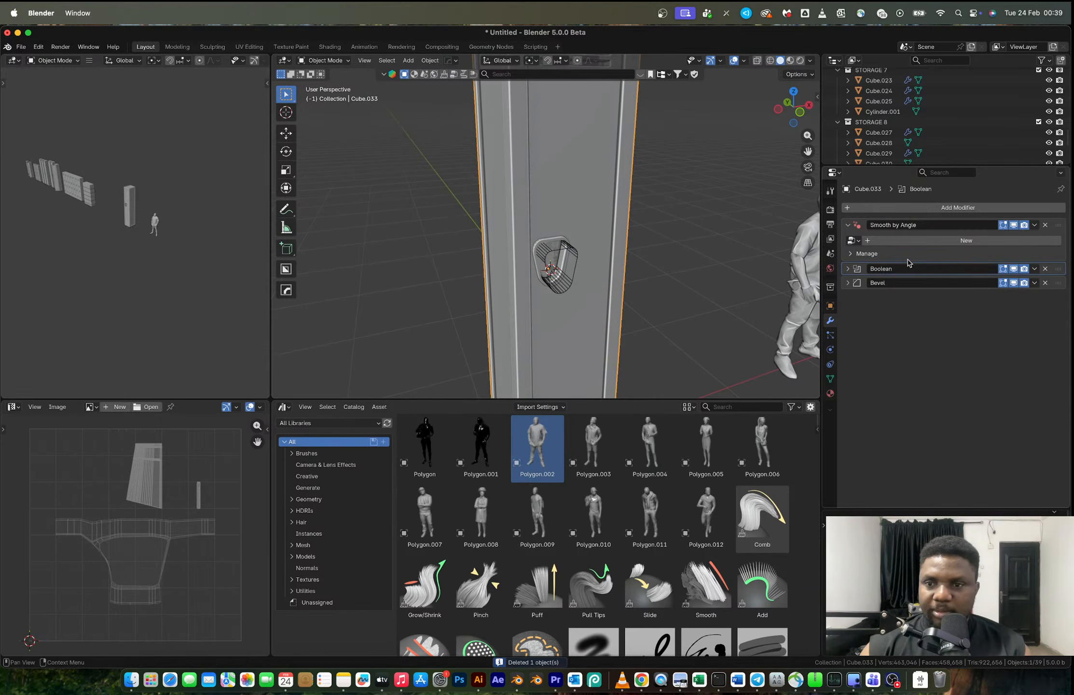
key("ctrl+a")
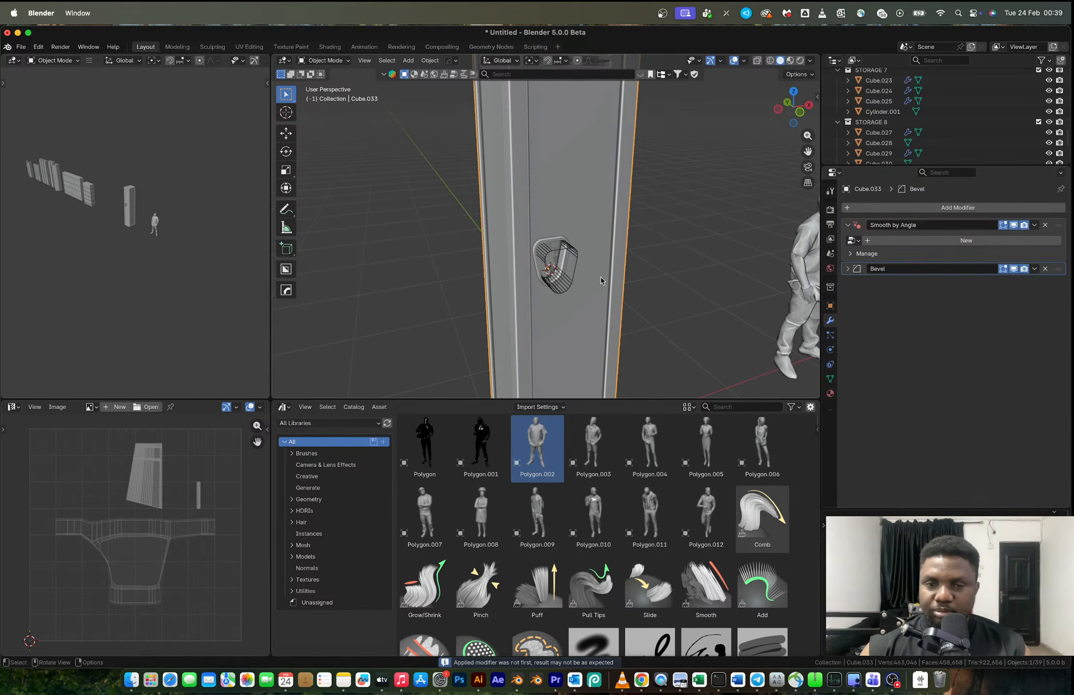
left_click(574, 256)
key("x")
left_click(571, 253)
- Move the handle rim by -0.003136 m along Y so it stands slightly proud of the door
middle_click_drag(571, 253, 589, 272)
left_click(551, 267)
key("g")
key("y")
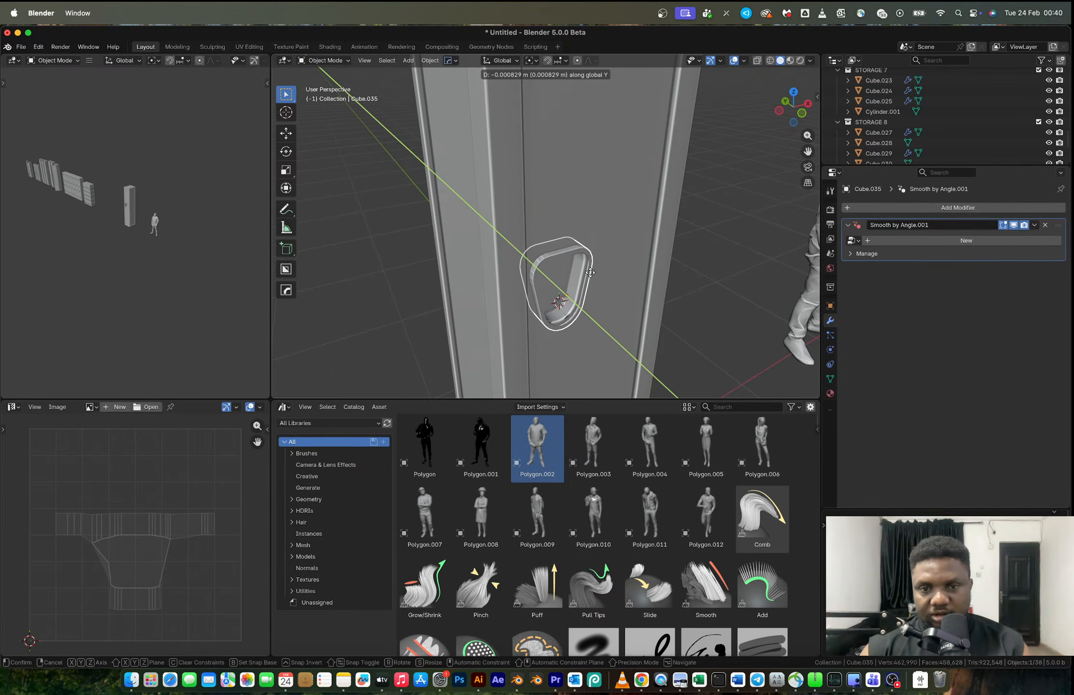
left_click(596, 276)
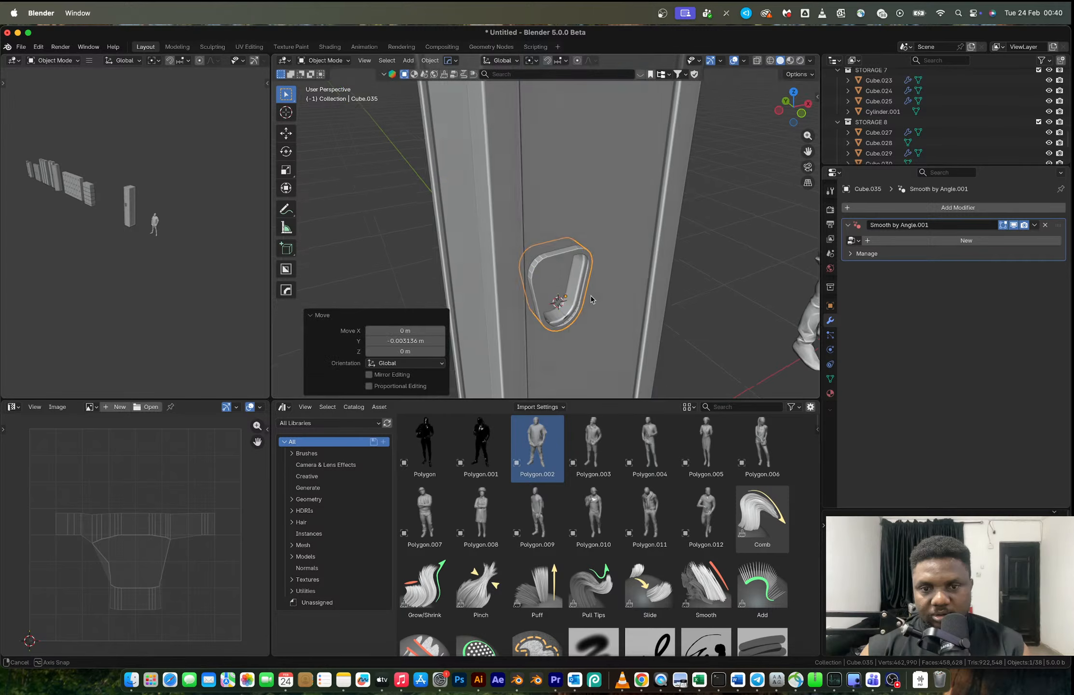
- Join the front and back inner vertices at the handle rim's upper corner with an edge, using X-ray view
scroll(561, 273, "up", 5)
key("Tab")
middle_click_drag(606, 254, 634, 246)
key("3")
key("alt+z")
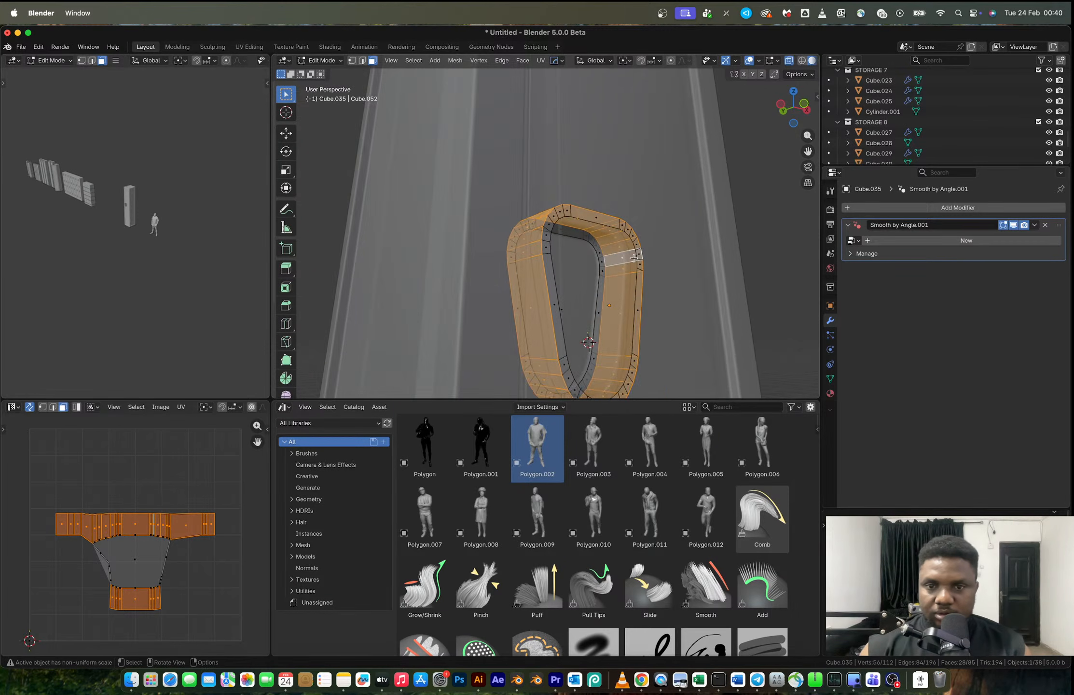
scroll(652, 268, "up", 2)
key("1")
left_click(661, 279)
left_click(610, 284, "shift")
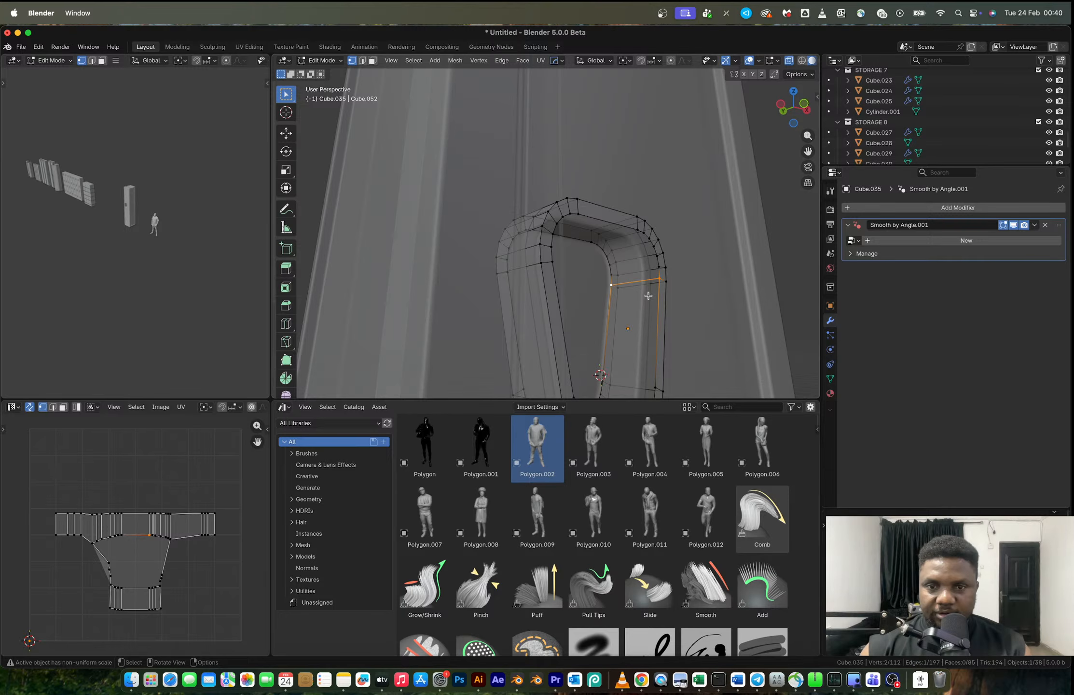
- Try to fill the rim's open inner wall with faces along the long side and up into the corner
left_click(602, 381, "shift")
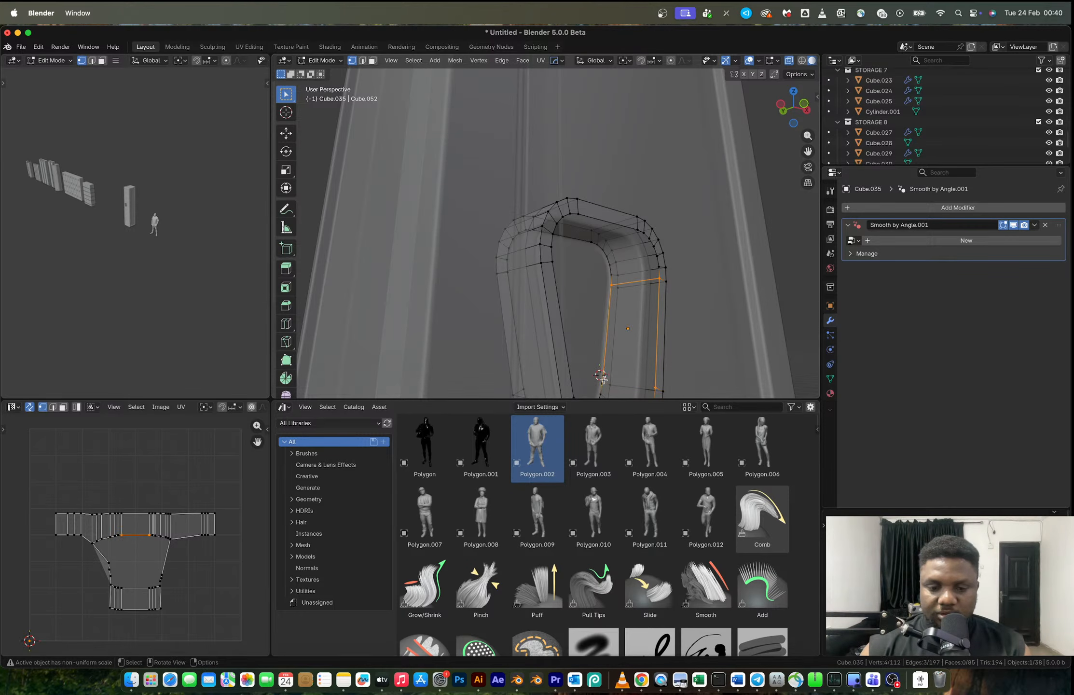
key("2")
left_click(633, 286)
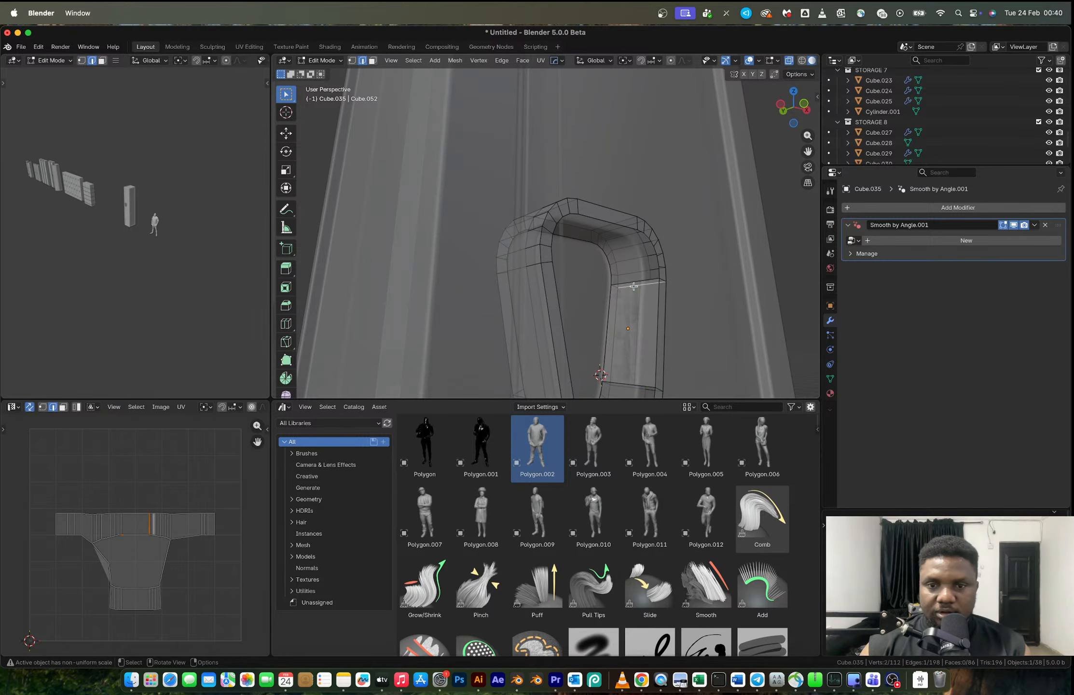
middle_click_drag(630, 281, 655, 286)
key("1")
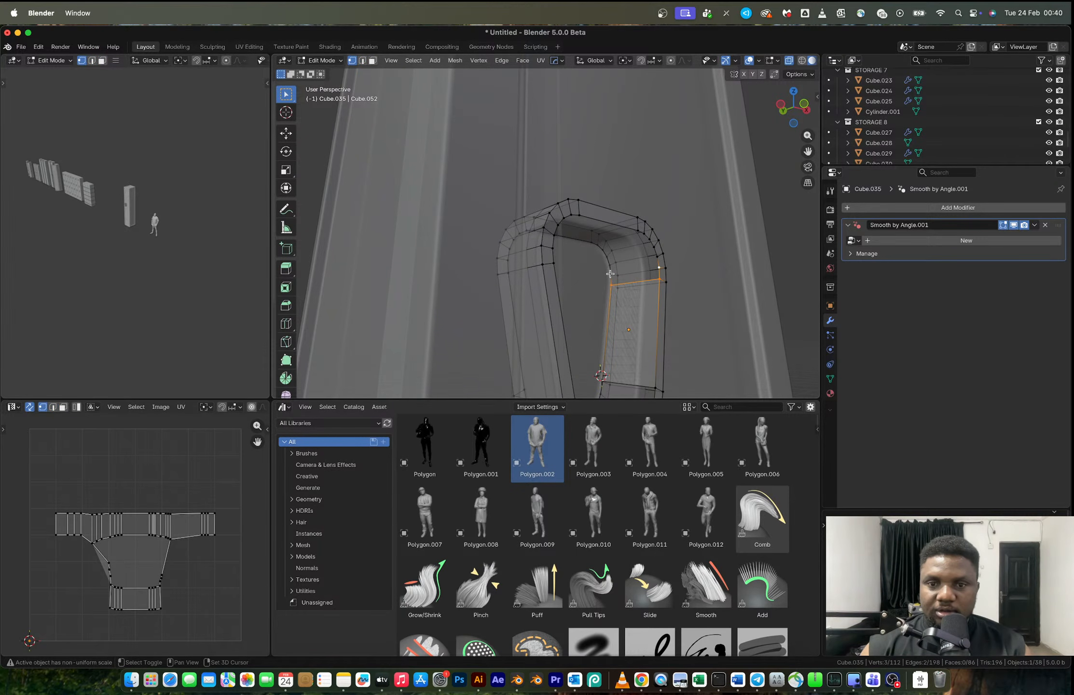
key("2")
left_click(634, 272)
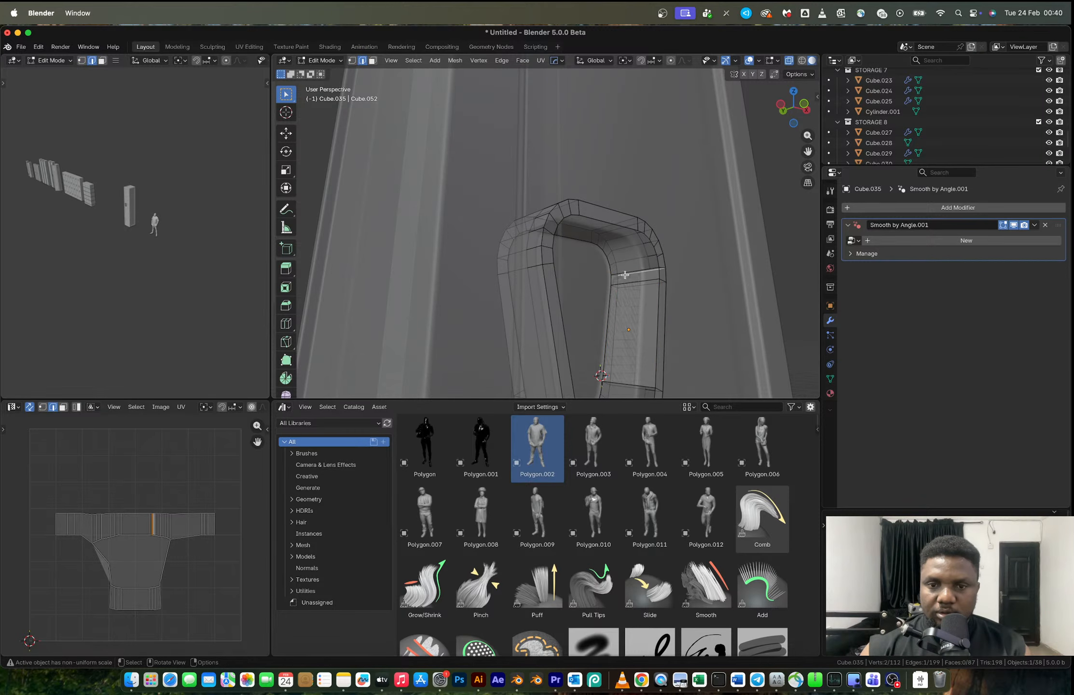
- Try to continue the inner-wall fill by selecting the rim's inner edge loop and the newest cross edge
middle_click_drag(652, 279, 585, 278)
scroll(584, 278, "up", 1)
left_click(602, 272, "alt")
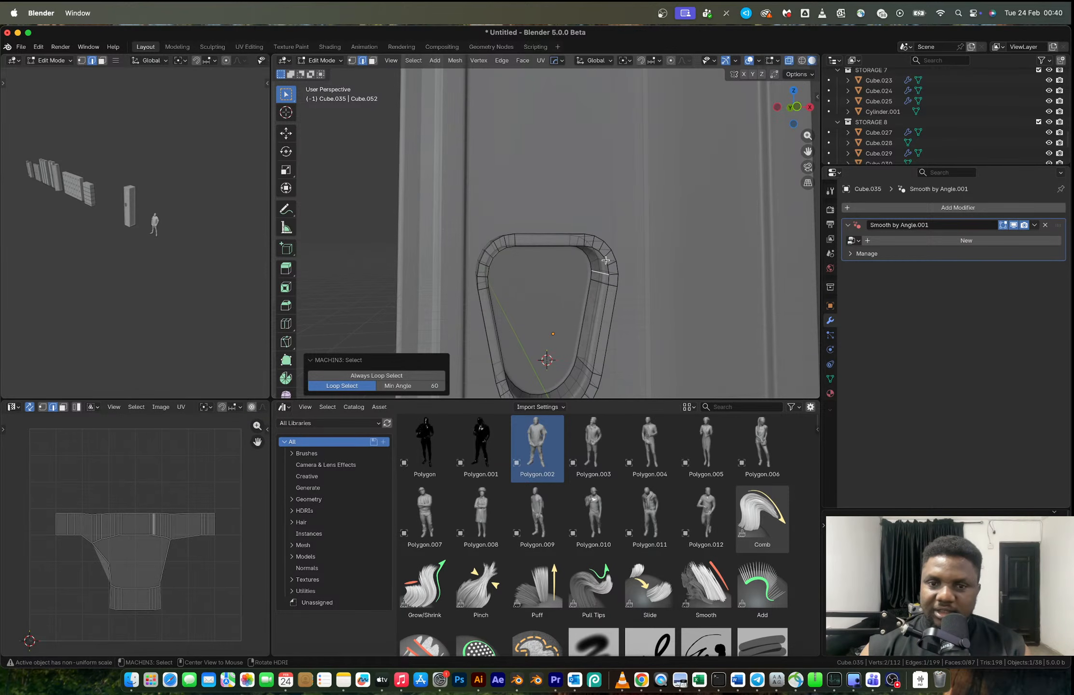
left_click(566, 246)
middle_click_drag(566, 247, 619, 275)
left_click(547, 229, "alt")
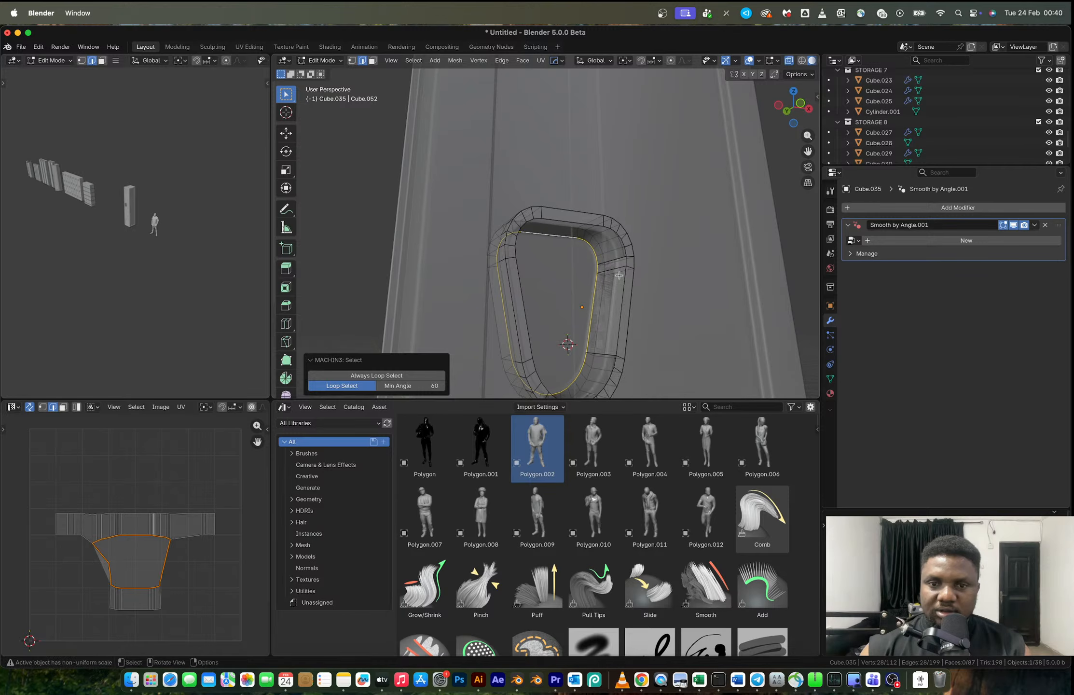
left_click(619, 275)
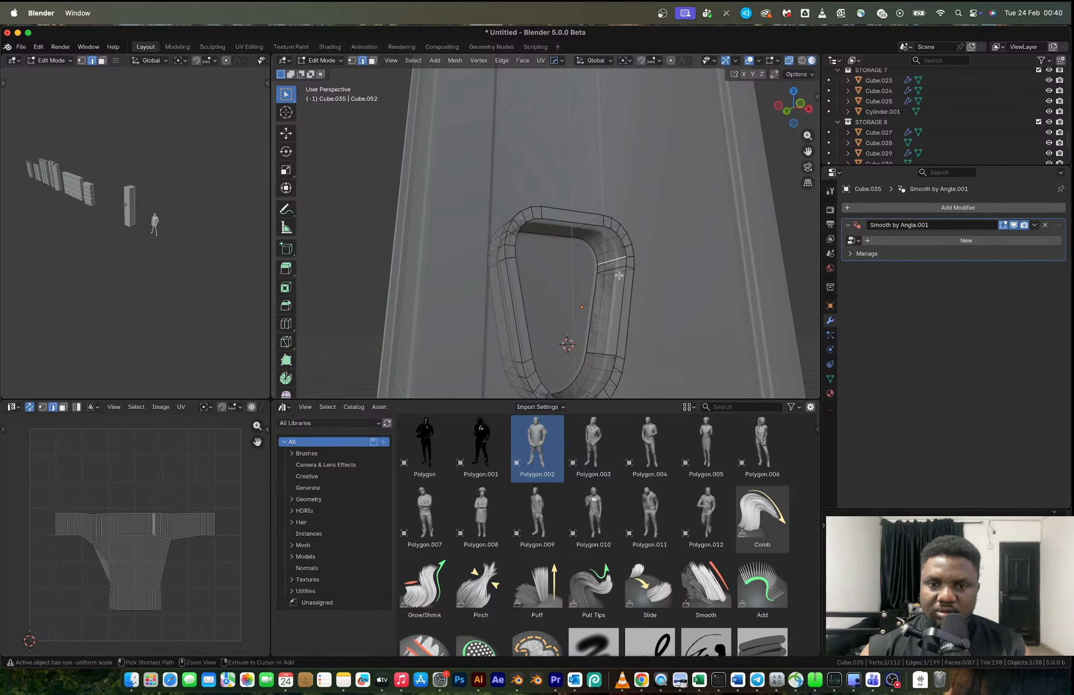
left_click(619, 275, "shift")
key("1")
key("2")
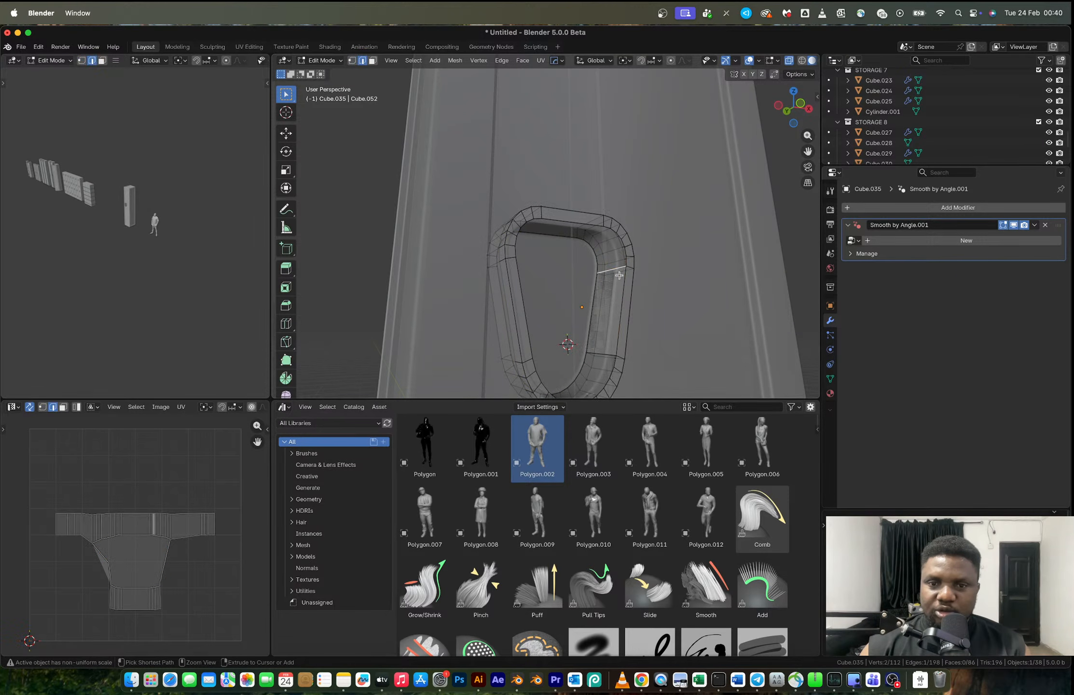
- Undo the faces filled on the rim's inner wall
key("super+z")
key("super+z")
key("super+z")
key("super+z")
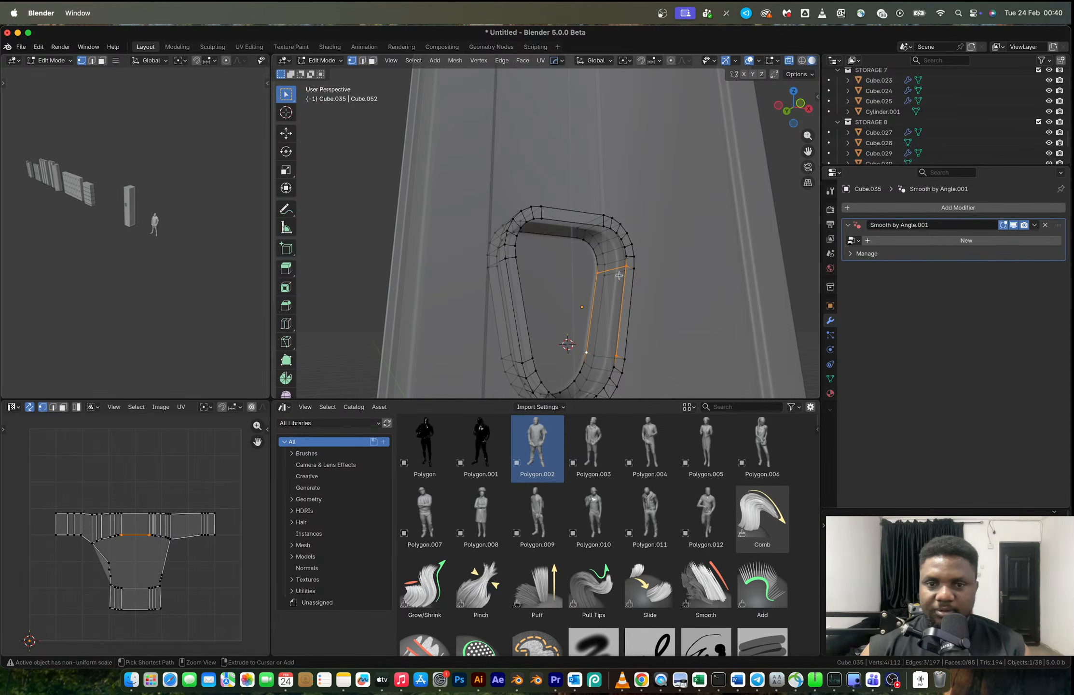
- Close the handle rim's inner wall by bridging its front and back inner edge loops
key("super+z")
key("2")
left_click(596, 286, "alt")
left_click(625, 278, "alt+shift")
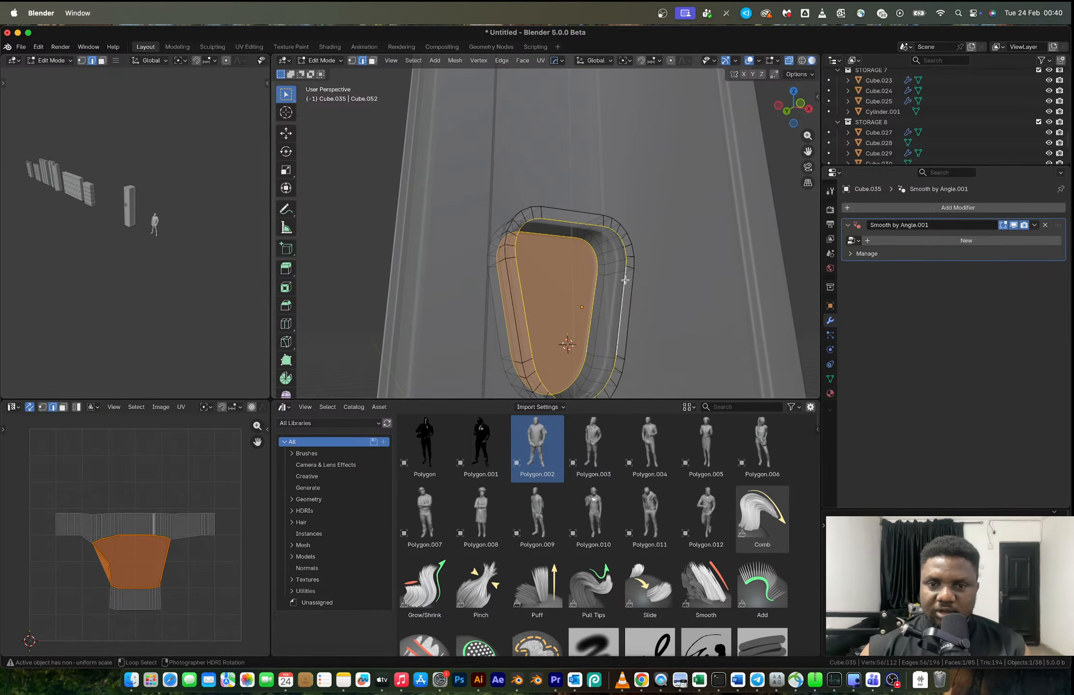
right_click(625, 279)
left_click(655, 271)
middle_click_drag(655, 272, 589, 305)
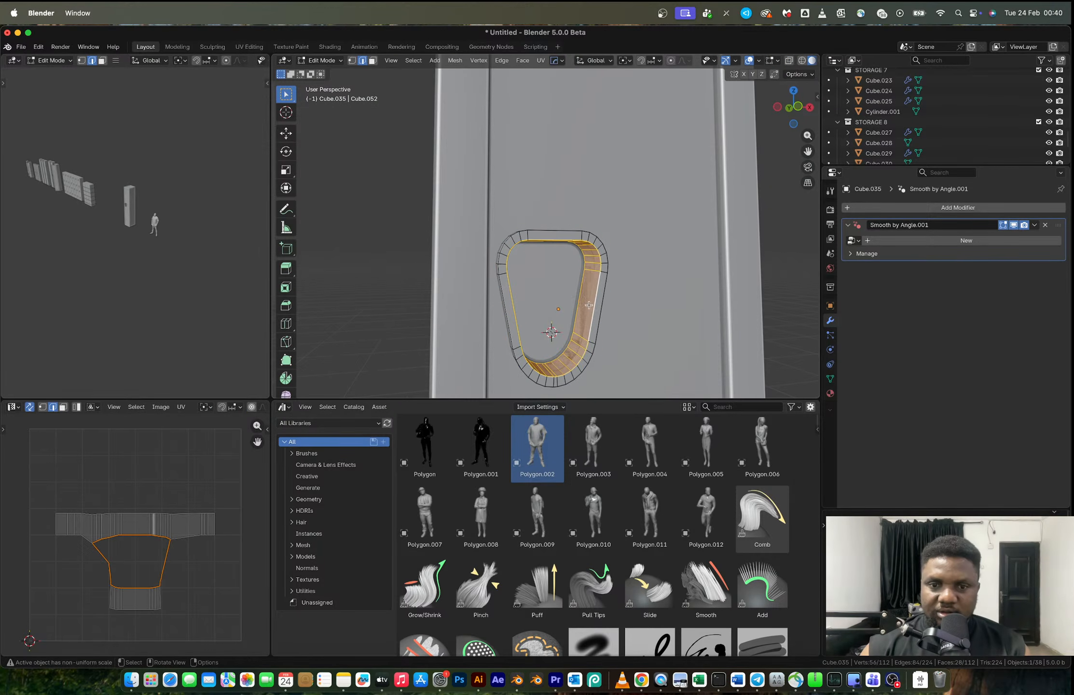
- Scale the rim's bridged inner wall in X and Z only, excluding Y, and finish editing the mesh
key("s")
key("shift+y")
left_click(614, 326)
key("Tab")
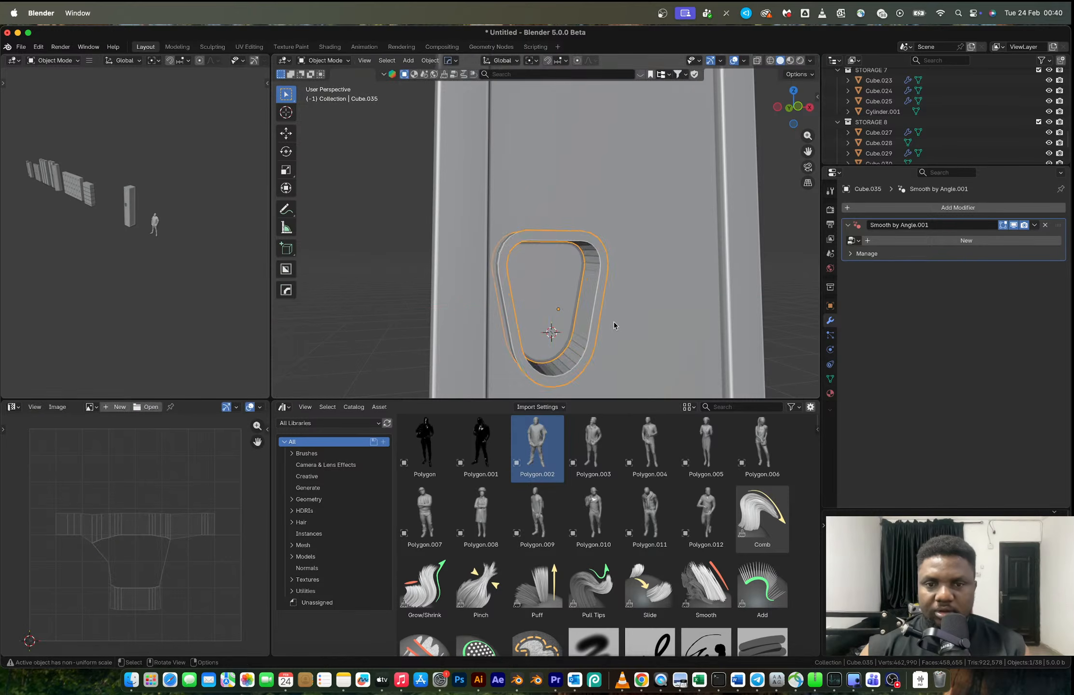
scroll(610, 325, "down", 5)
left_click(682, 293)
mouse_move(681, 293)
middle_mouse_down()
mouse_move(727, 313)
mouse_move(661, 299)
middle_mouse_up()
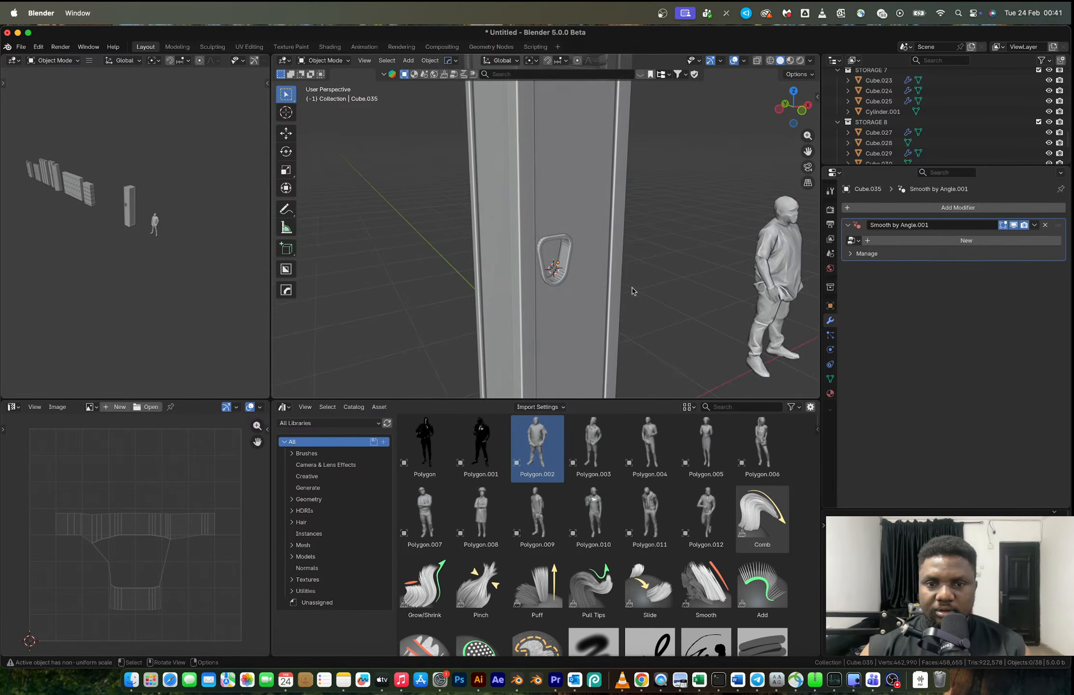
- Switch to the browser and examine the recessed lock handles on the red high-school locker reference photo, comparing them with the modelled recess
scroll(593, 270, "up", 8)
left_click(559, 303)
middle_click_drag(558, 301, 544, 292)
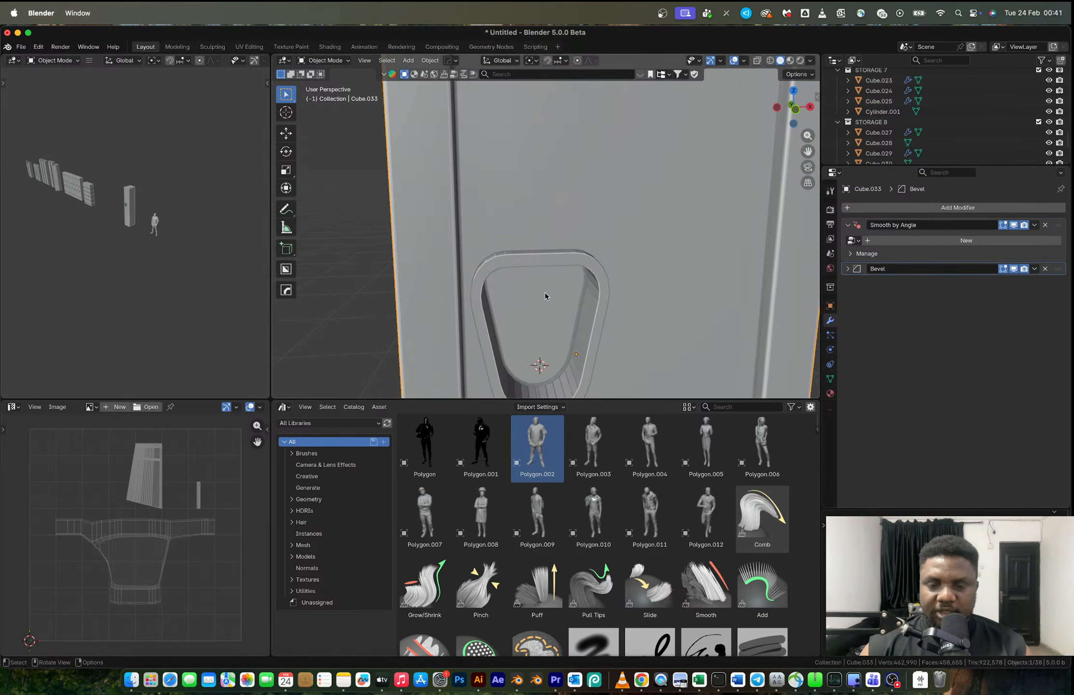
key("ctrl+Right")
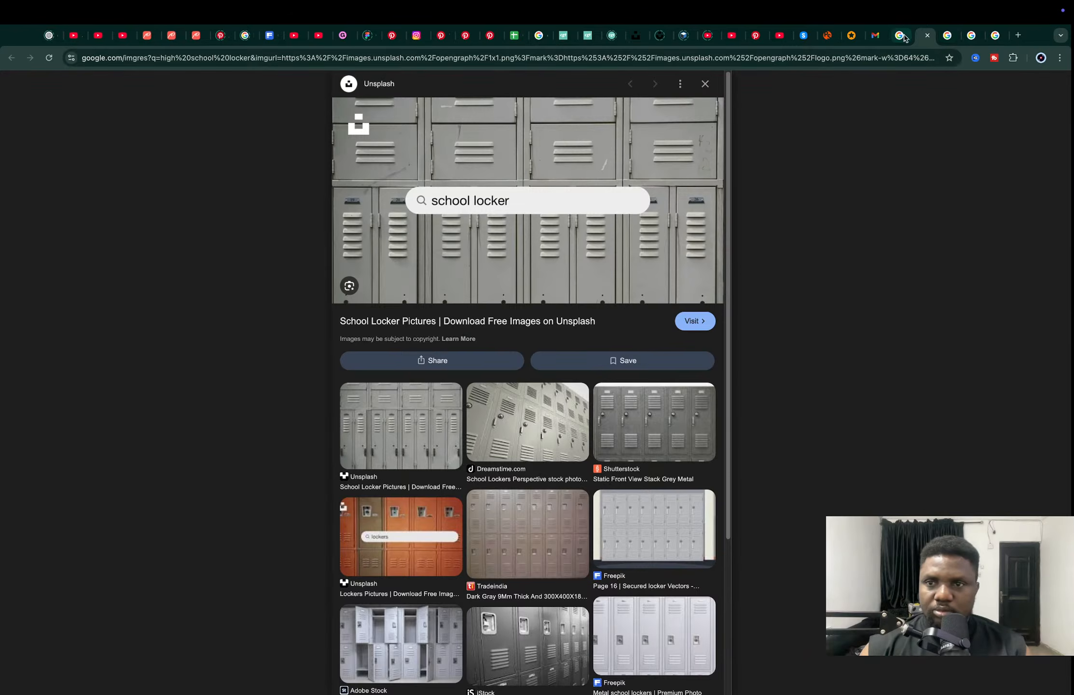
left_click(899, 35)
left_click(890, 37)
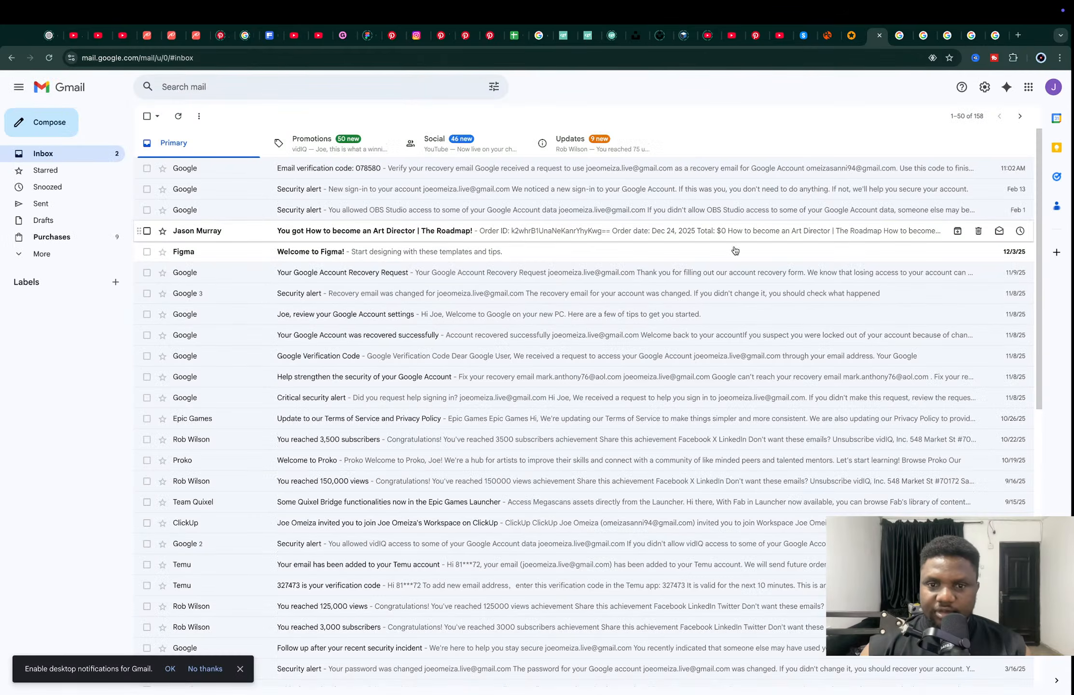
left_click(900, 35)
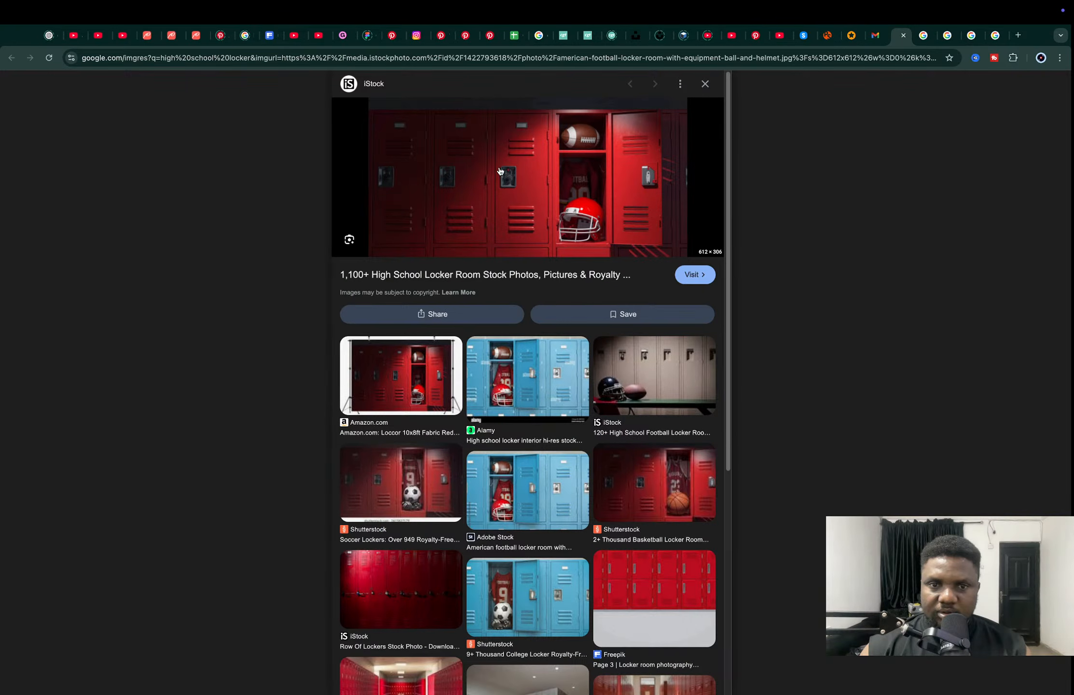
scroll(500, 172, "up", 5, "ctrl")
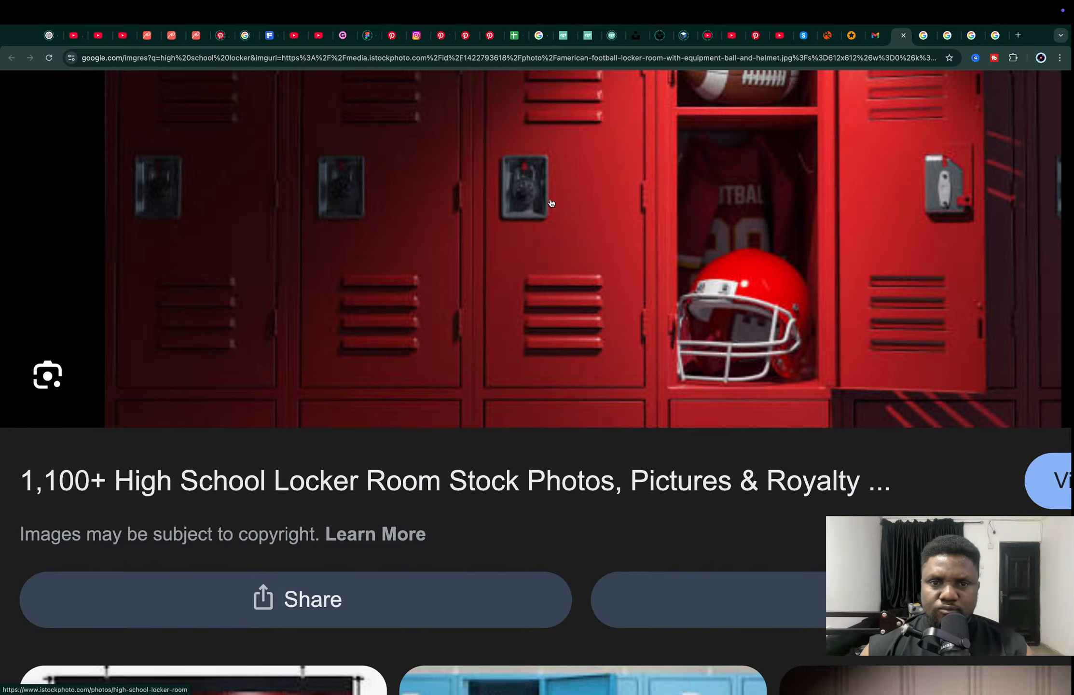
key("ctrl+Left")
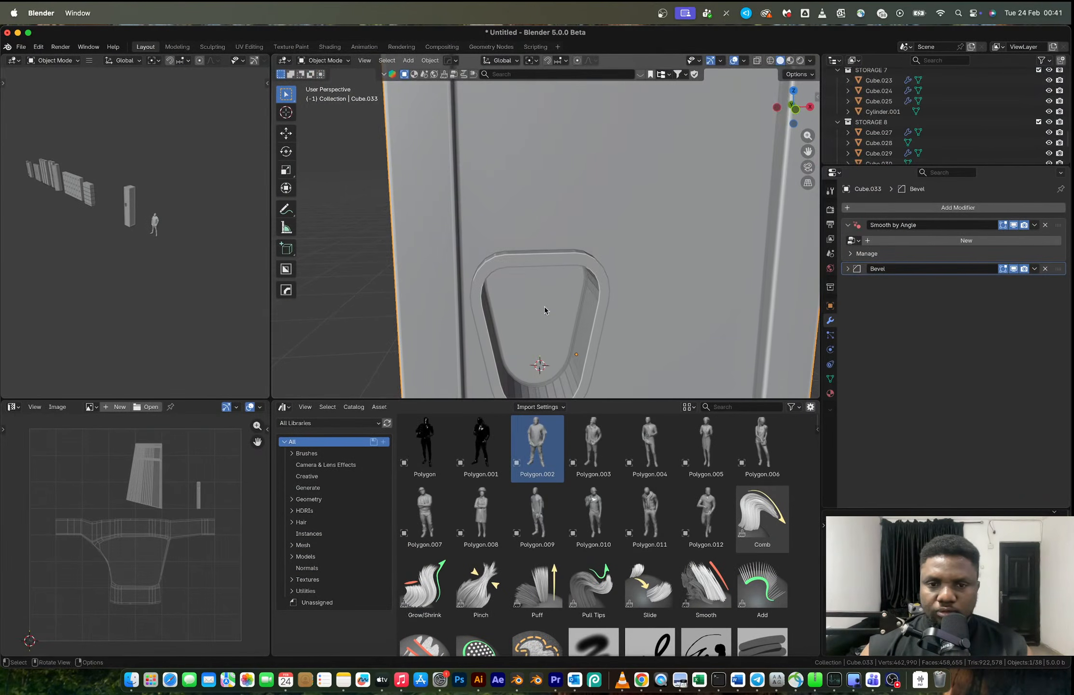
middle_click_drag(535, 240, 519, 218, "shift")
key("Tab")
key("Tab")
key("ctrl+Right")
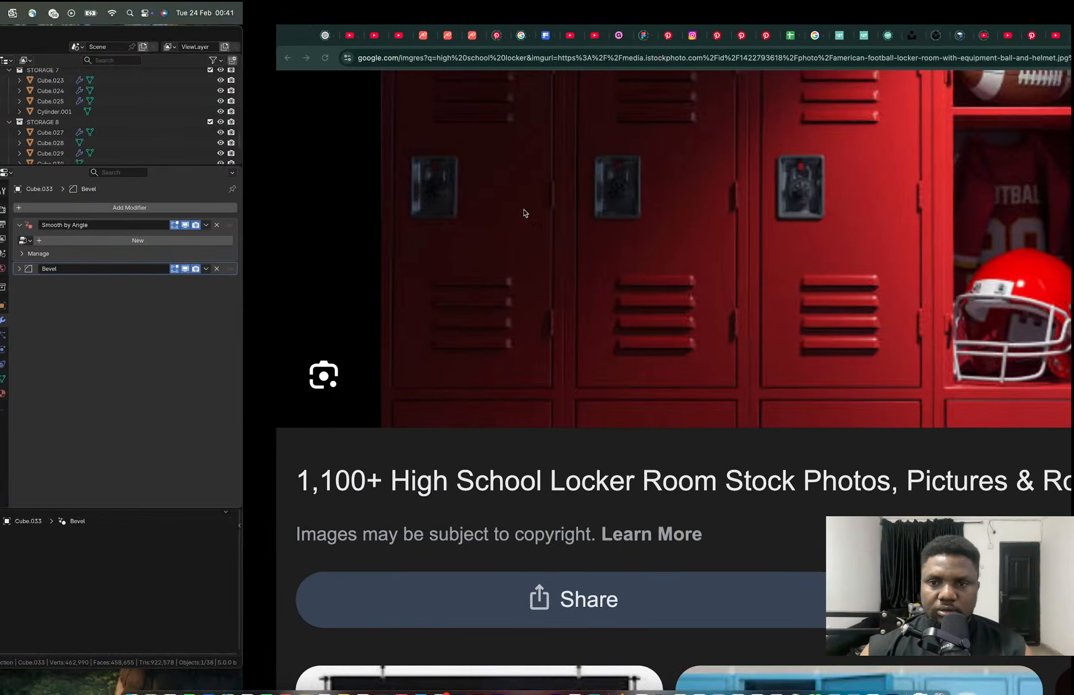
key("ctrl+Left")
- Place the 3D cursor inside the handle recess, add a torus there and rotate it 90° in the front view
right_click(524, 212)
left_click(535, 209)
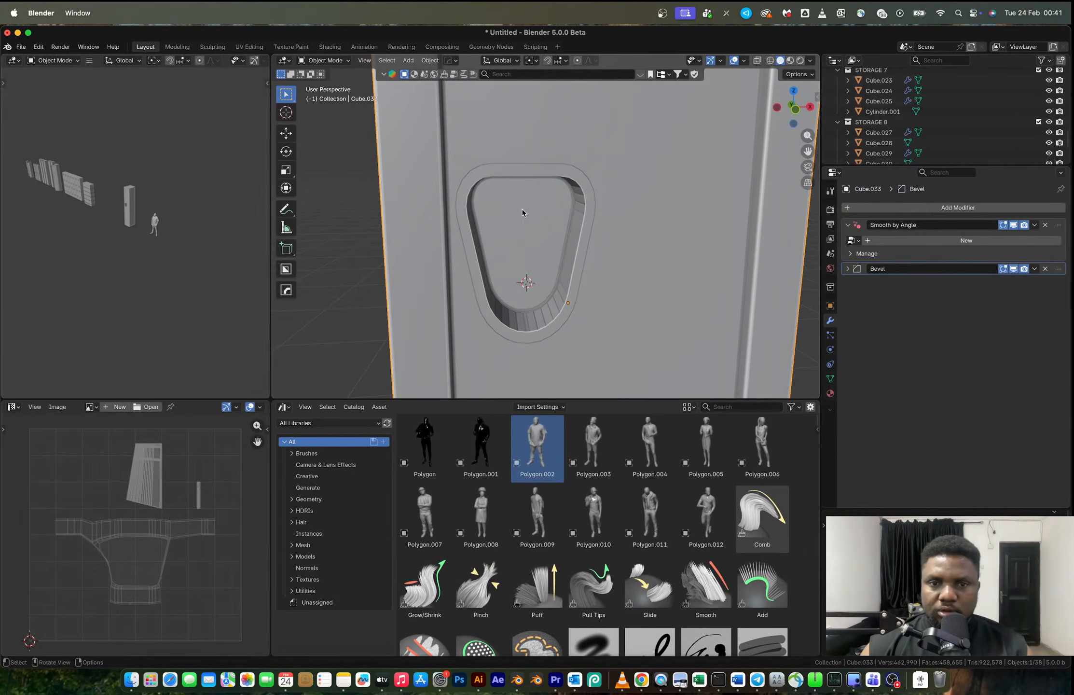
key("shift+a")
mouse_move(519, 208)
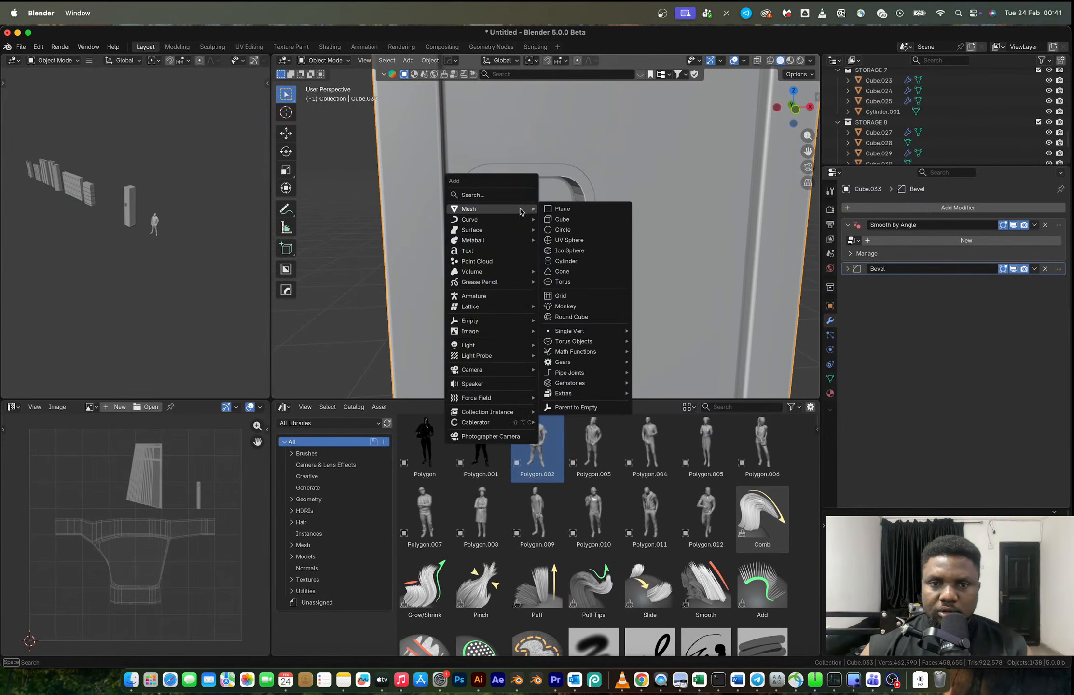
left_click(574, 281)
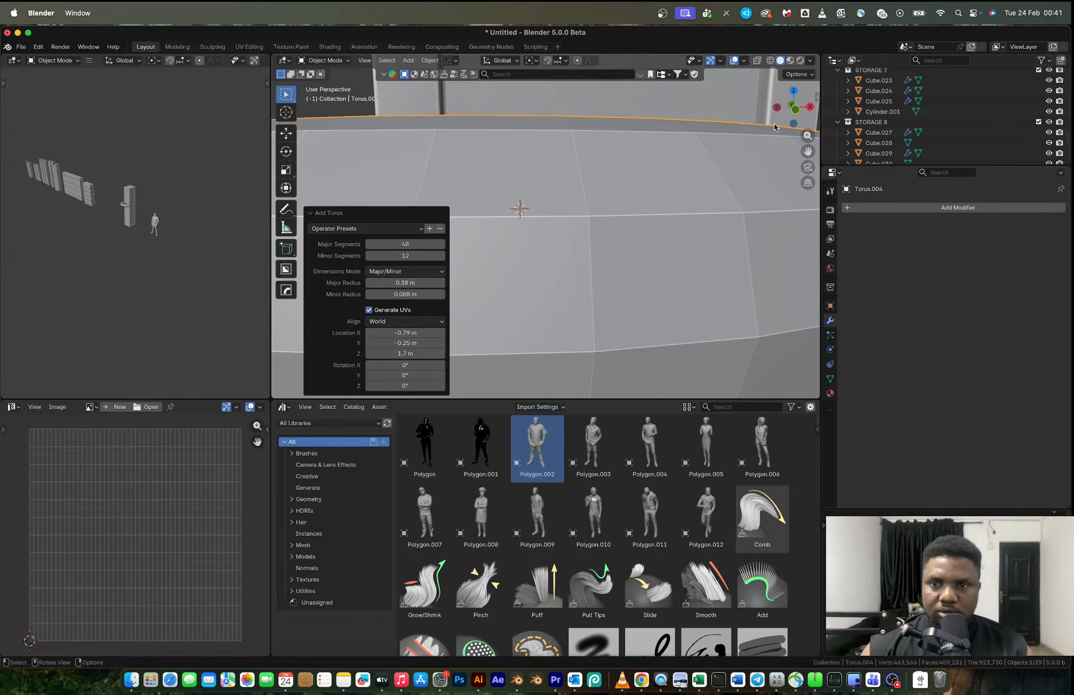
left_click(795, 107)
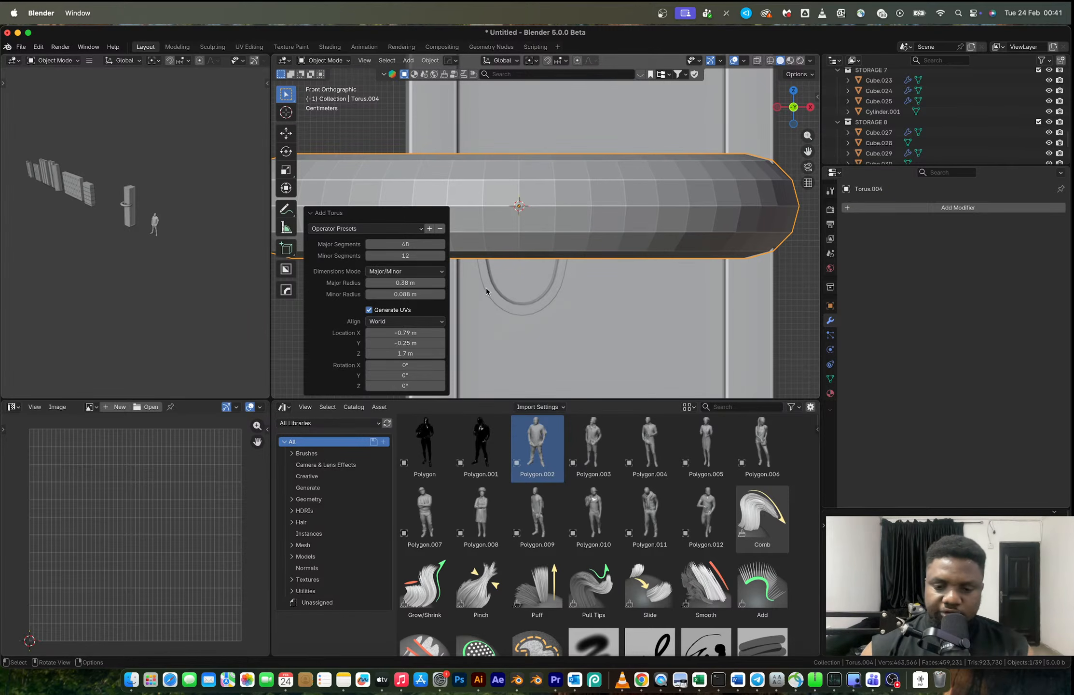
type("r90")
key("Return")
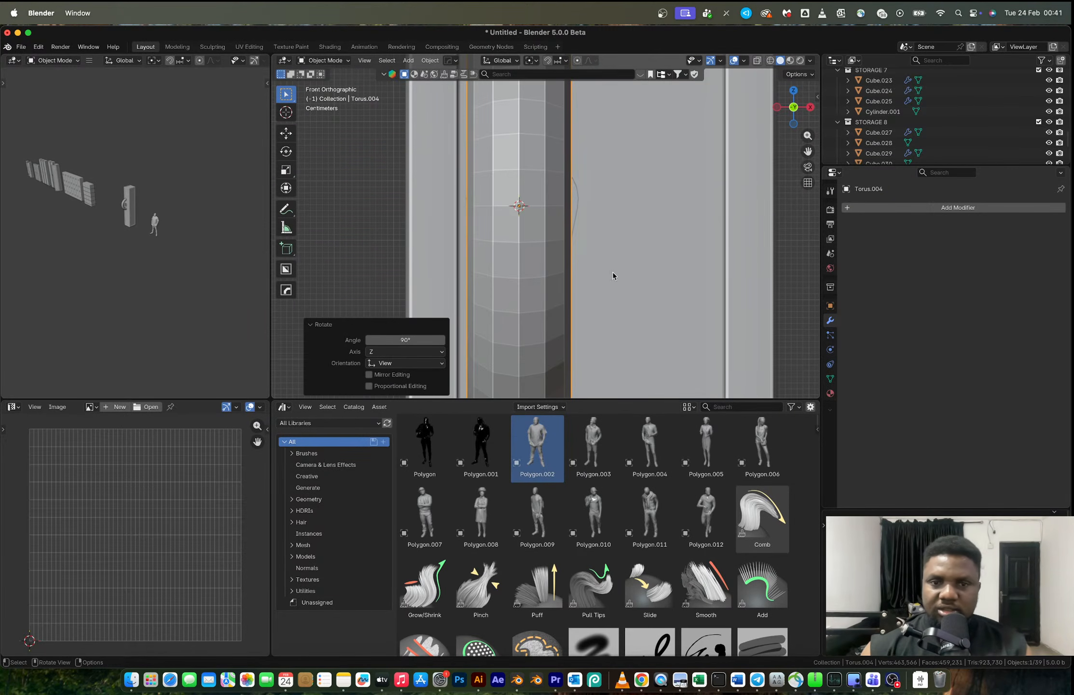
- Scale the torus down to a small ring and position it in the upper middle of the handle recess
key("s")
left_click(536, 208)
key("g")
left_click(540, 215)
middle_click_drag(541, 215, 578, 235)
key("s")
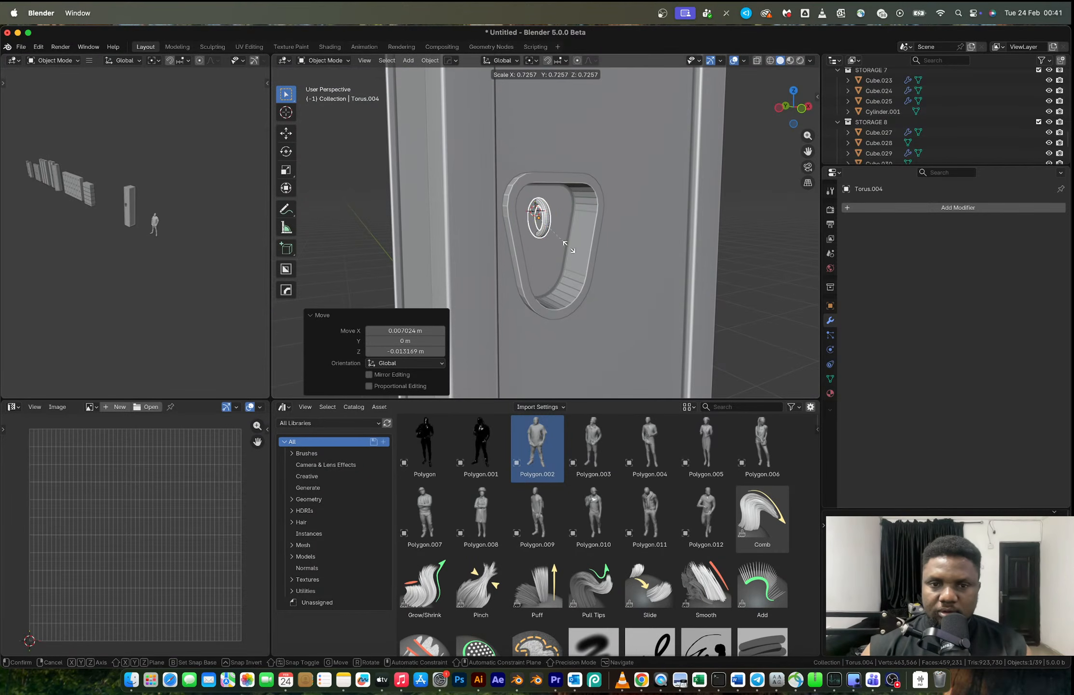
left_click(567, 246)
- Adjust the ring's height along Z and move it about -0.0106 m along Y
key("g")
key("z")
left_click(569, 241)
key("g")
key("y")
left_click(573, 241)
- Delete the vertices of the ring's front half in the right view, leaving a half ring
left_click(785, 106)
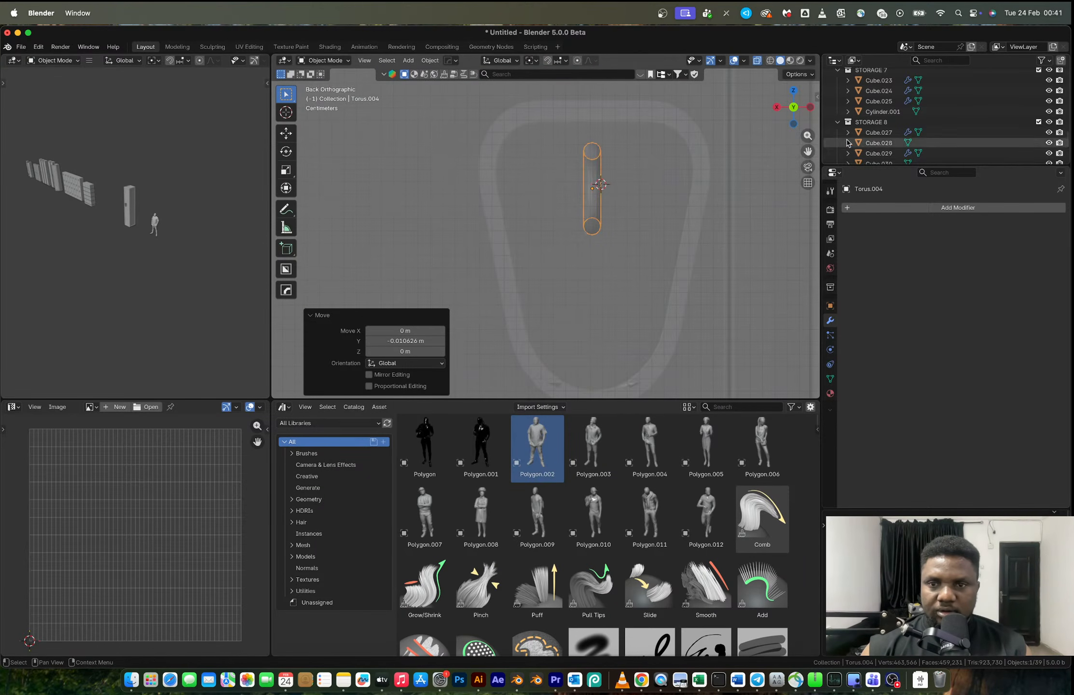
left_click(778, 106)
key("Tab")
key("1")
left_click_drag(422, 123, 478, 264)
key("x")
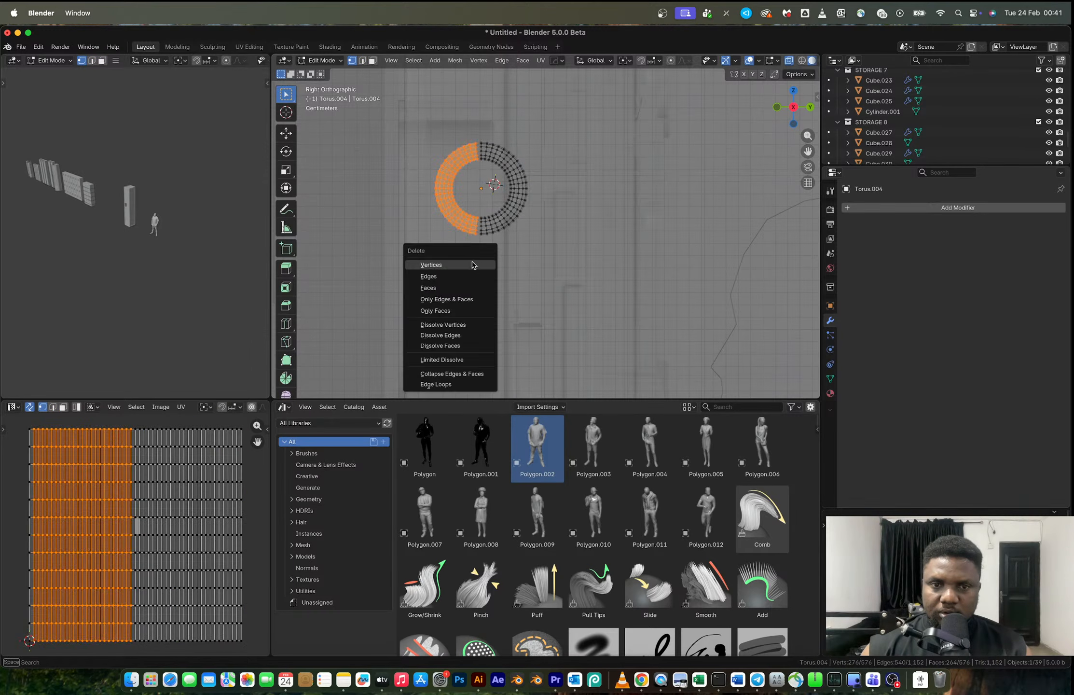
left_click(458, 263)
- Extrude the half ring's two open ends along negative Y to form a U-shaped loop with straight legs
left_click_drag(444, 103, 483, 259)
key("e")
key("y")
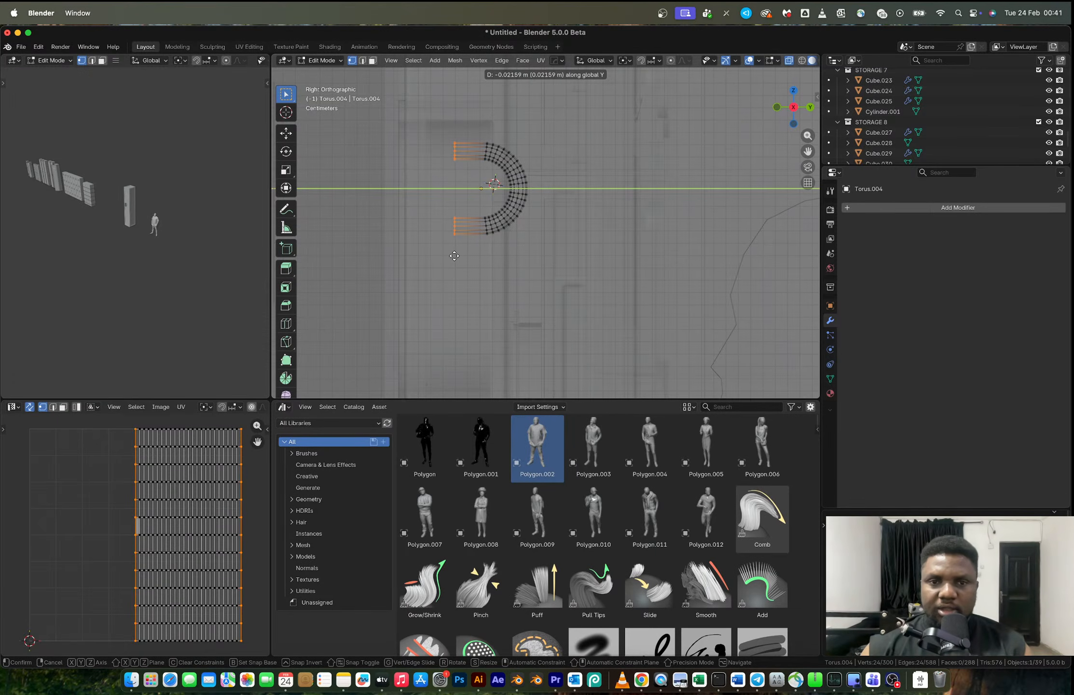
left_click(433, 257)
key("Tab")
key("Tab")
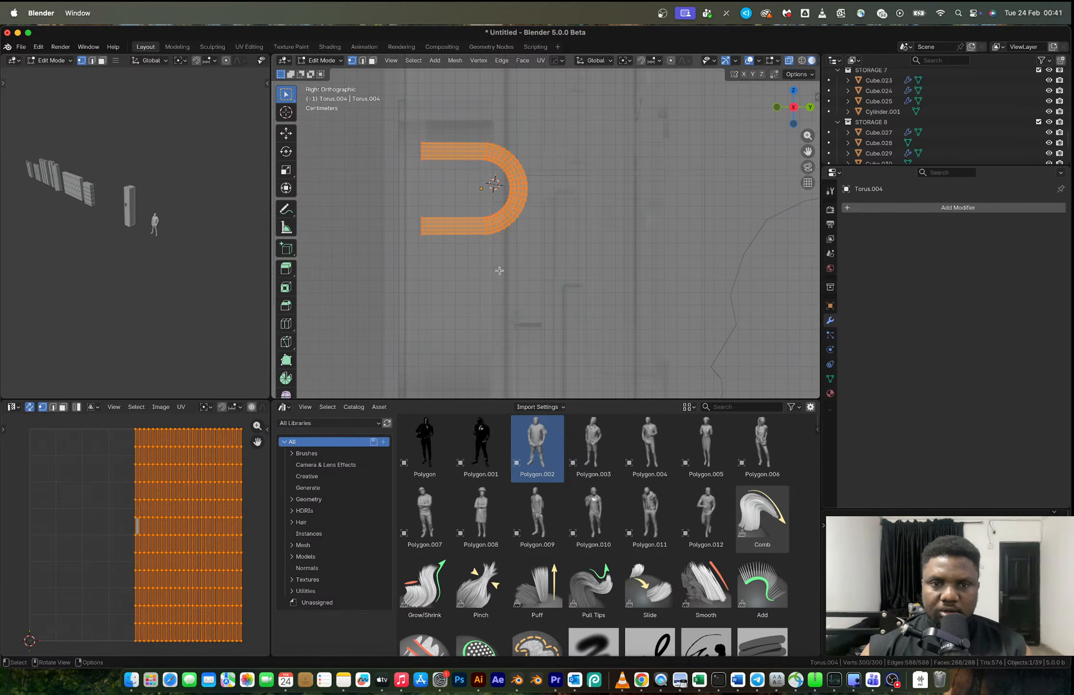
- Thicken the whole U-shaped loop evenly with Shrink/Fatten
key("3")
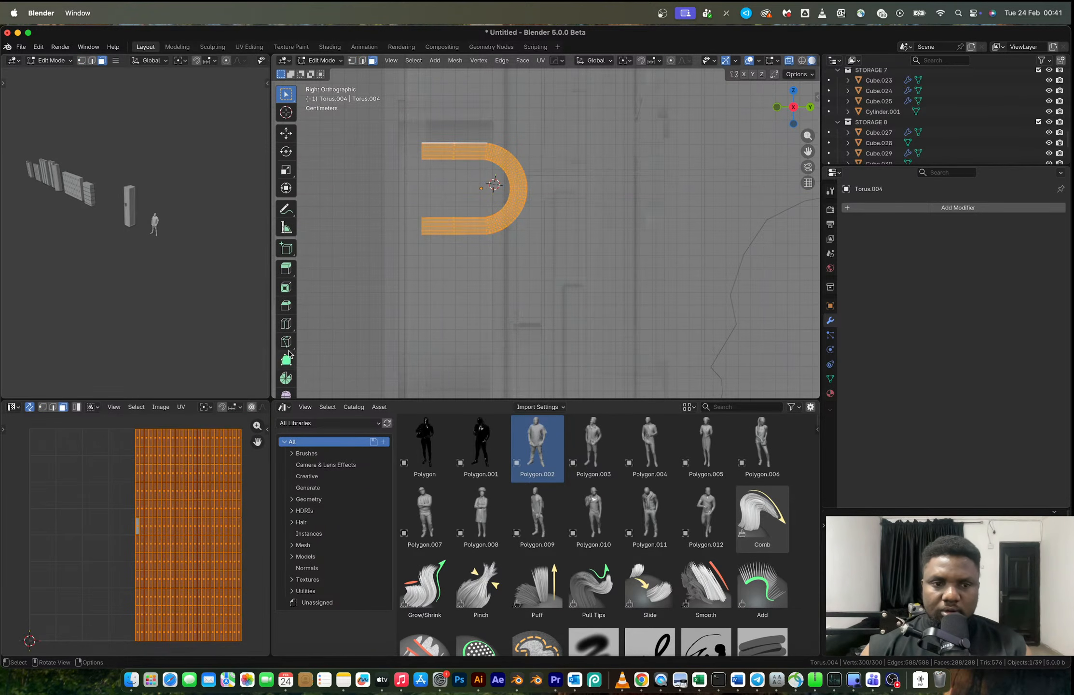
scroll(287, 354, "down", 4)
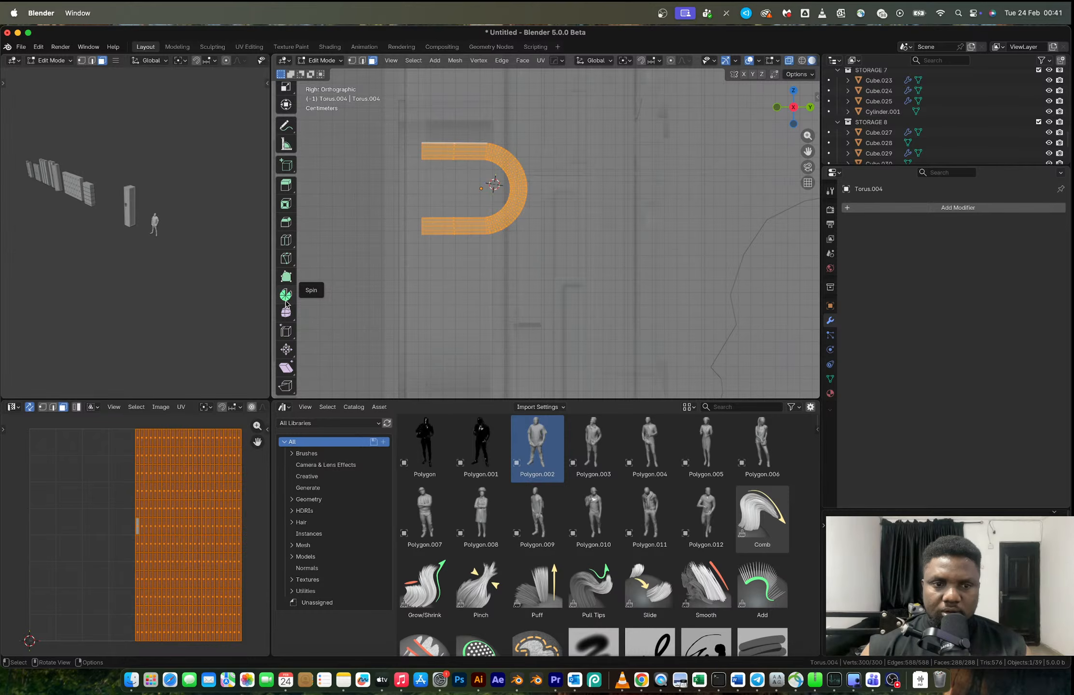
left_click(286, 348)
left_click_drag(544, 198, 709, 158)
key("Tab")
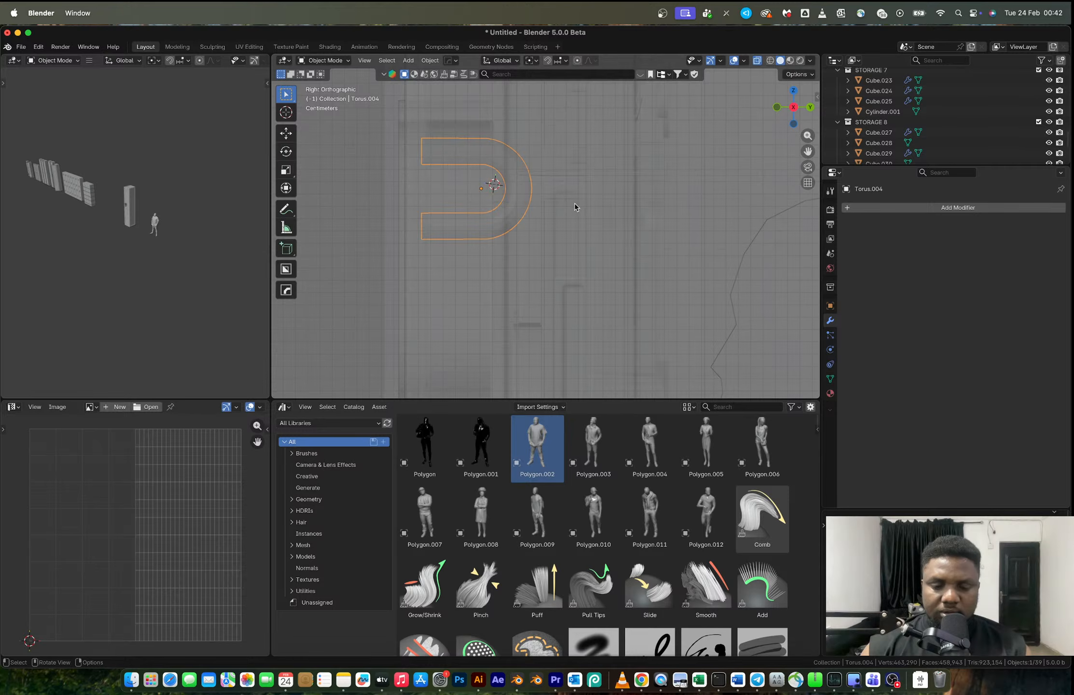
- Move the U-shaped loop along Y to seat it in the recess and turn off X-ray view
key("g")
key("y")
left_click(601, 210)
middle_click_drag(601, 210, 564, 233)
key("alt+z")
scroll(545, 224, "down", 2)
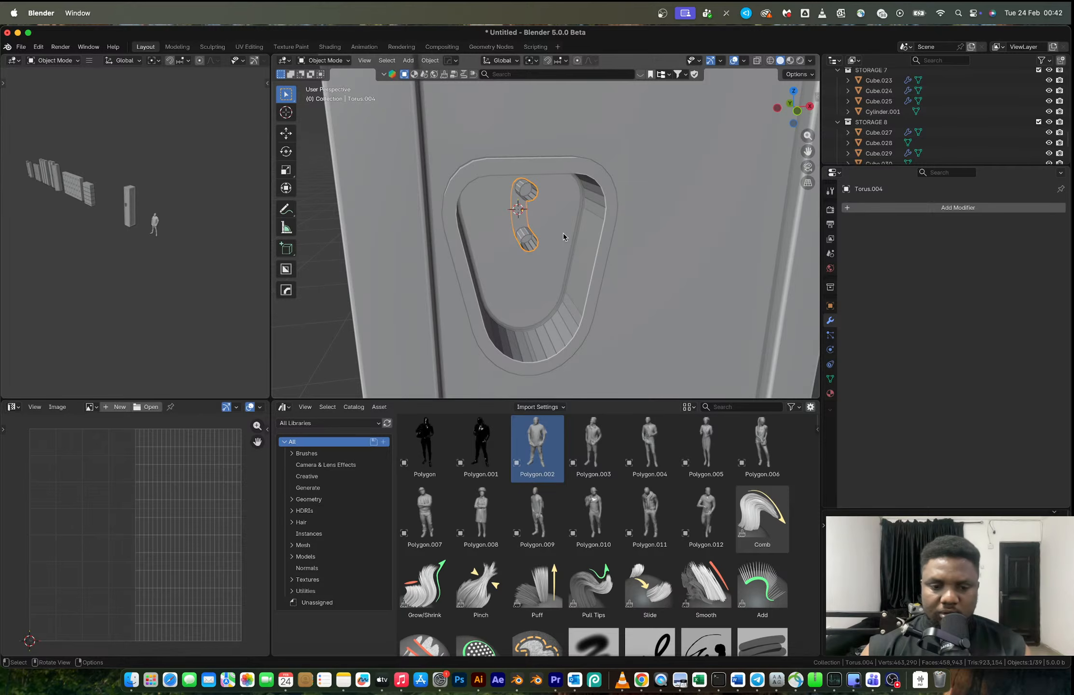
- Rotate the U-shaped loop 180° about Z so its bend faces outward, and adjust its height along Z
type("rz180")
key("Return")
key("g")
key("z")
left_click(564, 241)
- Apply auto smooth shading to the U-shaped loop and add a level 1 subdivision
right_click(566, 243)
left_click(565, 241)
middle_click_drag(565, 240, 548, 221)
key("ctrl+1")
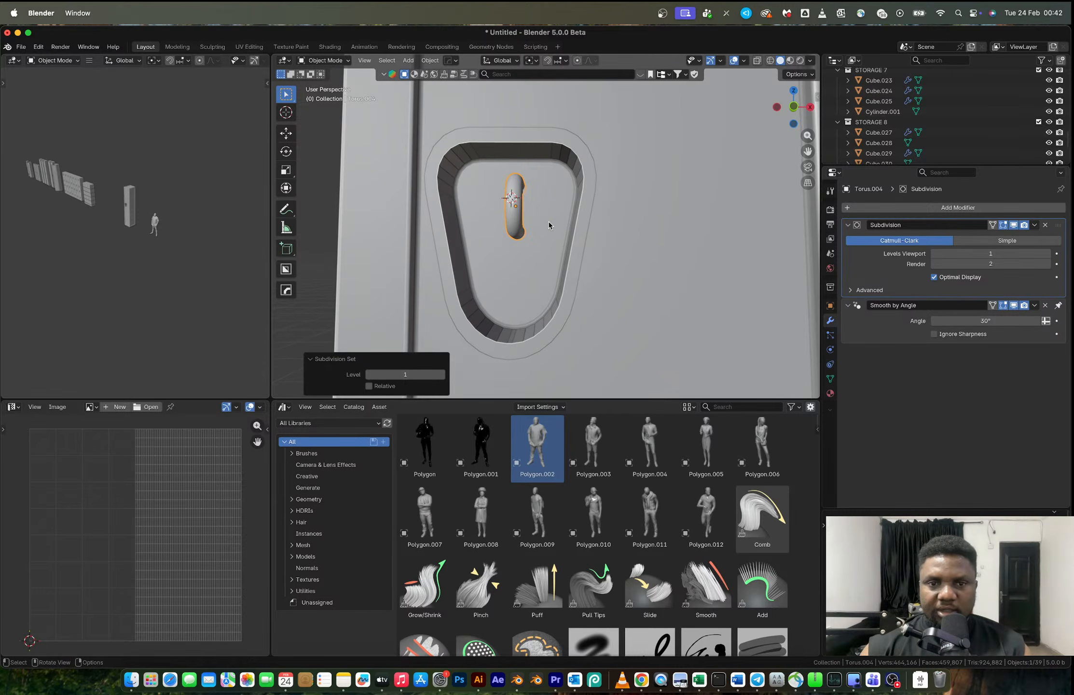
- Duplicate the U-shaped loop in place and rotate the copy 90° in the front view, then 90° about X
key("shift+d")
right_click(552, 247)
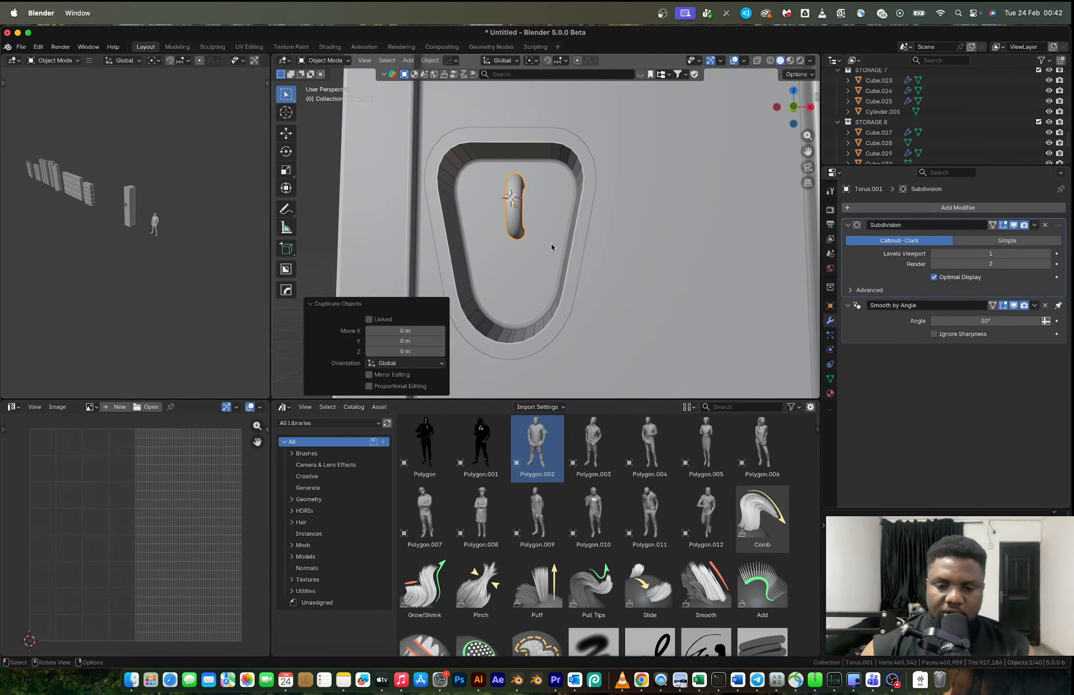
left_click(793, 107)
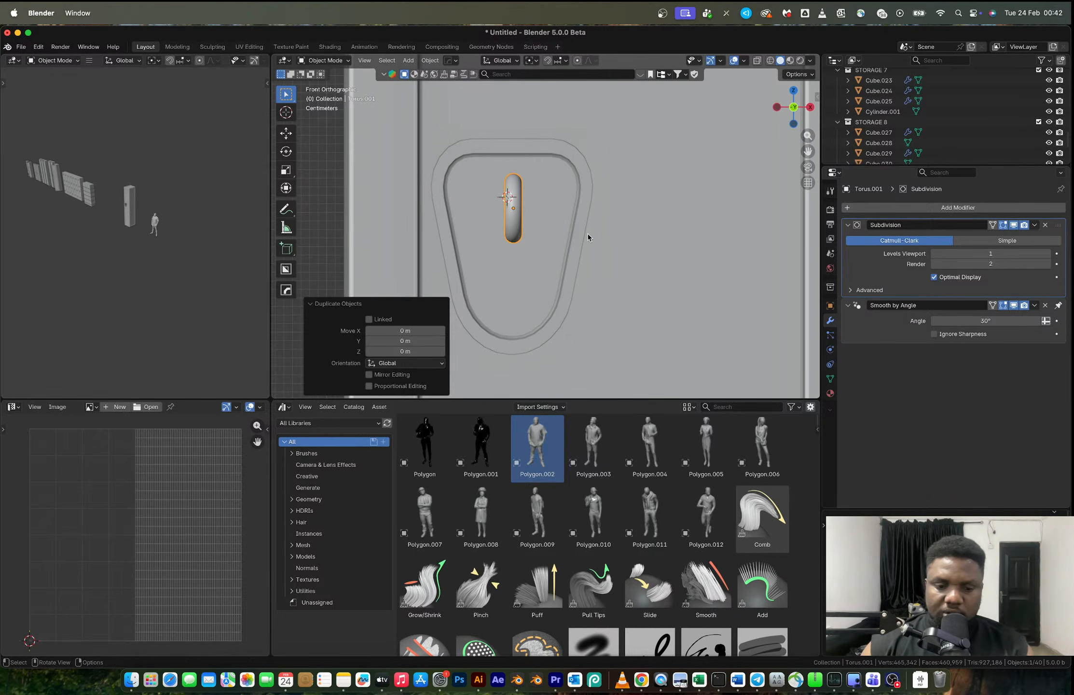
type("r90")
key("Return")
type("rx")
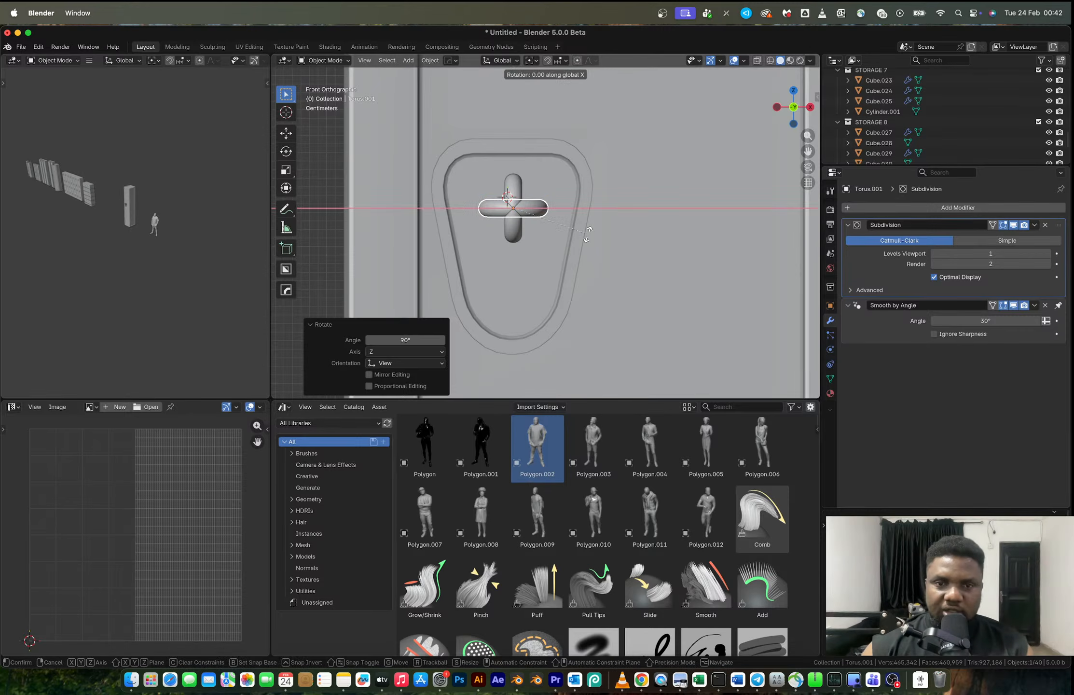
type("90")
key("Return")
- Rotate the copy 180° about X so its legs point down, and shift it along Z
type("rx180")
key("Return")
key("g")
key("z")
left_click(591, 253)
- Shorten the arched copy's legs by raising their end vertices along Z, and lower the arch to hang from the fixed loop
key("Tab")
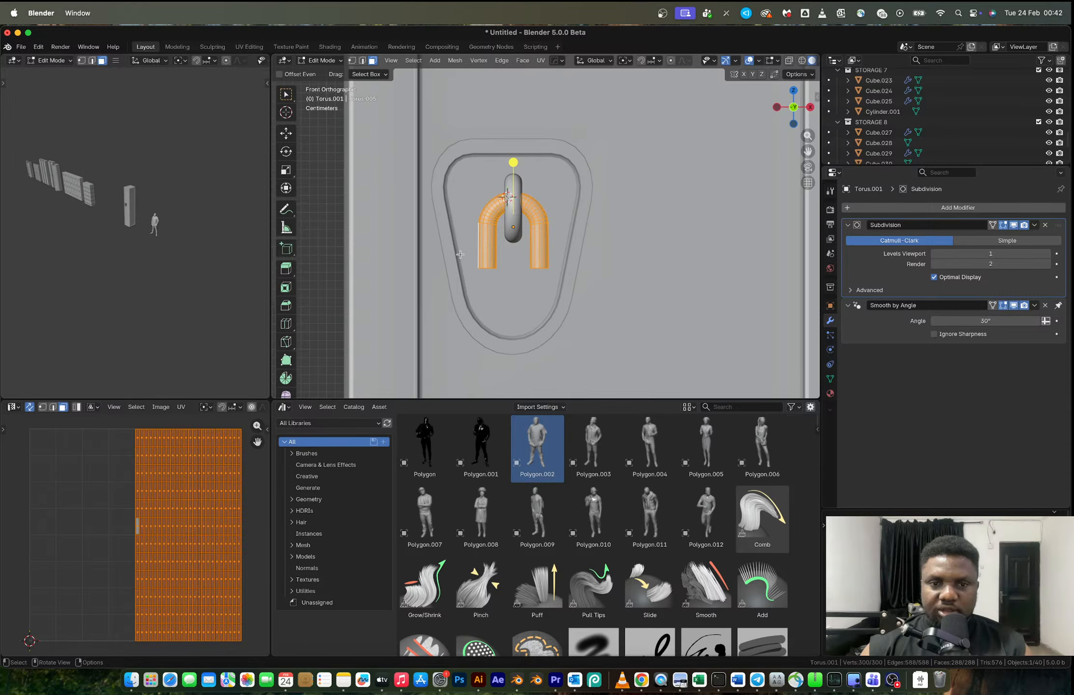
key("alt+z")
key("1")
left_click_drag(462, 247, 575, 288)
key("g")
key("z")
left_click(580, 275)
key("Tab")
key("g")
key("z")
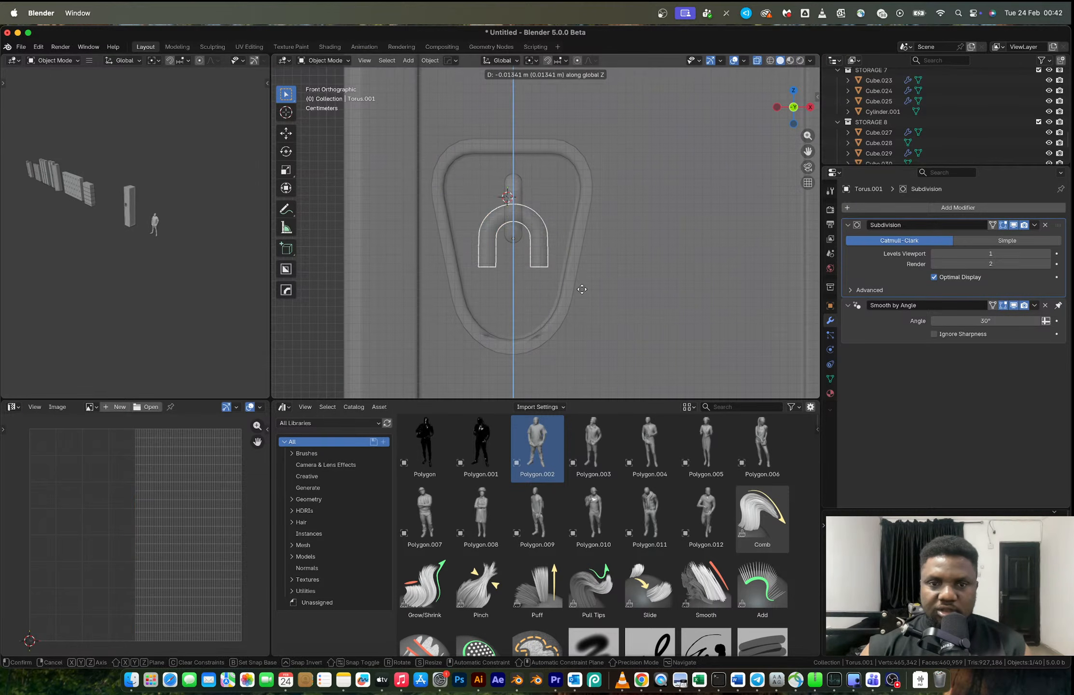
left_click(582, 297)
- Select the fixed loop together with the arched copy and move both up along Z within the recess
left_click(513, 218, "shift")
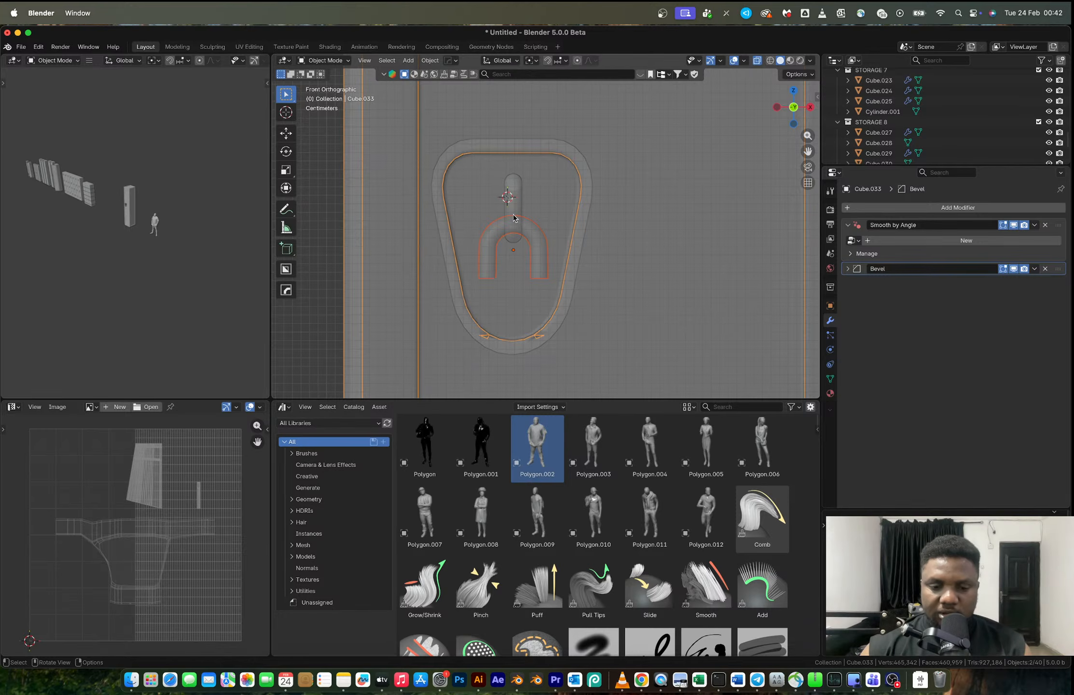
left_click(514, 203)
left_click(537, 232, "shift")
key("g")
key("z")
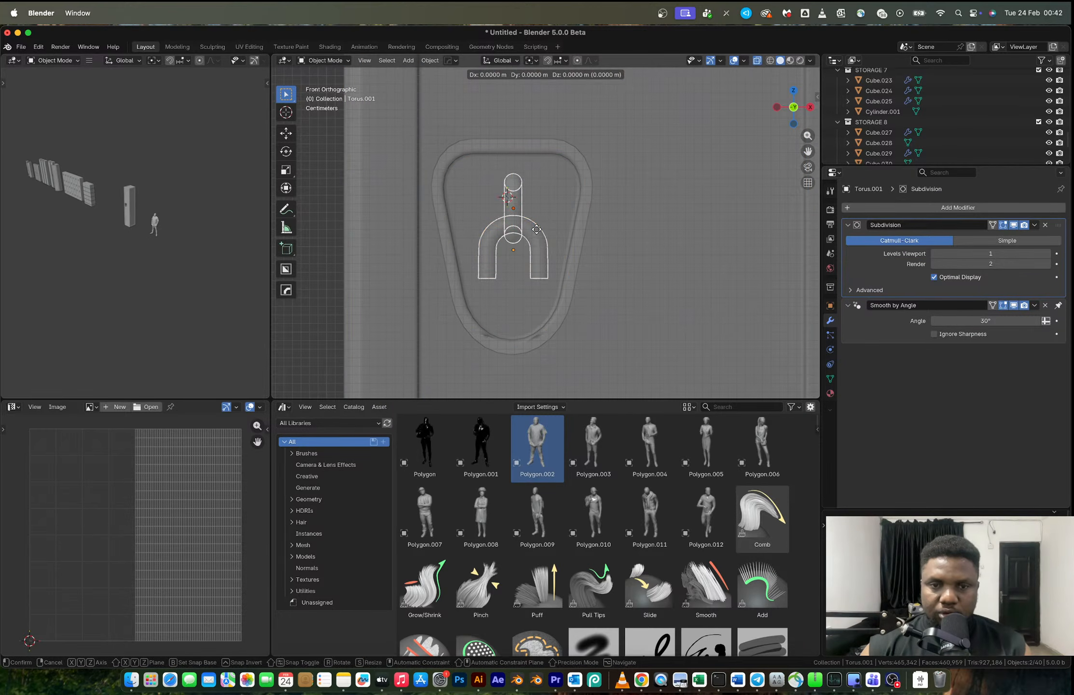
left_click(536, 215)
- Scale the fixed loop to 0.882 and adjust its height along Z
left_click(513, 202)
key("s")
left_click(560, 205)
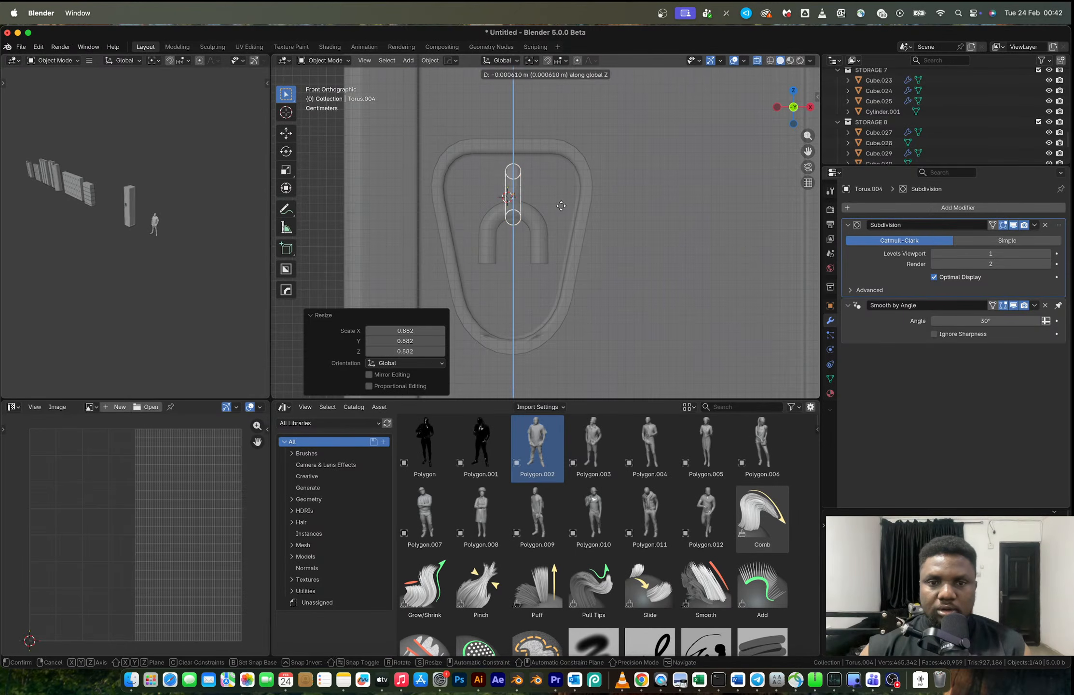
- Place the fixed loop at its new height and snap the 3D cursor to the shackle's selected leg ends
left_click(540, 240)
key("Tab")
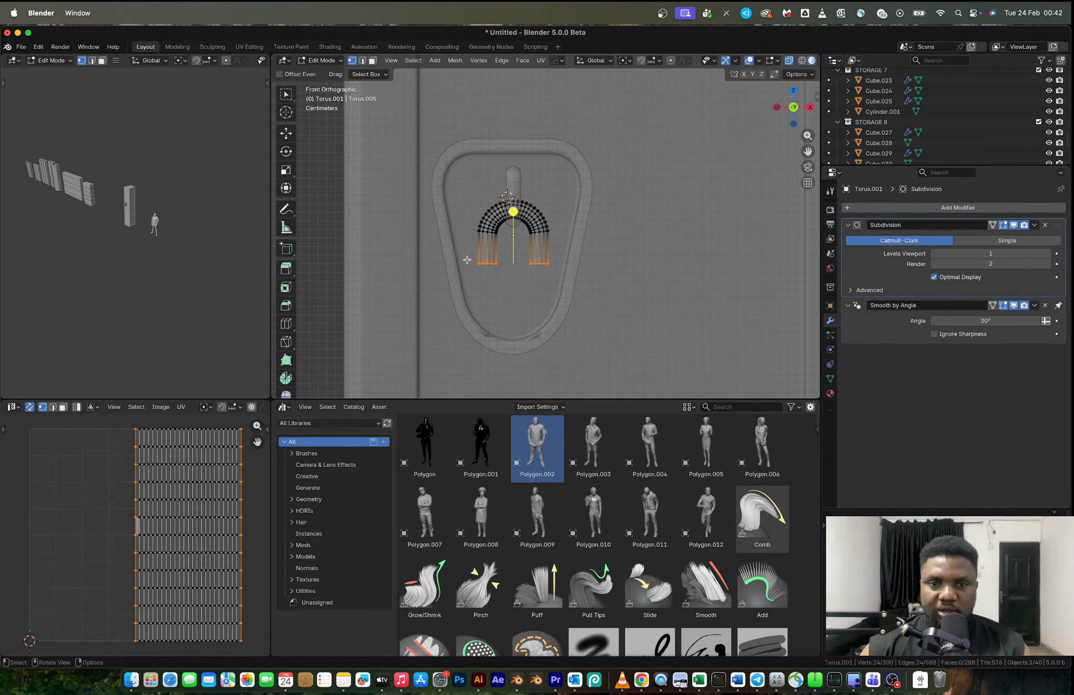
key("Tab")
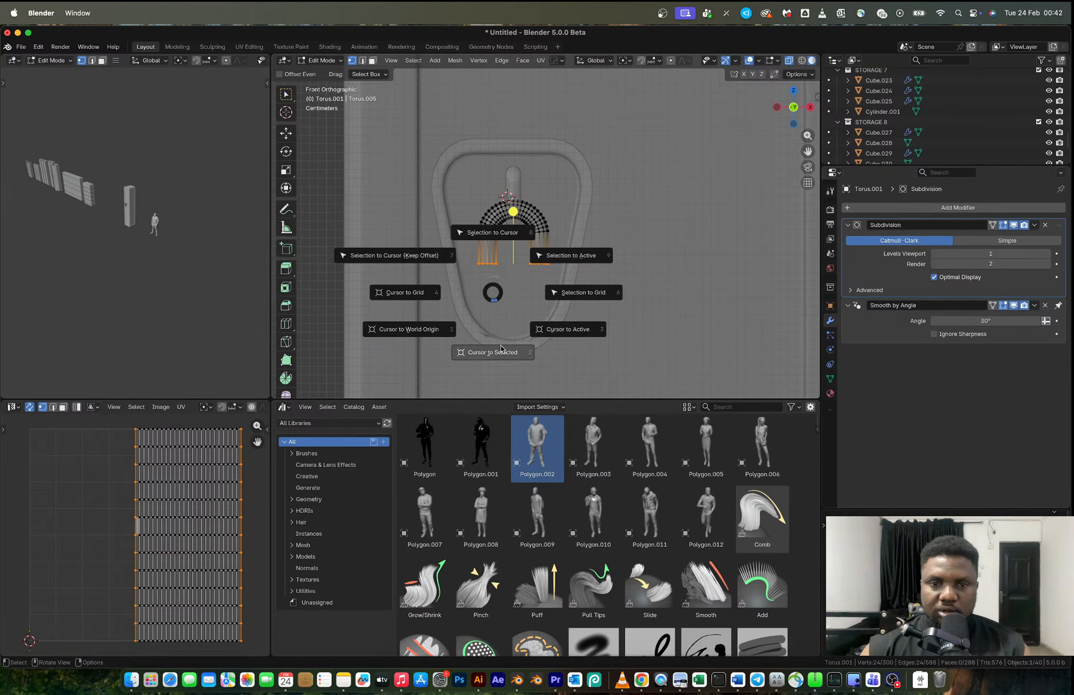
left_click(499, 345)
- Add a front-facing six-sided cylinder at the shackle's leg ends, scaled down and lowered along Z as the padlock body
key("shift+a")
mouse_move(499, 346)
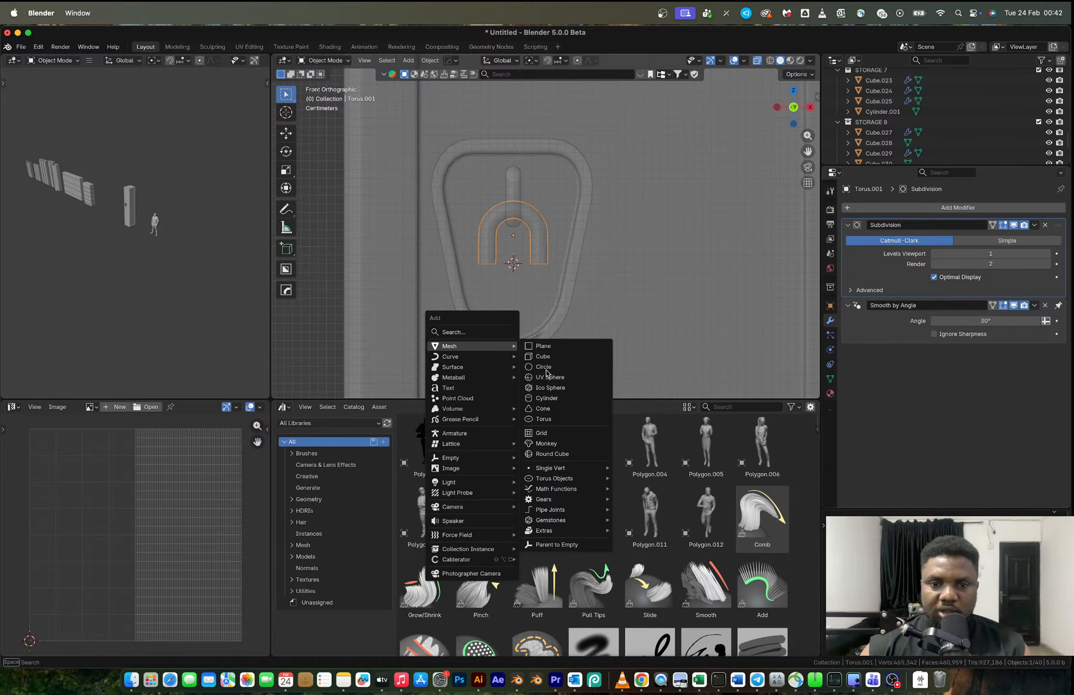
left_click(553, 397)
left_click(386, 321)
left_click(425, 341)
key("s")
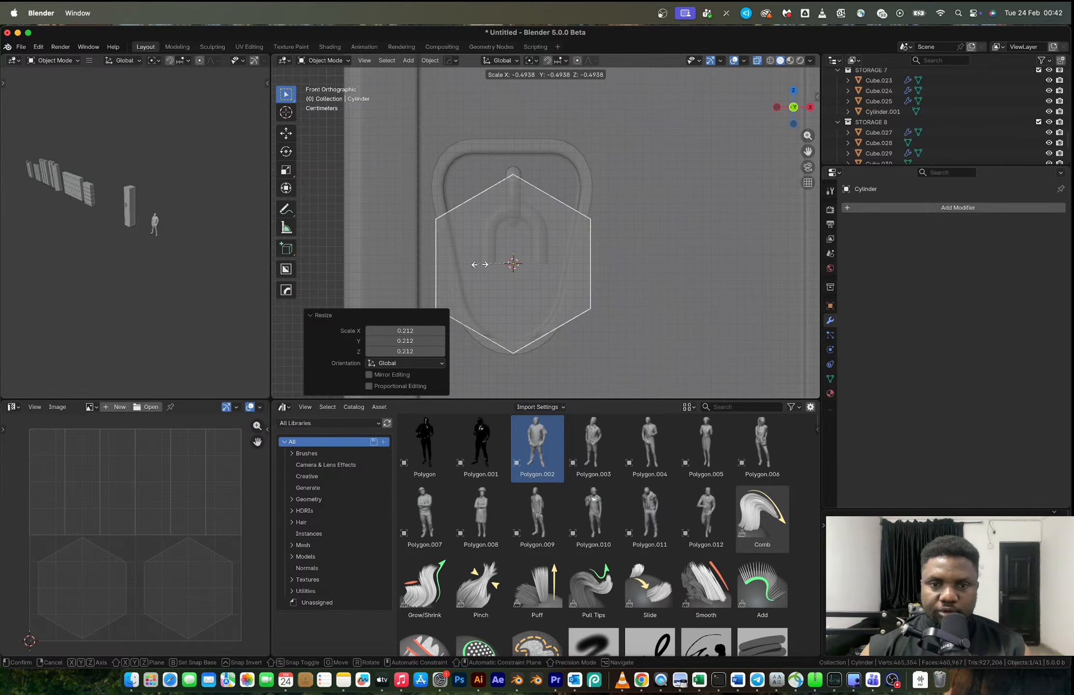
left_click(525, 273)
key("g")
key("z")
left_click(530, 292)
- Scale the fixed loop, shackle and padlock body together and shift them along Z within the recess
left_click(539, 223, "shift")
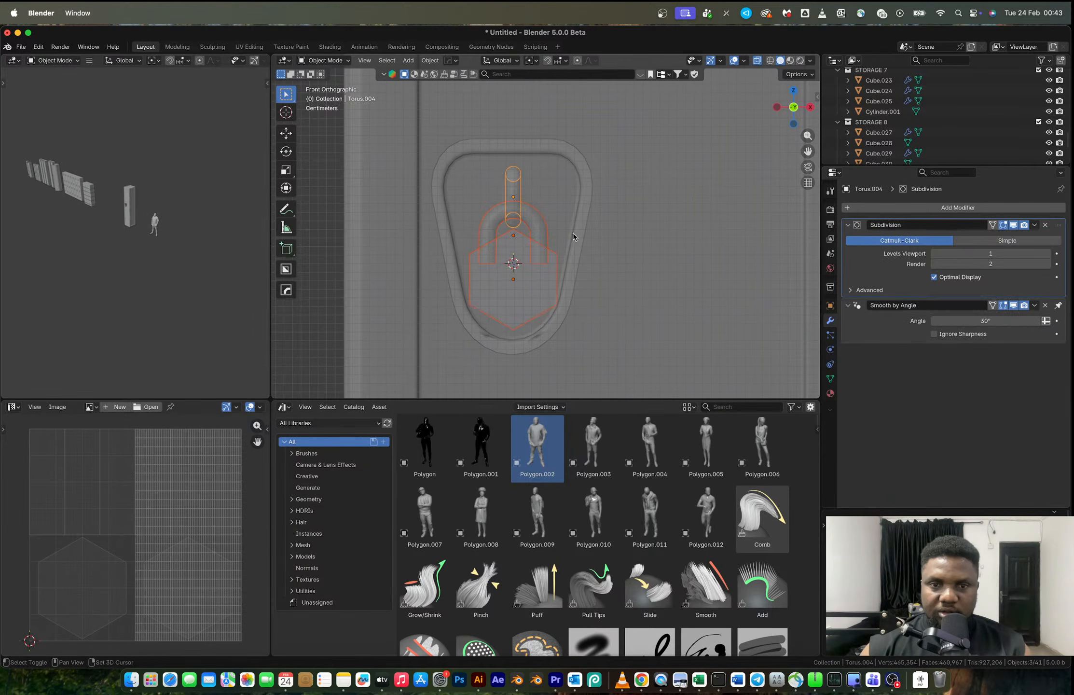
key("s")
left_click(596, 252)
key("g")
key("z")
left_click(588, 247)
- Flatten the hexagonal padlock body by scaling it to 0.355 along Y
left_click(523, 259)
key("alt+z")
middle_click_drag(529, 263, 582, 291)
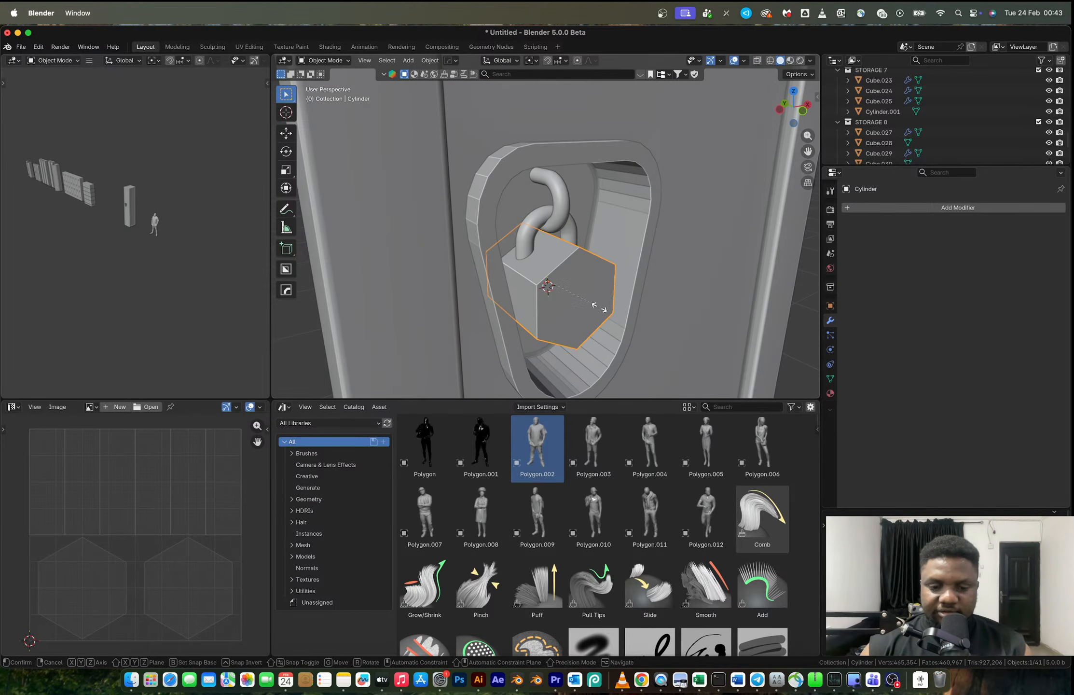
key("s")
key("y")
left_click(566, 293)
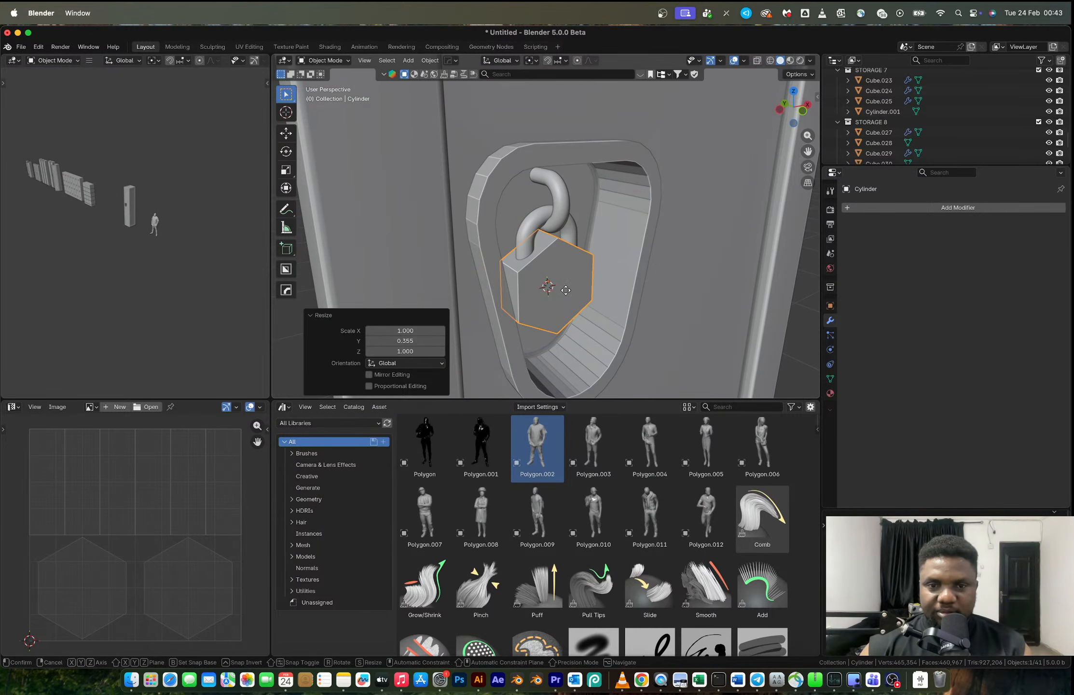
- Select the padlock body's front and back hexagonal faces
key("Tab")
key("3")
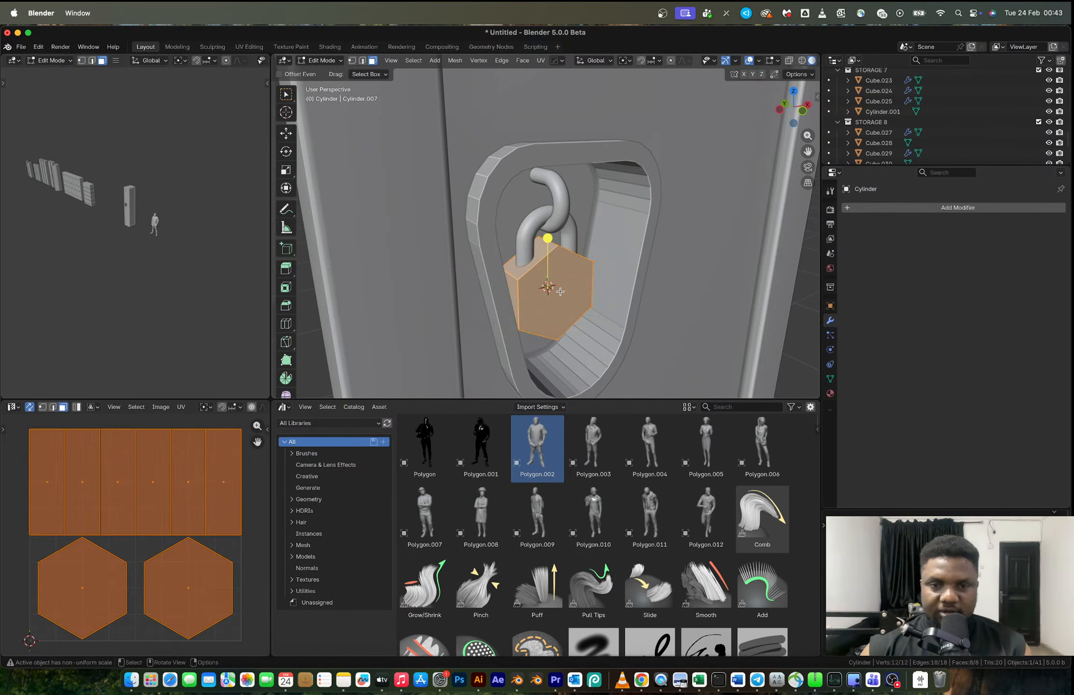
left_click(550, 287)
middle_click_drag(548, 286, 647, 281)
key("alt+z")
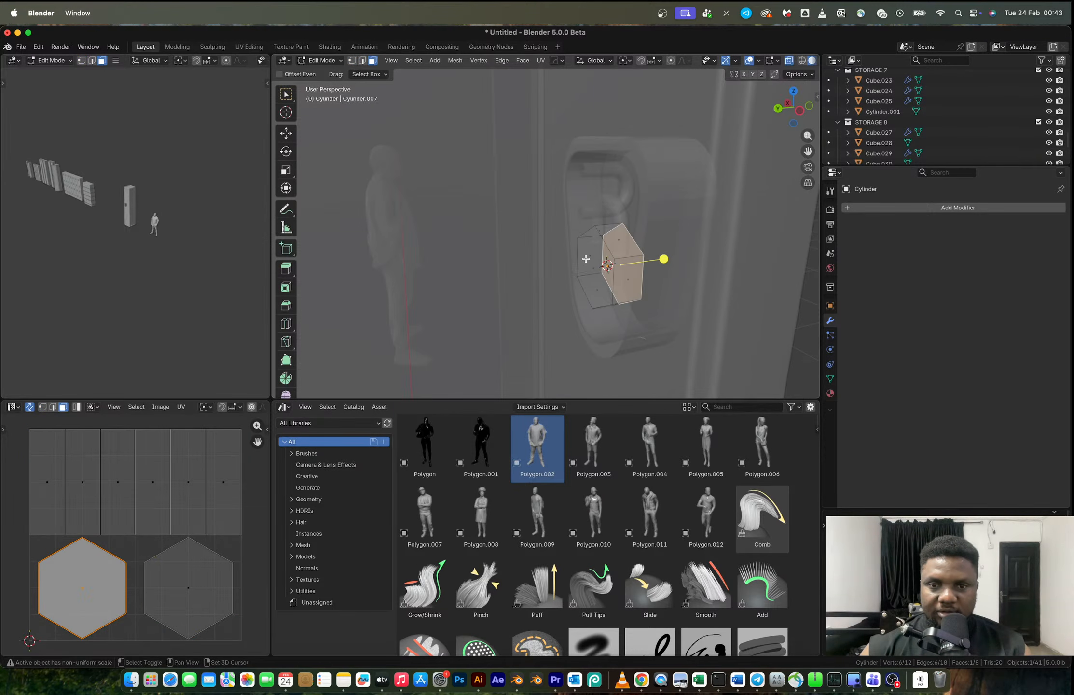
left_click(585, 259, "shift")
mouse_move(585, 259)
middle_mouse_down()
mouse_move(520, 272)
mouse_move(534, 280)
middle_mouse_up()
key("alt+z")
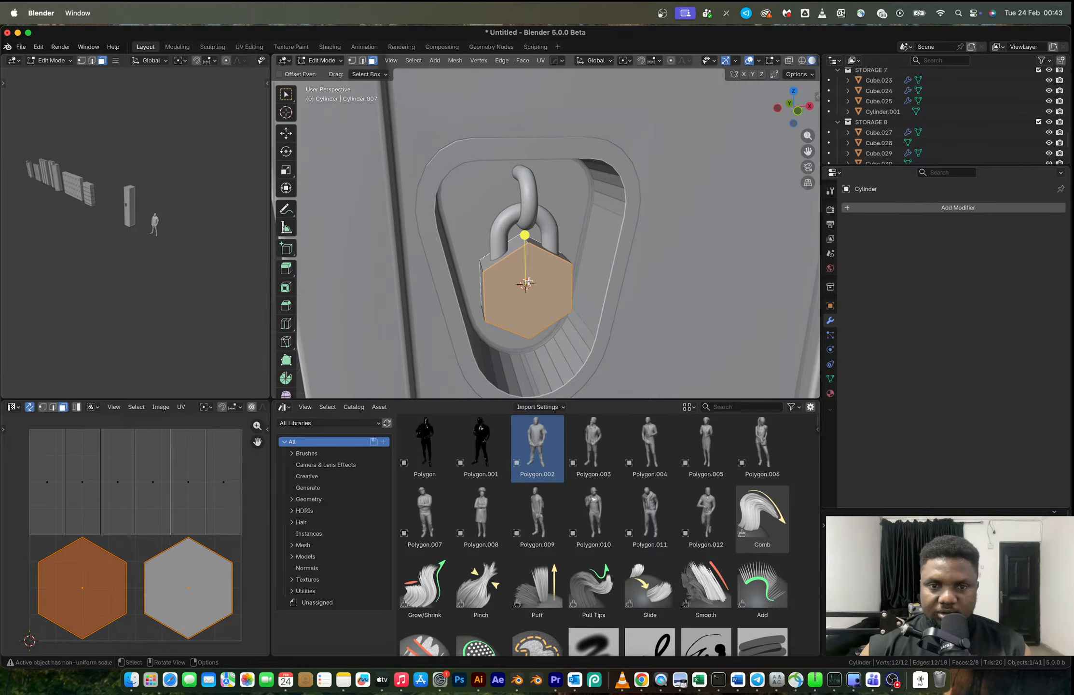
- Try a three-segment 60° Hard Ops bevel with a level 1 subdivision on the padlock body, and undo both
key("Tab")
scroll(530, 284, "up", 3)
key("q")
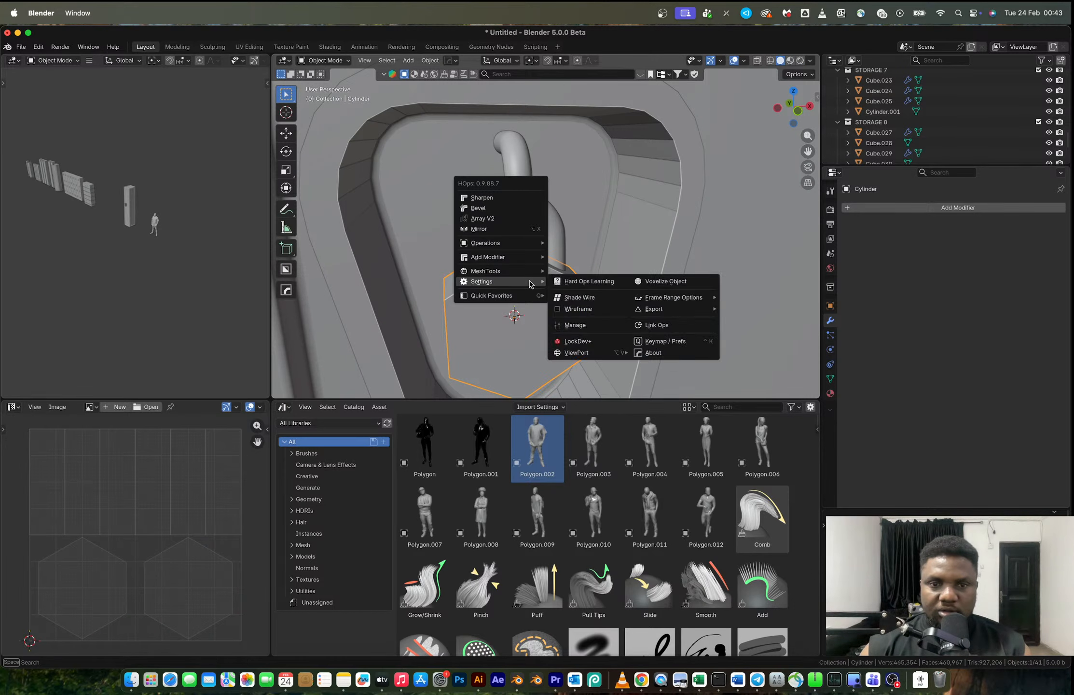
left_click(505, 209)
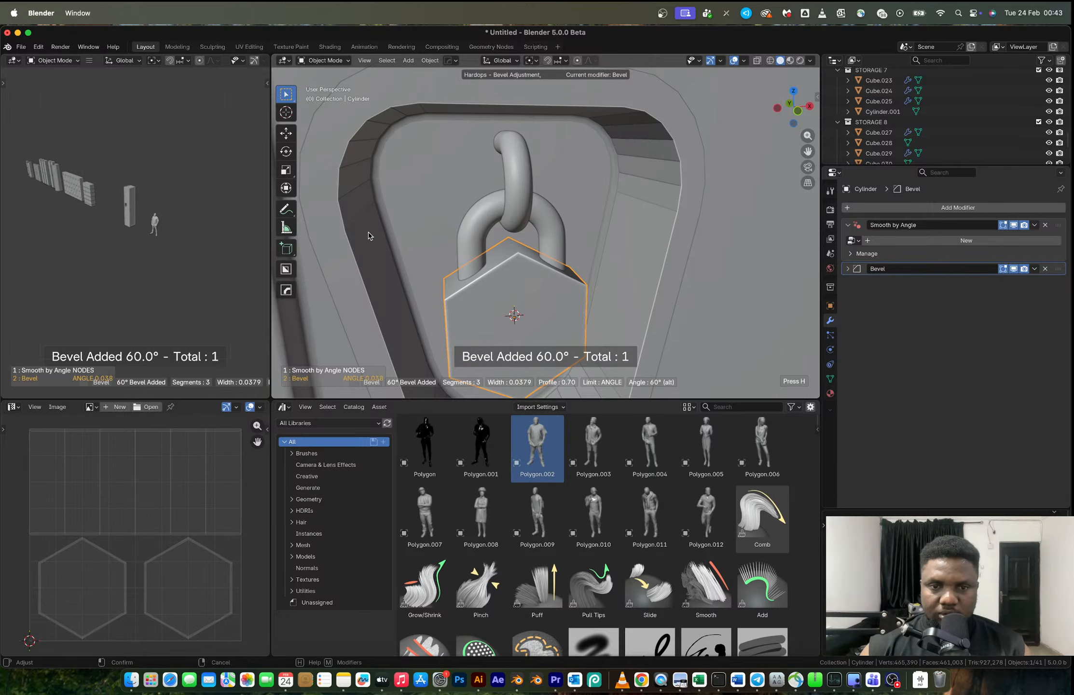
key("ctrl+1")
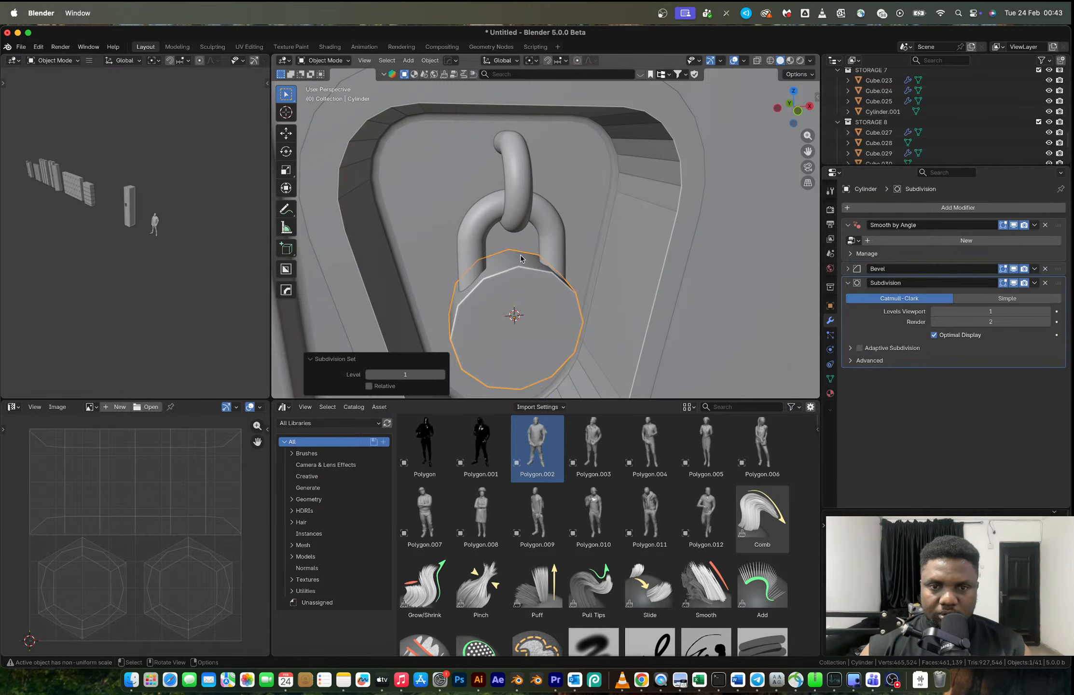
key("ctrl+z")
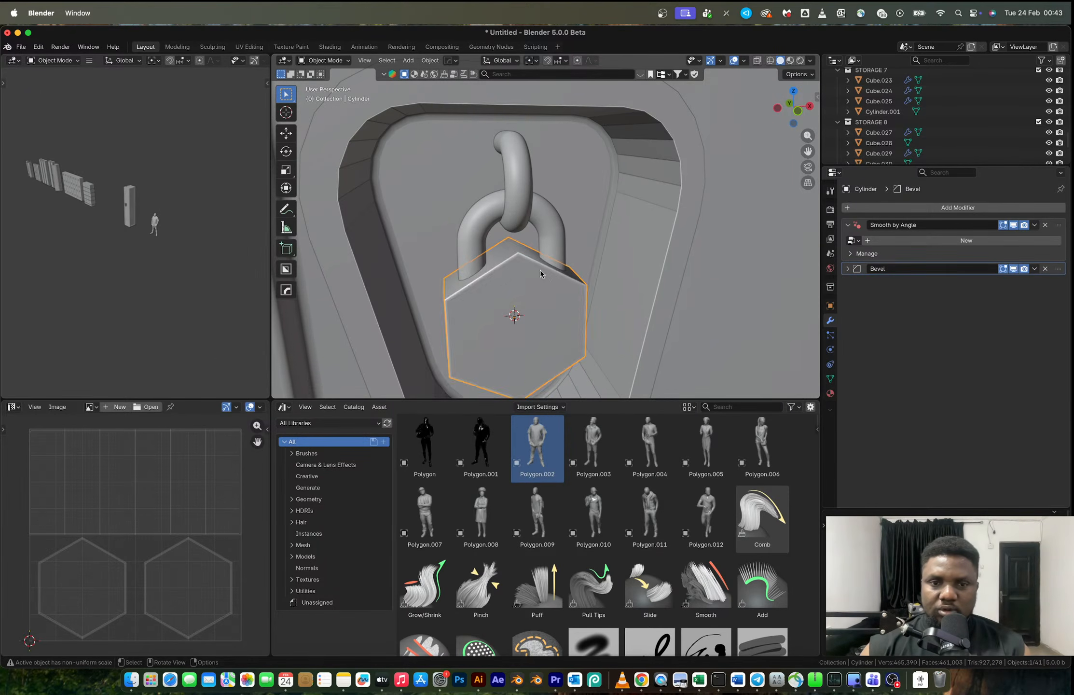
middle_click_drag(540, 269, 553, 271)
key("ctrl+z")
- Bevel all edges of the padlock body 0.0392 m with 6 segments, and add a level 1 subdivision
key("Tab")
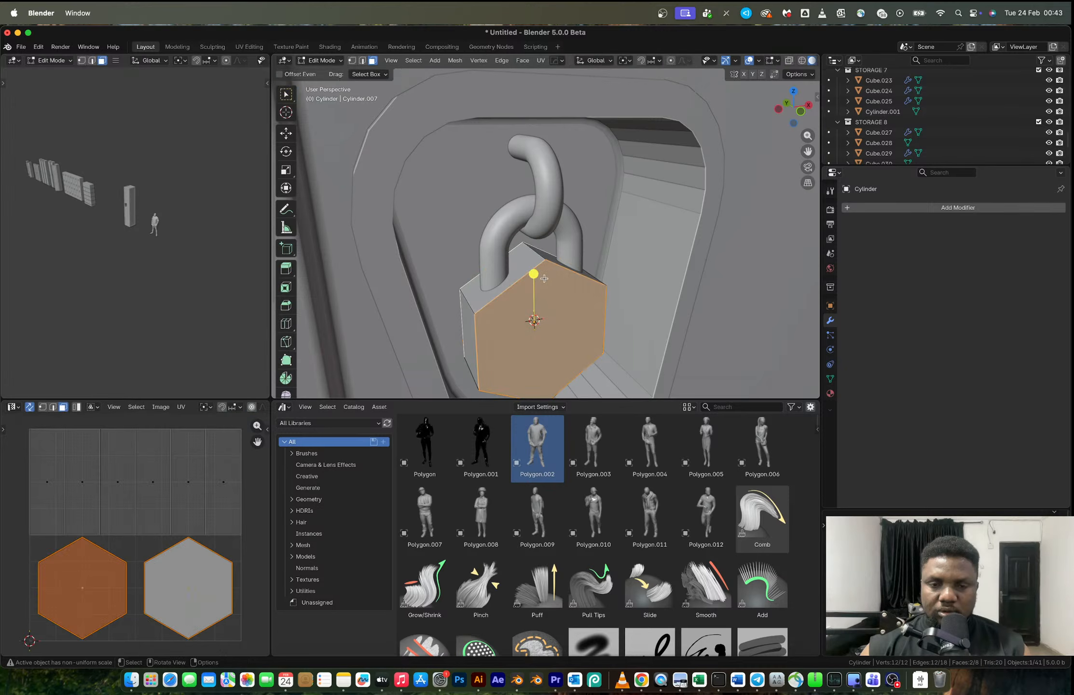
key("2")
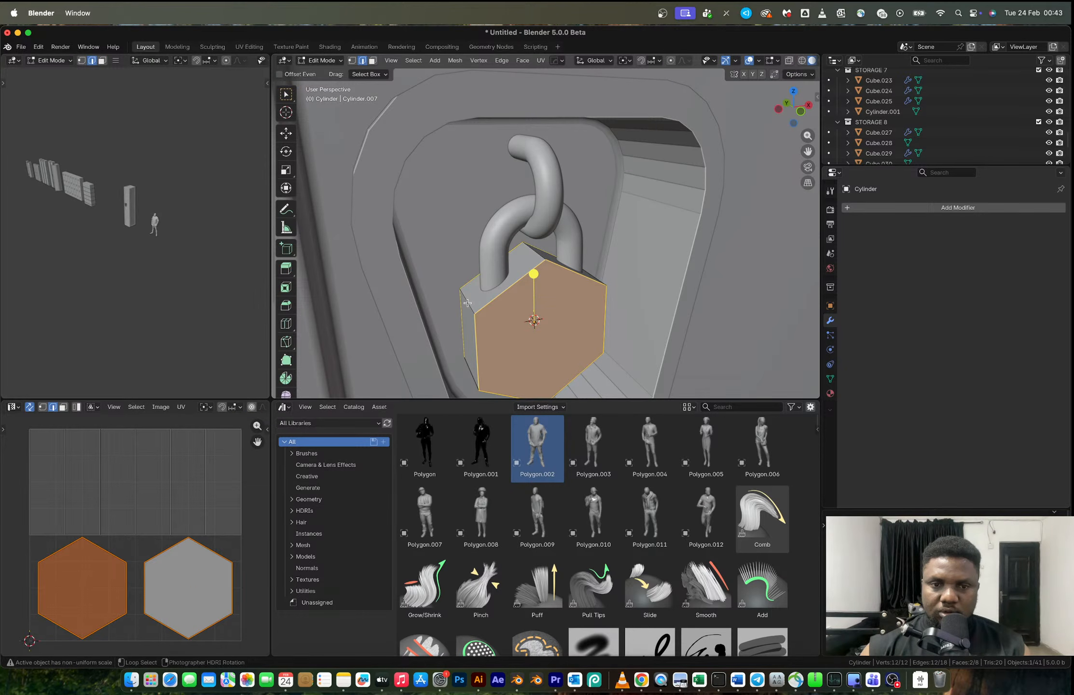
key("ctrl+l")
key("ctrl+b")
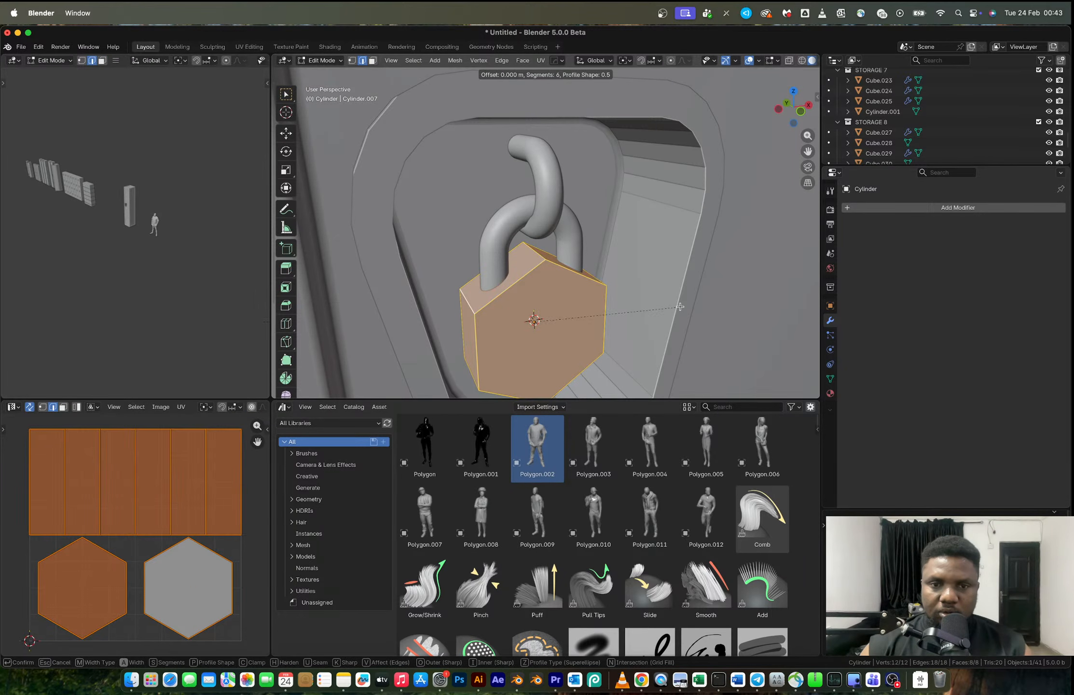
left_click(694, 308)
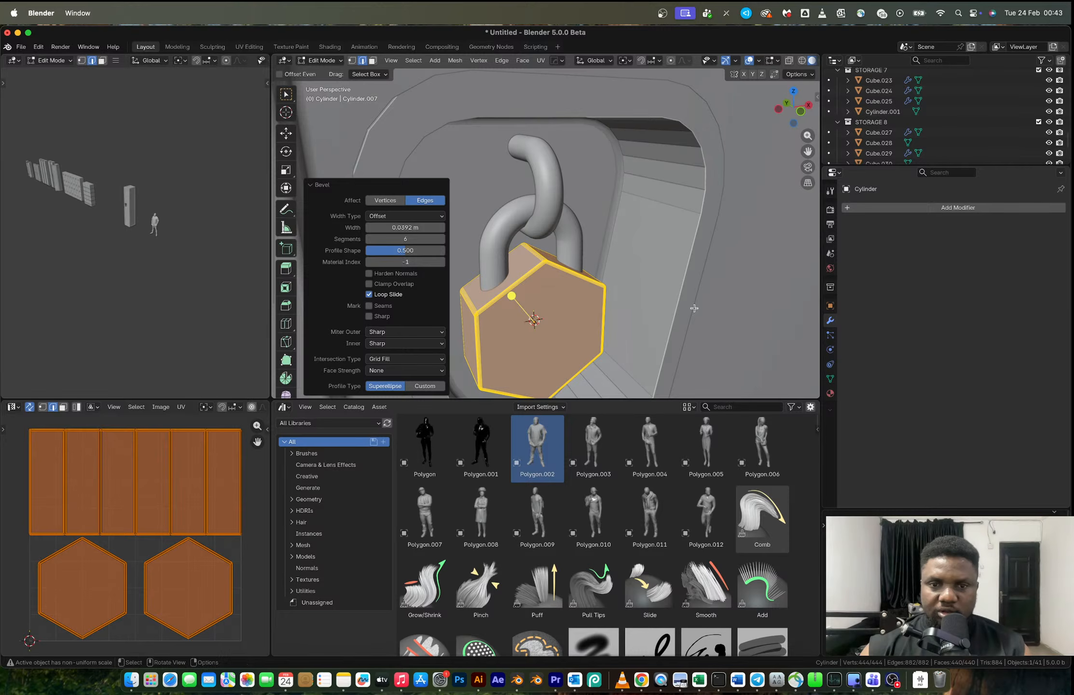
key("Tab")
key("ctrl+1")
- Inset the padlock body's front face by 0.355 m and try rounding it with LoopTools Circle
scroll(693, 307, "down", 3)
middle_click_drag(694, 307, 507, 273)
key("Tab")
scroll(503, 271, "up", 3)
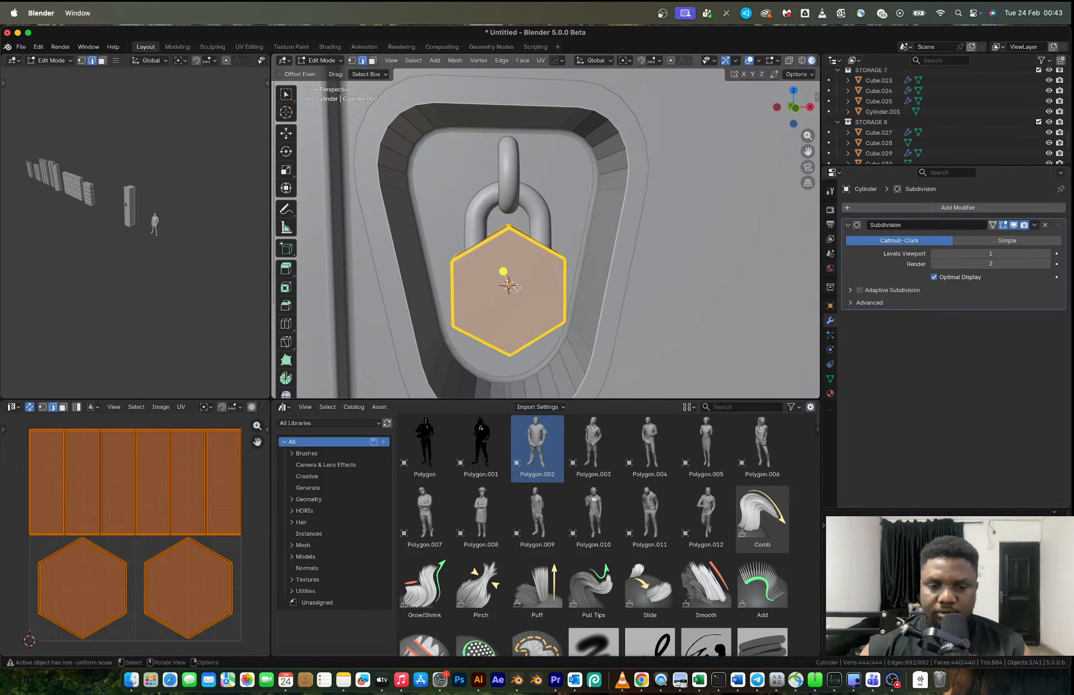
left_click(510, 295)
key("i")
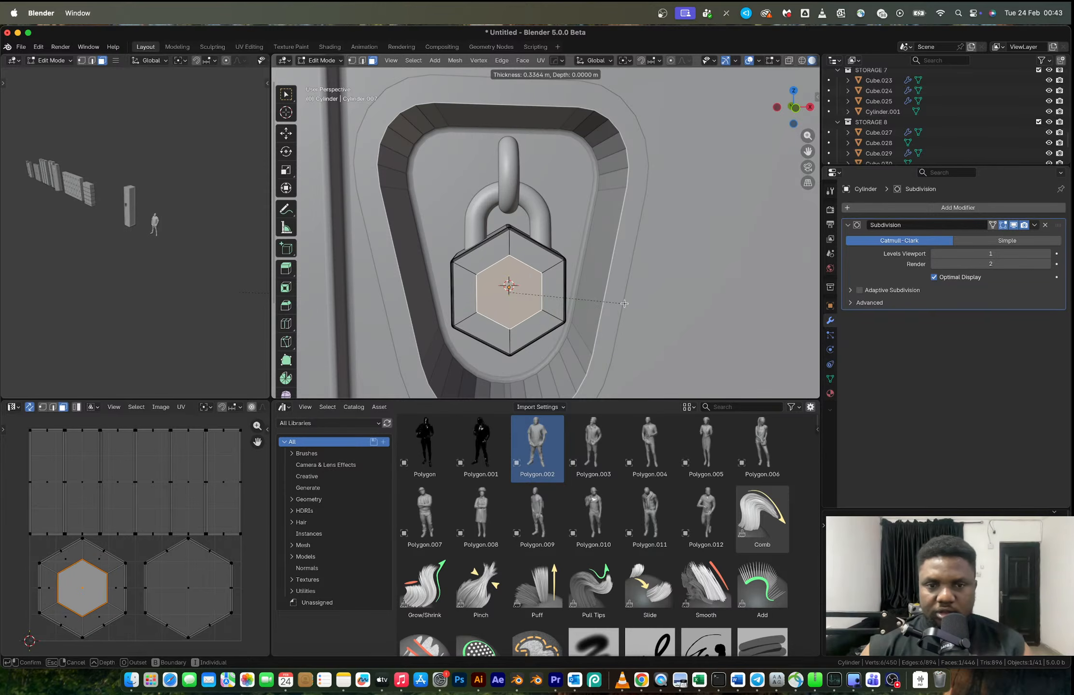
left_click(511, 307)
right_click(547, 302)
mouse_move(553, 288)
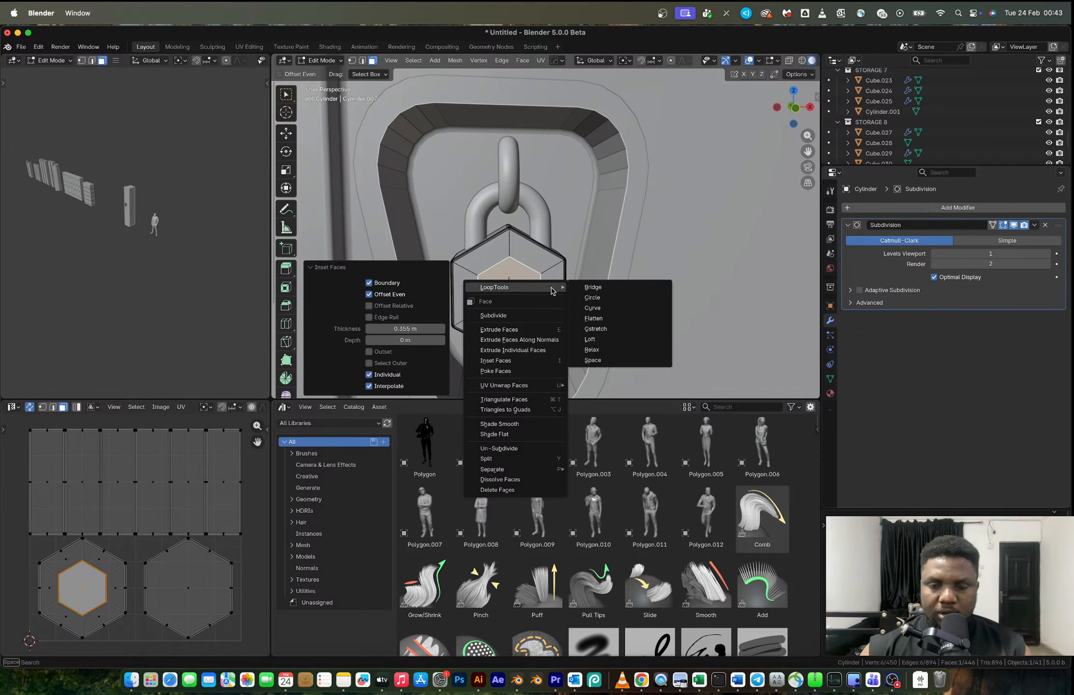
left_click(600, 301)
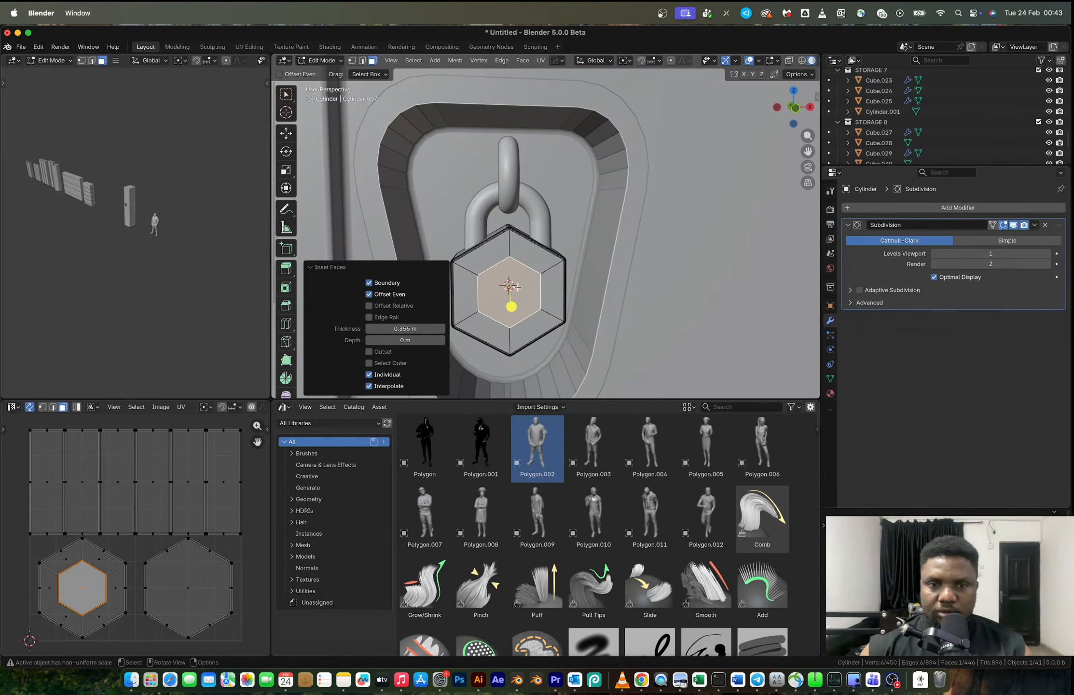
- Try extruding the inset front face inward twice, and undo both extrusions
middle_click_drag(511, 282, 626, 322)
key("e")
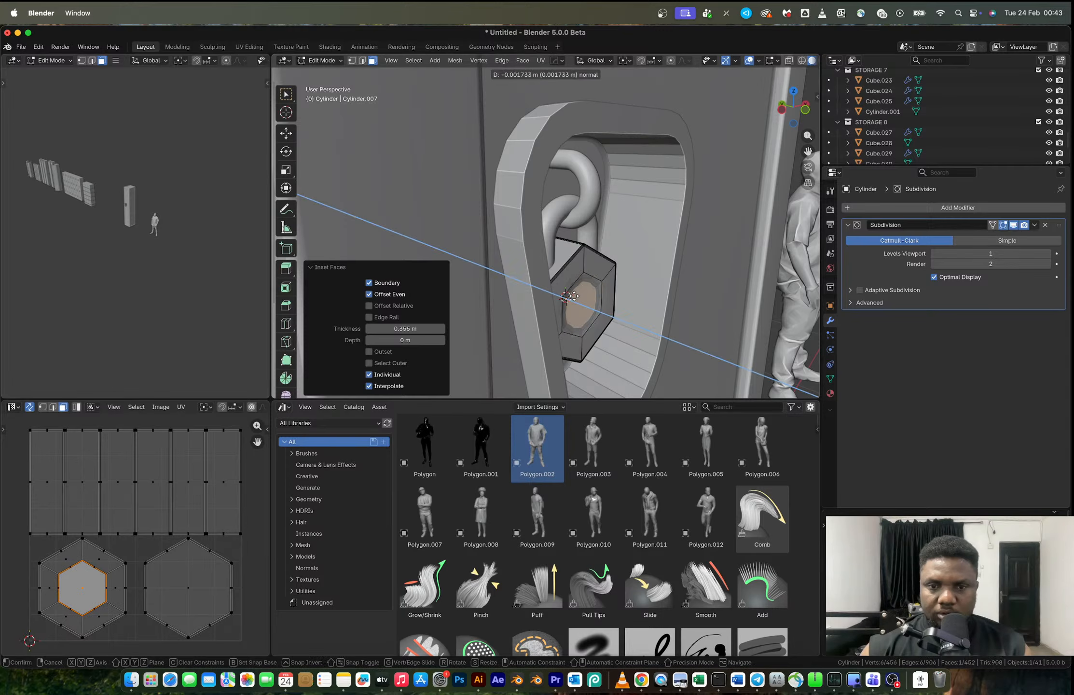
left_click(573, 296)
key("e")
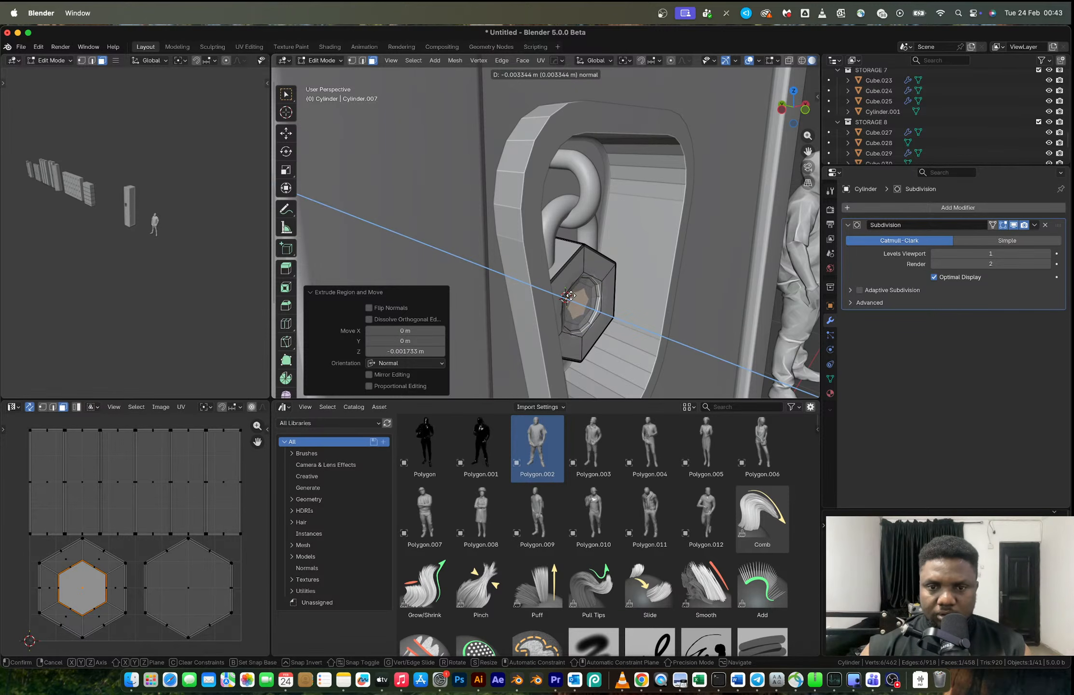
left_click(570, 295)
middle_click_drag(614, 290, 593, 285)
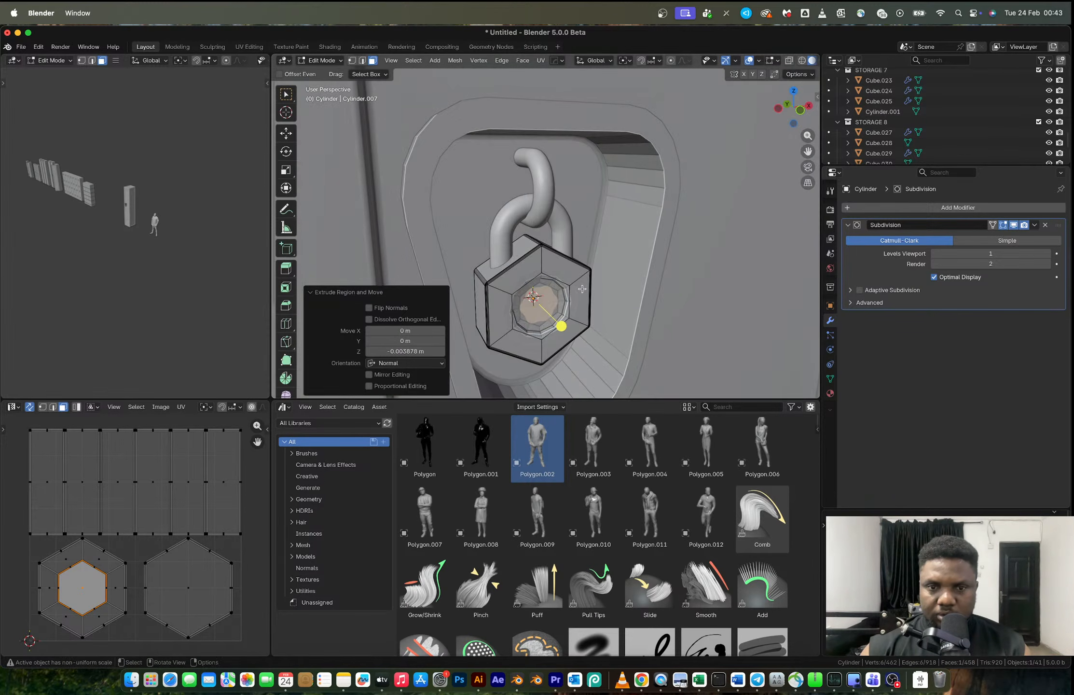
key("super+z")
key("super+z")
- Narrow the padlock's inset front face by scaling it to about 0.44 along X
key("s")
key("x")
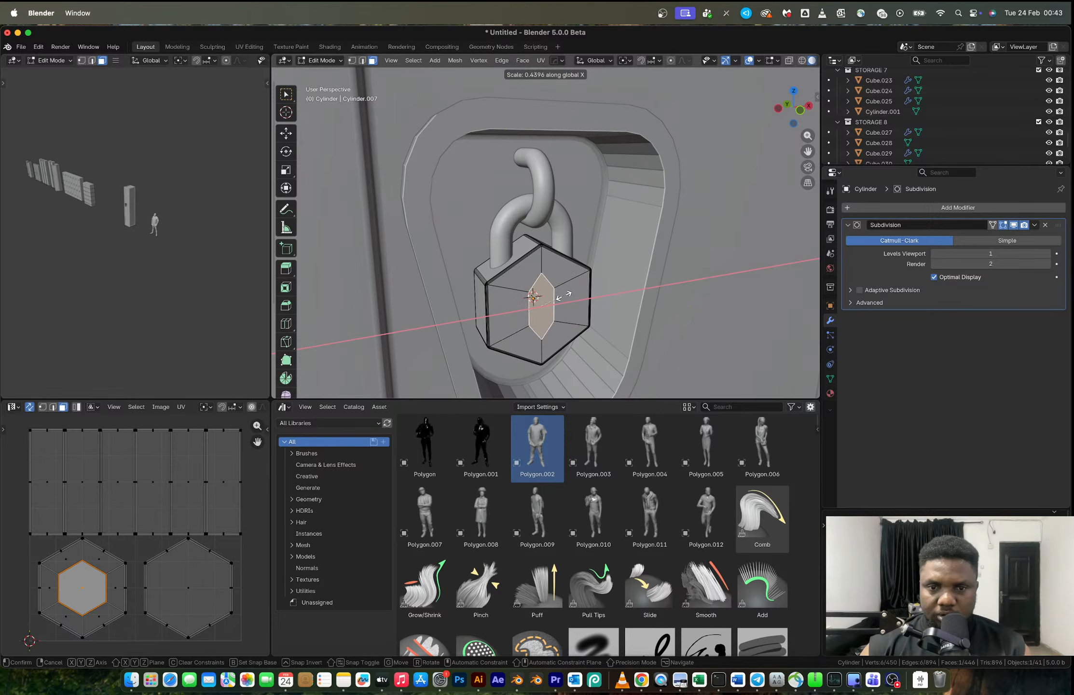
left_click(561, 297)
key("Tab")
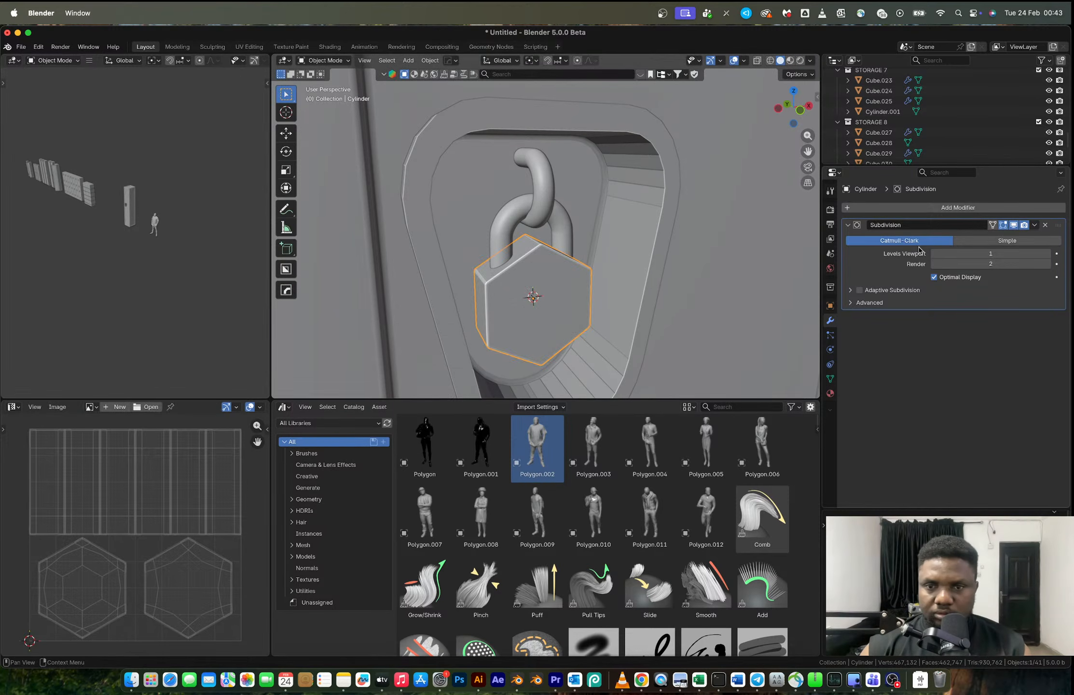
- Try applying the padlock body's subdivision and rounding the inset faces with LoopTools Circle, and undo these changes
key("ctrl+a")
key("Tab")
scroll(574, 296, "up", 4)
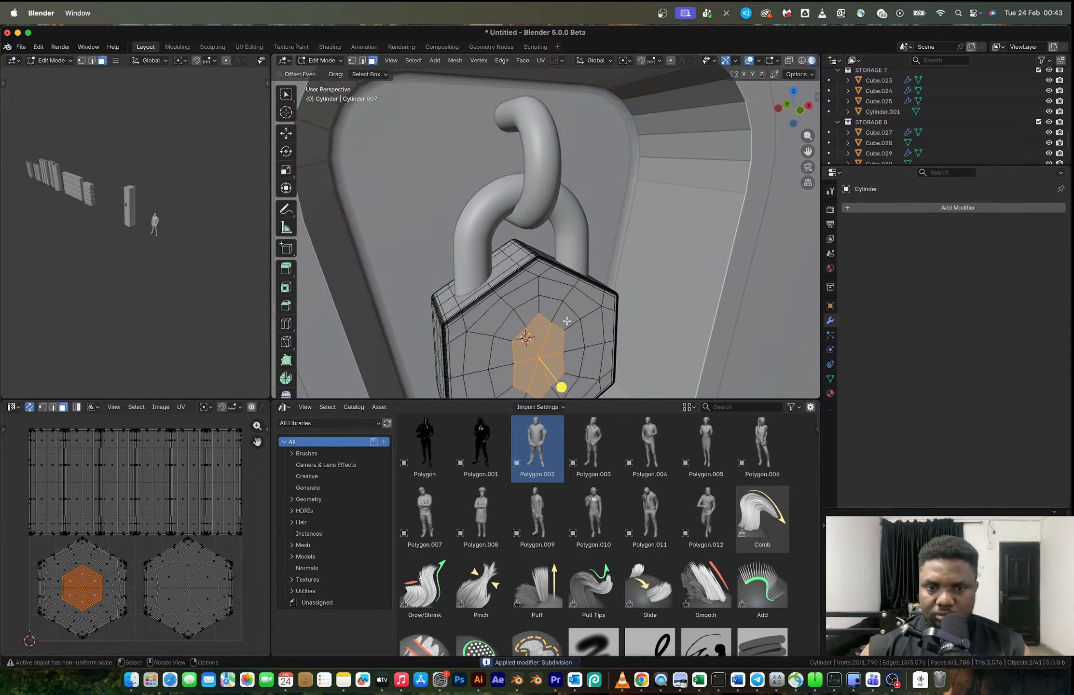
right_click(562, 263)
mouse_move(564, 250)
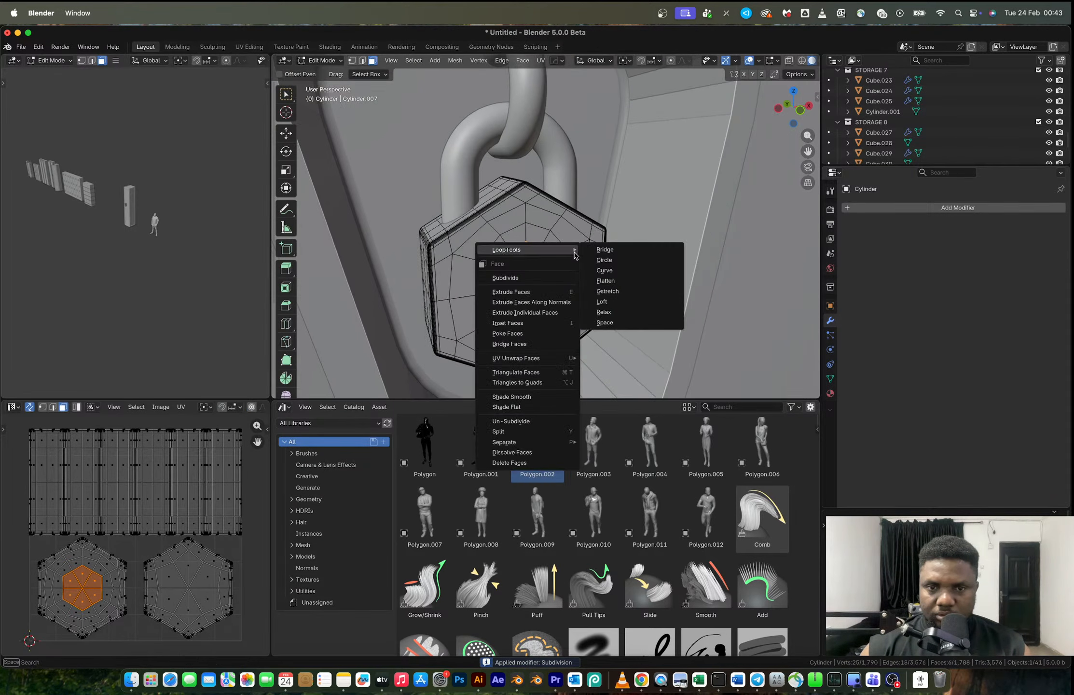
left_click(606, 262)
key("ctrl+z")
middle_click_drag(613, 288, 569, 277)
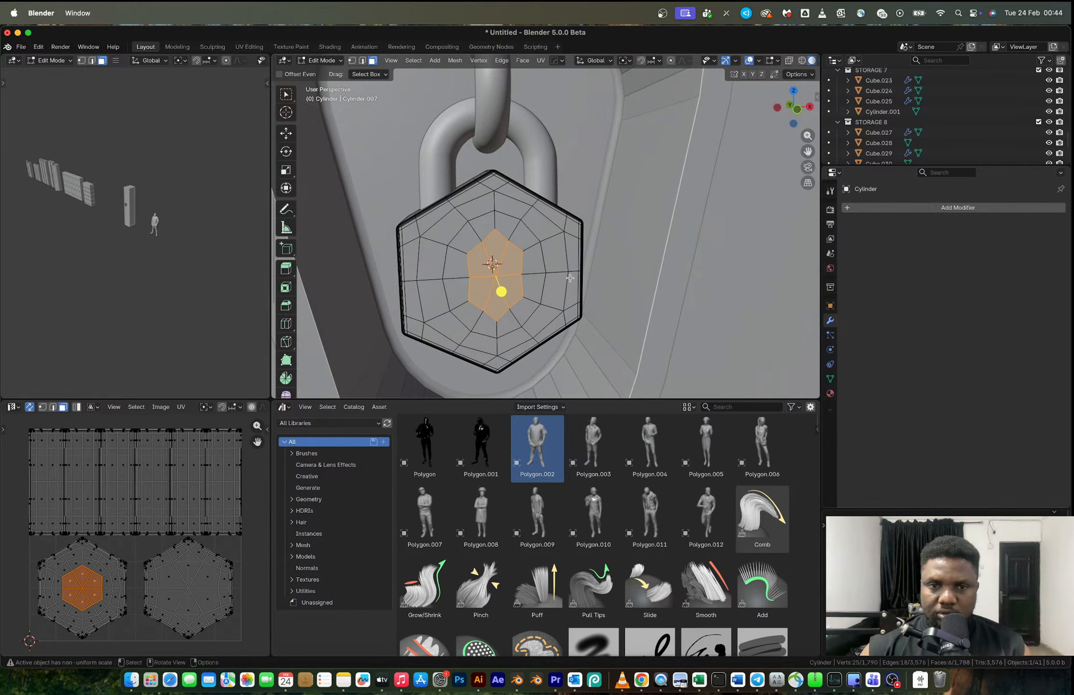
key("Tab")
key("ctrl+1")
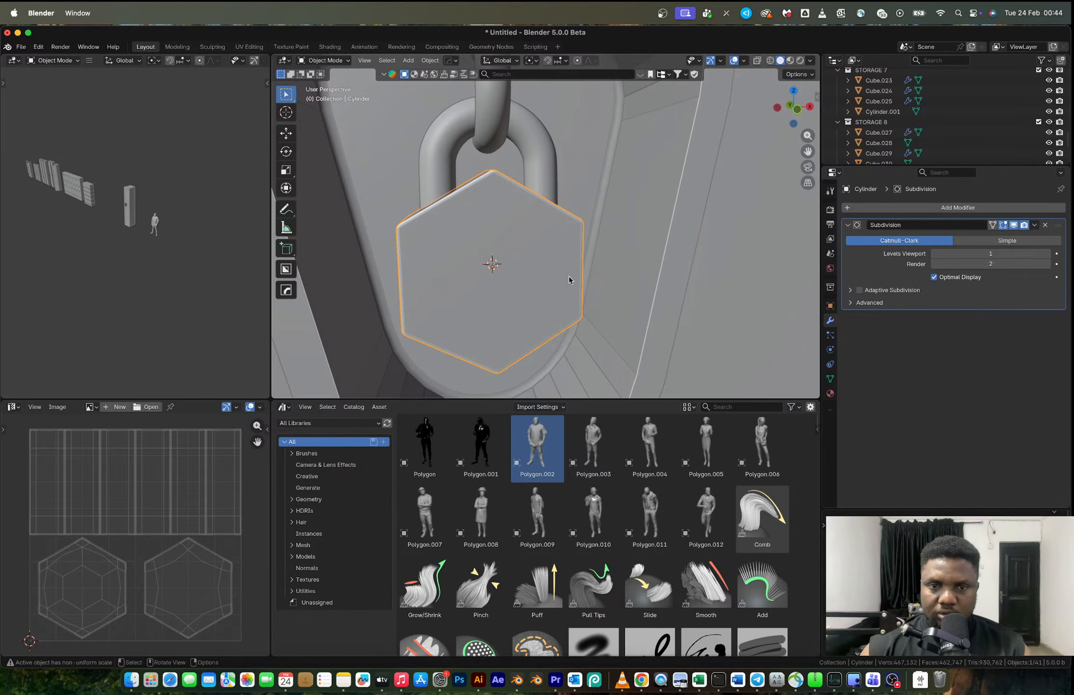
- Examine the padlock inside the locker's recessed handle, and switch to the browser's high school locker reference photo
scroll(569, 276, "down", 5)
scroll(545, 251, "down", 7)
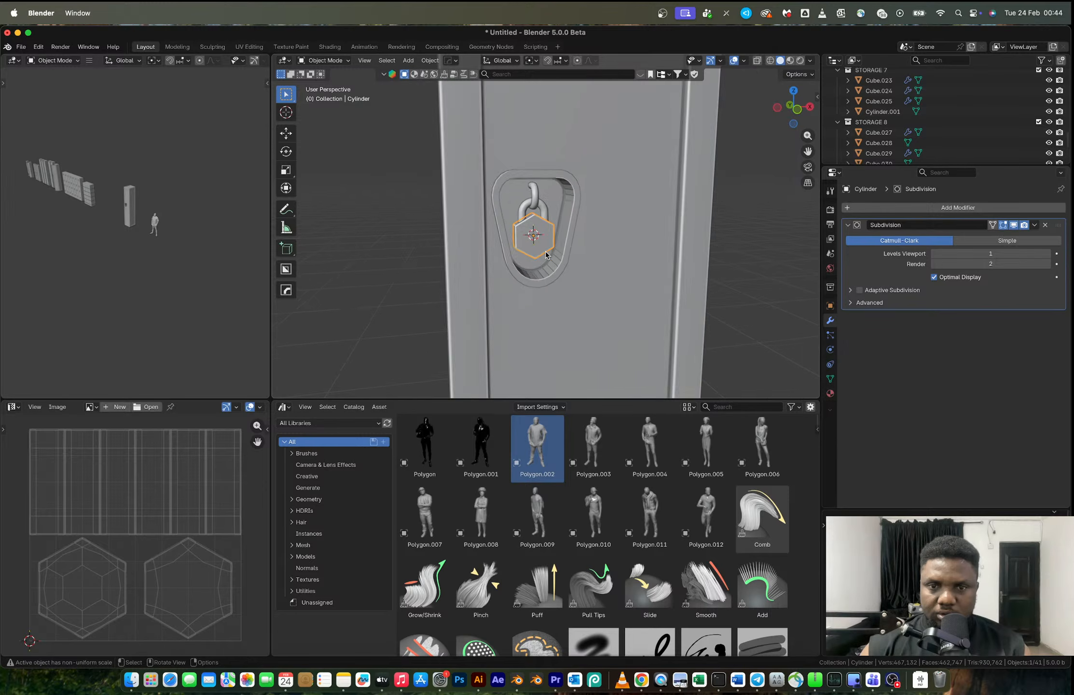
left_click(555, 230)
right_click(556, 230)
left_click(557, 231)
middle_click_drag(585, 225, 563, 263)
left_click(638, 225)
scroll(636, 226, "down", 5)
key("ctrl+Right")
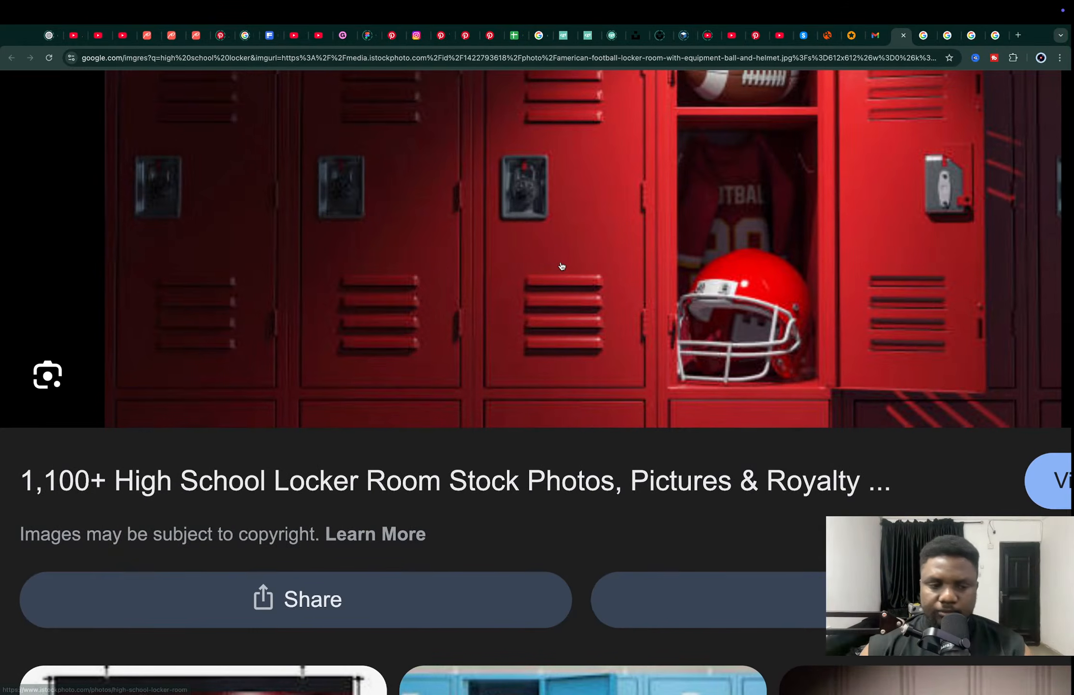
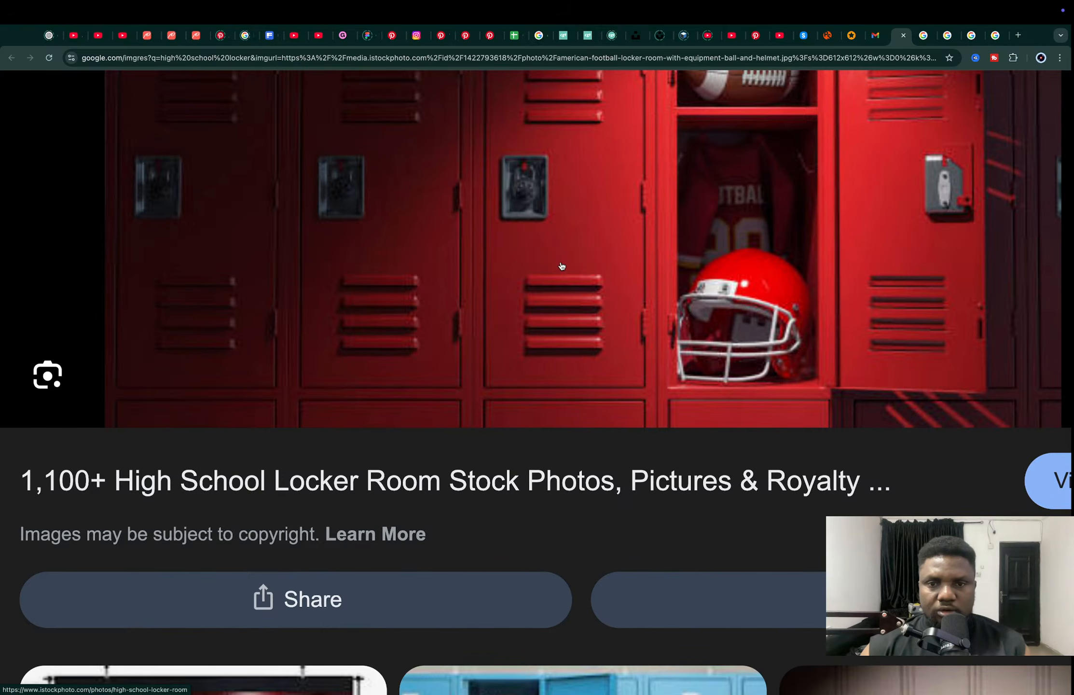
- Switch back to Blender and place the 3D cursor on the locker door's seam beside the upper vents
key("super+Tab")
middle_click_drag(561, 264, 590, 199)
key("Tab")
left_click(581, 177)
key("Tab")
left_click(582, 177)
key("Tab")
key("2")
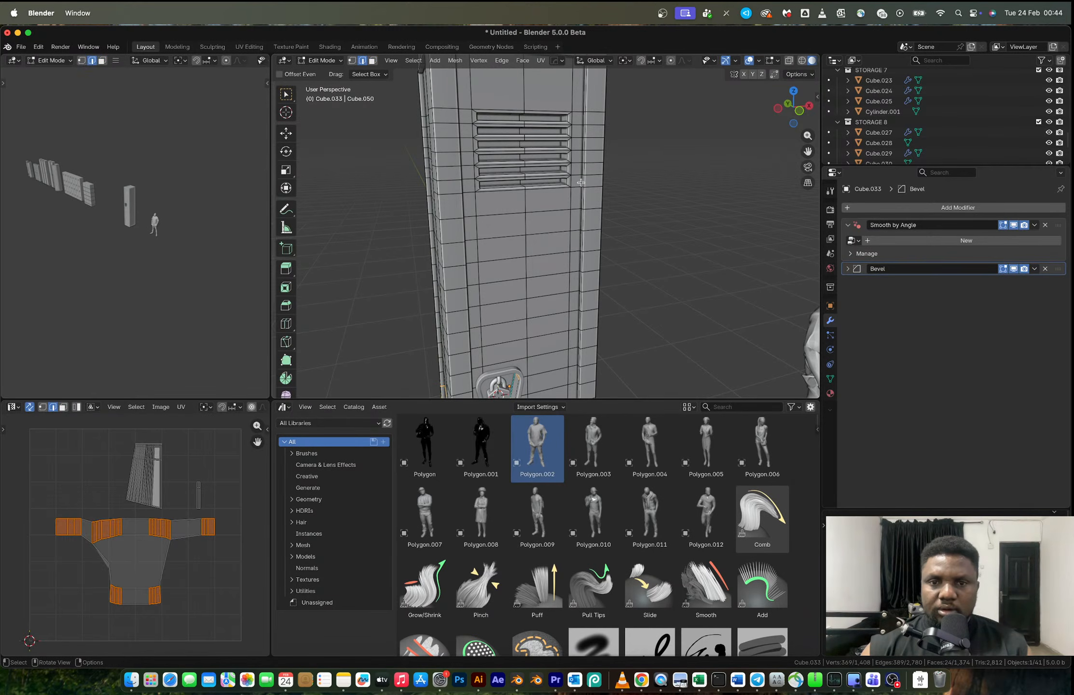
left_click(580, 196)
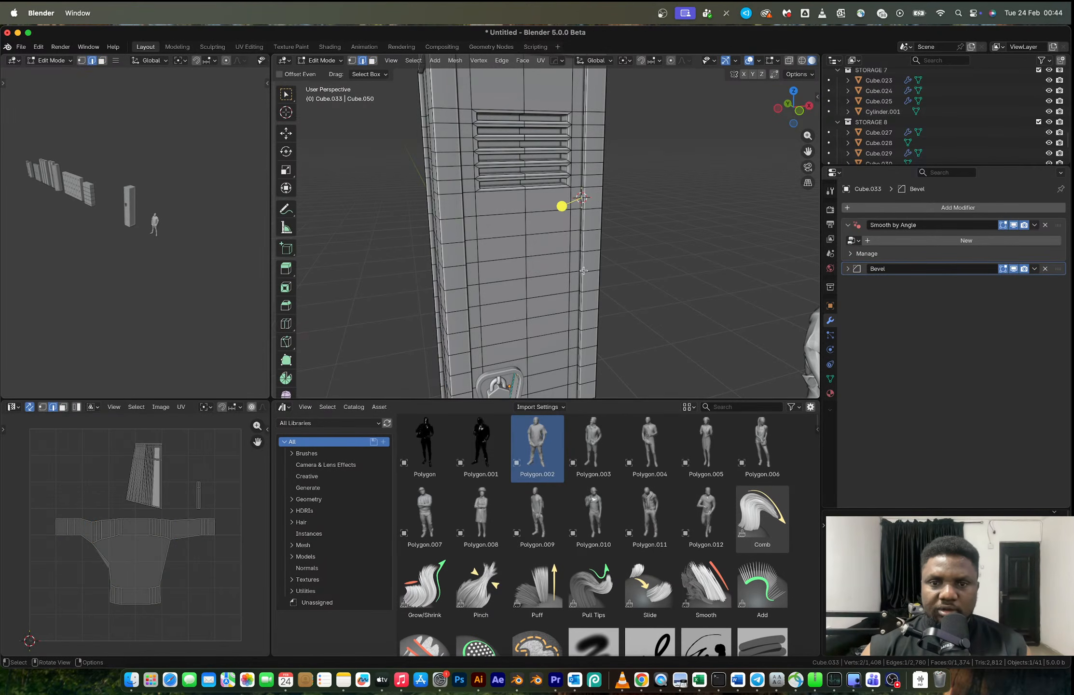
- Add a cylinder mesh with 32 vertices at the 3D cursor
key("Tab")
key("shift+a")
mouse_move(570, 243)
left_click(639, 295)
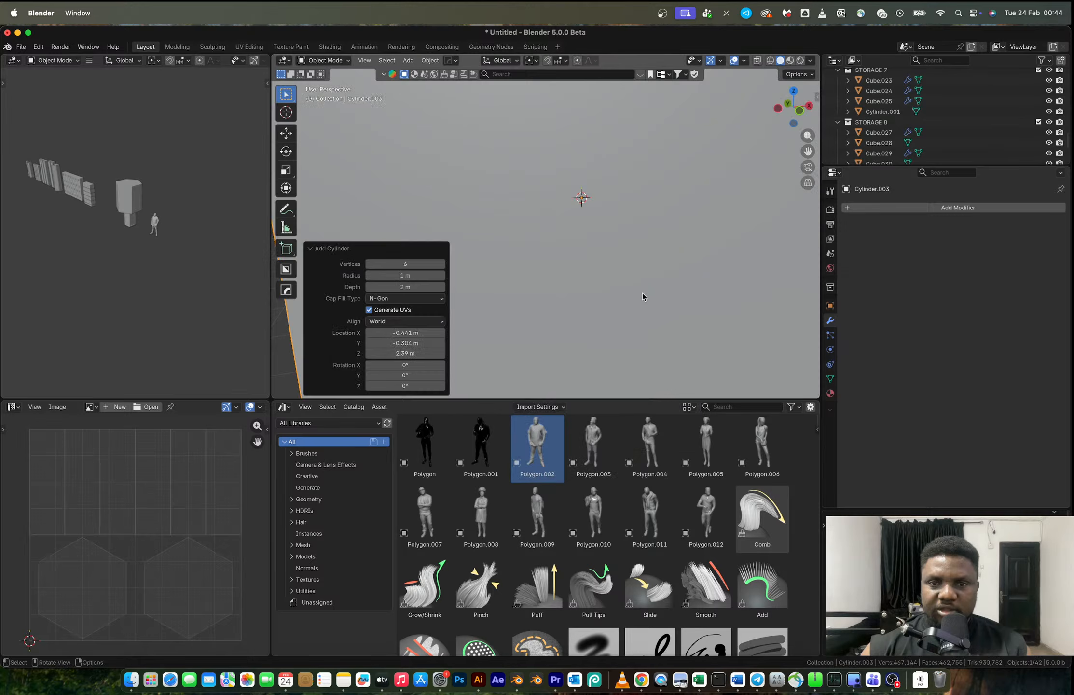
key("s")
right_click(614, 247)
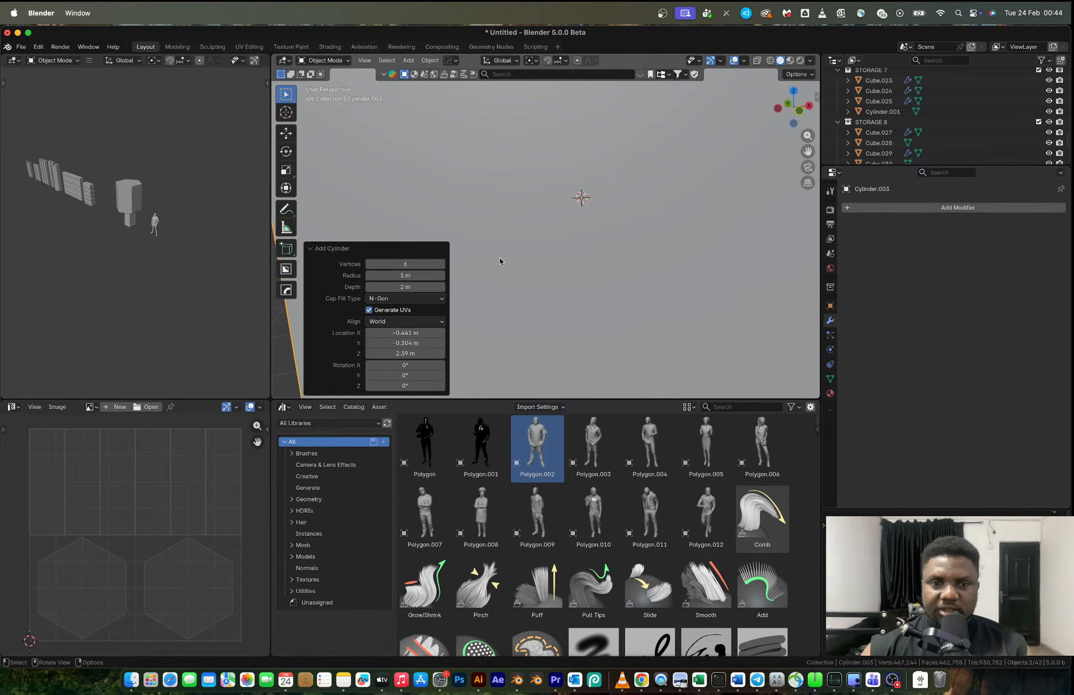
left_click(407, 264)
type("32")
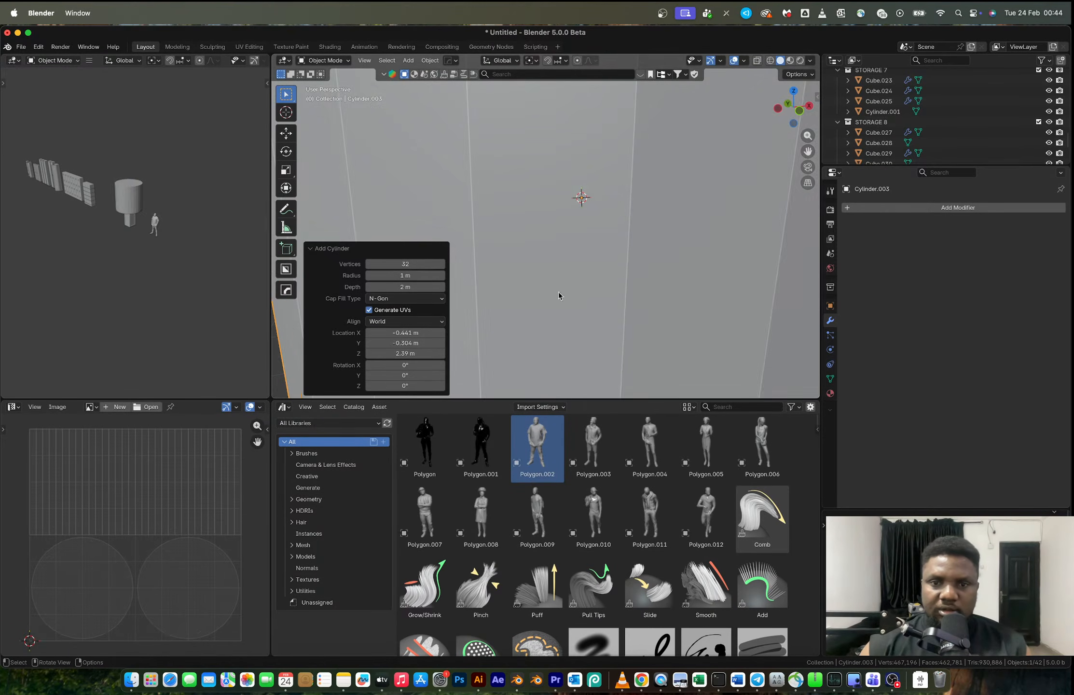
key("Return")
- Shrink the cylinder down to the door seam's width and stretch it along Z into a slim hinge
key("s")
left_click(657, 279)
key("s")
left_click(581, 199)
key("s")
key("z")
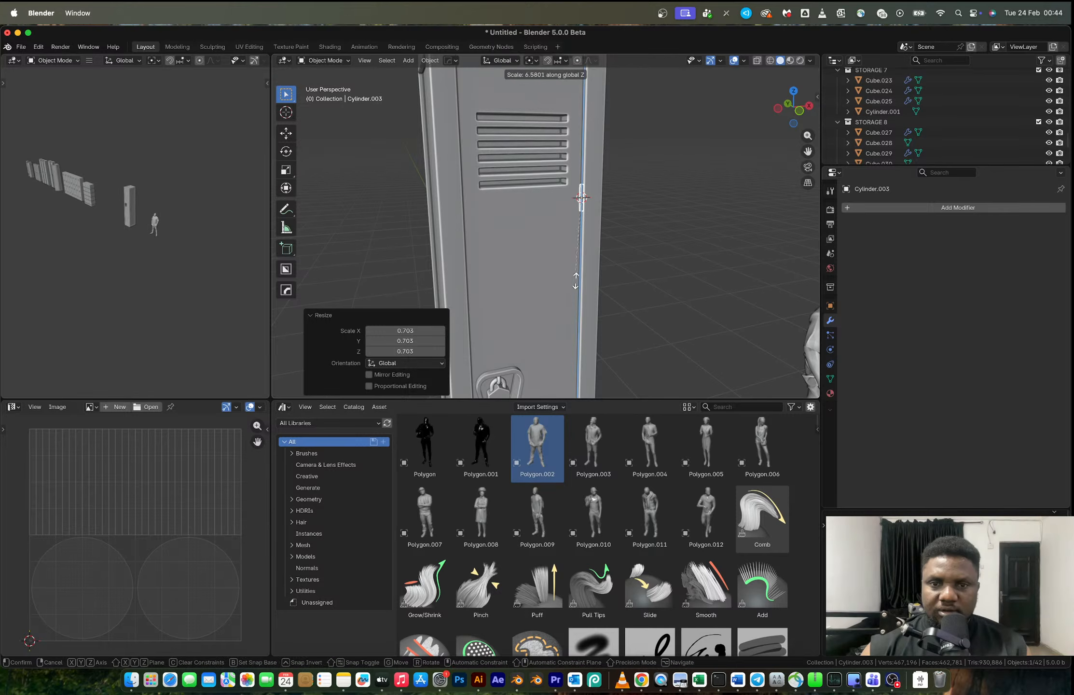
left_click(588, 395)
- Shift the hinge cylinder about -0.0036 m along X so it sits on the door seam
left_click(642, 213)
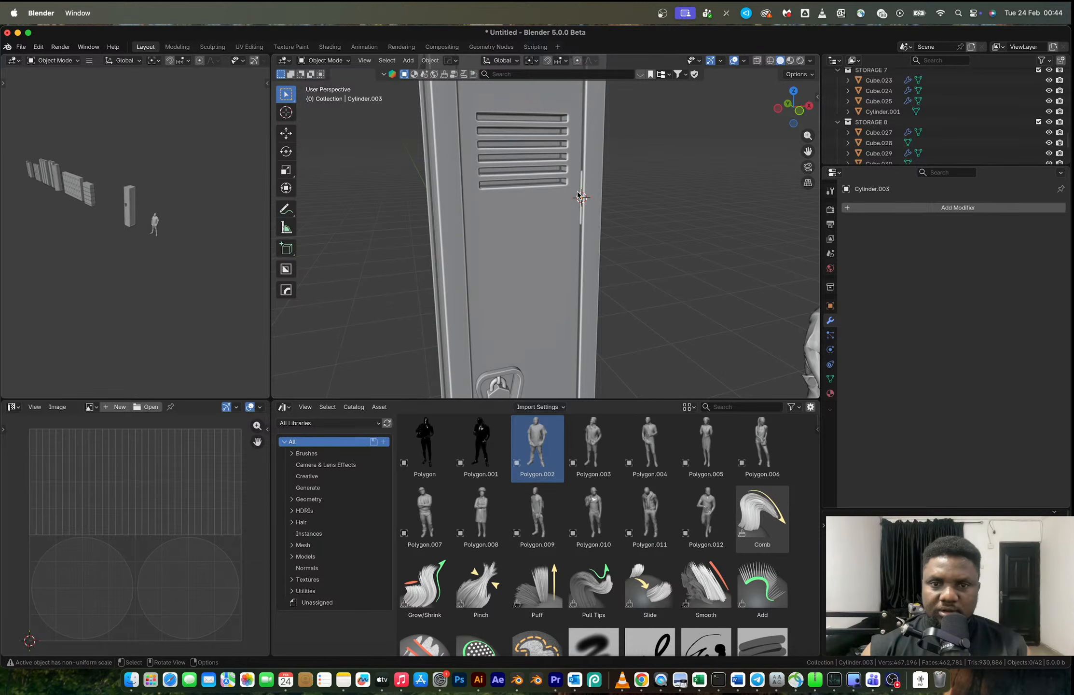
left_click(581, 182)
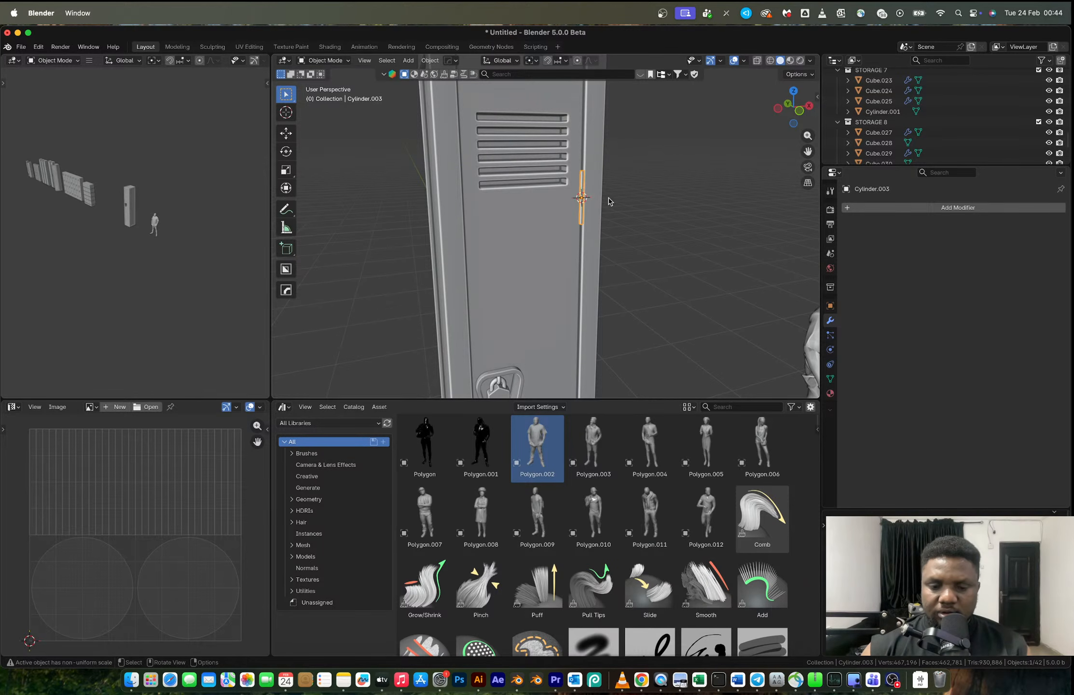
key("g")
key("y")
key("x")
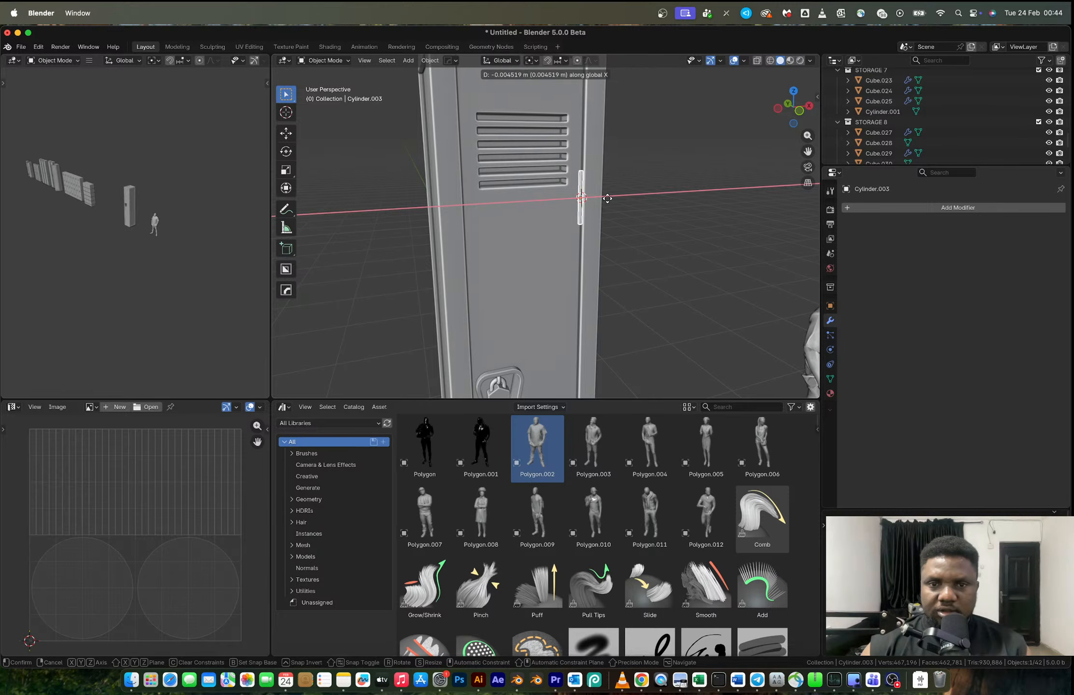
left_click(601, 205)
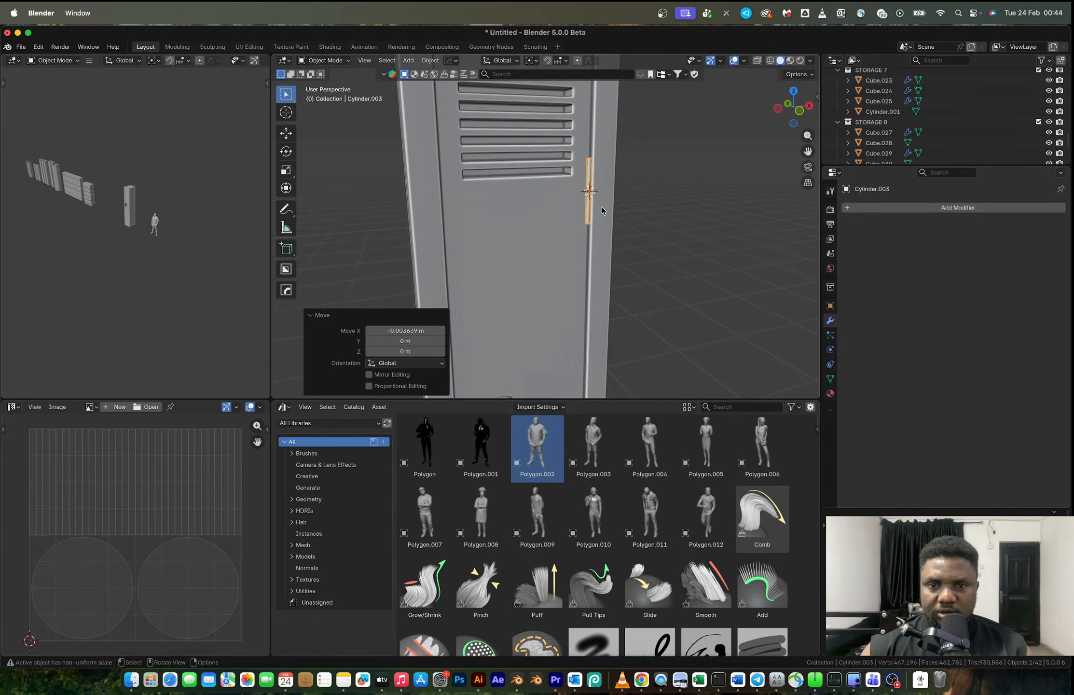
- Scale the hinge to about 0.915 along Z and raise it about 0.127 m
key("s")
key("z")
left_click(602, 229)
key("g")
key("z")
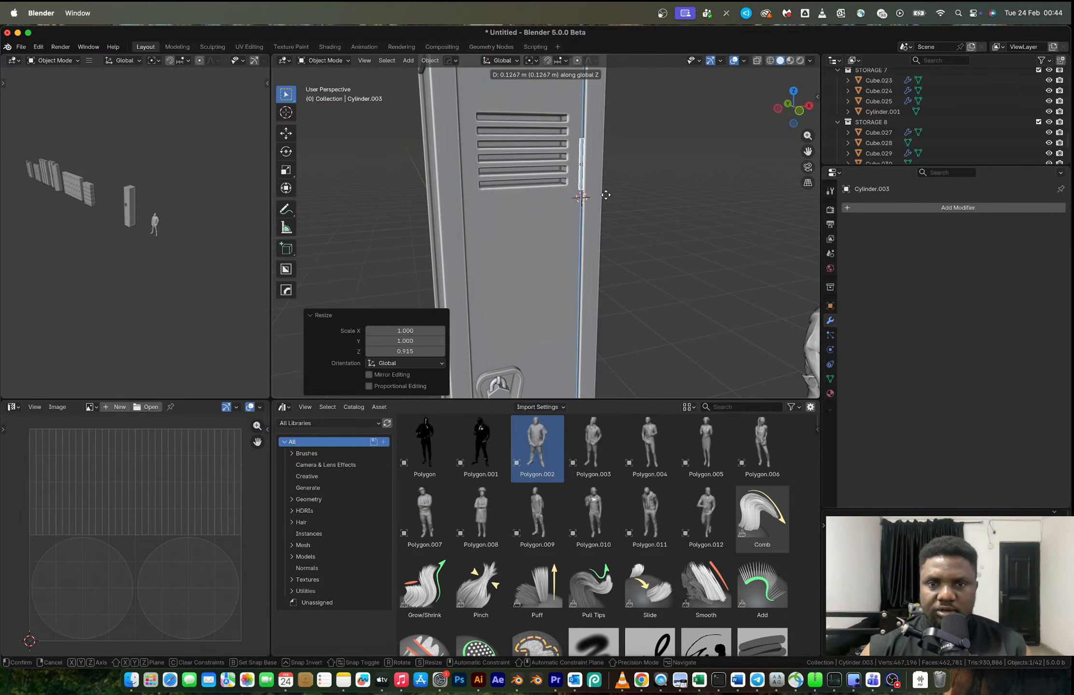
left_click(606, 197)
- Duplicate the hinge twice down the door seam at equal spacing and compare the result with the reference photo
scroll(603, 201, "down", 3)
middle_click_drag(598, 203, 585, 171, "shift")
key("shift+d")
key("z")
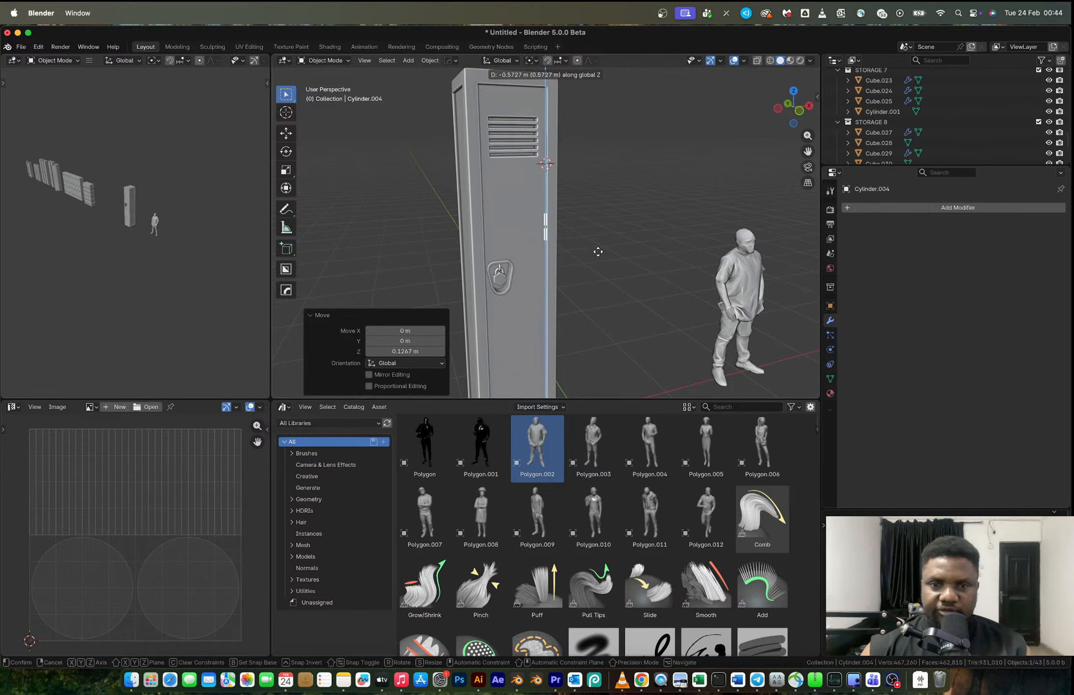
left_click(602, 290)
key("shift+r")
scroll(613, 290, "down", 4)
middle_click_drag(618, 289, 544, 255)
left_click(583, 252)
key("ctrl+Right")
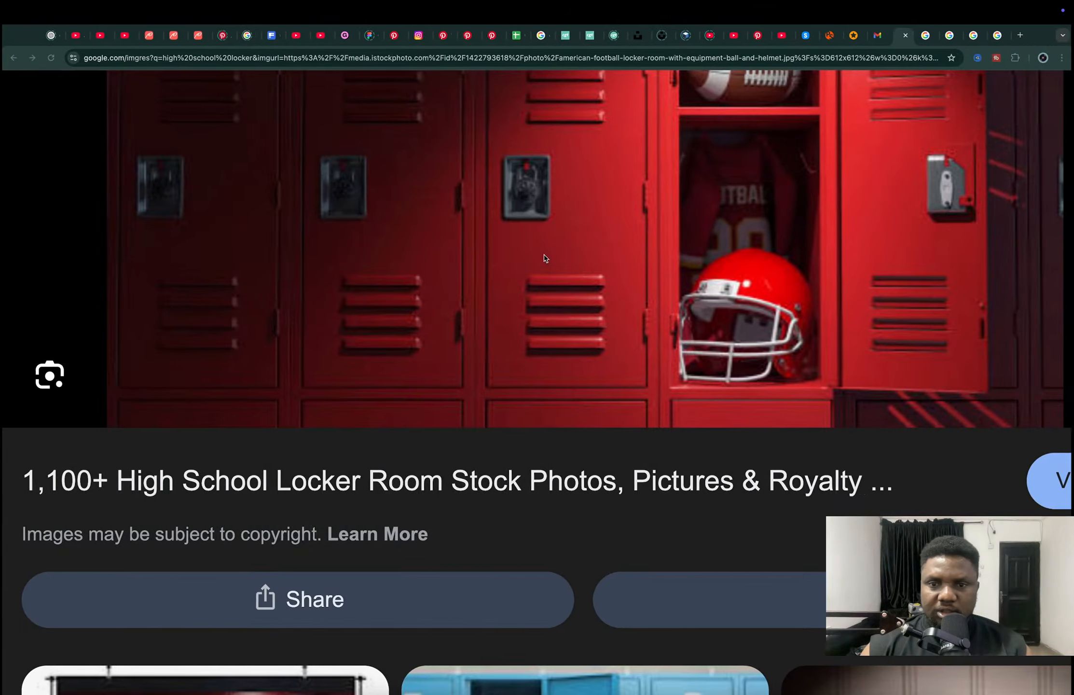
key("ctrl+Left")
- Select all the locker's parts, convert their visual geometry to mesh, and join them into the locker body
middle_click_drag(545, 243, 515, 208)
left_click_drag(466, 121, 590, 379)
middle_click_drag(542, 296, 529, 262)
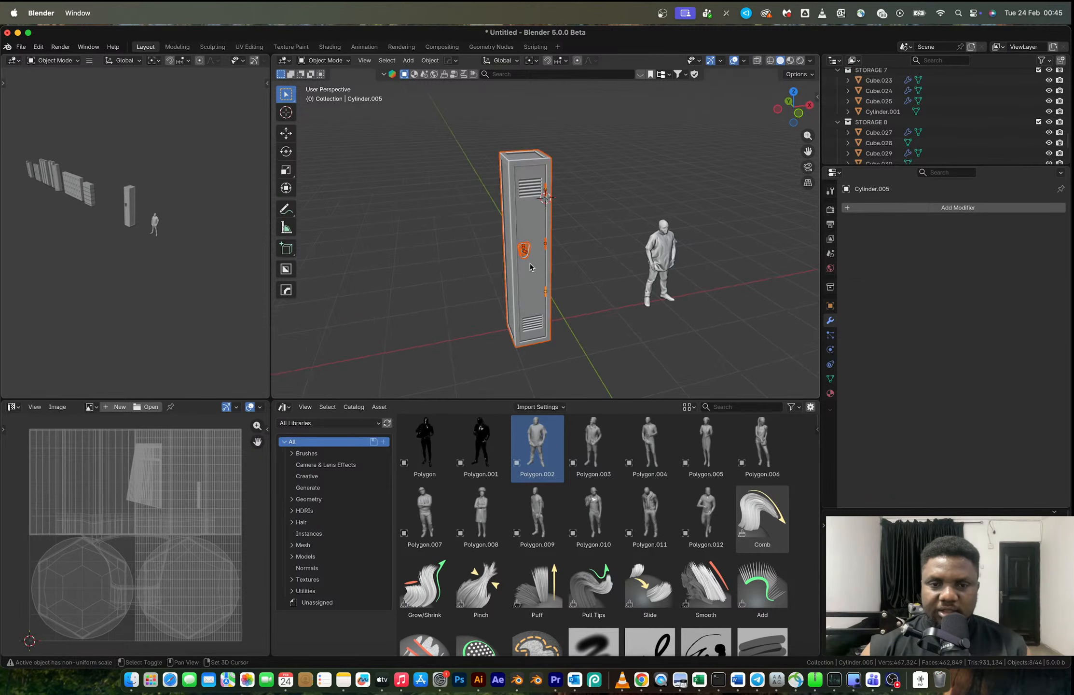
left_click(529, 262, "shift")
key("super+q")
key("Escape")
key("ctrl+a")
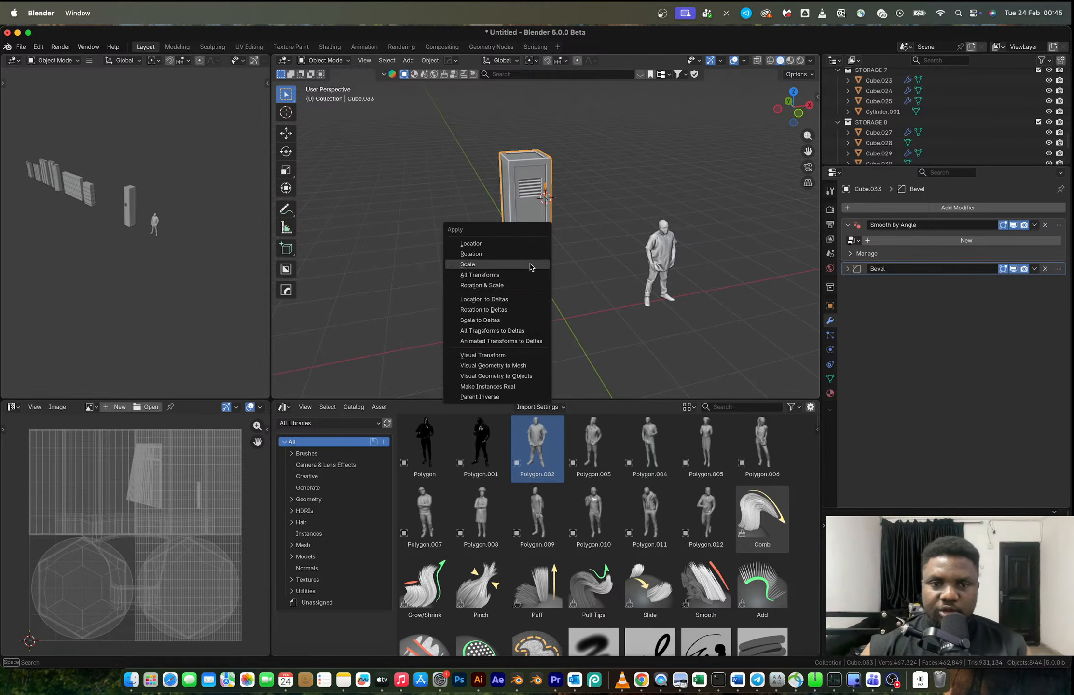
left_click(516, 366)
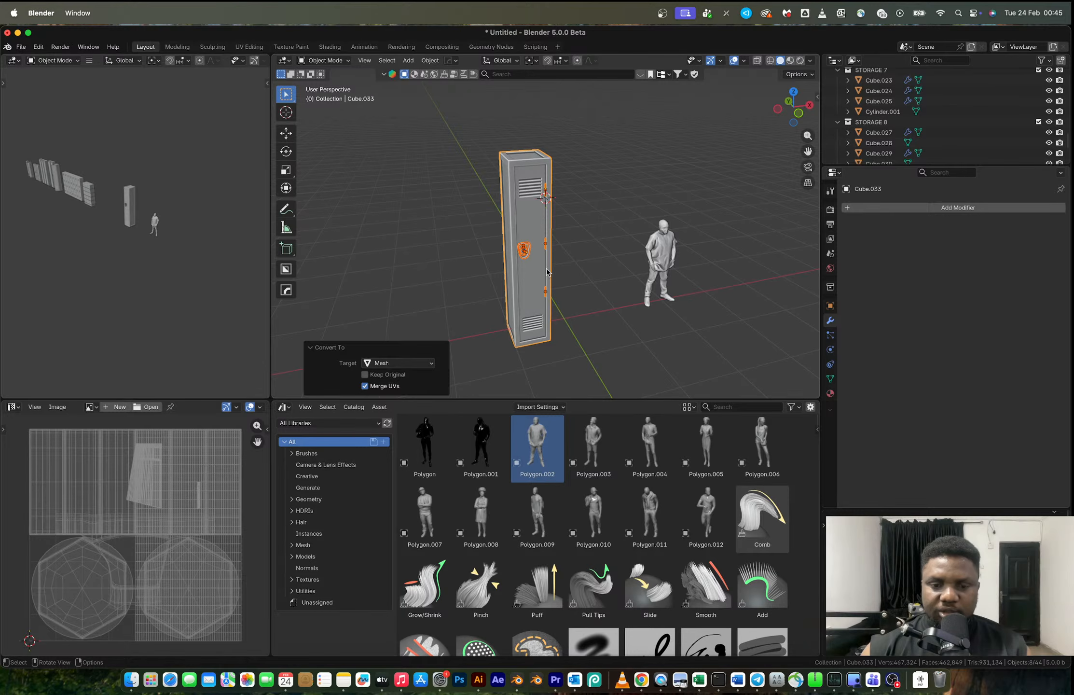
key("ctrl+j")
- Duplicate the joined locker about 0.62 m along X to form a side-by-side pair
scroll(546, 268, "up", 3)
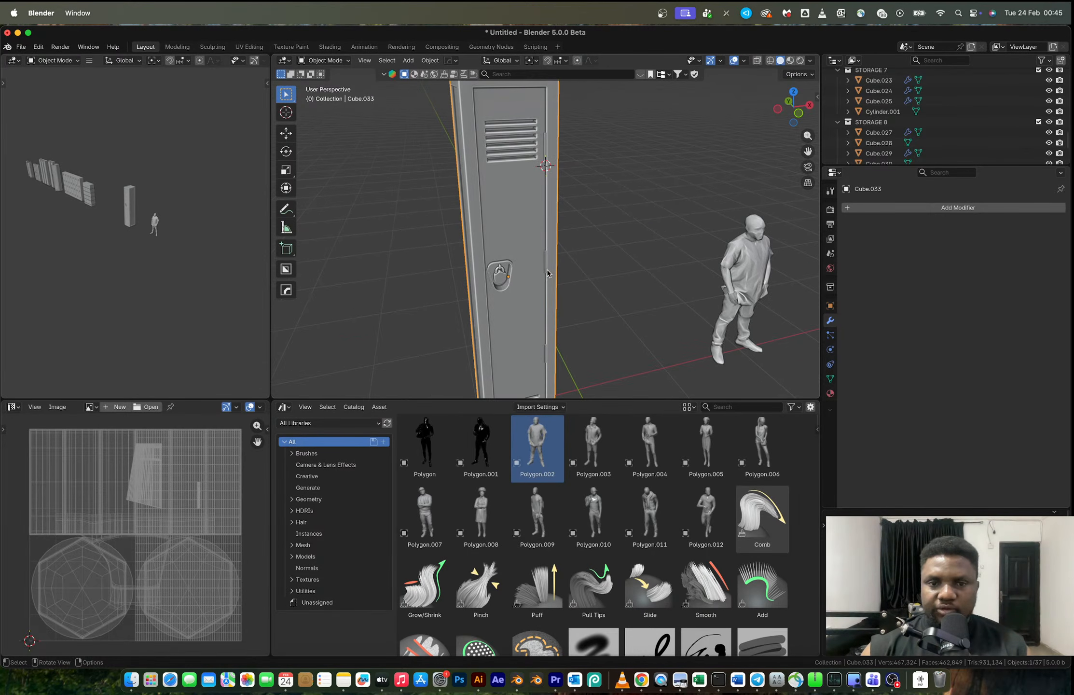
scroll(529, 275, "down", 1)
middle_click_drag(524, 276, 488, 271, "shift")
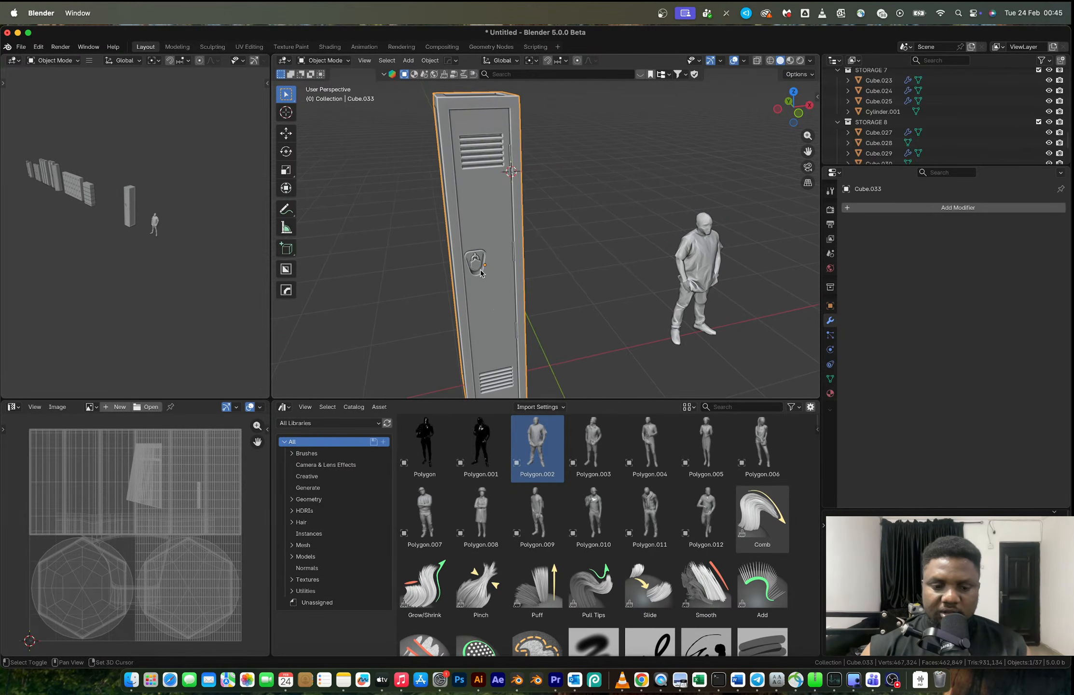
key("shift+d")
key("x")
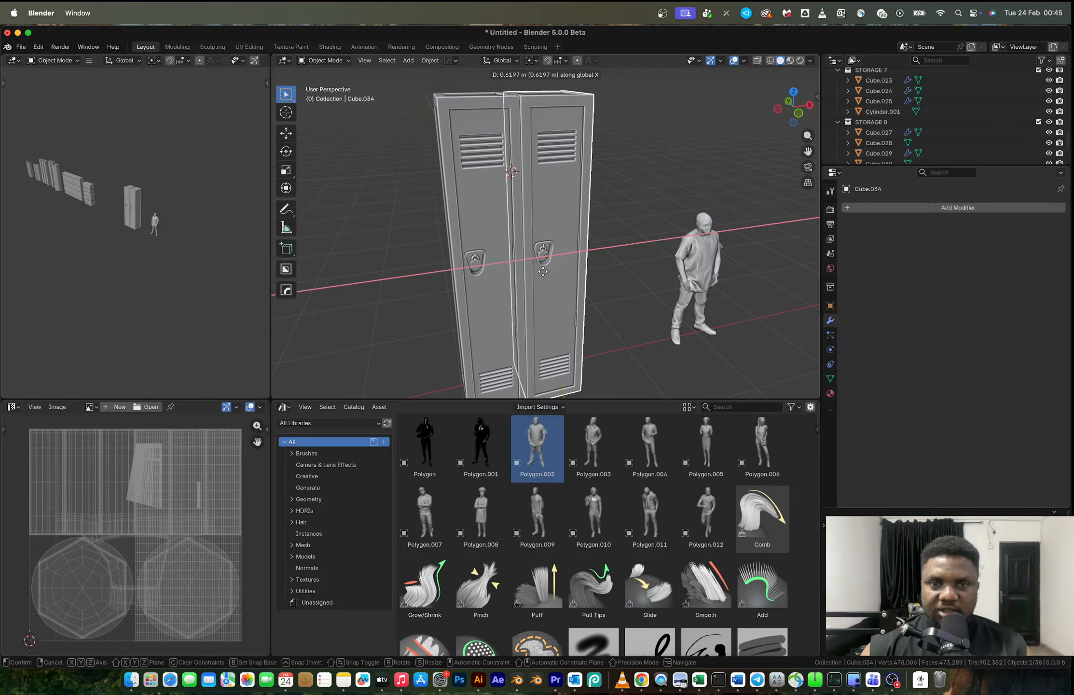
left_click(543, 272)
mouse_move(543, 272)
middle_mouse_down()
mouse_move(533, 253)
mouse_move(546, 269)
middle_mouse_up()
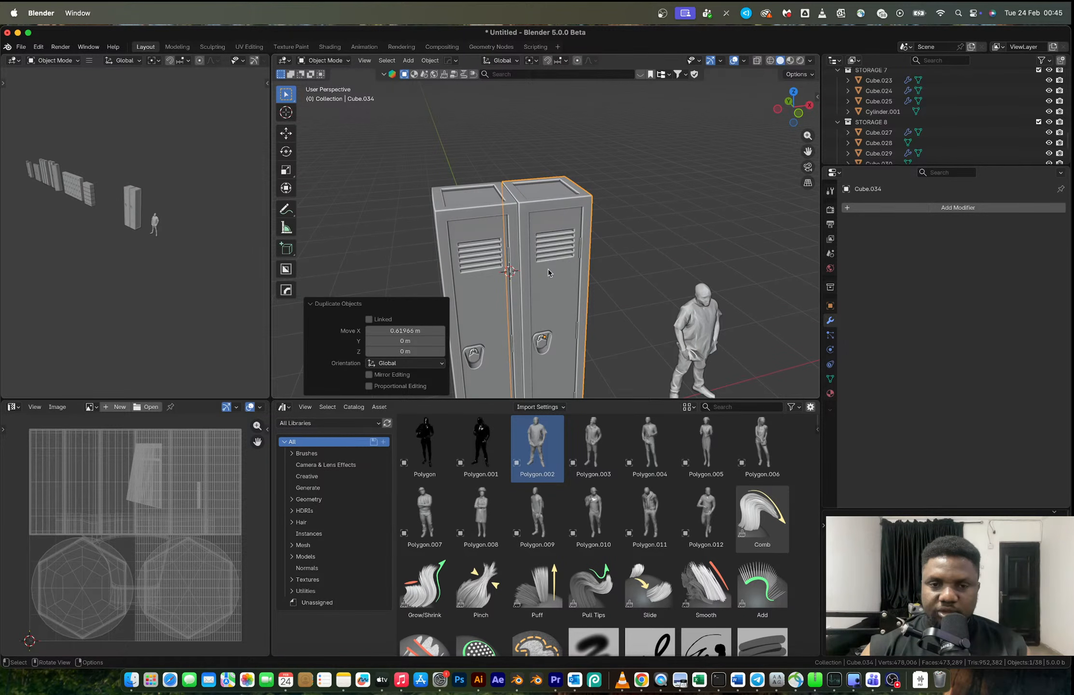
- Duplicate the first locker about 3.15 m up along Z so the copy stands on top of it
middle_click_drag(548, 273, 492, 220)
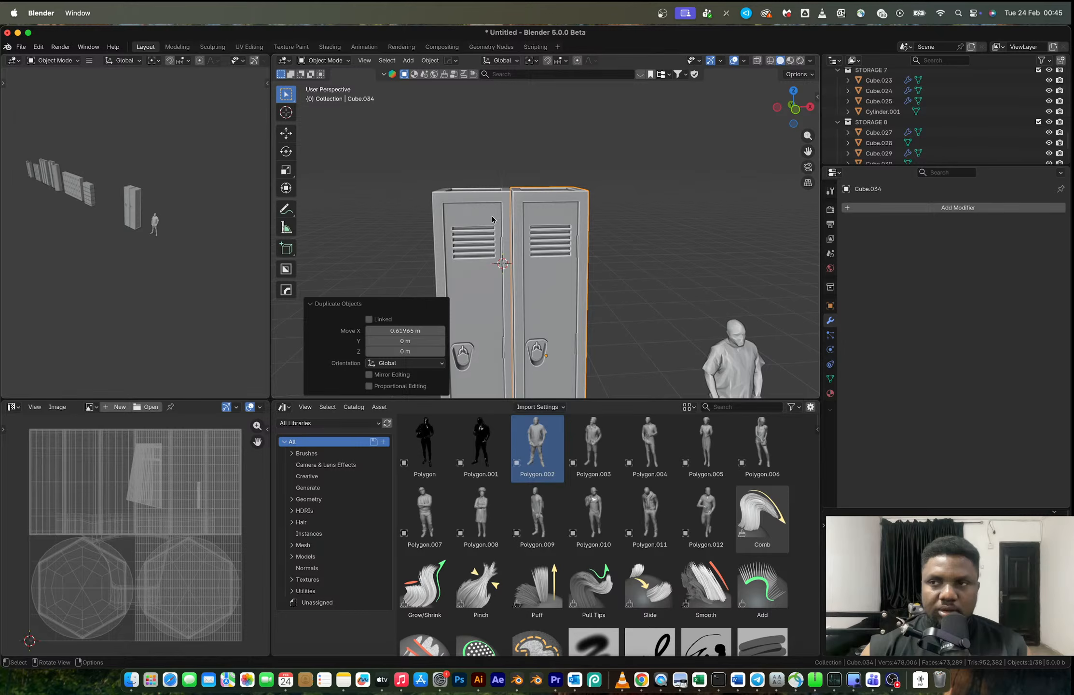
left_click(491, 246)
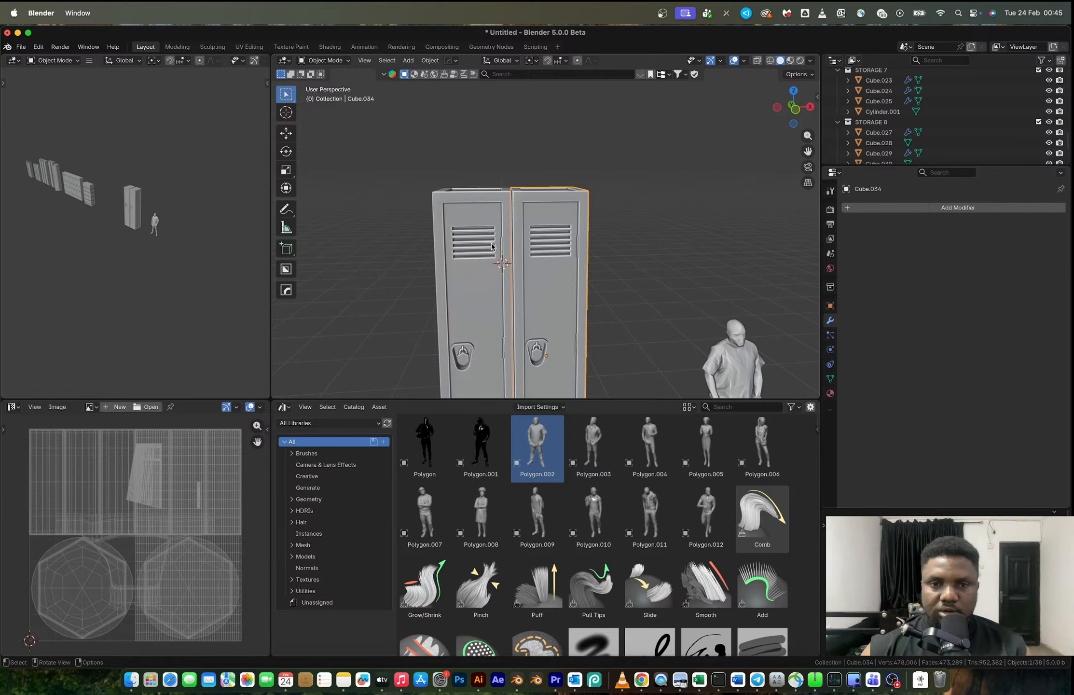
key("shift+d")
key("z")
scroll(516, 60, "down", 2)
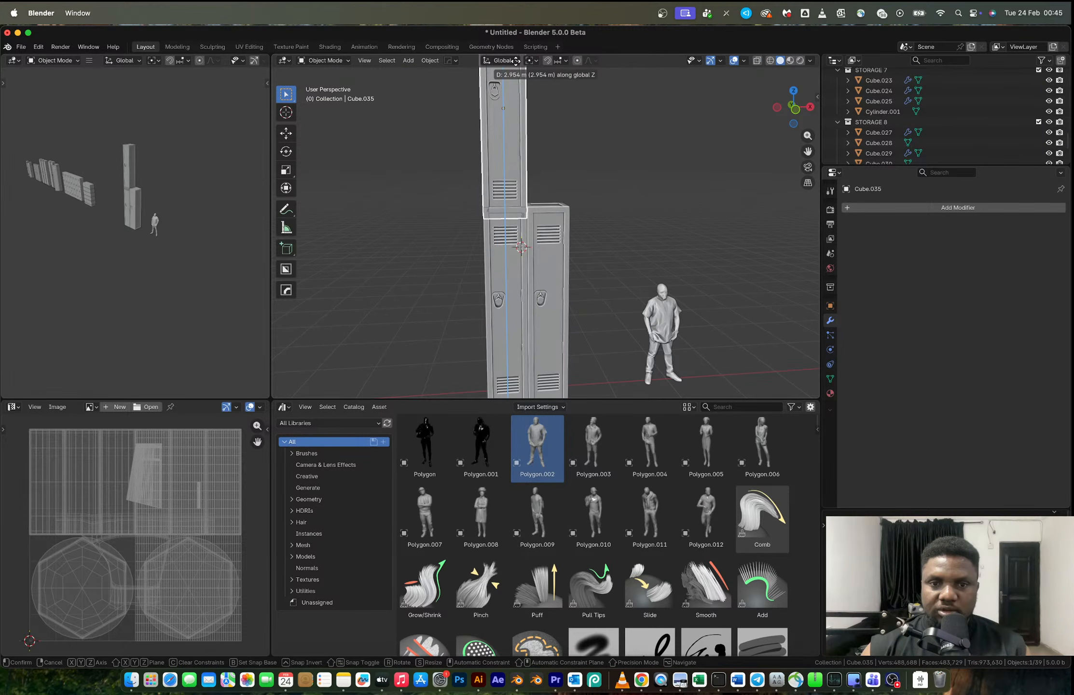
left_click(515, 60)
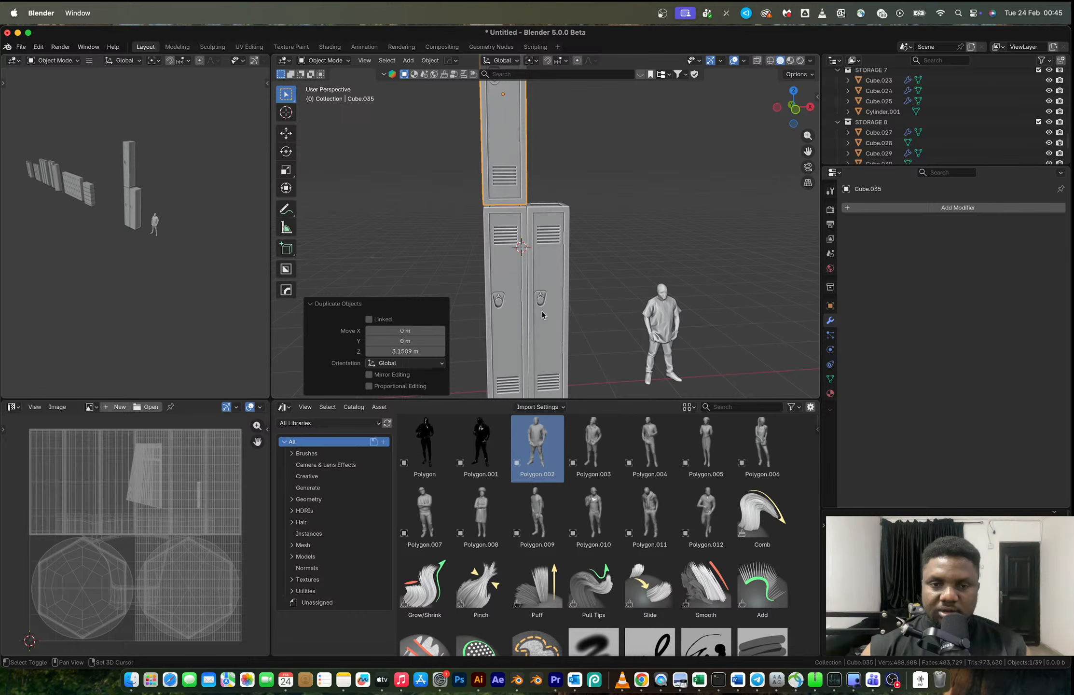
middle_click_drag(542, 315, 546, 467, "shift")
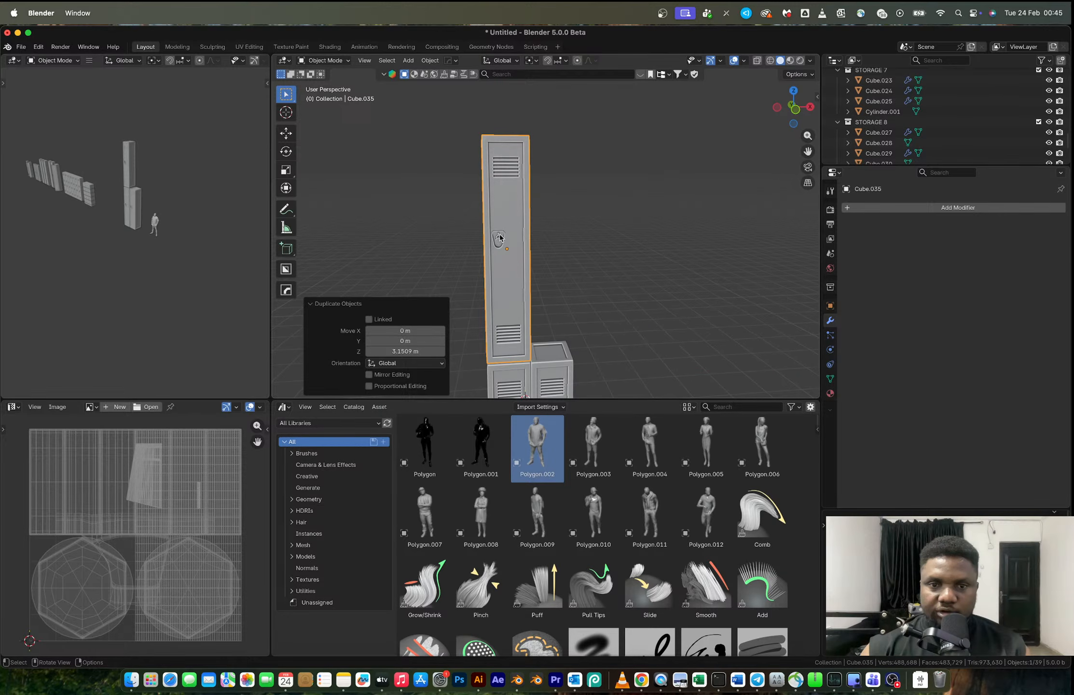
- Delete the upper faces of the stacked locker copy in front view, keeping only the section with the lower vents
key("Tab")
scroll(483, 246, "up", 6)
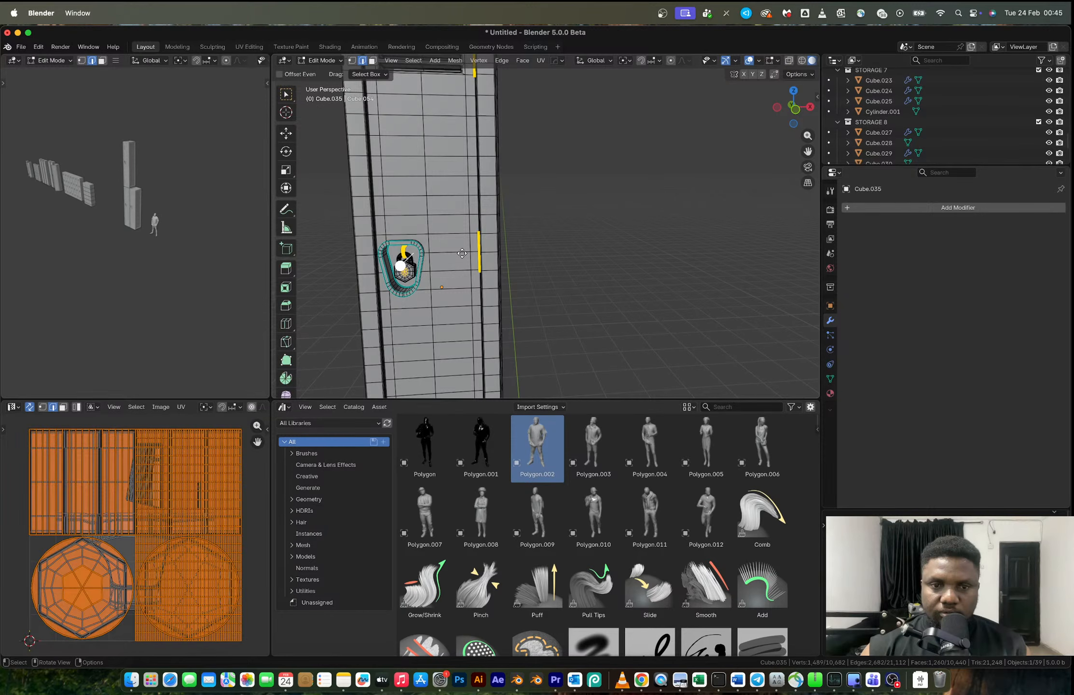
scroll(462, 254, "down", 5)
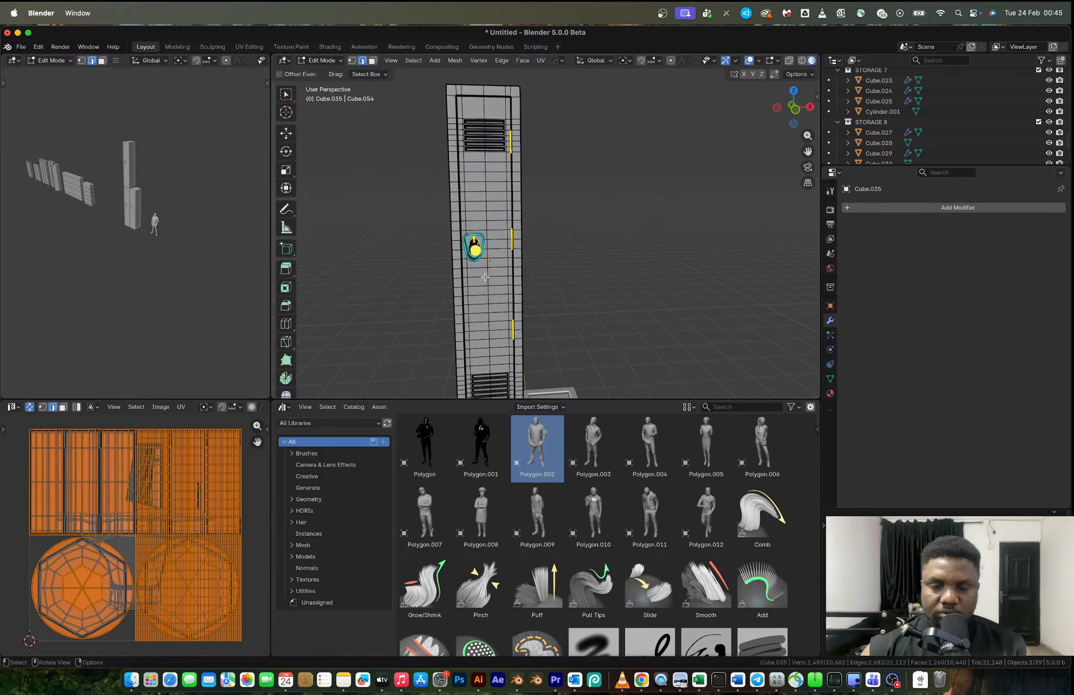
scroll(485, 276, "down", 1)
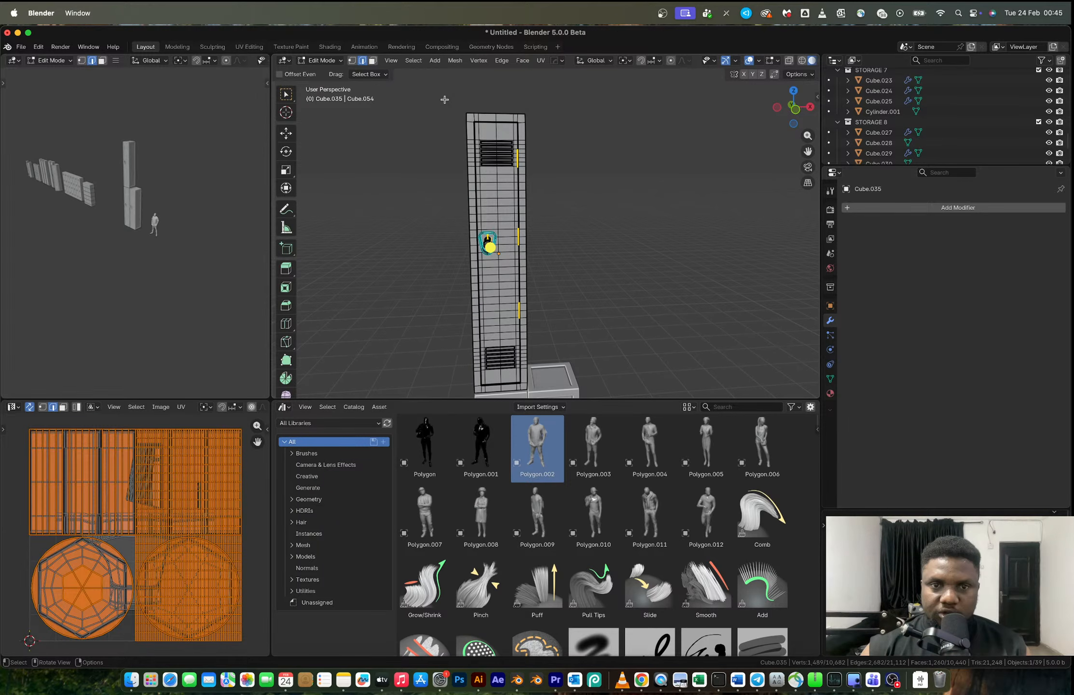
key("KP_1")
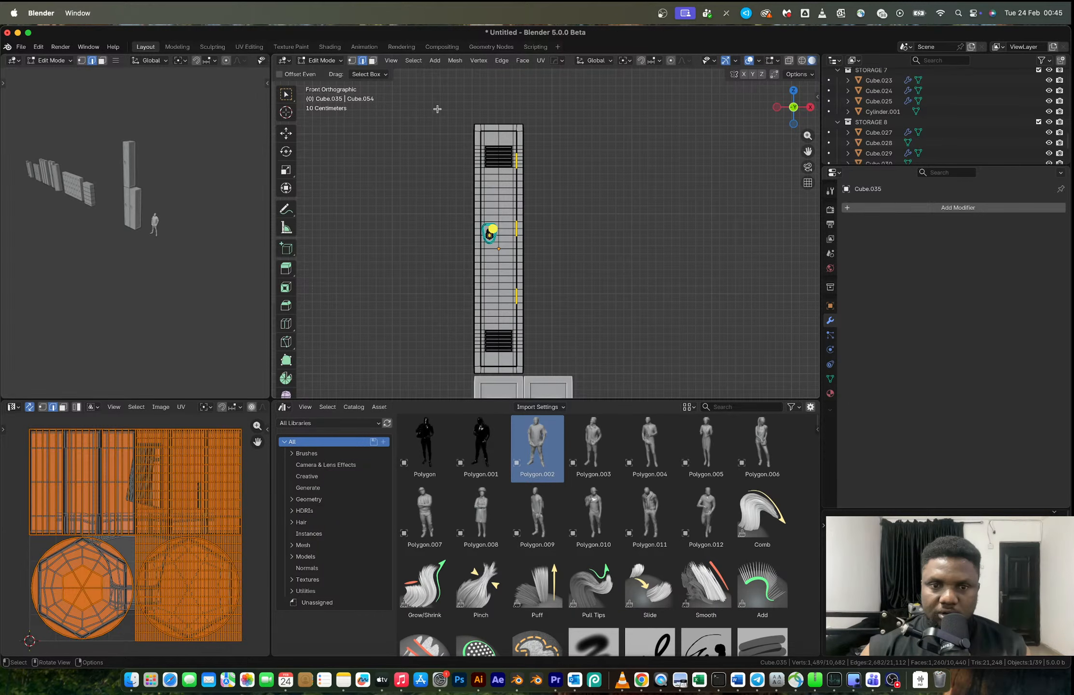
key("alt+z")
left_click_drag(439, 95, 567, 309)
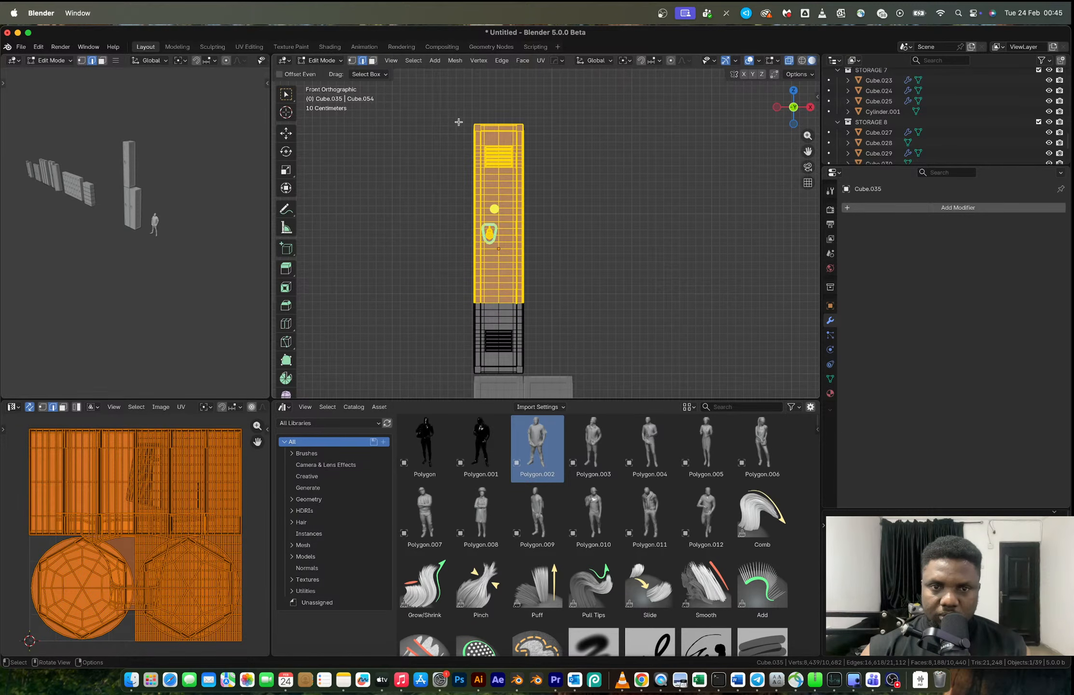
left_click_drag(449, 104, 580, 318)
key("x")
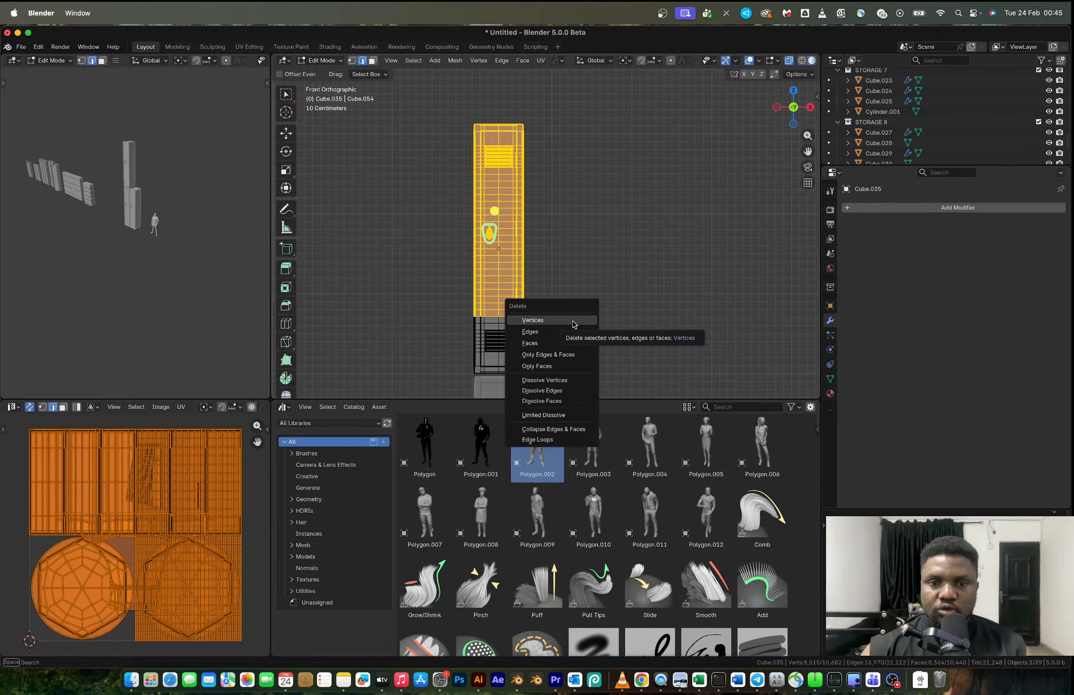
left_click(540, 343)
- Turn off X-ray and select the open edge loop around the top of the cut-down locker
middle_click_drag(541, 343, 535, 280)
scroll(524, 335, "up", 3)
key("alt+z")
left_click(535, 281, "alt")
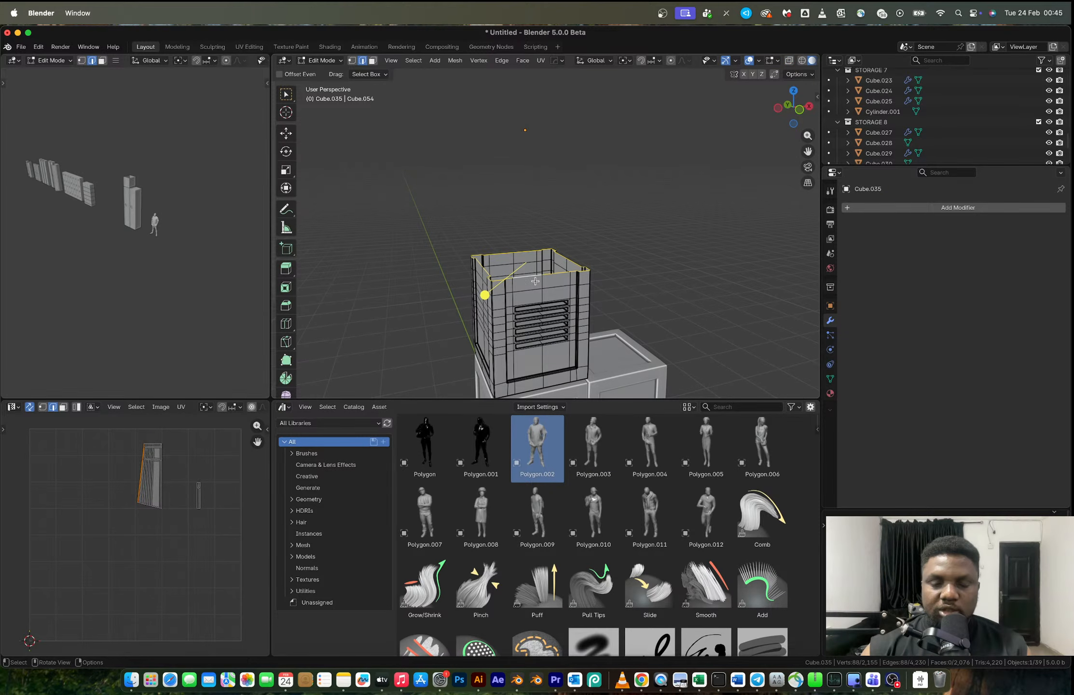
- Try capping the cut-down locker's open top with a single face, and undo the fill
key("f")
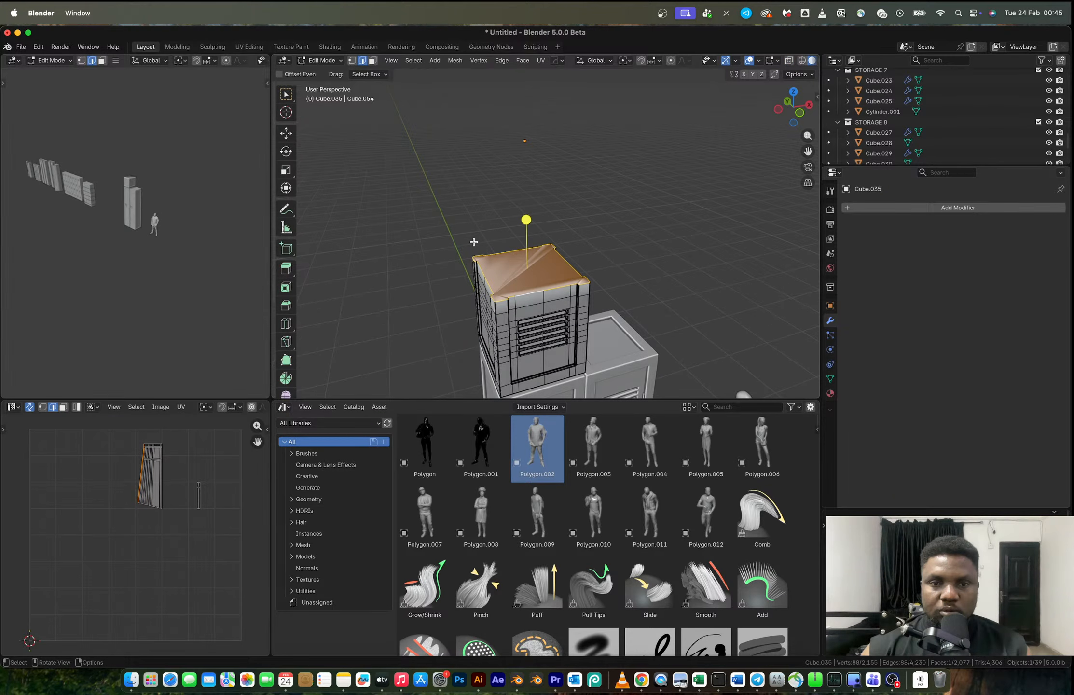
left_click(287, 98)
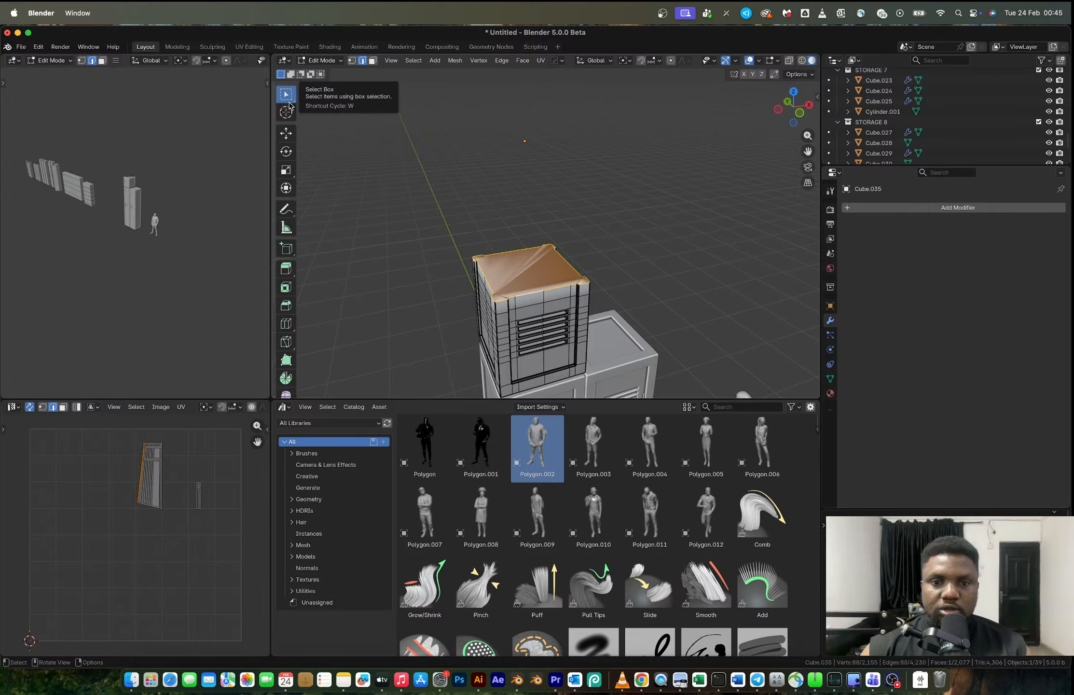
key("super+z")
- Cap the cut-down locker's open top with Grid Fill and return to Object Mode
scroll(539, 295, "up", 1)
key("F3")
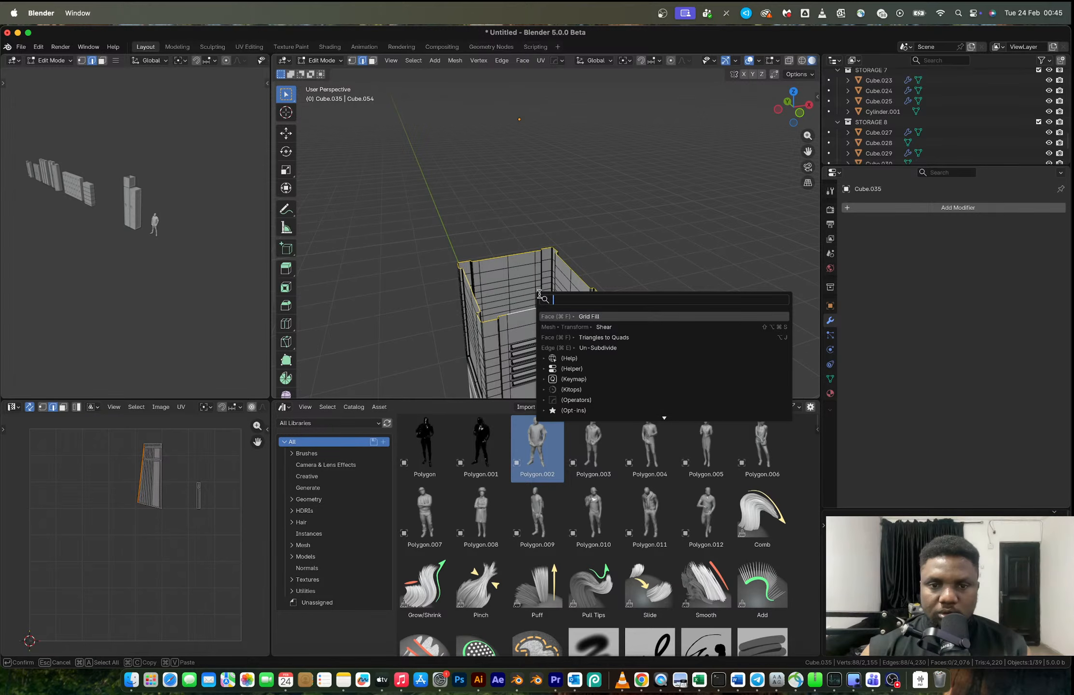
left_click(595, 327)
left_click(590, 320)
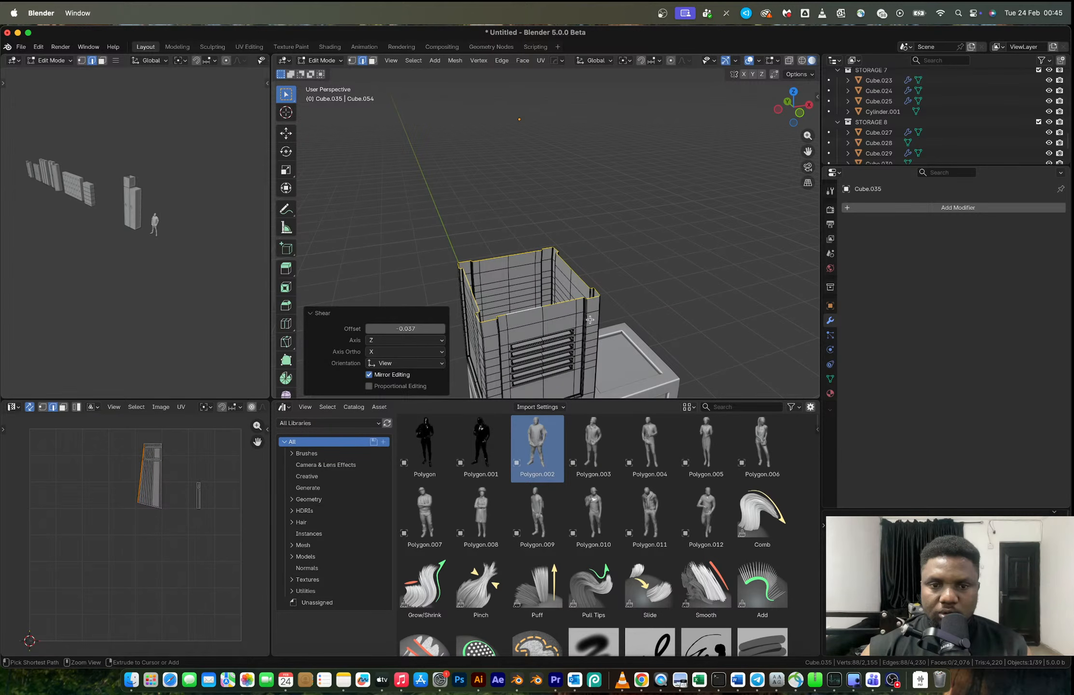
key("ctrl+f")
left_click(589, 319)
key("Tab")
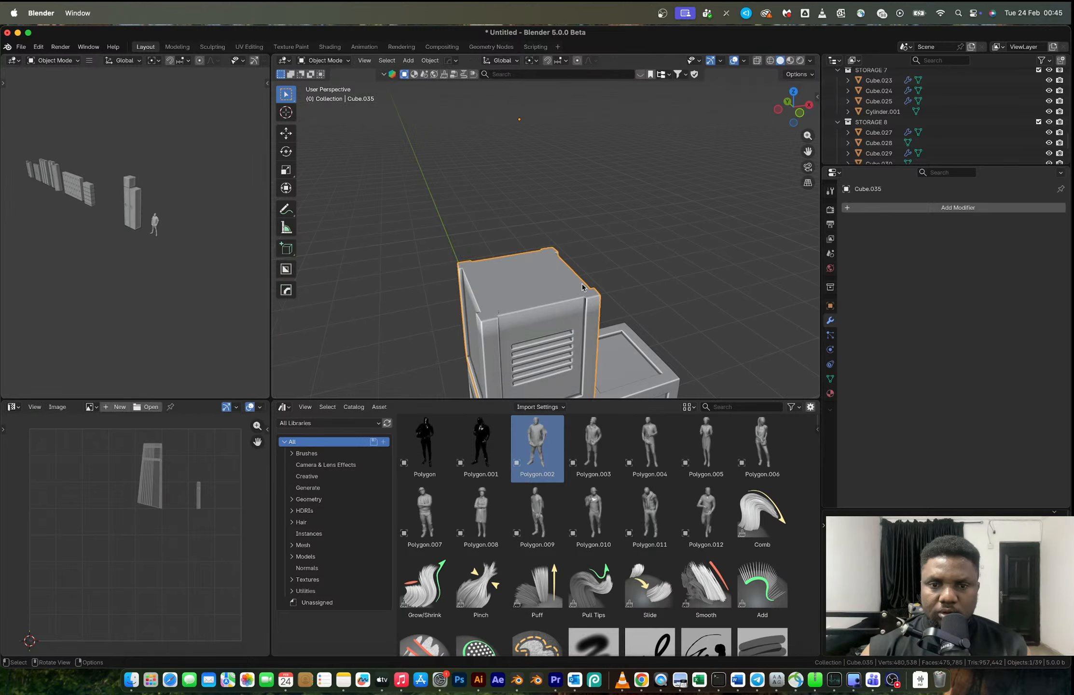
- Rotate the whole cut-down locker mesh 180° in front view
middle_click_drag(581, 287, 571, 252)
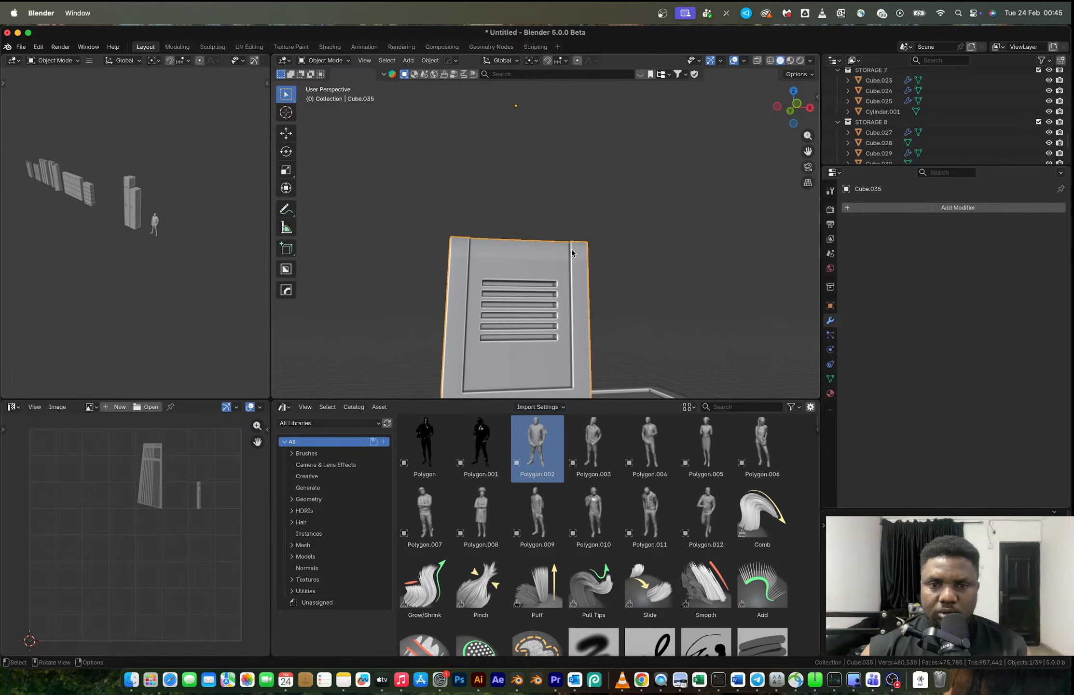
key("KP_1")
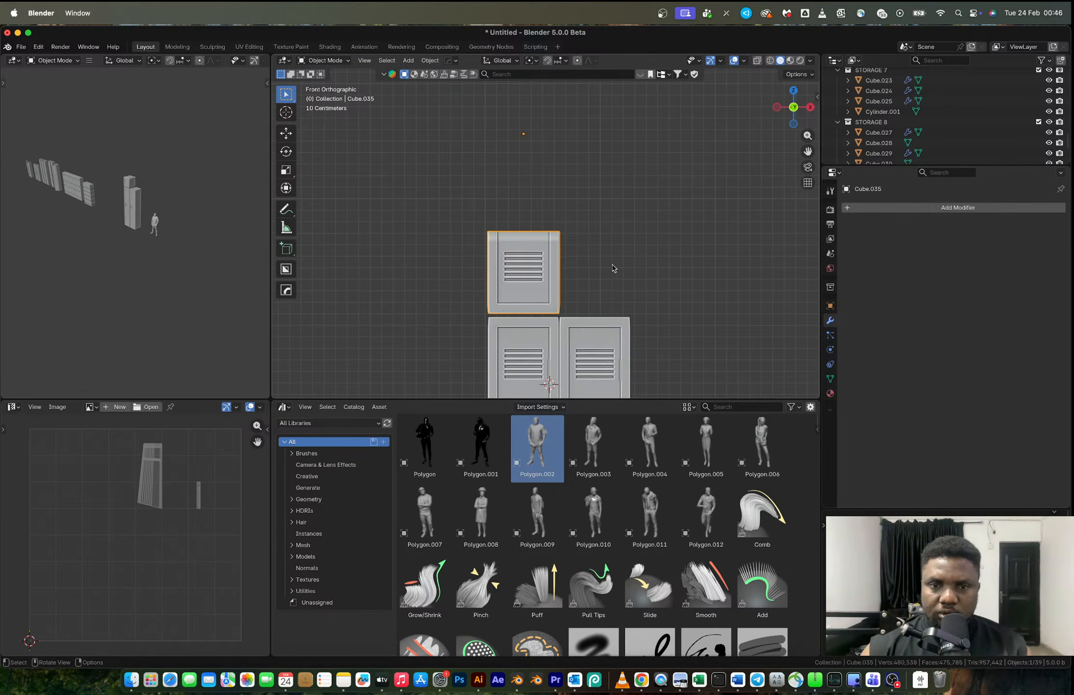
key("Tab")
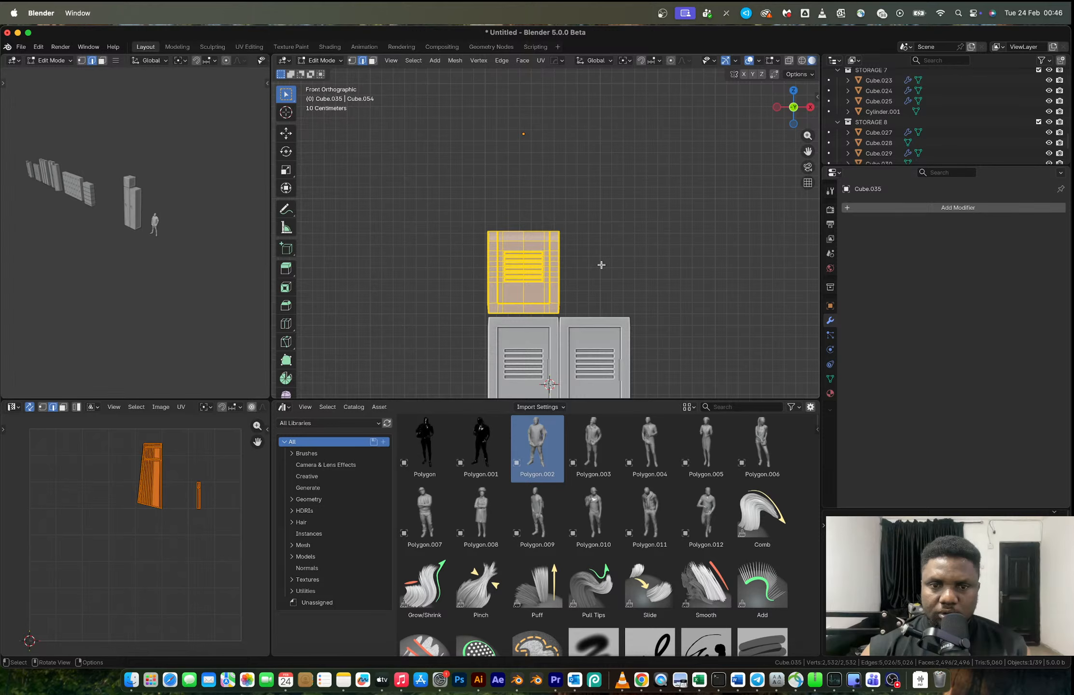
type("r180")
key("Return")
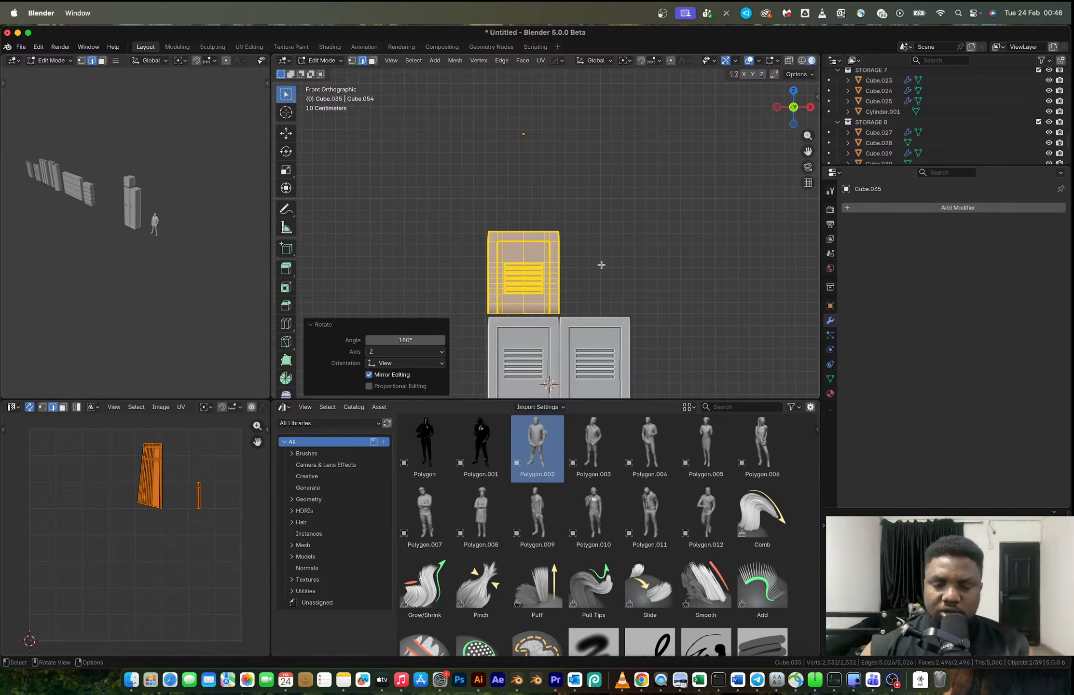
key("Tab")
- Center the short locker's origin on its geometry and add a Z-axis mirror modifier with bisect
scroll(554, 263, "up", 1)
key("alt+x")
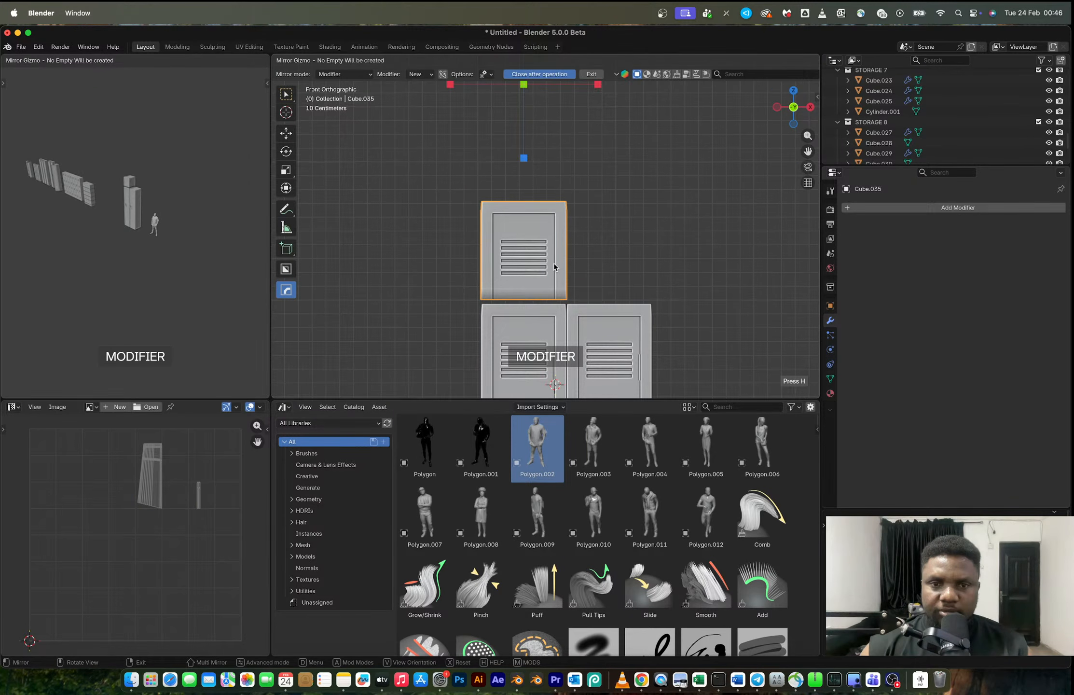
right_click(554, 241)
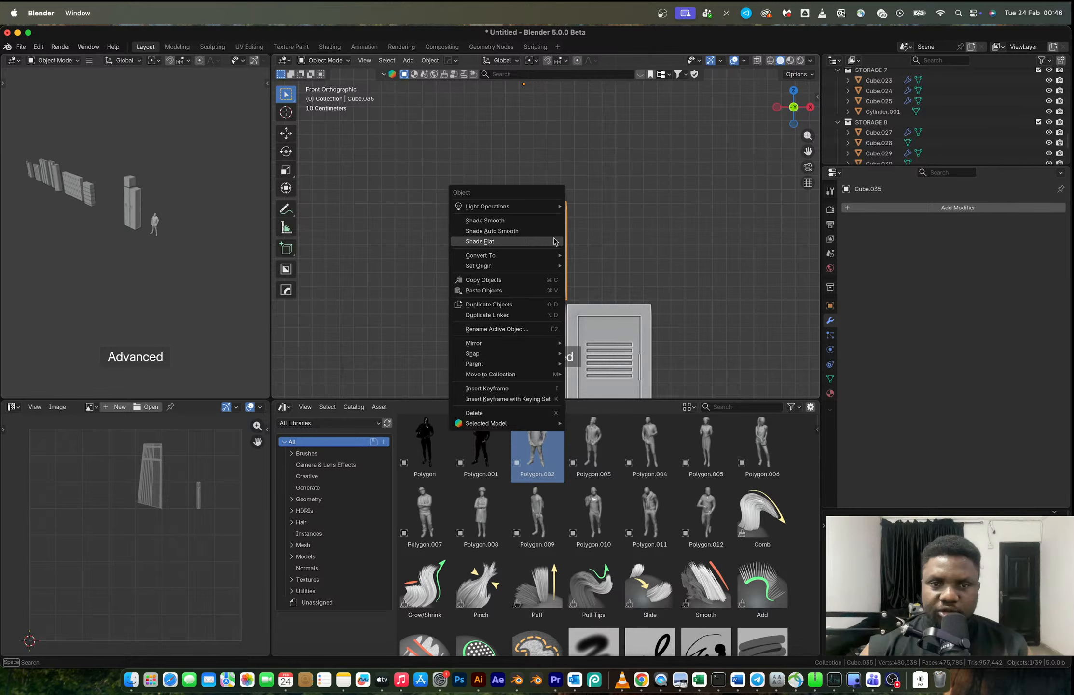
left_click(556, 267)
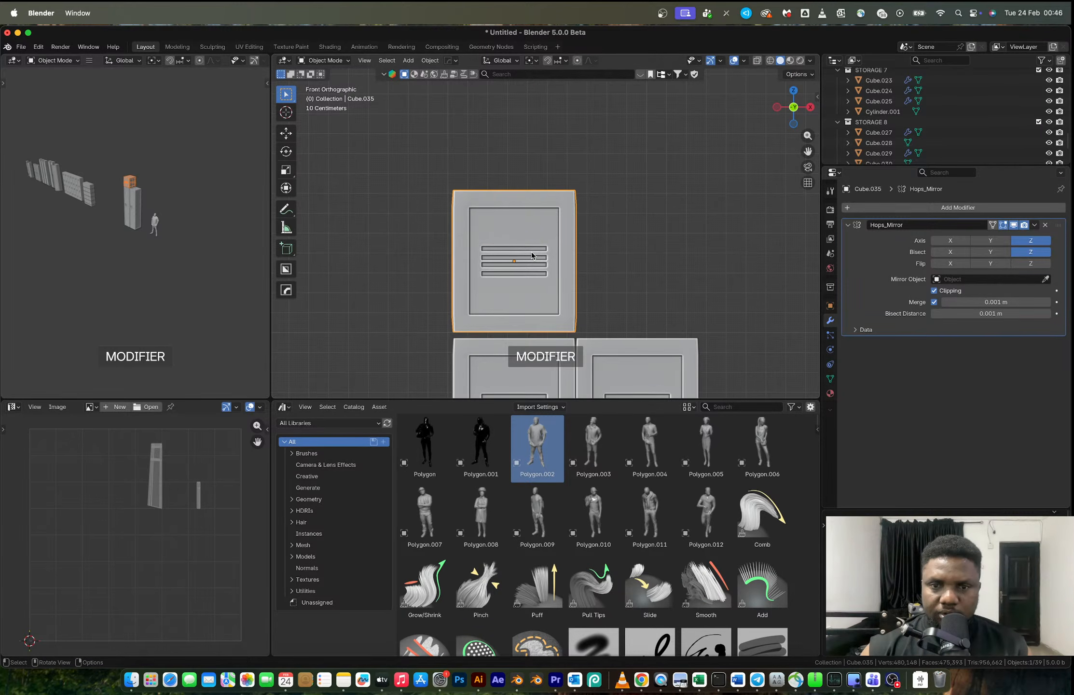
- Try shifting the short locker's mesh up along Z by about 0.016 m and another 0.012 m to respace the mirrored vents
key("Tab")
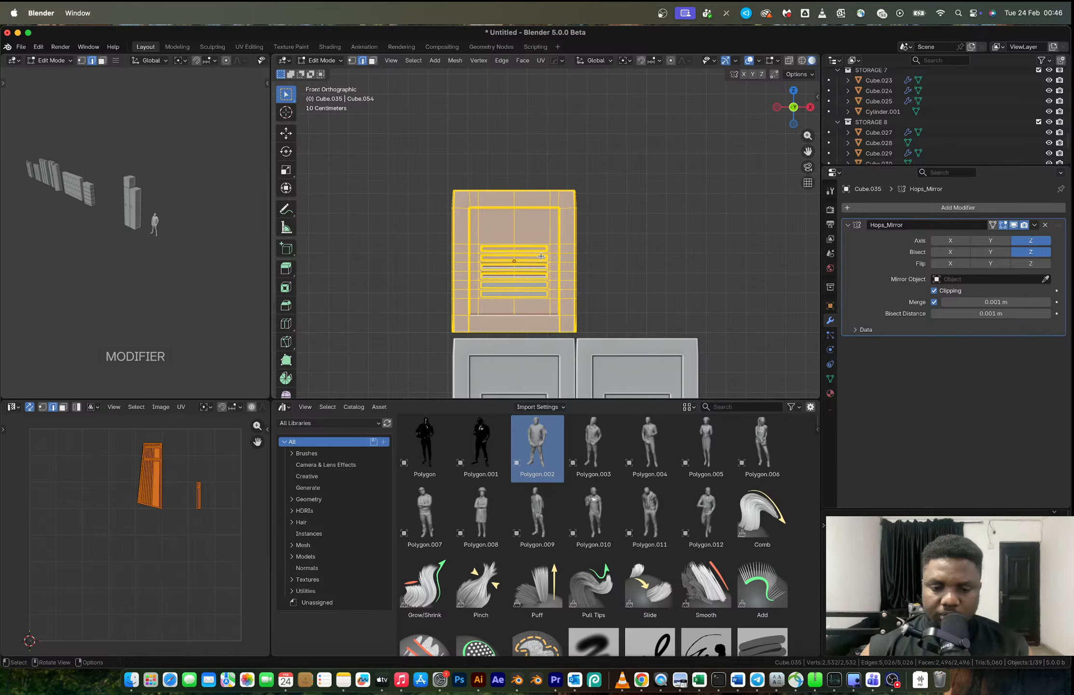
key("g")
key("z")
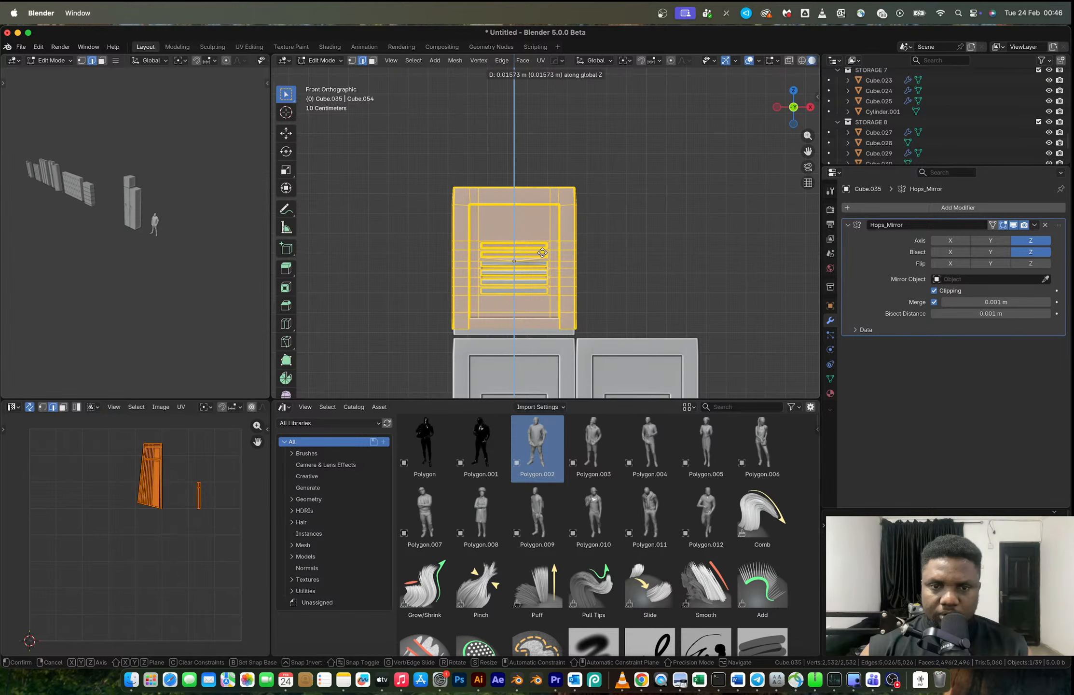
left_click(542, 252)
scroll(550, 239, "up", 3)
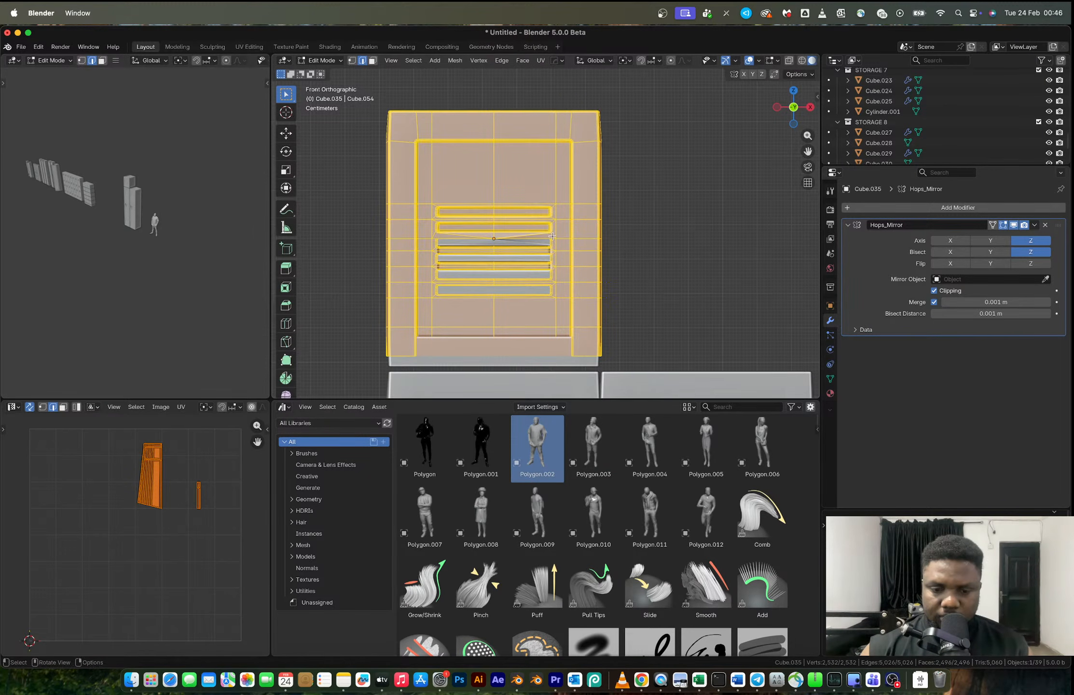
key("g")
key("z")
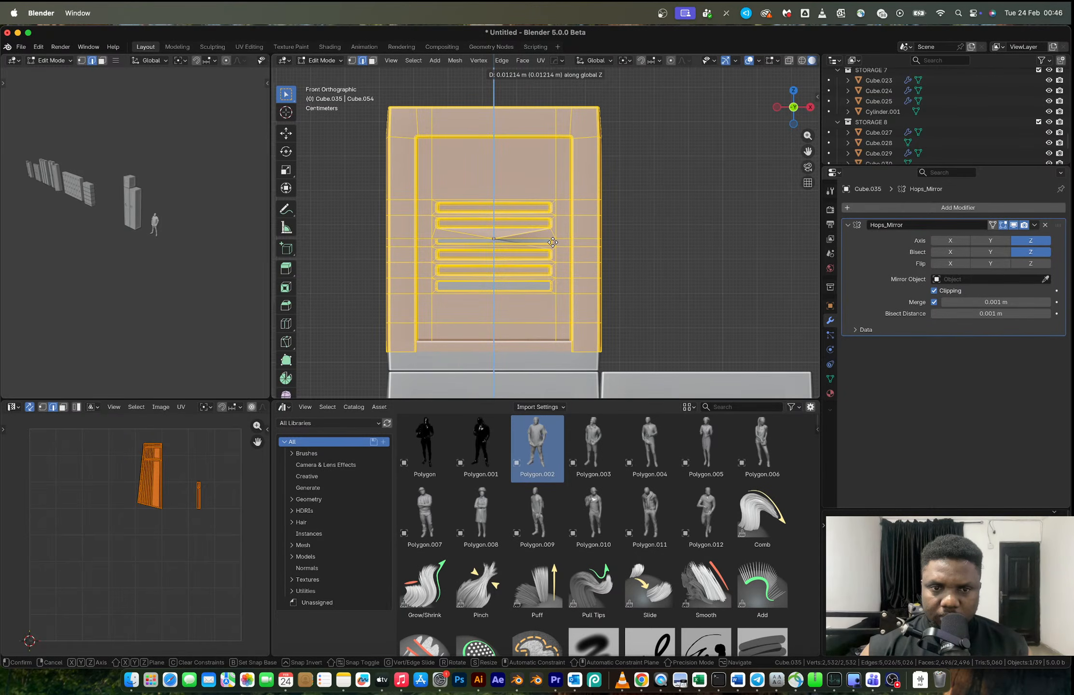
left_click(552, 242)
key("Tab")
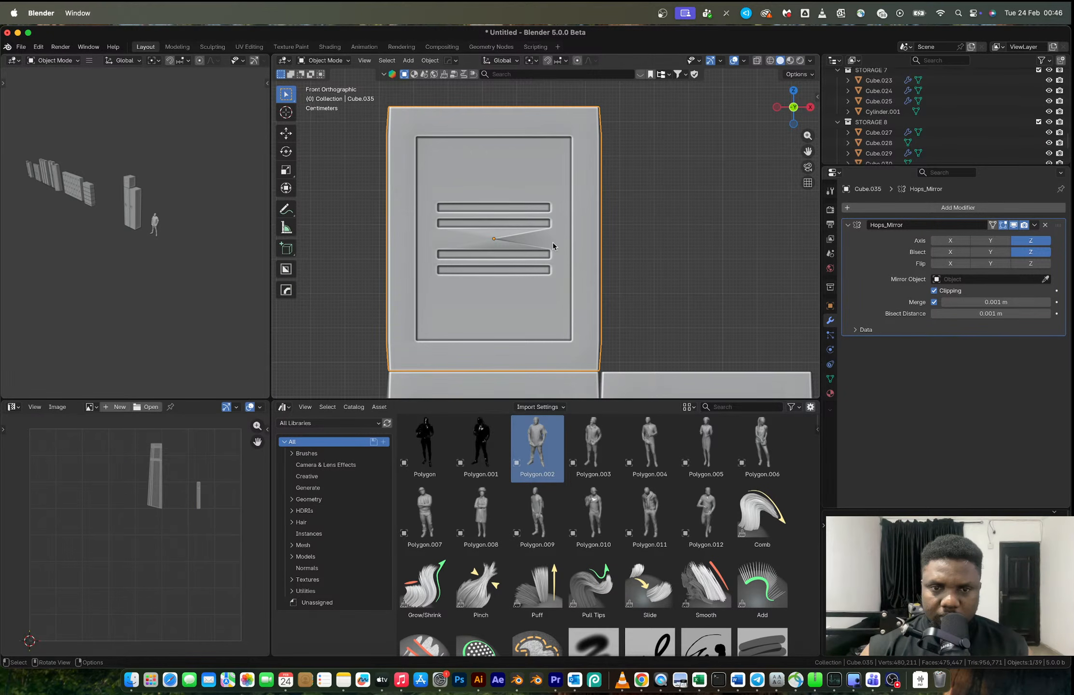
- Try another Z move of the short locker's mesh, and undo the vertical shifts
key("Tab")
key("g")
key("z")
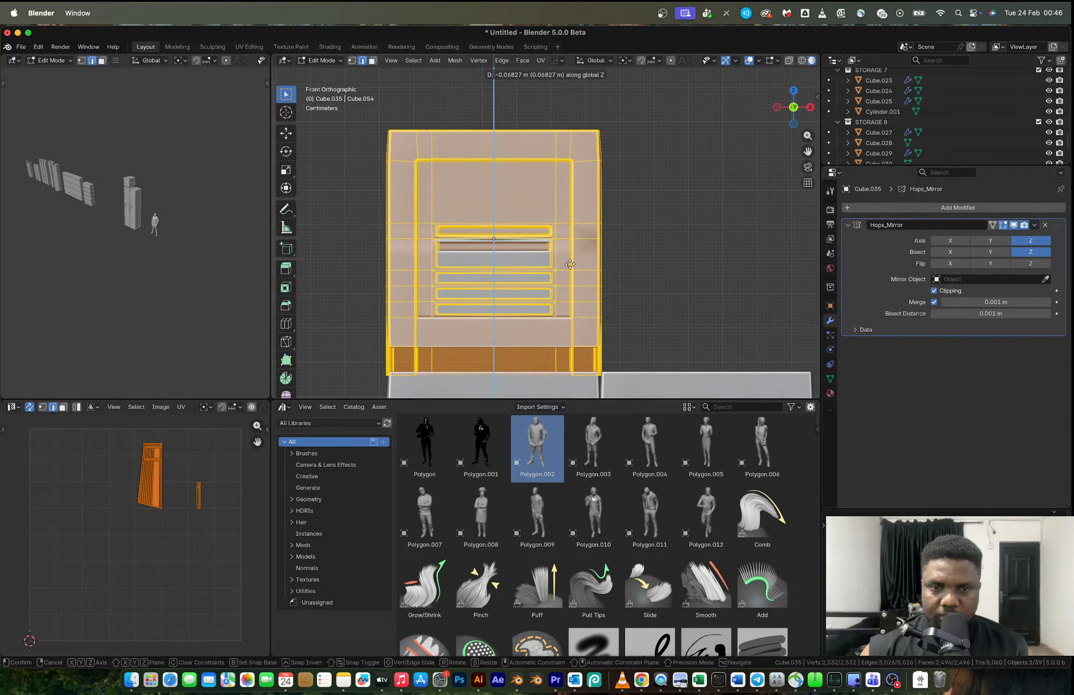
left_click(570, 249)
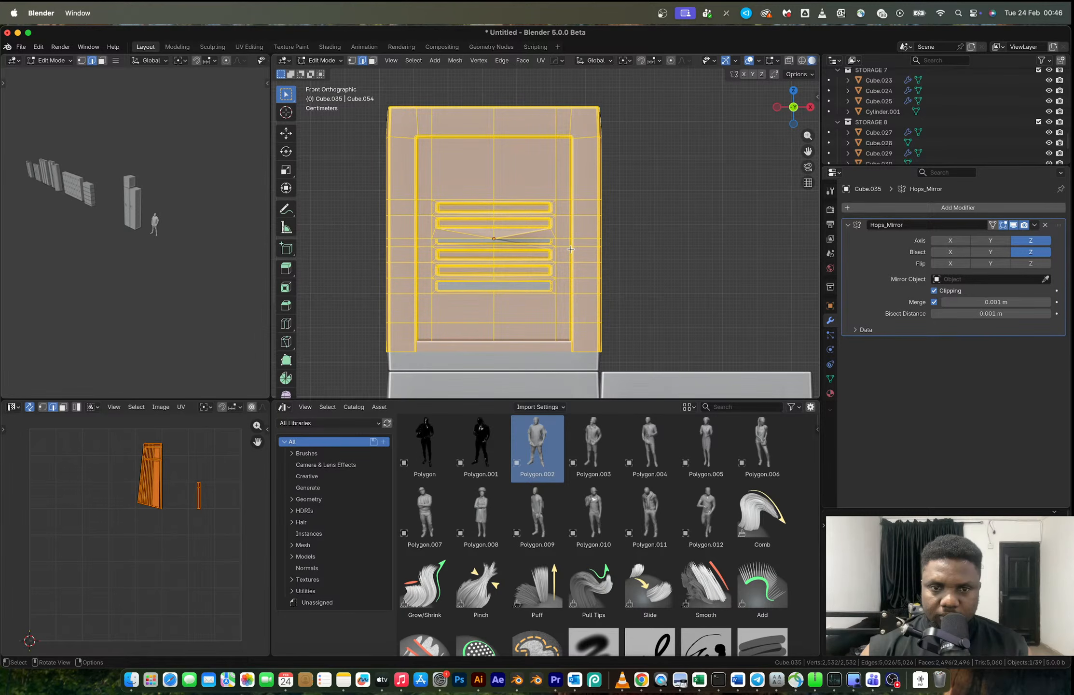
key("ctrl")
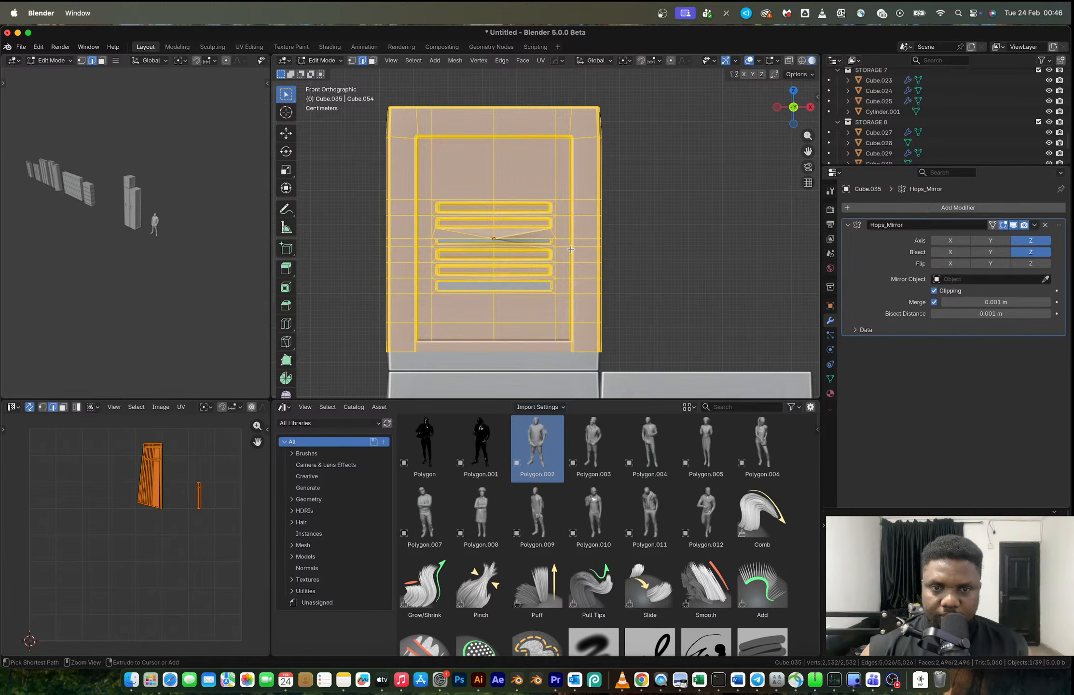
key("Tab")
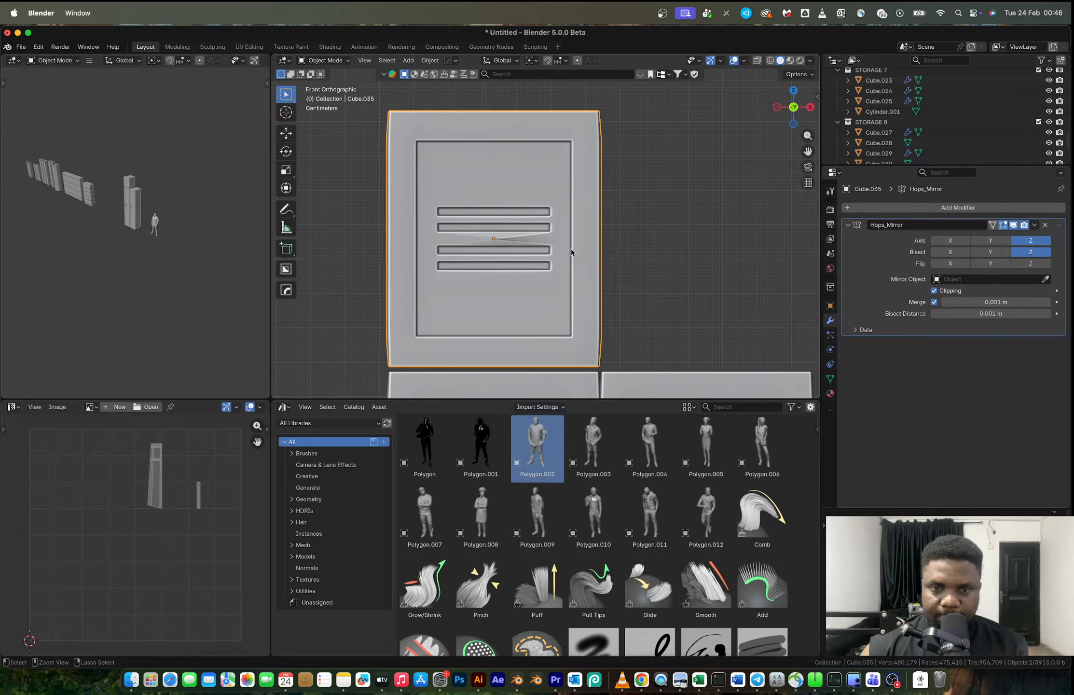
key("Tab")
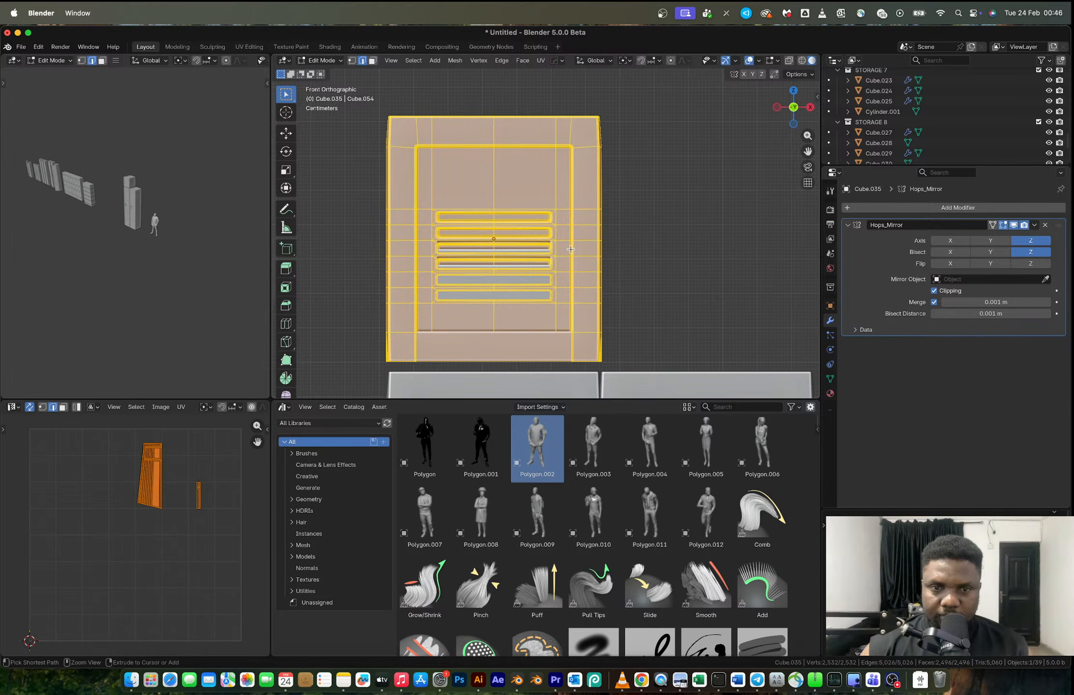
key("Tab")
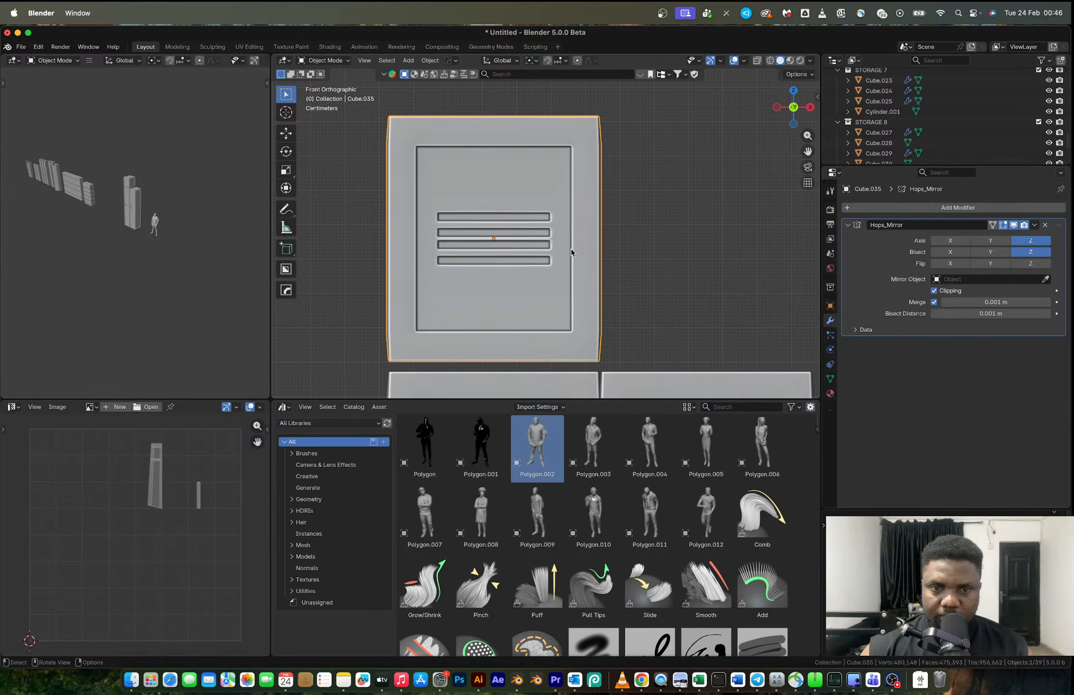
- Apply the mirror modifier and move the short locker's bottom vertices up along Z to shorten its lower half
scroll(571, 248, "down", 4)
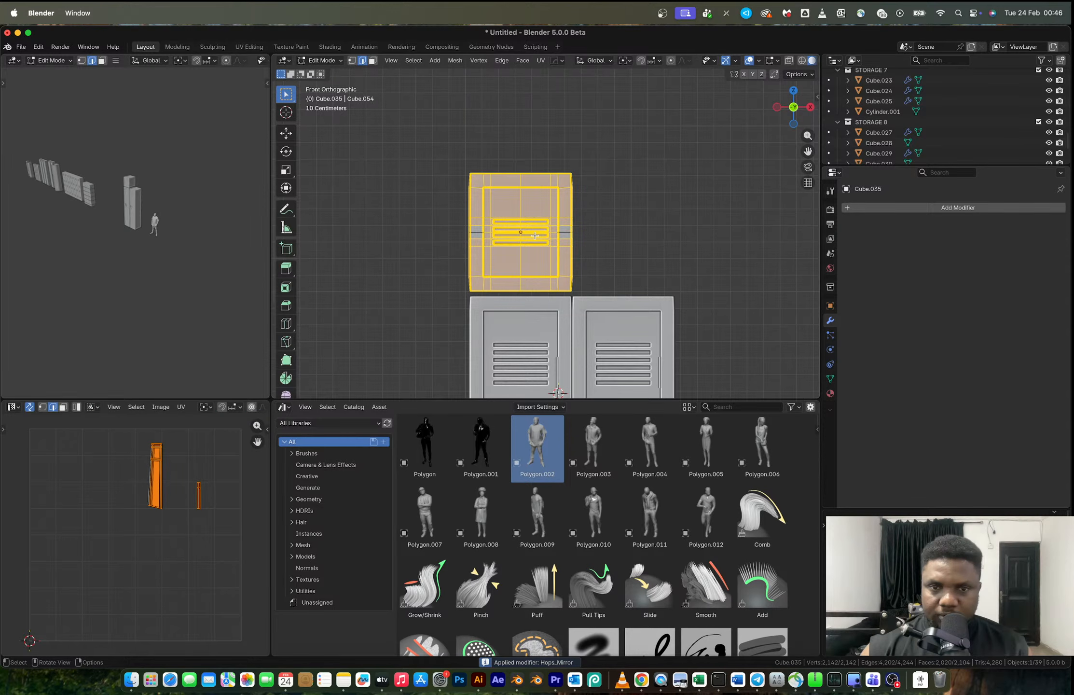
key("1")
left_click_drag(455, 269, 622, 315)
key("g")
key("z")
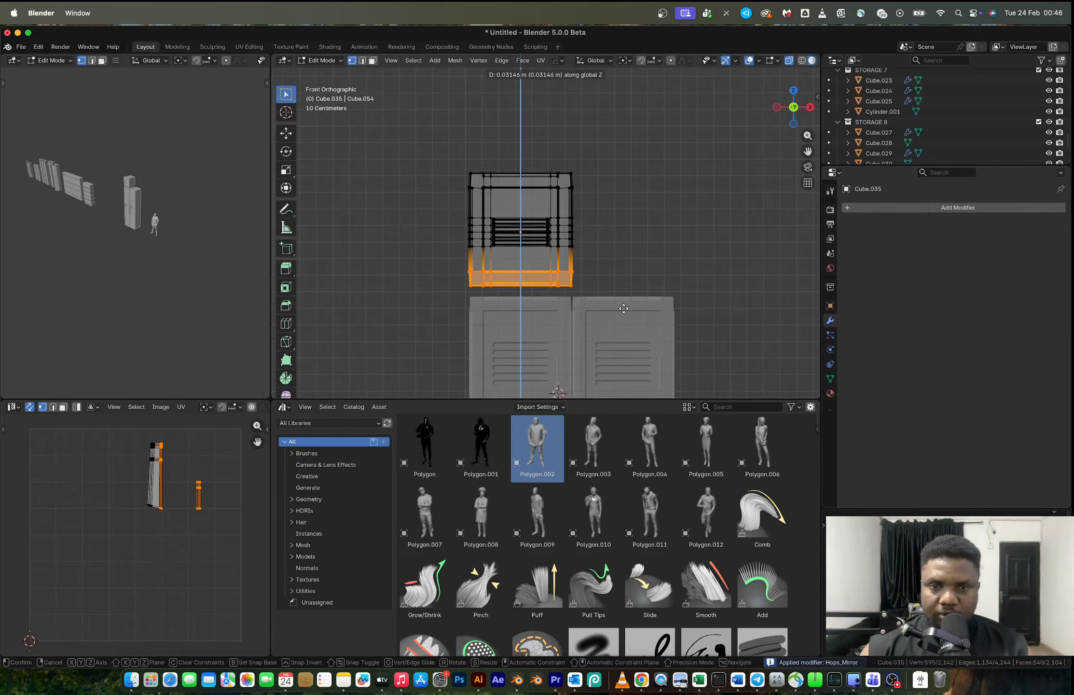
left_click(623, 303)
- Mirror the shortened lower half onto the upper half along Z with bisect and flip, and apply the modifier
left_click(521, 300)
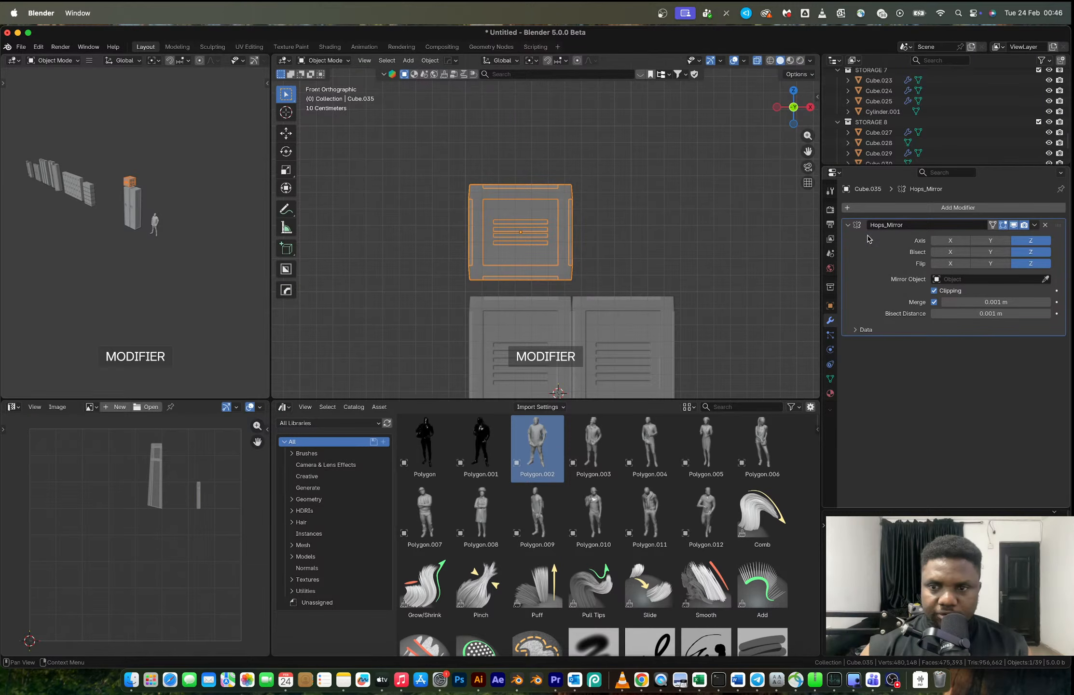
key("ctrl+a")
key("a")
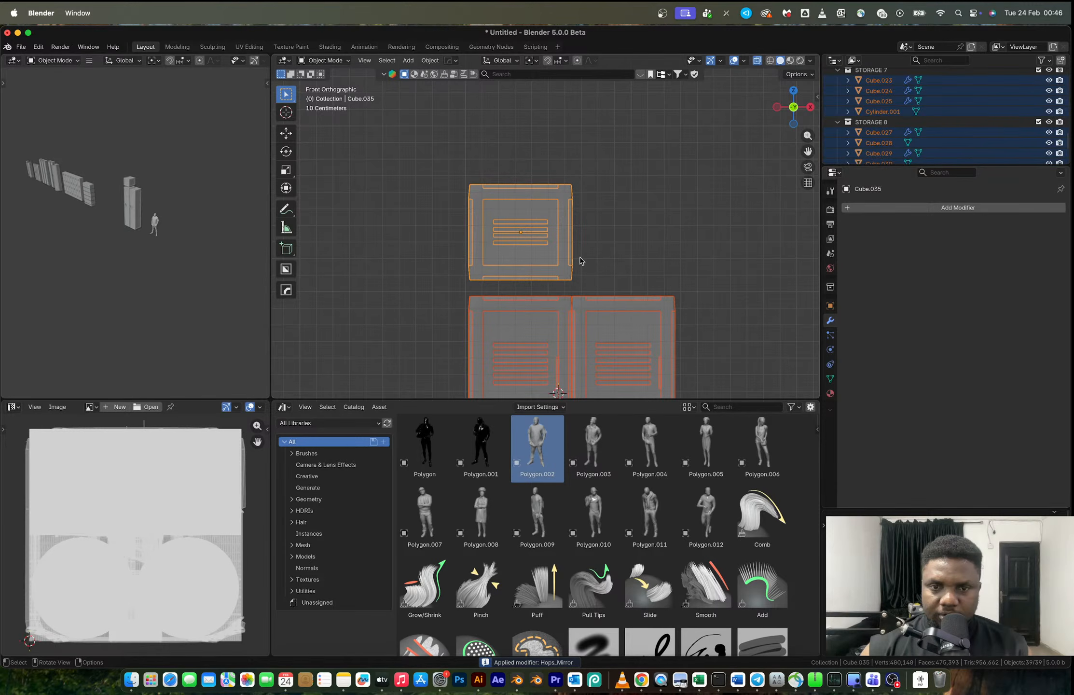
- Select the short locker's linked geometry and move it down about 0.098 m along Z onto the tall locker
key("Tab")
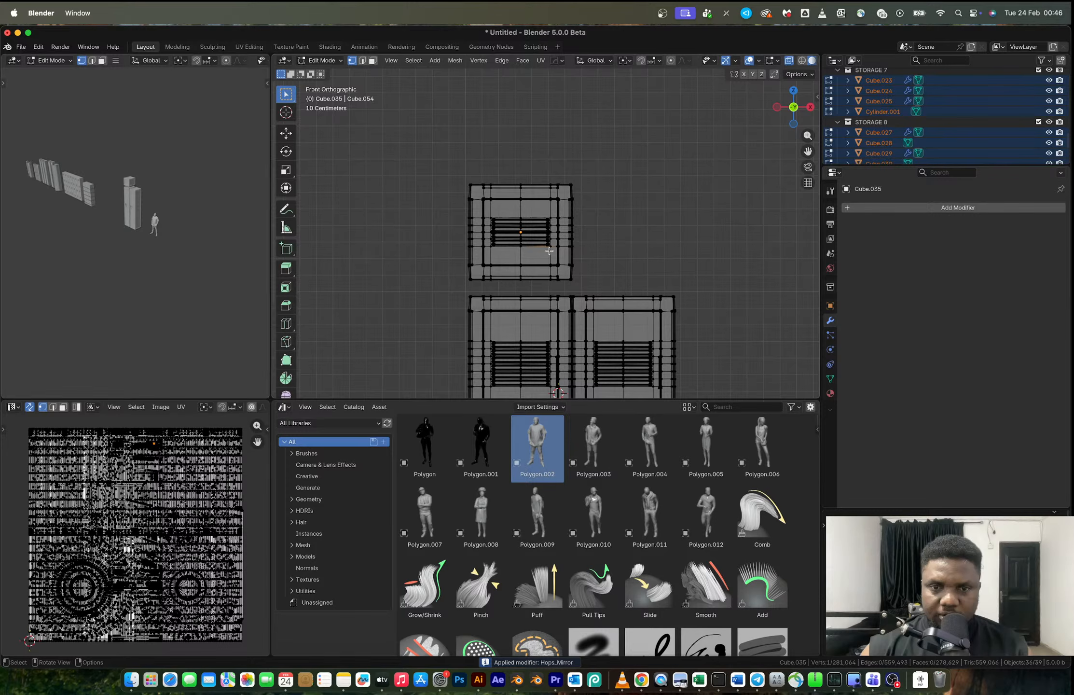
key("l")
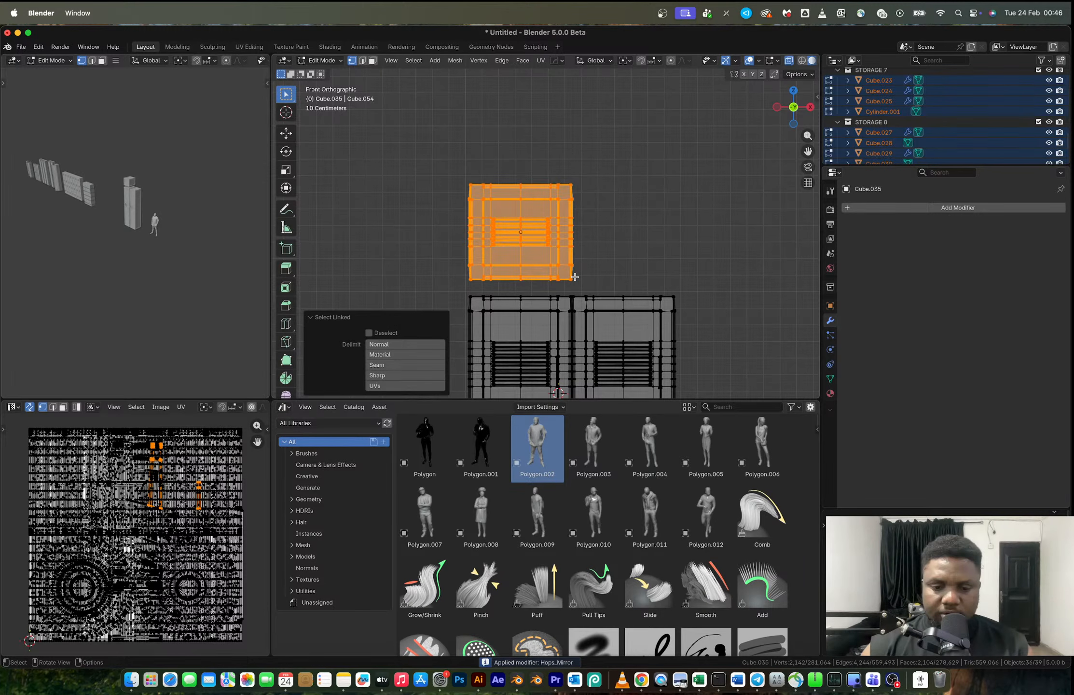
key("g")
key("z")
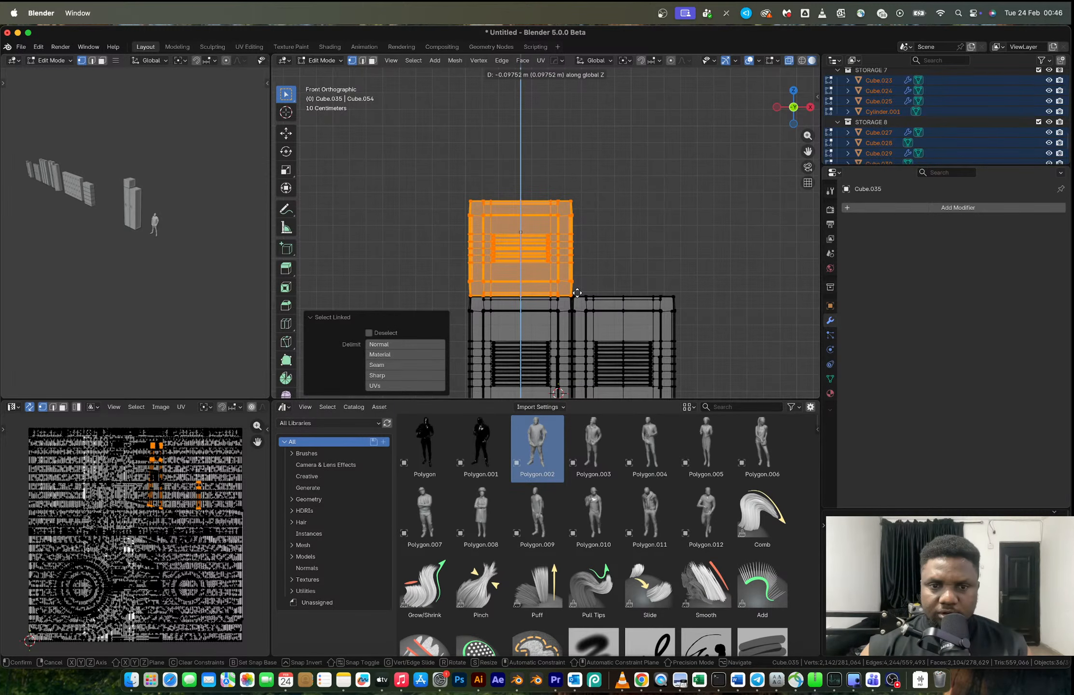
left_click(577, 293)
key("Tab")
- Duplicate the short locker's mesh along X so the copy stands on top of the second tall locker
scroll(569, 284, "down", 2)
key("Tab")
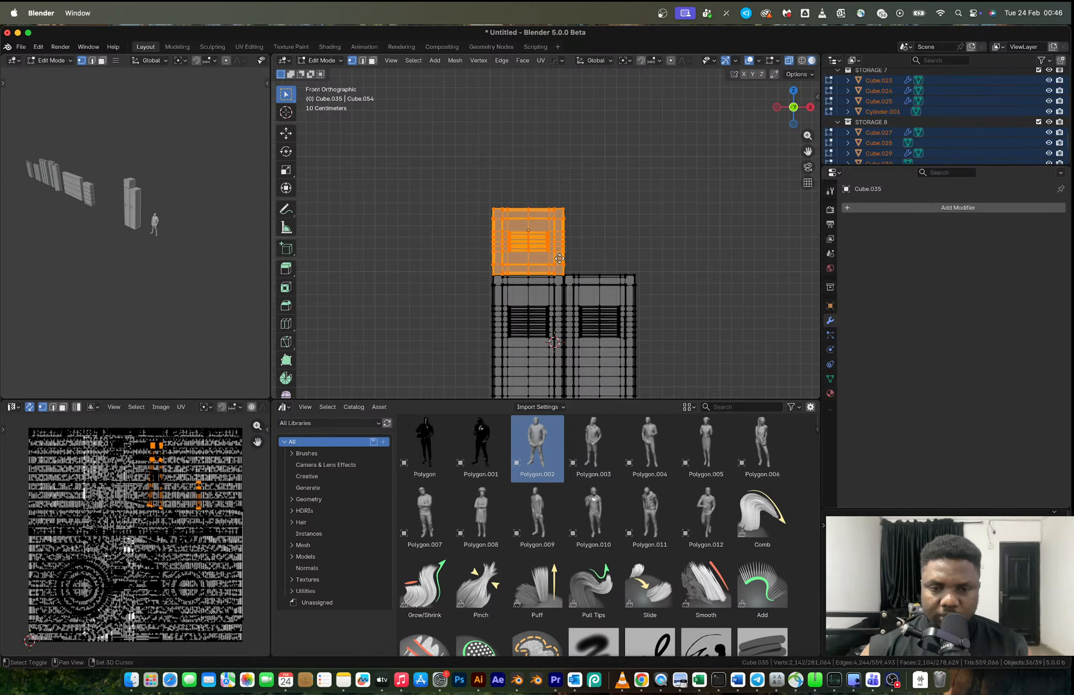
key("shift+d")
key("x")
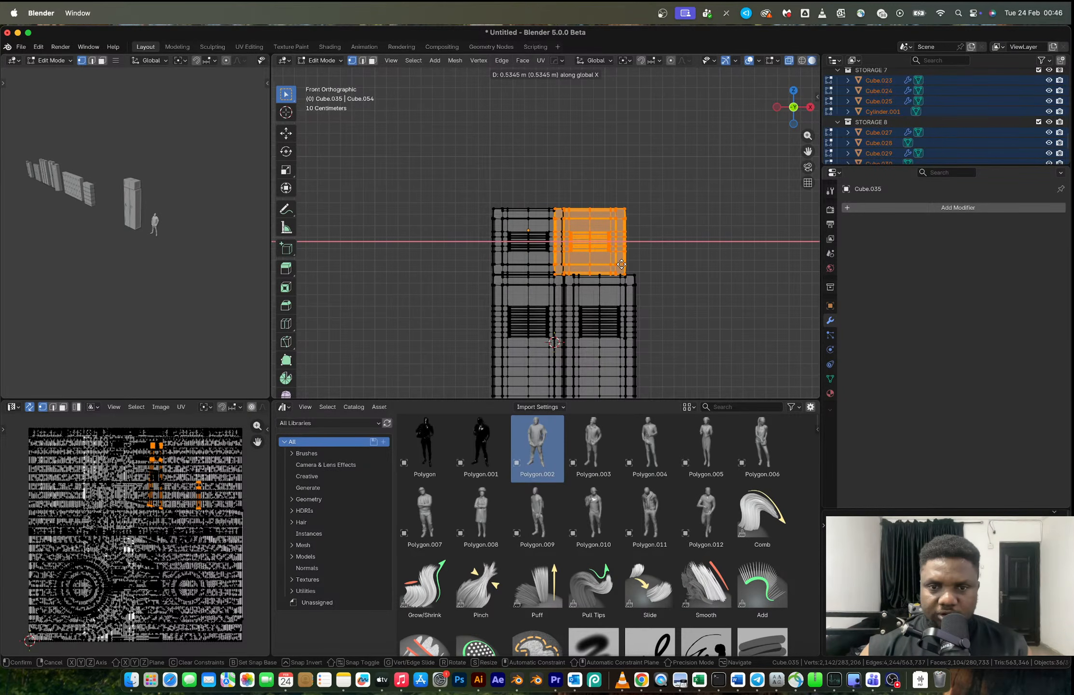
left_click(621, 264)
key("Tab")
scroll(623, 266, "down", 1)
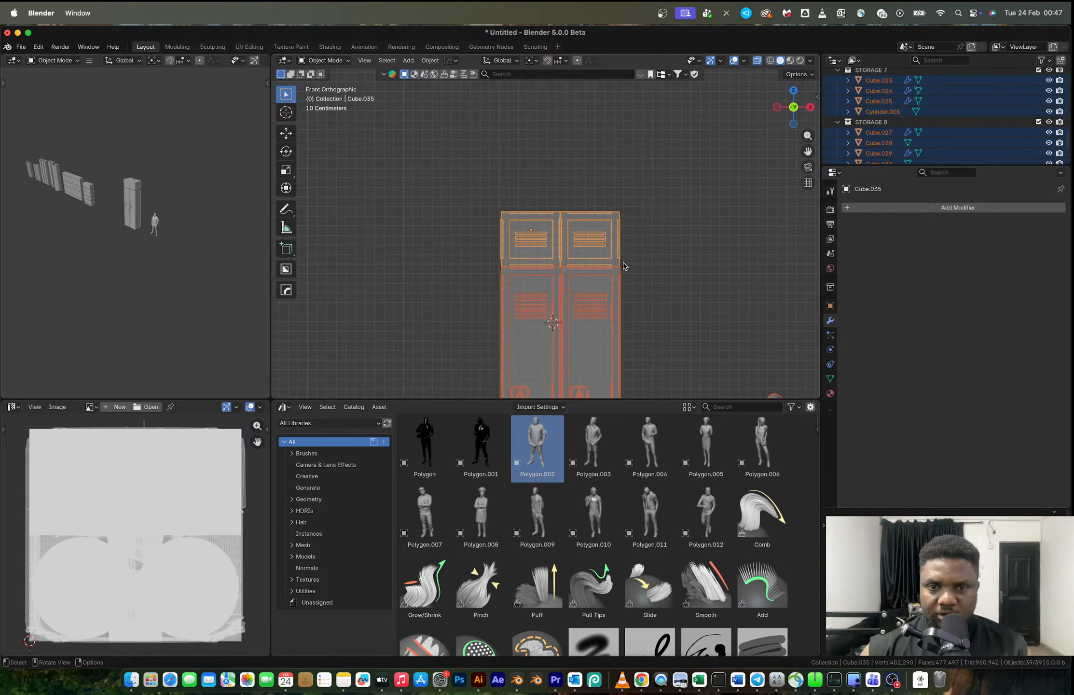
- Turn off X-ray and duplicate the complete two-column locker unit about 1.35 m along X
scroll(623, 266, "down", 5)
left_click_drag(464, 148, 568, 346)
scroll(544, 289, "up", 2)
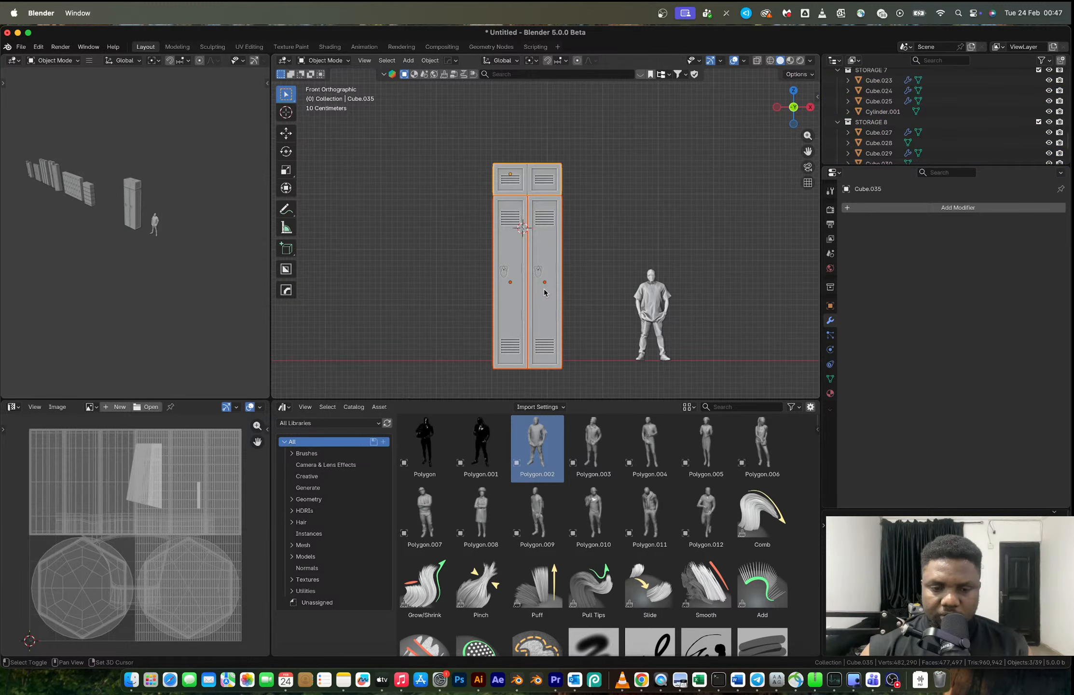
key("shift+d")
key("x")
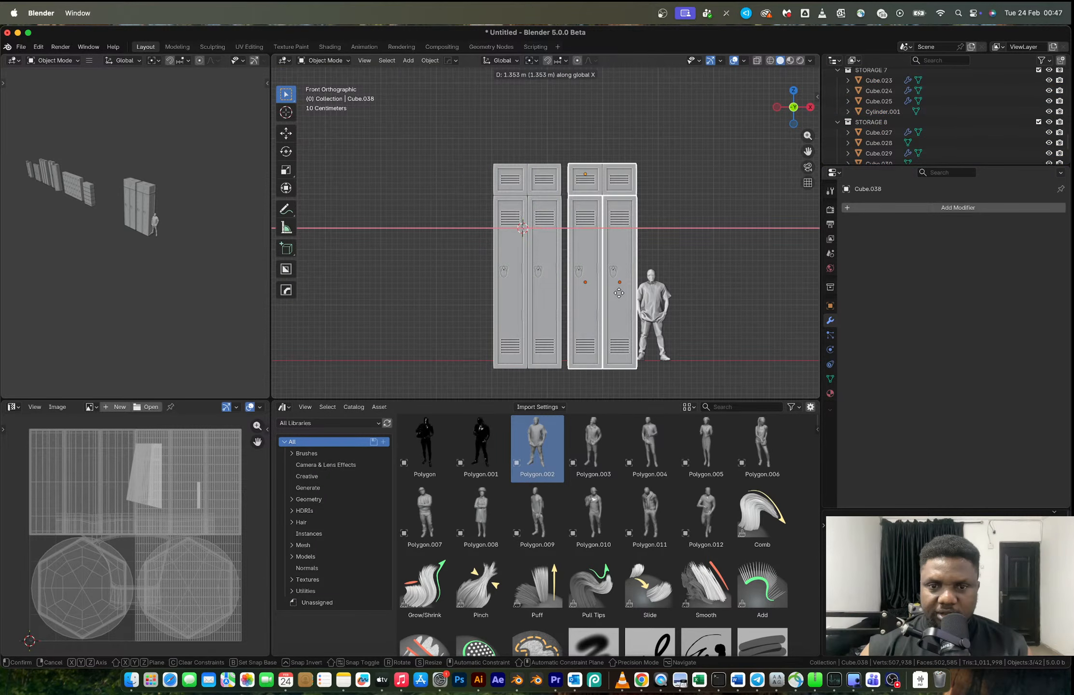
left_click(619, 292)
- Select both locker units and move them -0.7233 m along X
left_click_drag(470, 125, 619, 372)
key("g")
key("x")
left_click(579, 369)
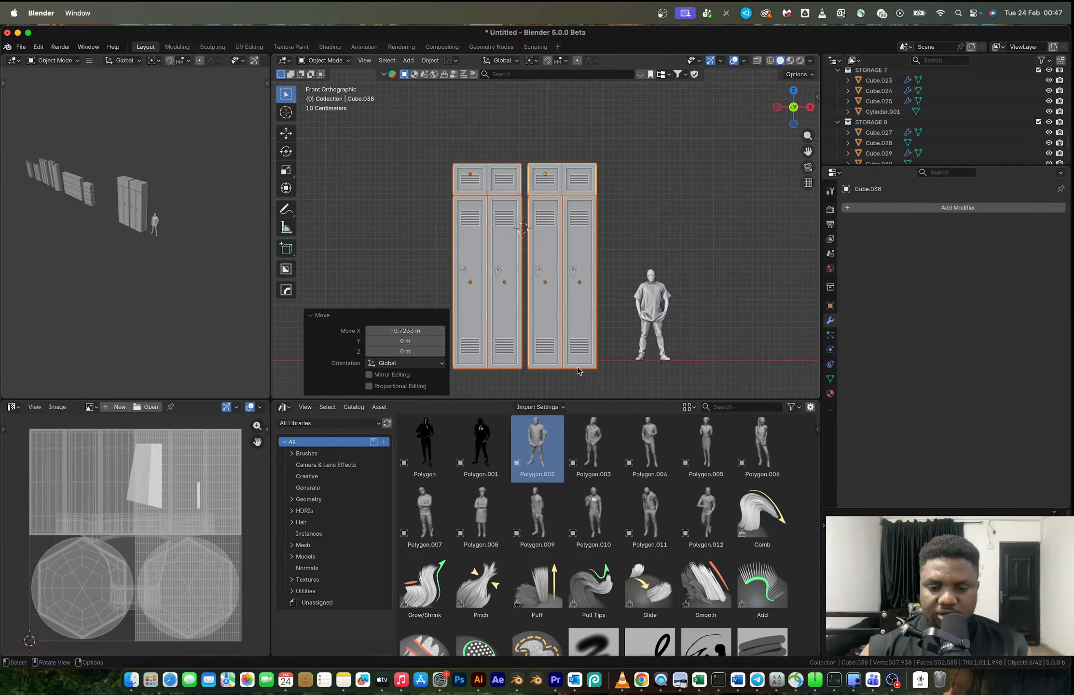
type("ms")
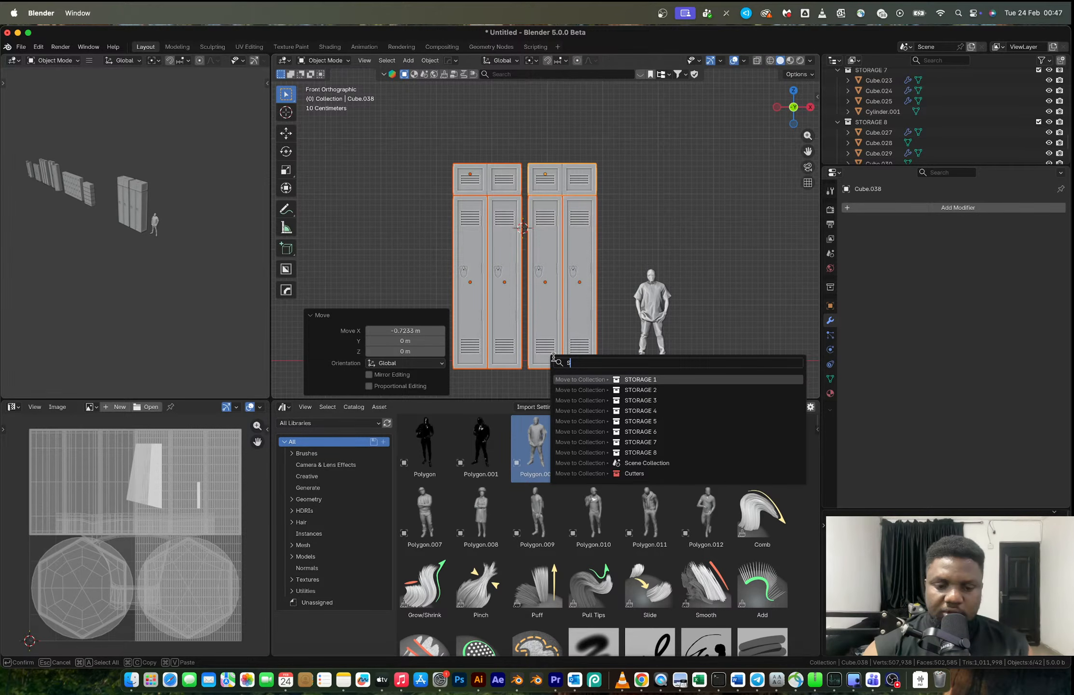
key("BackSpace")
type("STORAGE")
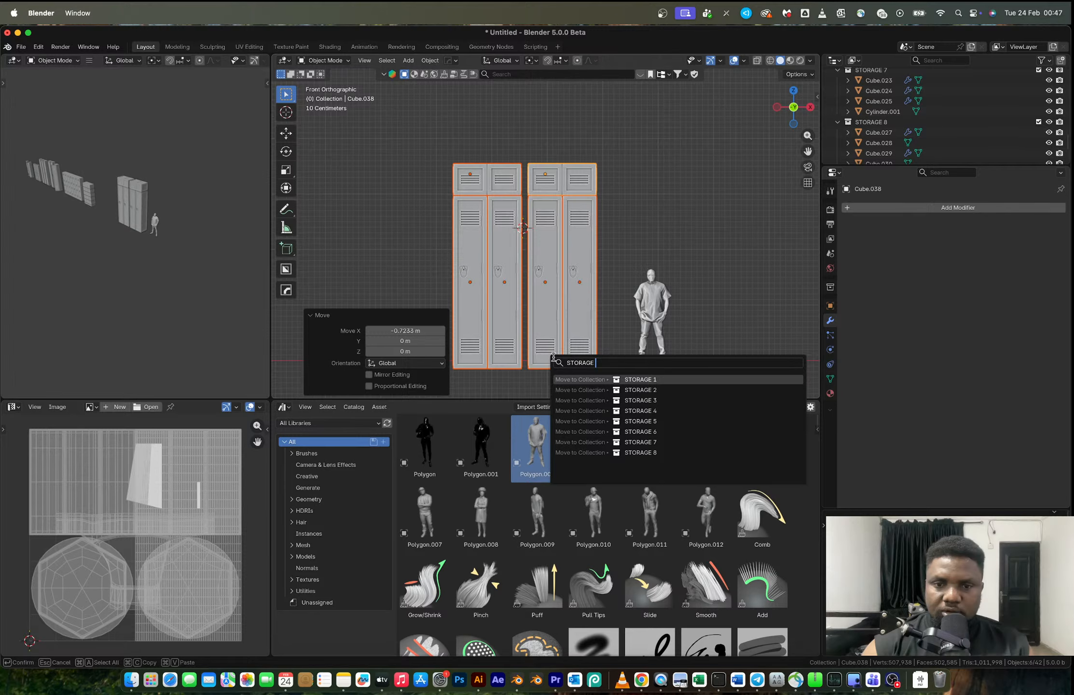
key("Escape")
- Move the two selected locker units into a new collection named STORAGE 9
key("m")
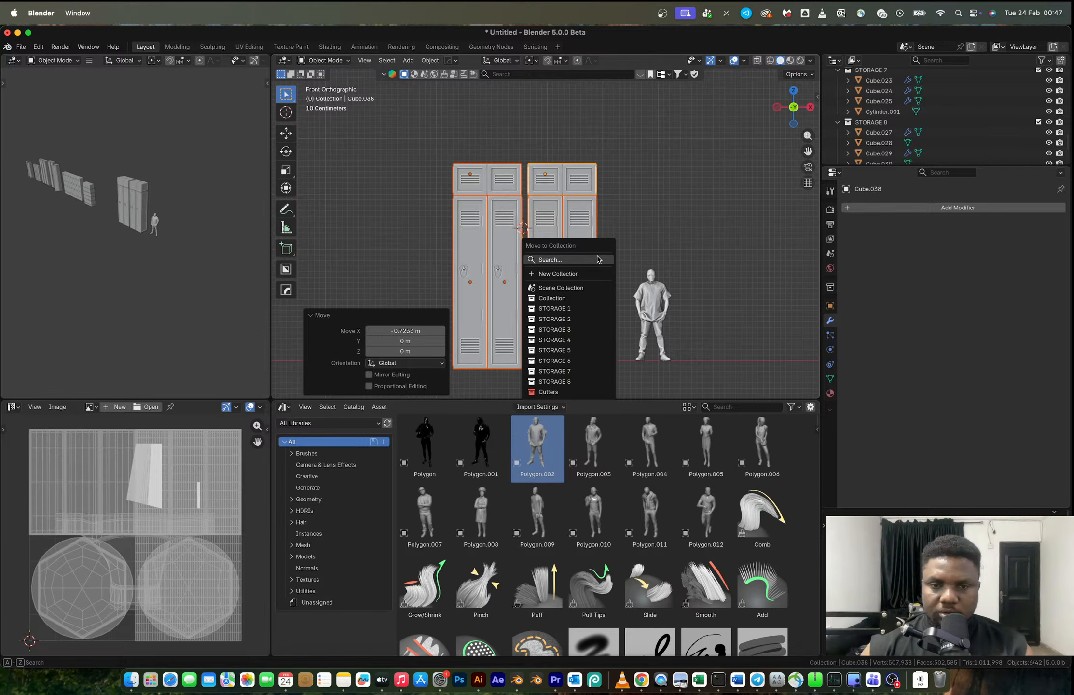
left_click(580, 273)
type("STO")
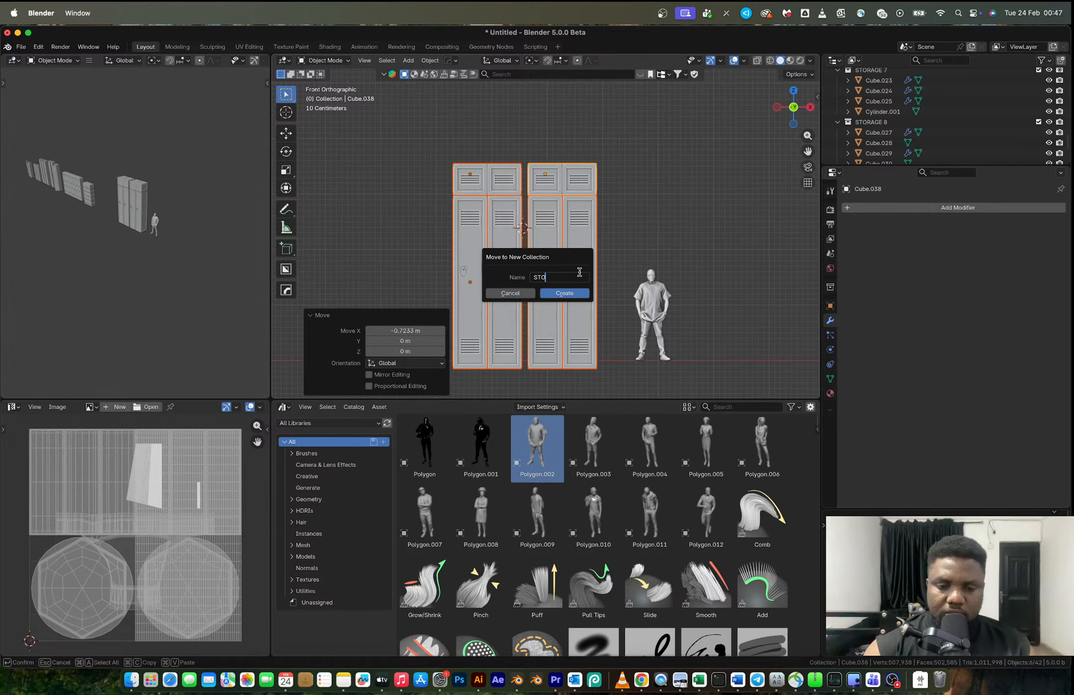
type("RAGE 9")
key("Return")
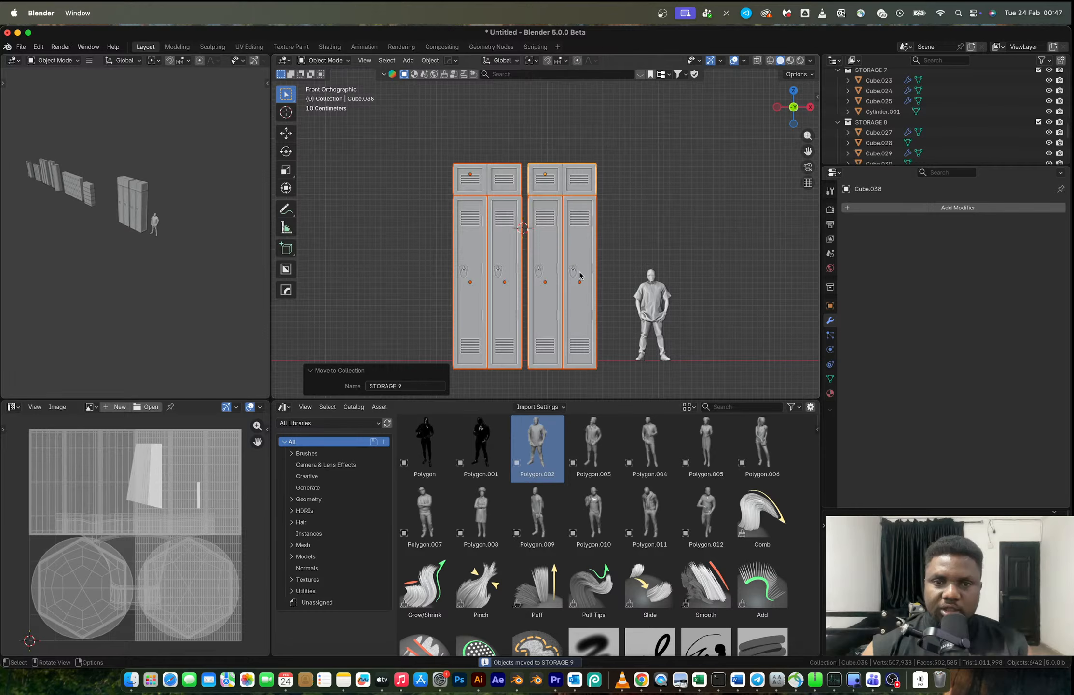
- Move both locker units about -3.76 m along X, next to the other storage furniture
scroll(579, 271, "down", 4)
key("g")
key("x")
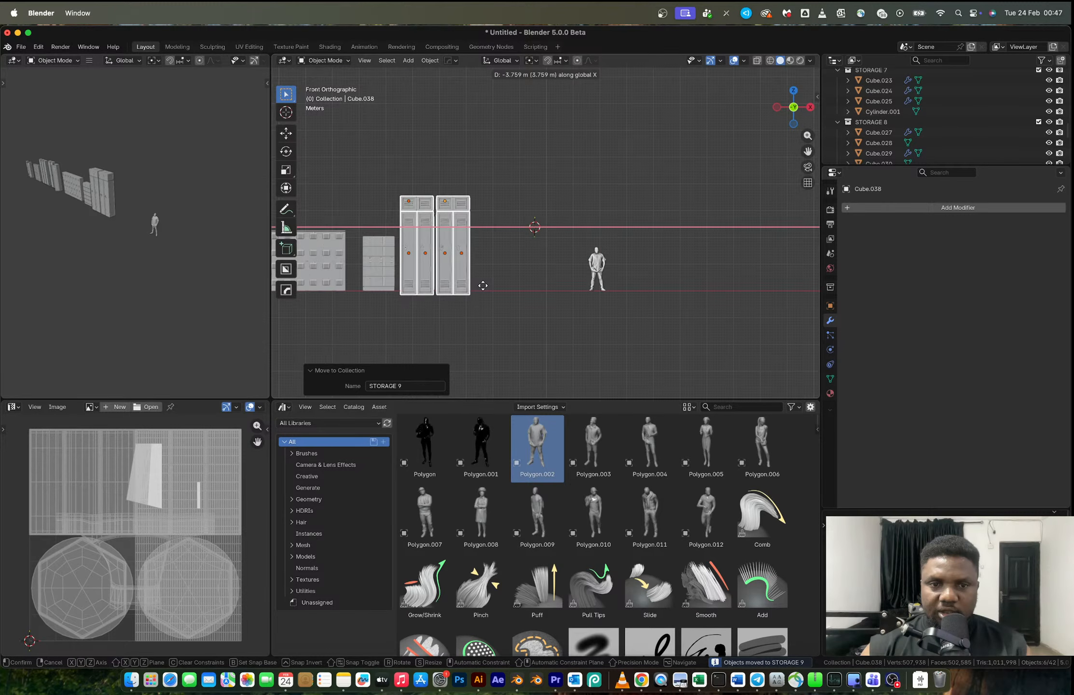
left_click(481, 286)
- Select the two tall lockers of the nearest unit and duplicate them about 2.14 m along X
left_click_drag(476, 300, 446, 256)
key("g")
key("x")
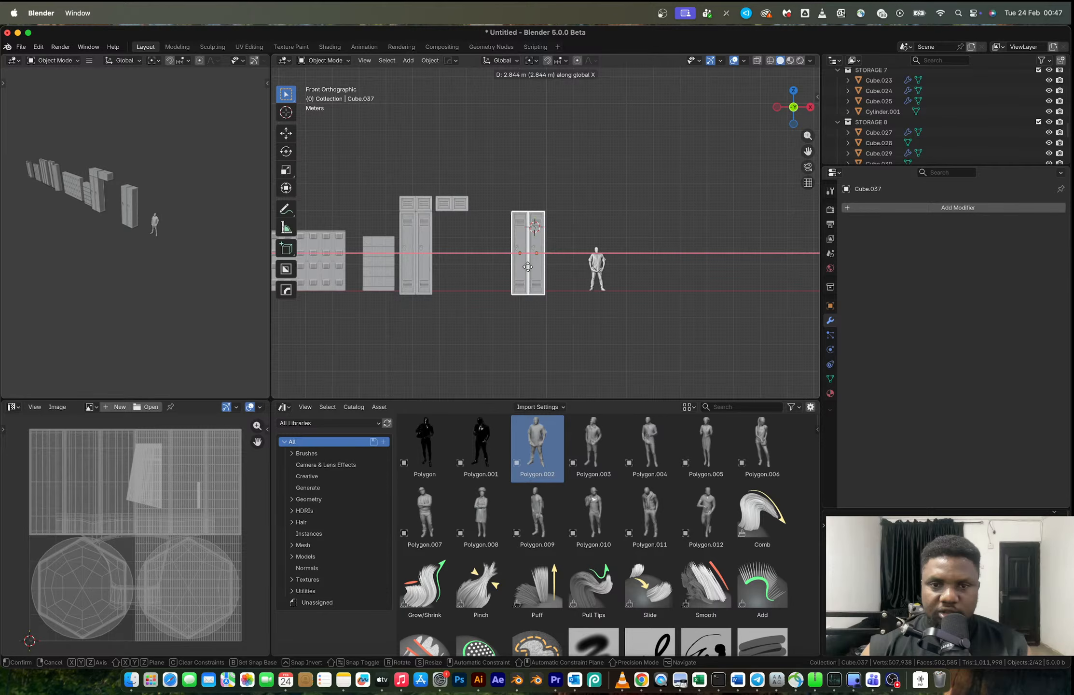
key("Escape")
key("shift+s")
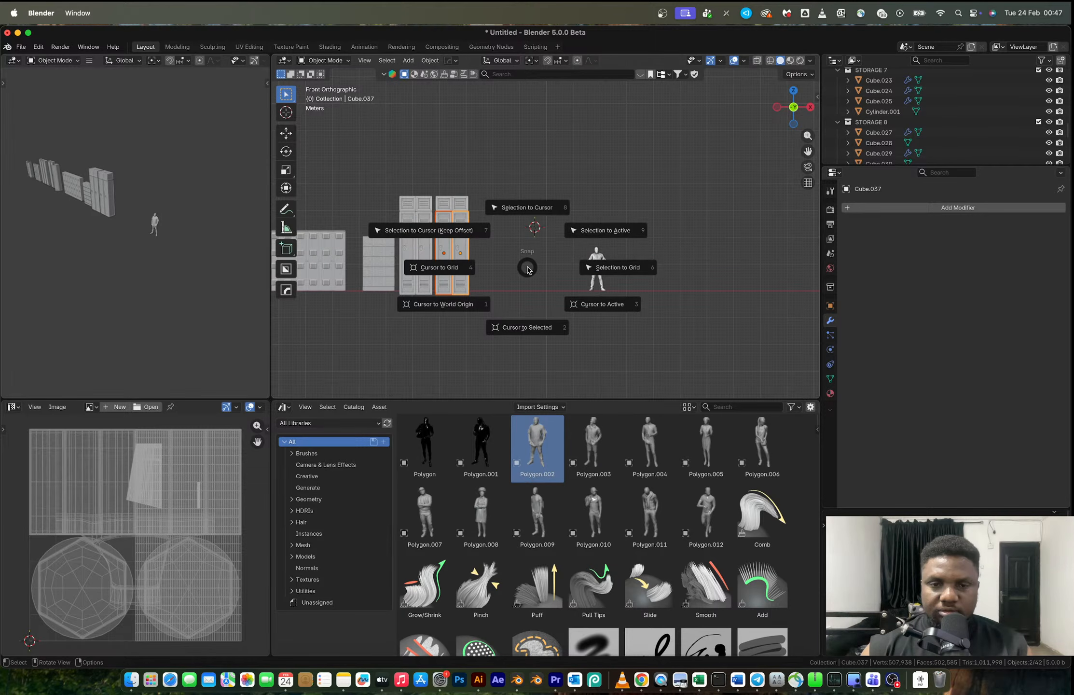
key("shift+d")
left_click(519, 245)
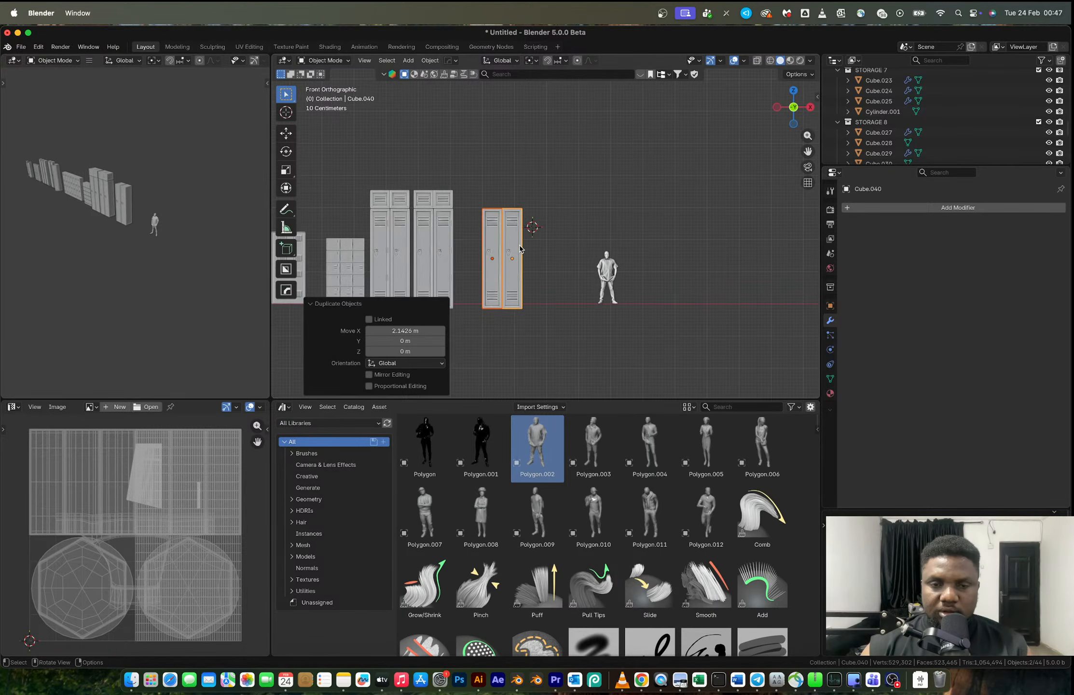
- Duplicate the copied locker pair about 1.24 m along X to form a row of four tall lockers
scroll(519, 245, "up", 3)
key("shift+d")
left_click(508, 177)
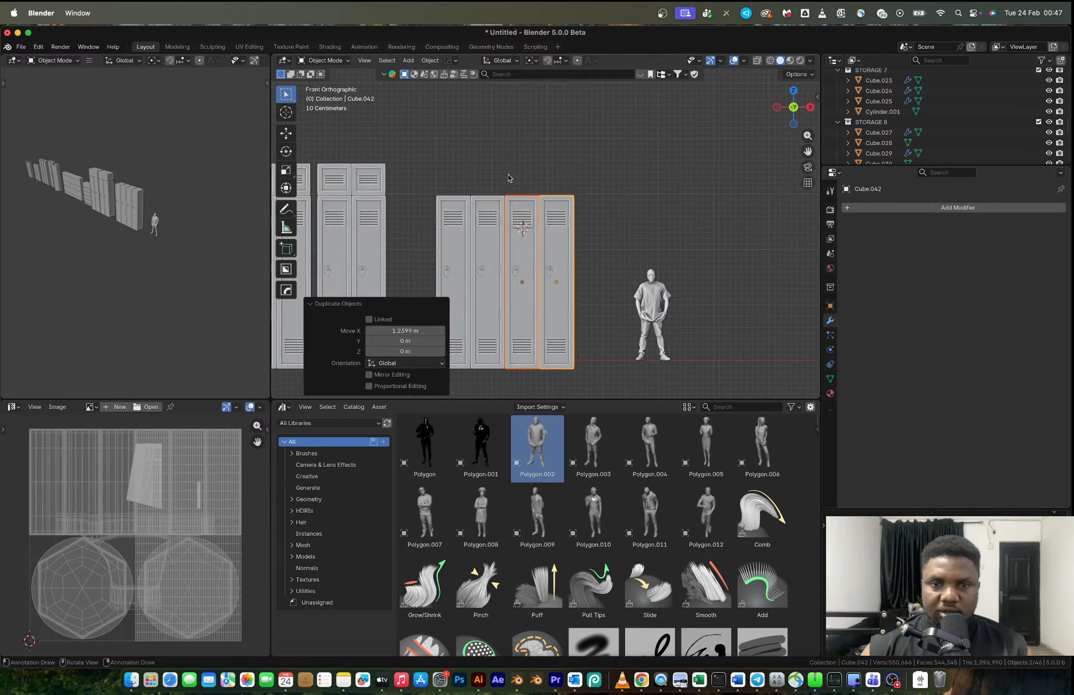
- Place the 3D cursor on a vertex at the top of the second locker in the new row
middle_click_drag(508, 177, 480, 211)
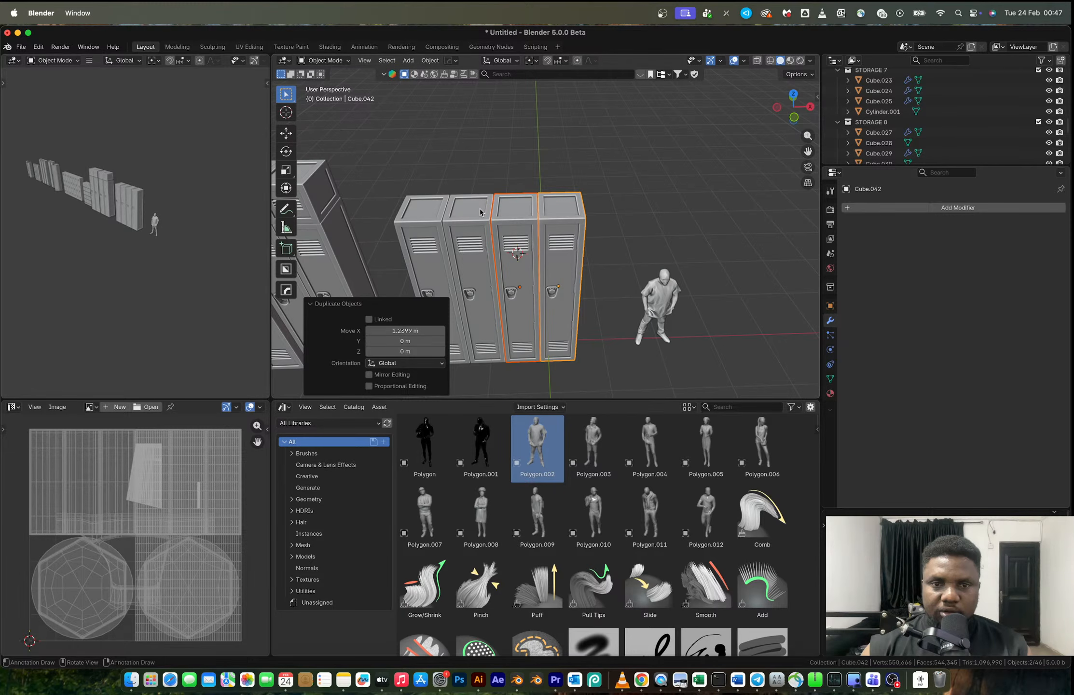
left_click(480, 208)
key("Tab")
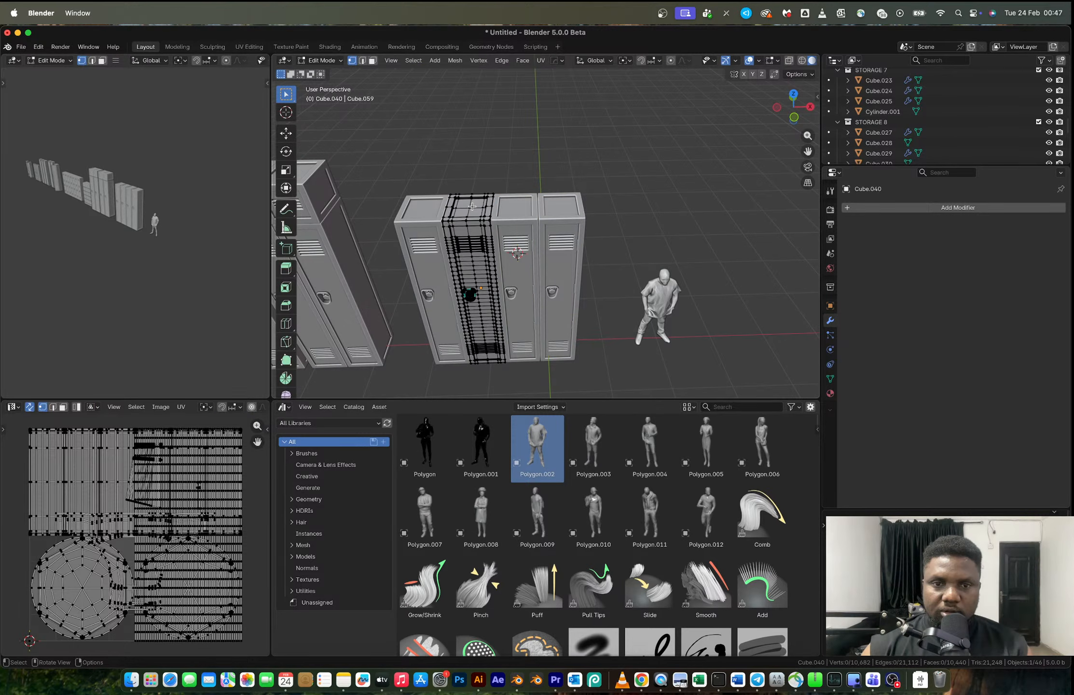
left_click(472, 212)
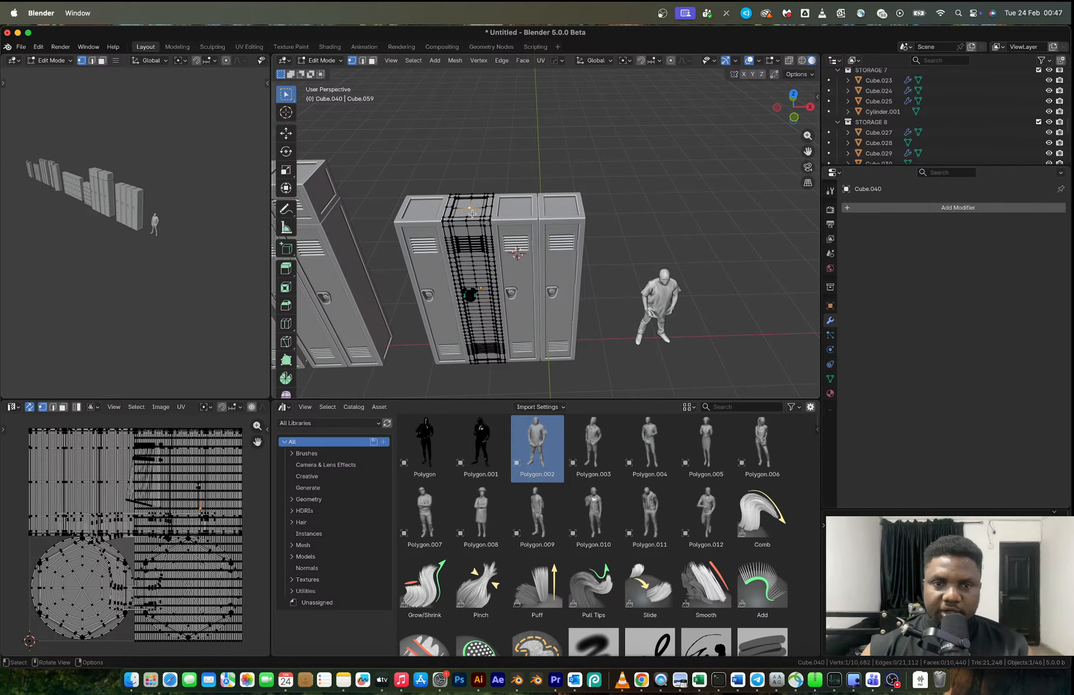
key("Tab")
- Add a cube at the 3D cursor and scale it to 0.227
key("shift+a")
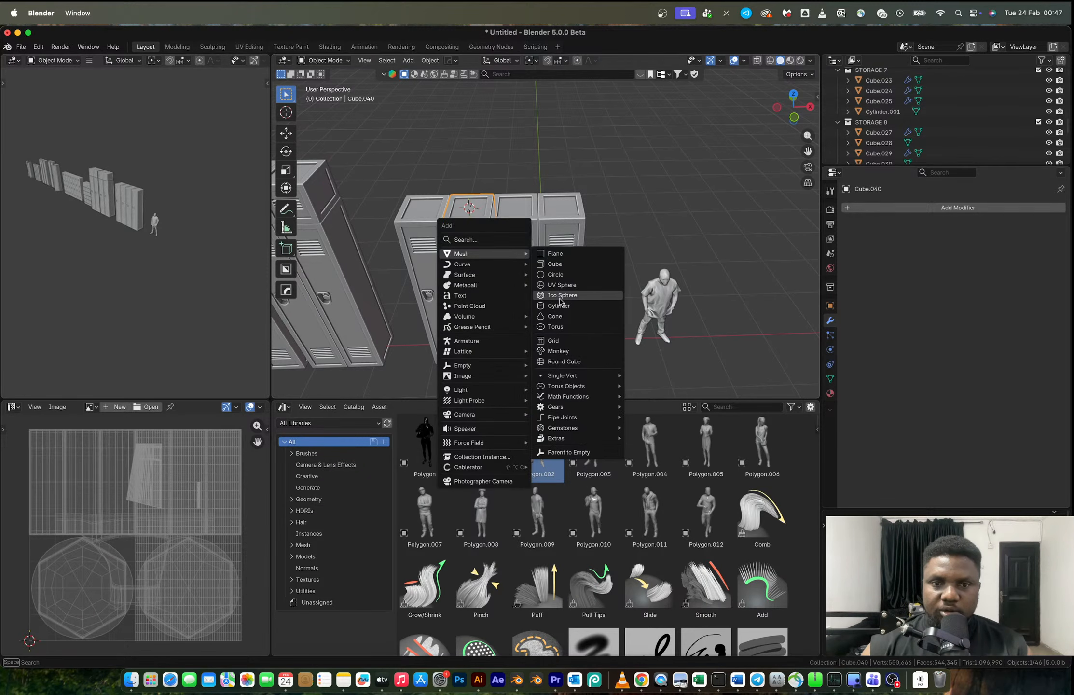
left_click(555, 263)
key("s")
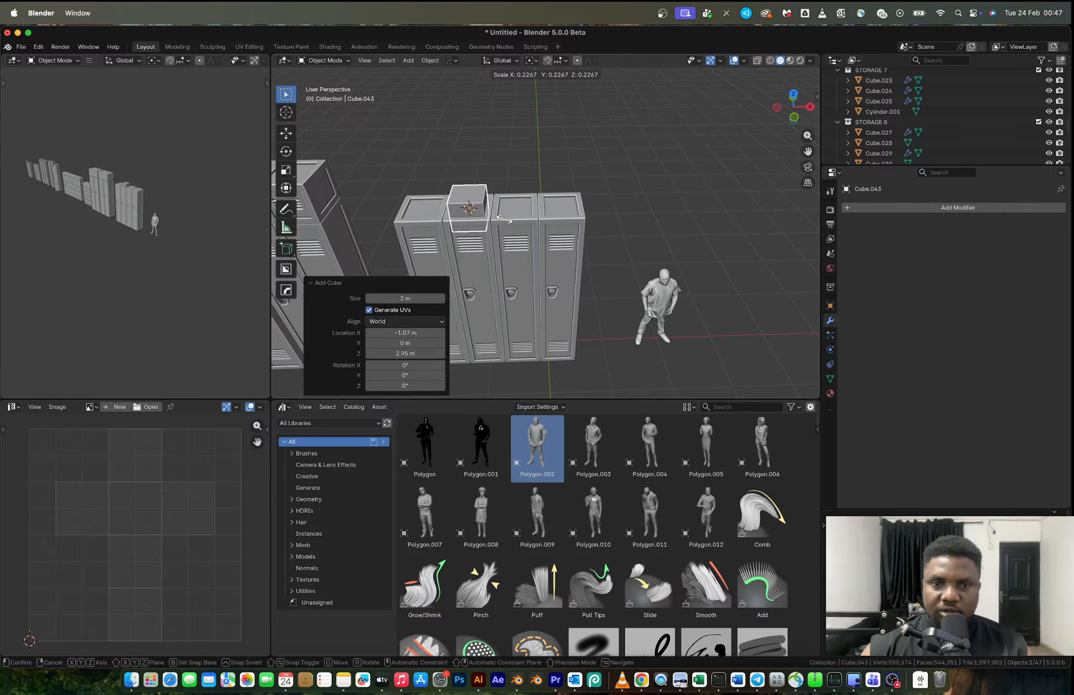
left_click(504, 218)
- Move the cube up about 0.243 m along Z so it rests on top of the locker
left_click(788, 121)
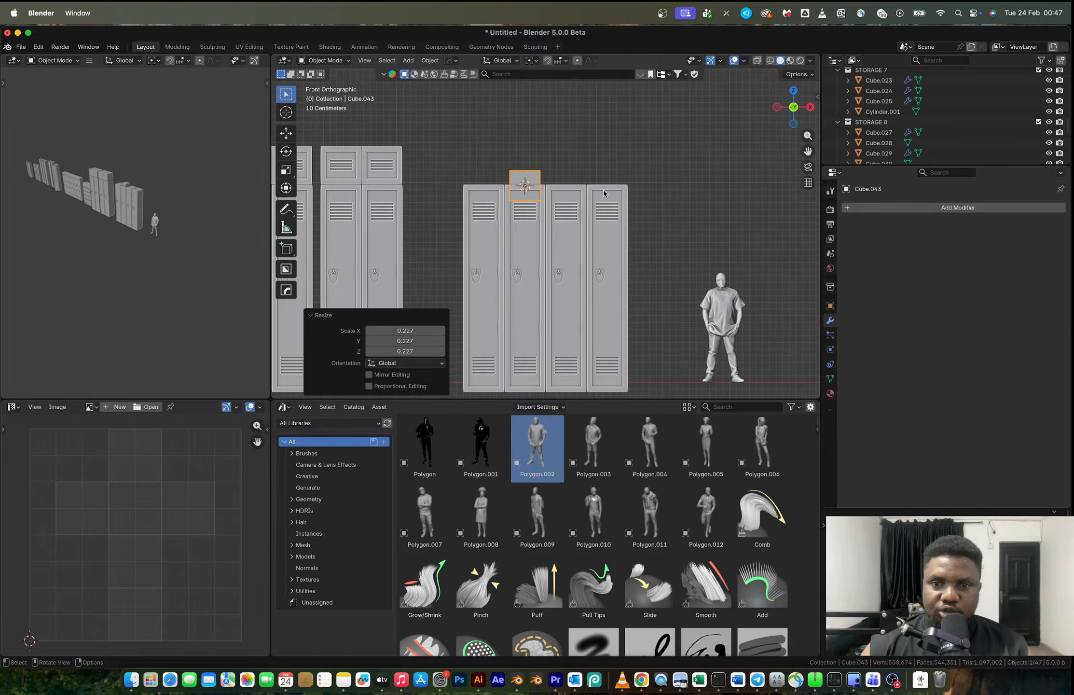
scroll(603, 190, "down", 5)
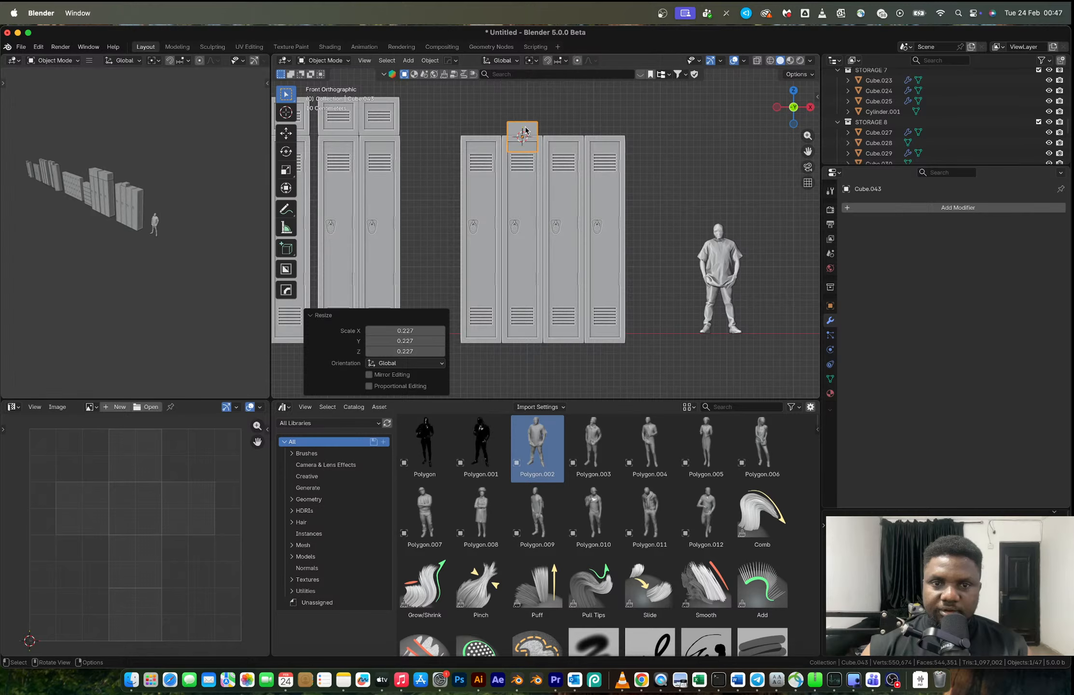
key("g")
key("z")
left_click(526, 114)
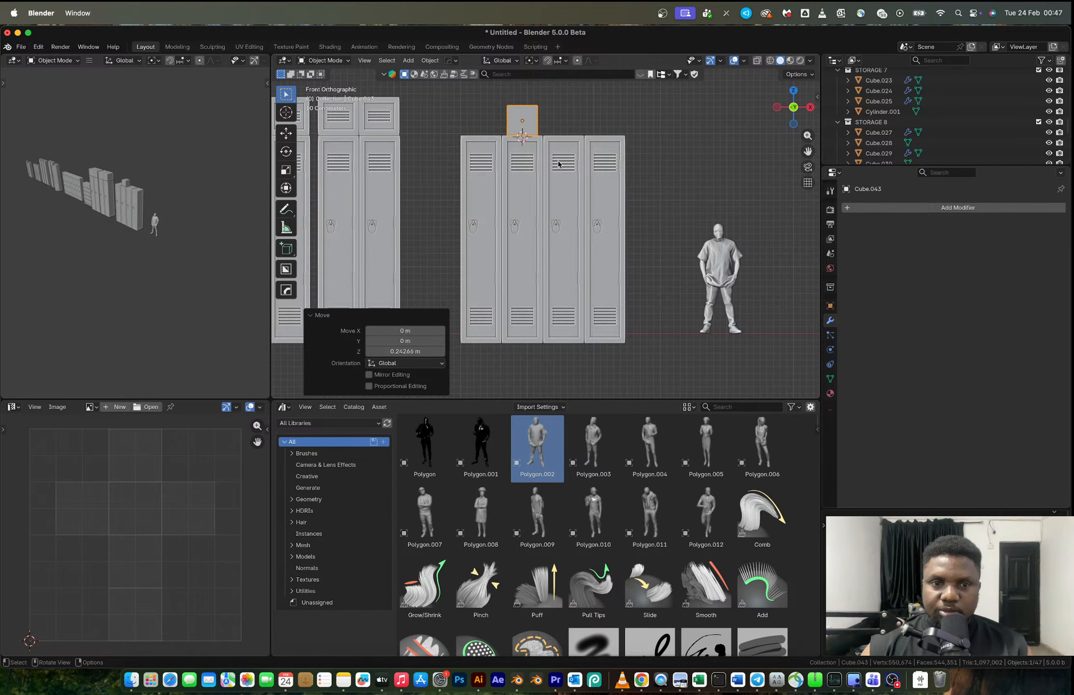
- Stretch the cube into a wide box by scaling it about 4.97 along X and 2.0 along Z
scroll(558, 164, "down", 2)
key("g")
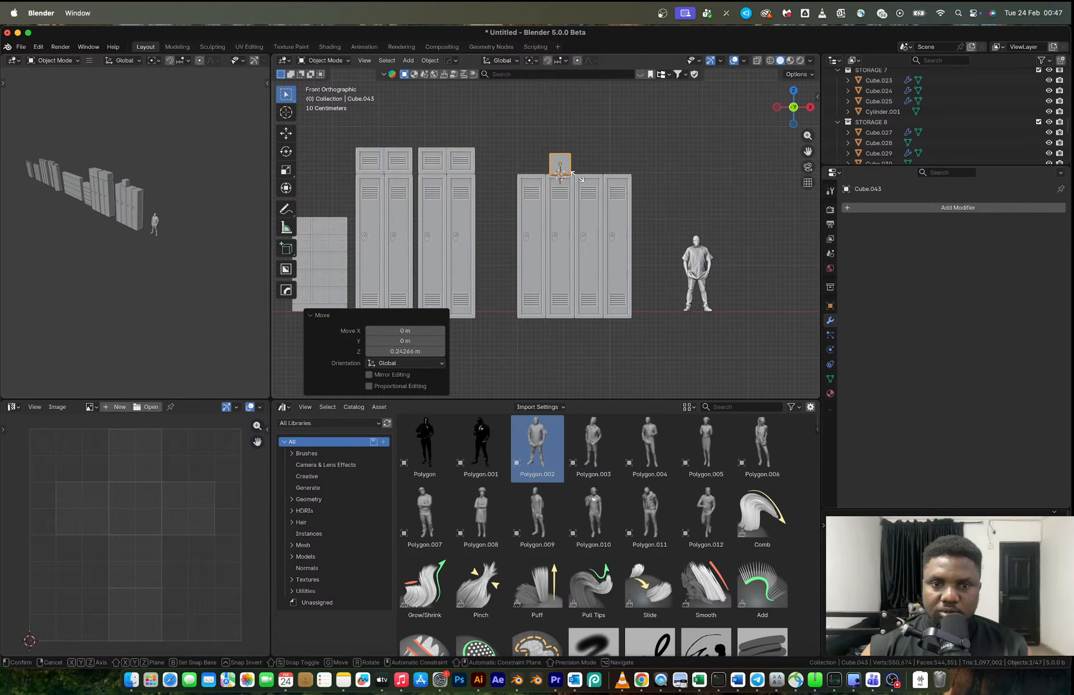
key("x")
left_click(645, 222)
key("s")
key("z")
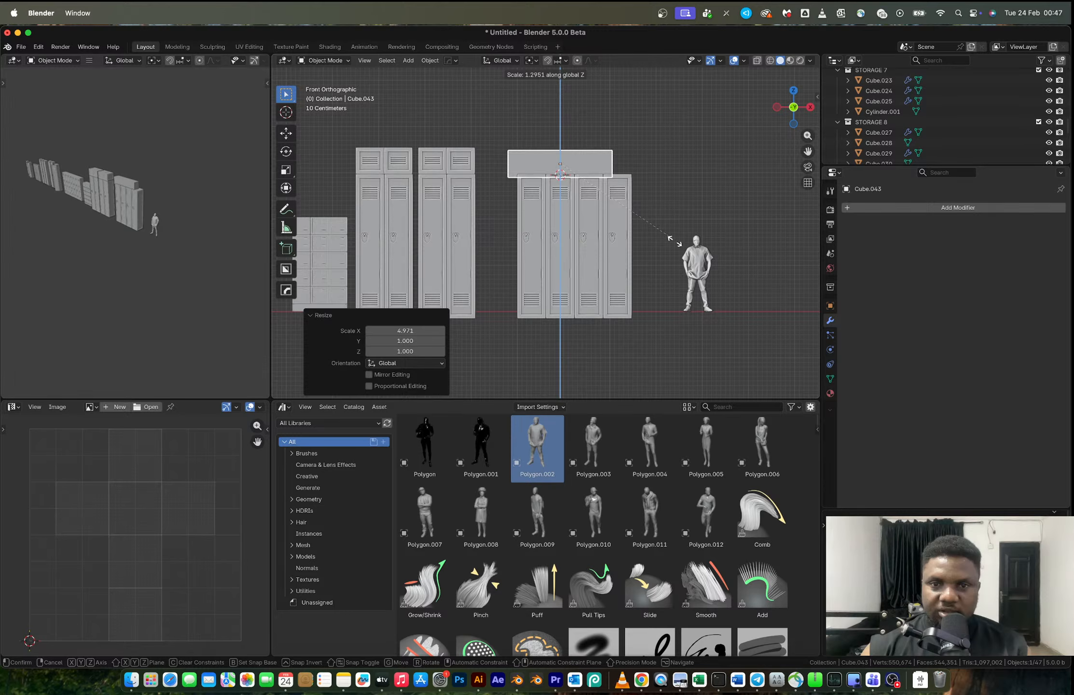
left_click(682, 338)
- Position the box about 0.29 m along X and 0.23 m along Z, scaling it about 1.08 to span all four lockers
key("g")
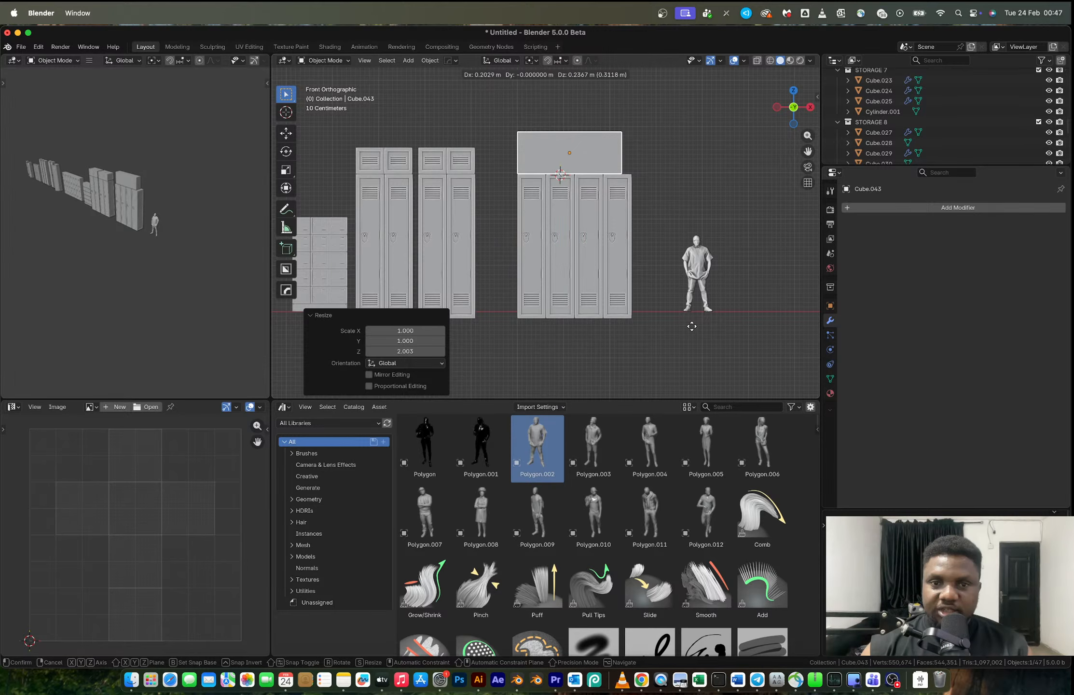
left_click(693, 327)
key("s")
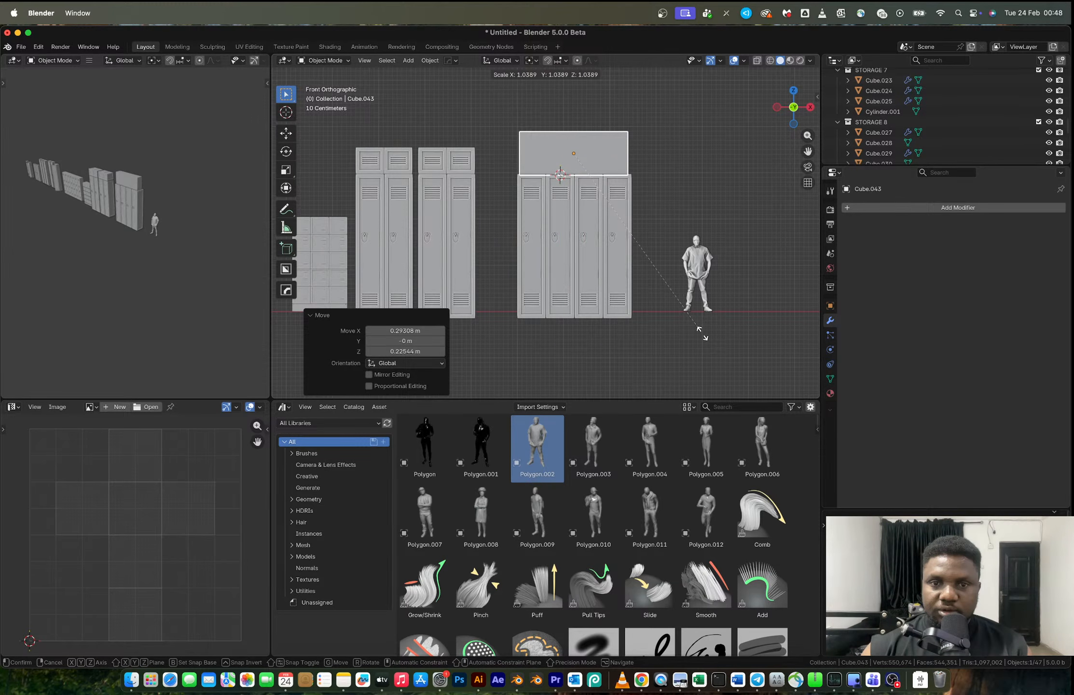
left_click(709, 332)
key("g")
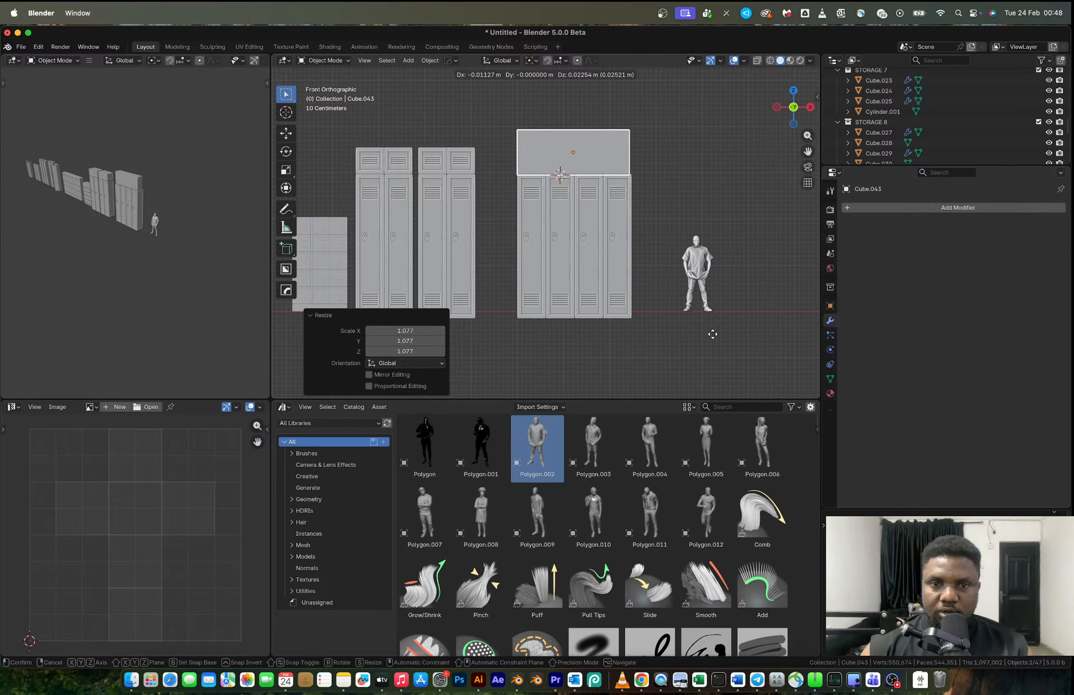
left_click(714, 334)
key("s")
left_click(714, 334)
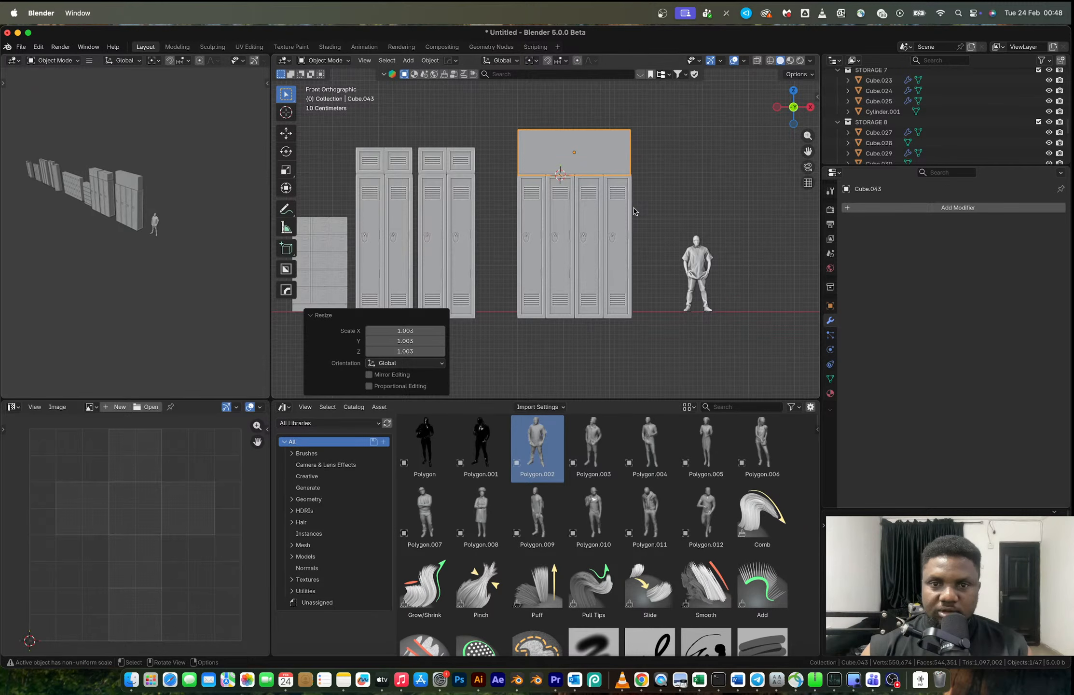
- Scale the box along Y to match the lockers' depth and apply its scale
key("s")
key("y")
middle_click_drag(635, 211, 527, 190)
left_click(651, 218)
key("ctrl+a")
key("s")
- Split the box into two halves with a centred vertical loop cut and select both front faces
scroll(545, 147, "up", 2)
key("Tab")
left_click(632, 177)
left_click(540, 170, "shift")
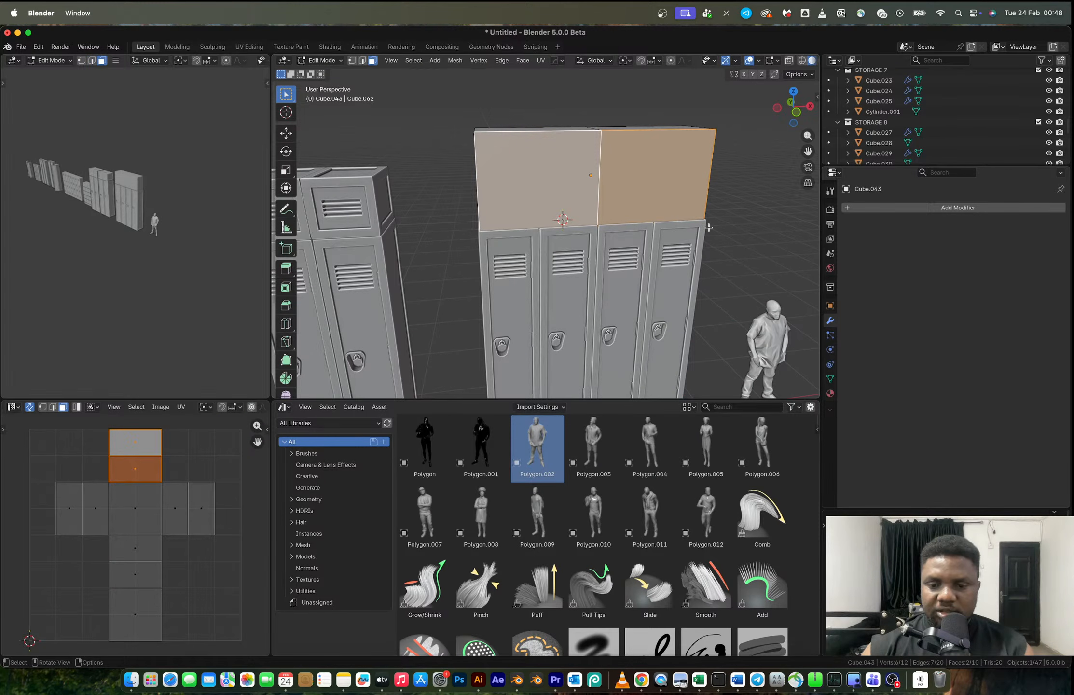
- Try to inset the two front faces individually about 0.045 m and extrude them inward, and undo it
key("i")
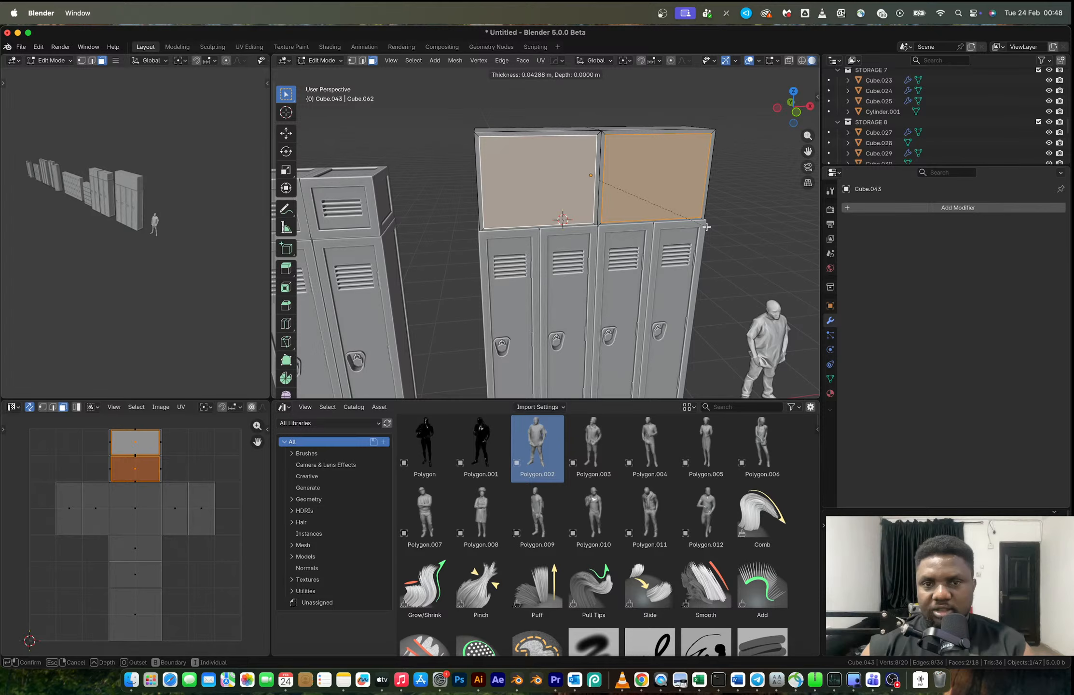
left_click(707, 227)
middle_click_drag(706, 227, 598, 175)
key("e")
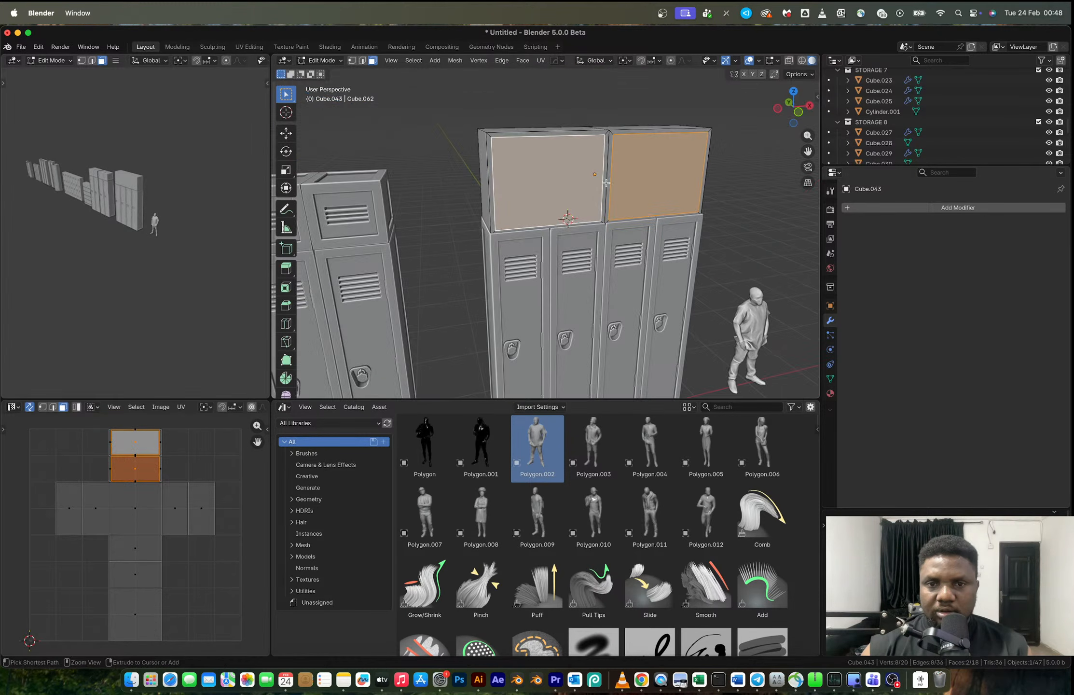
key("ctrl+r")
right_click(608, 180)
key("ctrl+z")
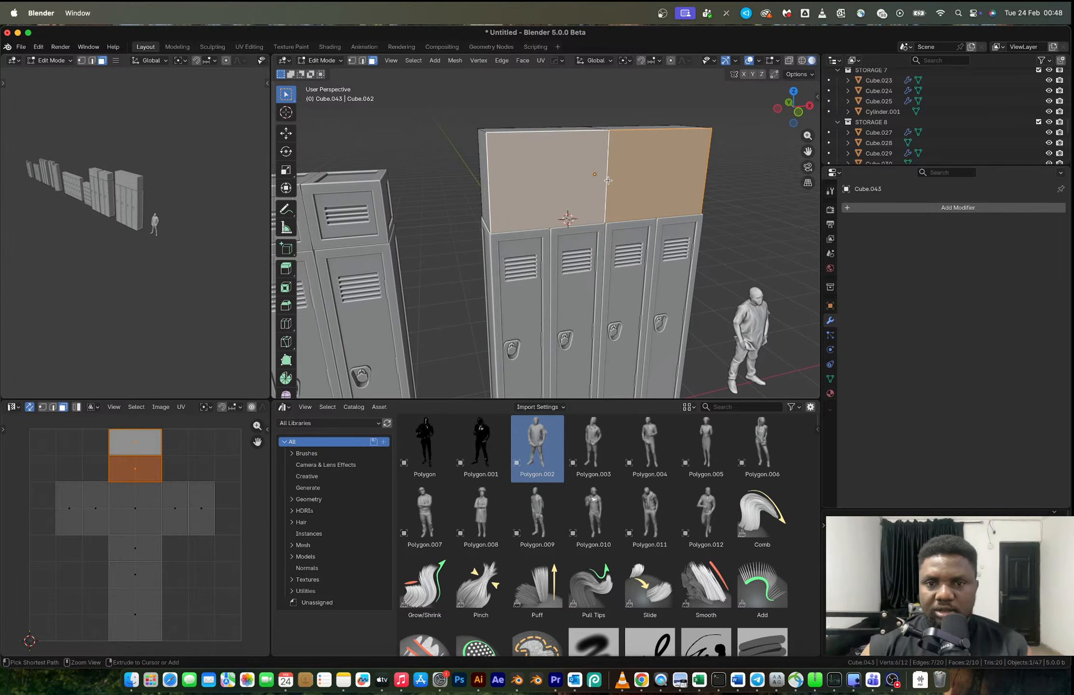
- Add a horizontal loop cut across the box's front and slide it down to form shallow lower compartments
key("ctrl+z")
left_click(593, 196, "shift")
left_click(652, 197, "shift")
key("2")
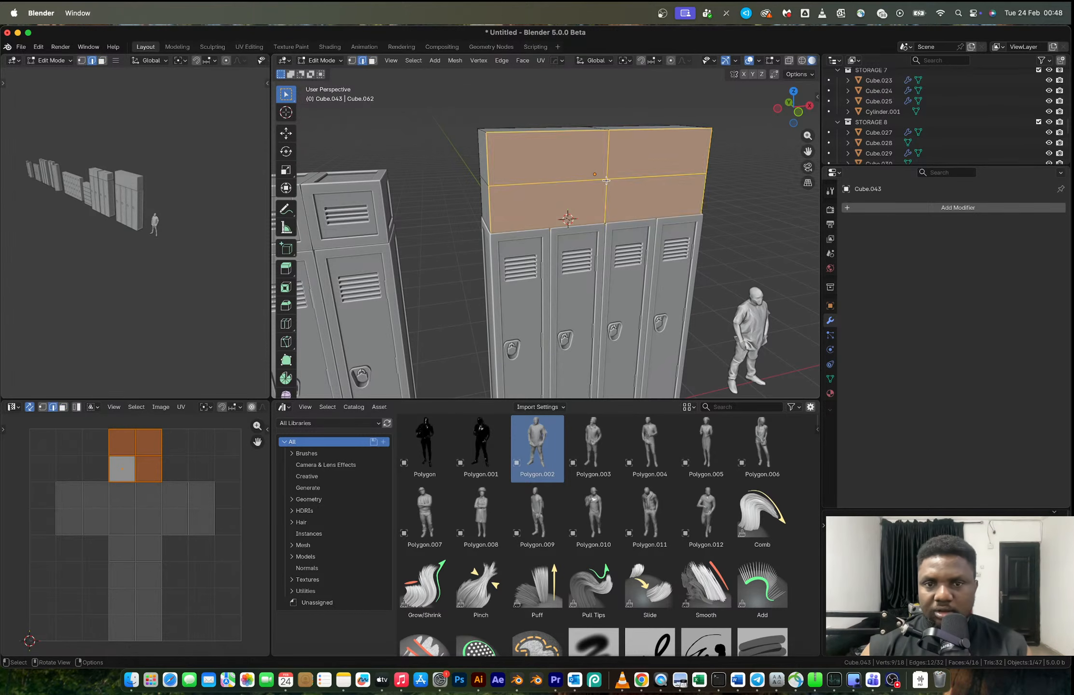
left_click(587, 183, "alt")
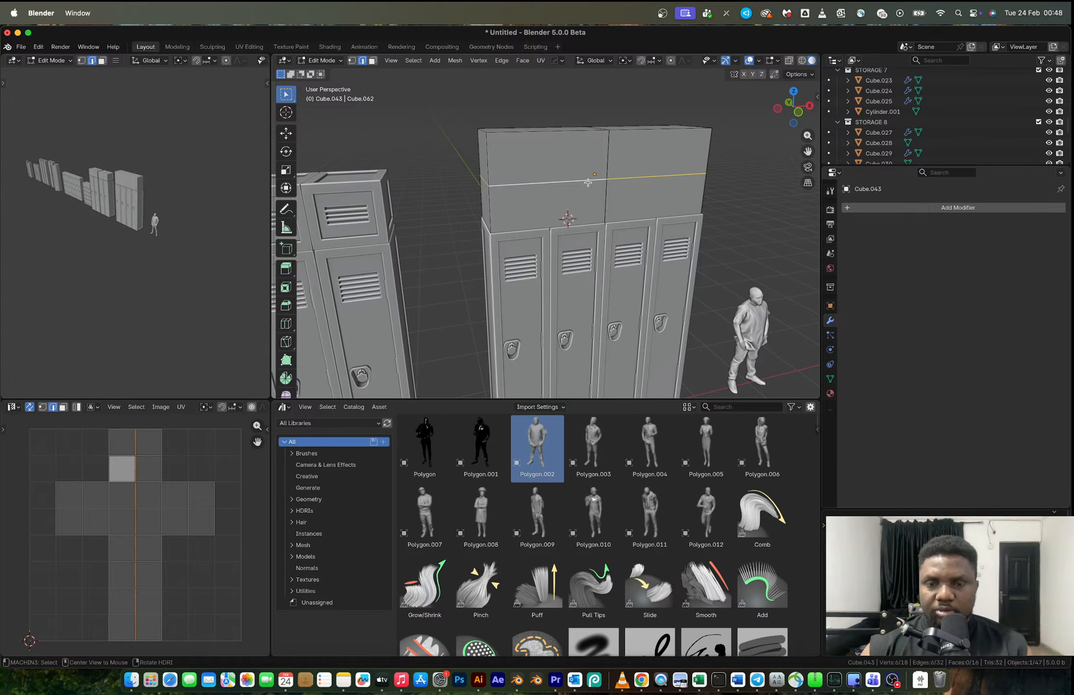
key("g")
key("g")
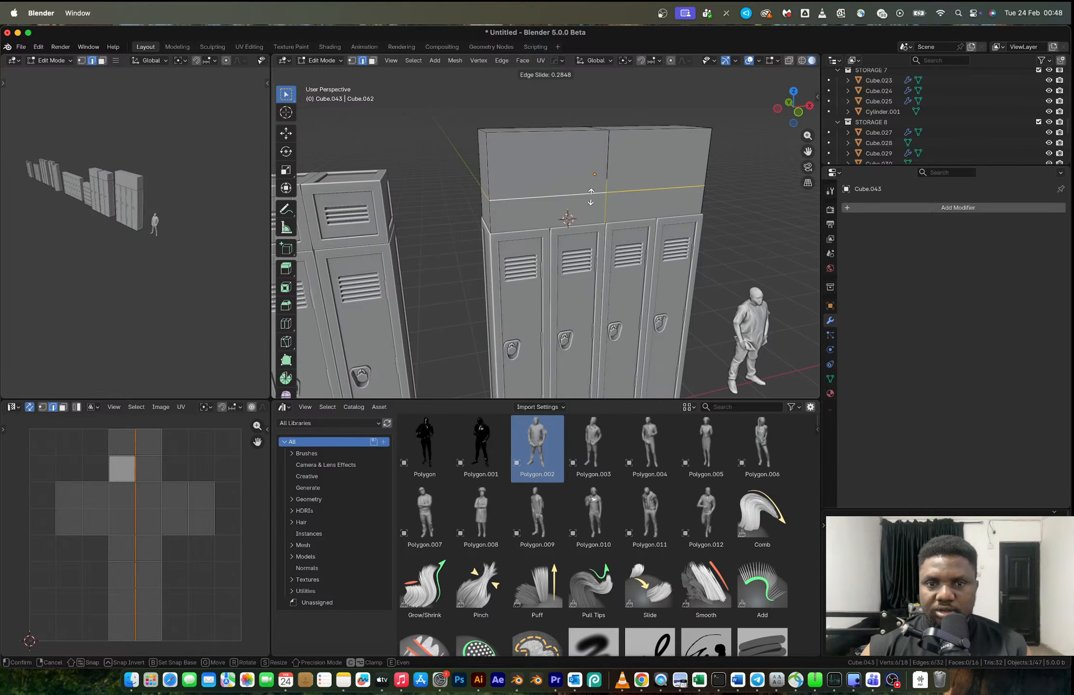
left_click(592, 198)
- Select the box's four front faces and inset them individually about 0.04 m
key("3")
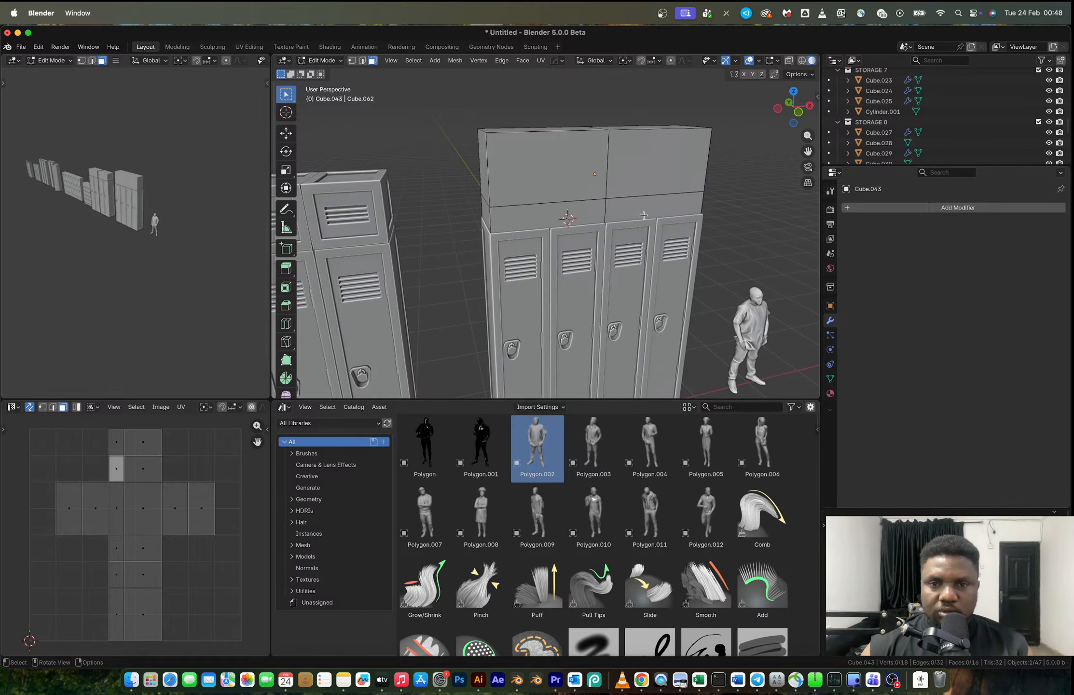
left_click(643, 215)
left_click(650, 168, "shift")
left_click(565, 169, "shift")
left_click(564, 212, "shift")
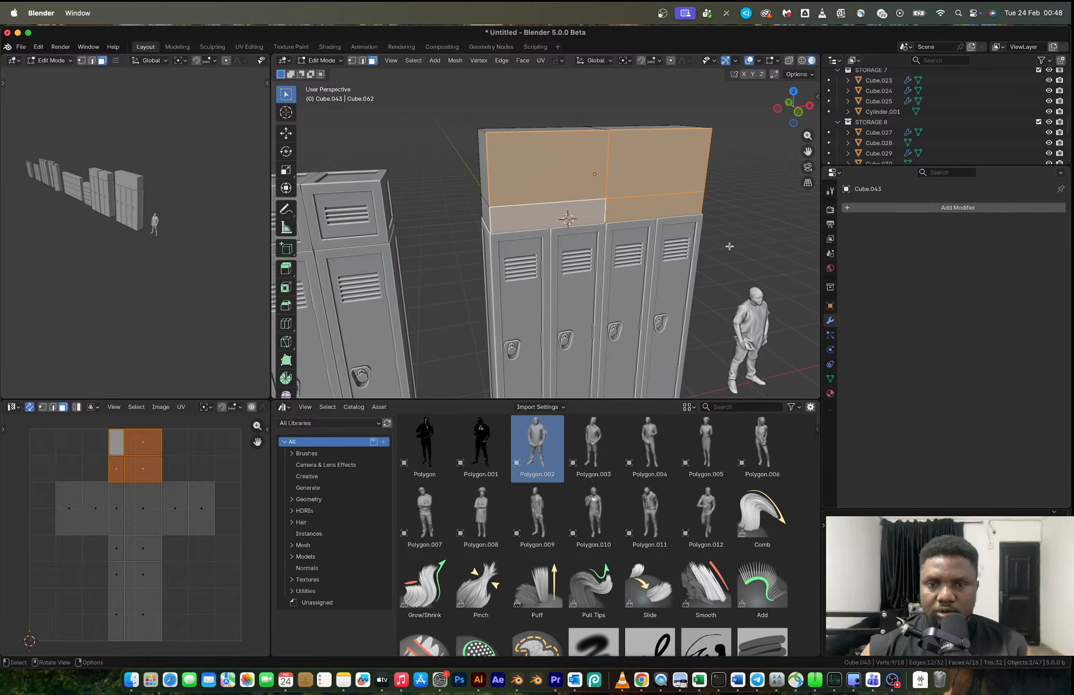
key("i")
left_click(720, 239)
- Extrude the four inset faces inward to hollow out the open compartments and return to Object Mode
middle_click_drag(650, 192, 678, 205)
key("e")
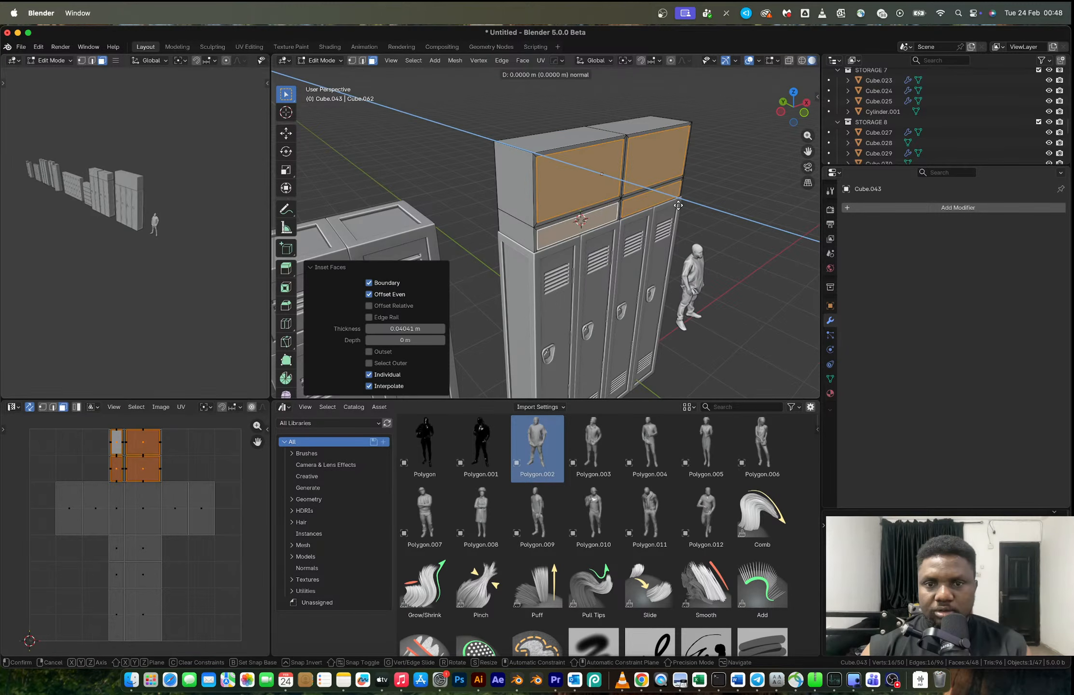
left_click(654, 204)
key("Tab")
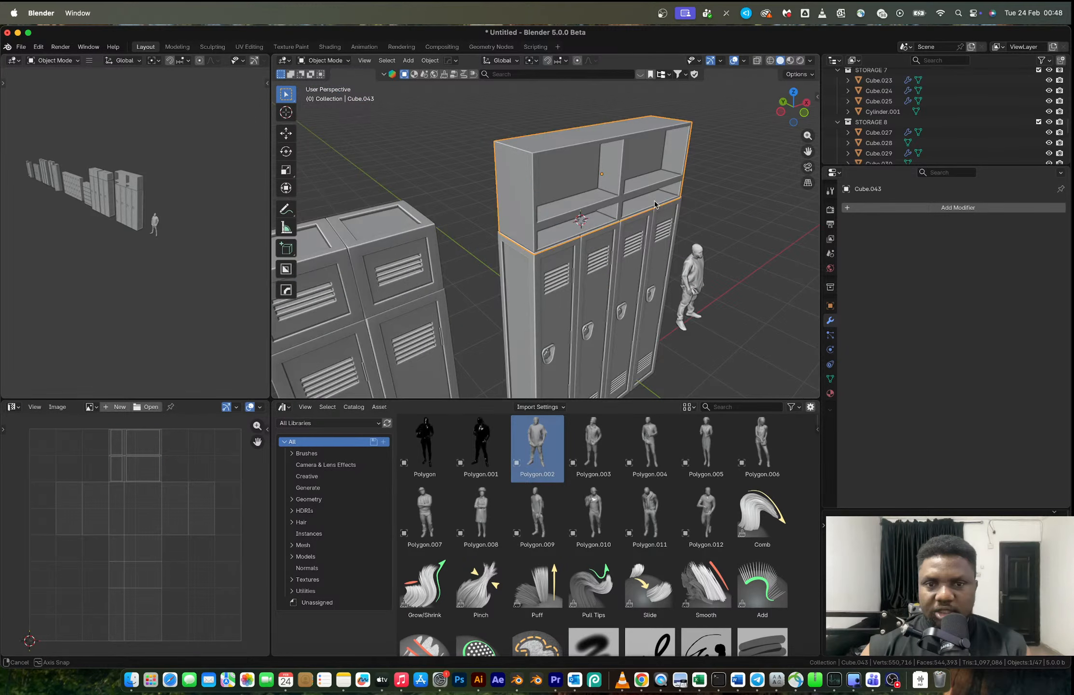
- Examine the hollowed-out shelf compartments above the four lockers from the front and the side
key("alt+a")
middle_click_drag(654, 203, 639, 257)
scroll(638, 220, "up", 2)
left_click(638, 220)
mouse_move(615, 215)
middle_mouse_down()
mouse_move(638, 219)
mouse_move(621, 222)
middle_mouse_up()
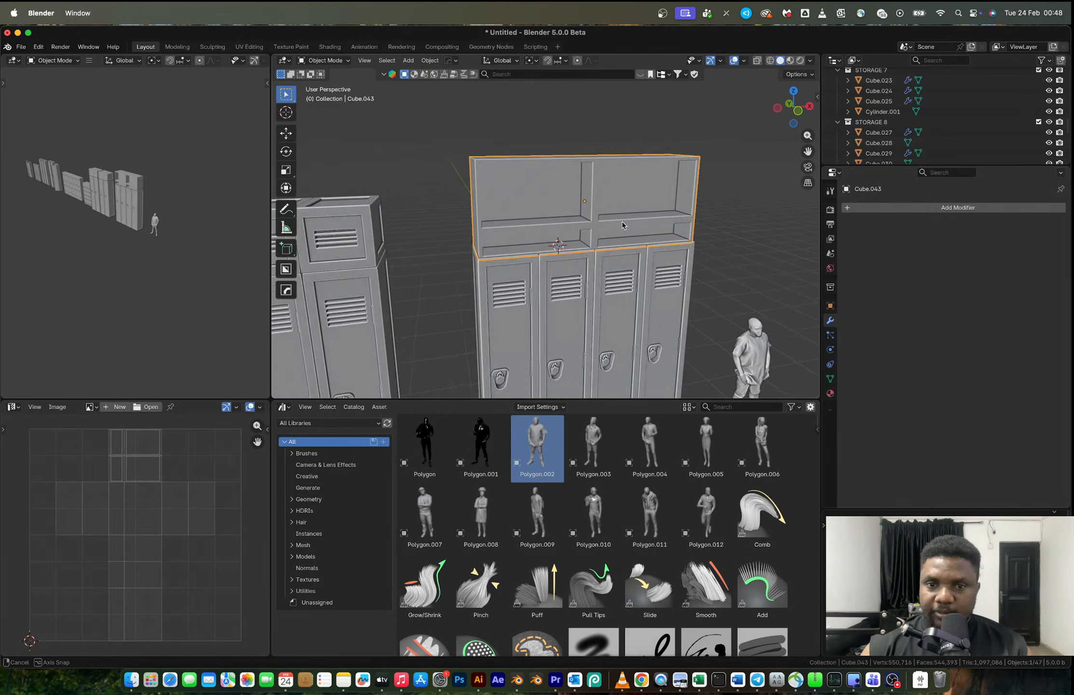
scroll(622, 221, "up", 1)
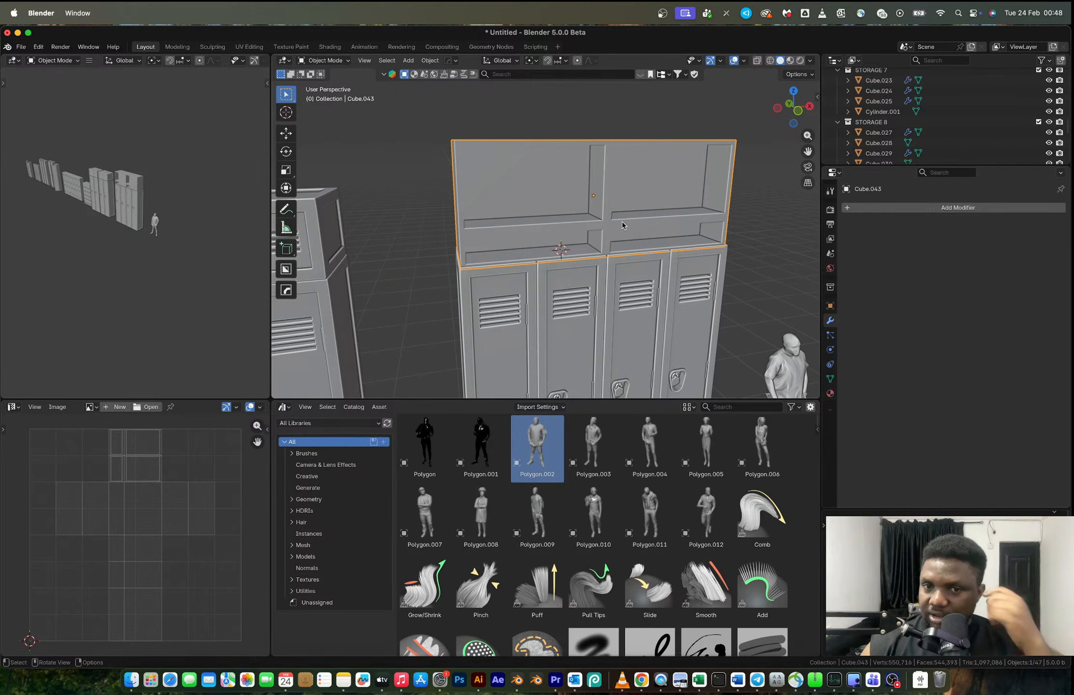
scroll(621, 222, "down", 3)
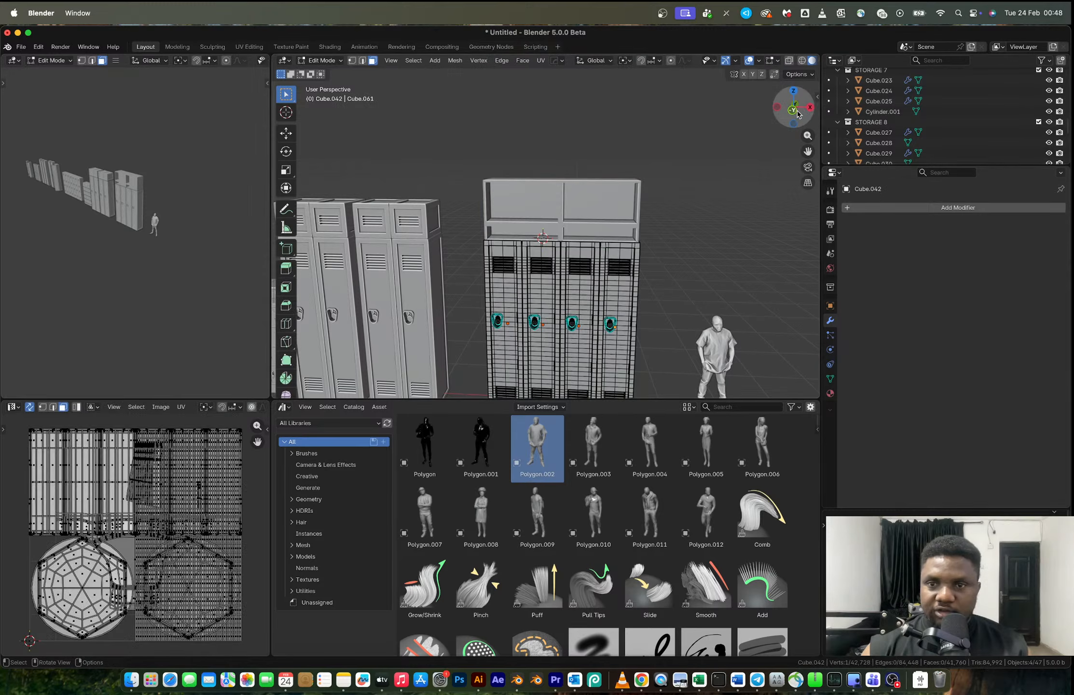
- Edit the four lockers together in front view and dissolve the horizontal edge loops just above their lower vents
left_click(794, 113)
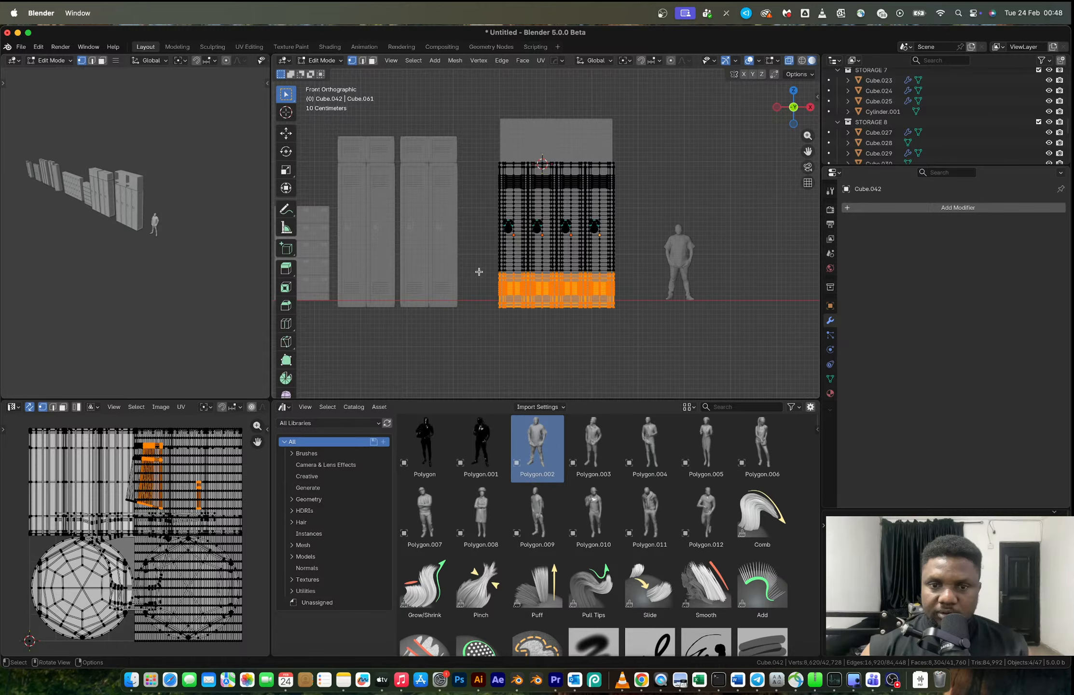
scroll(640, 335, "up", 3)
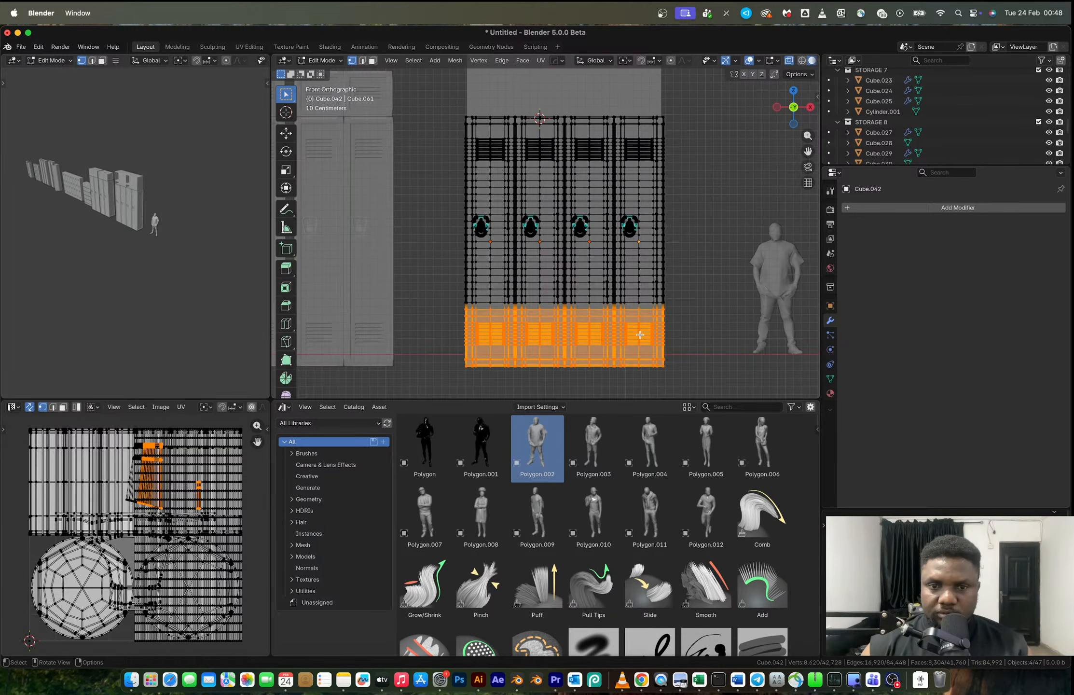
key("2")
left_click(595, 292, "alt")
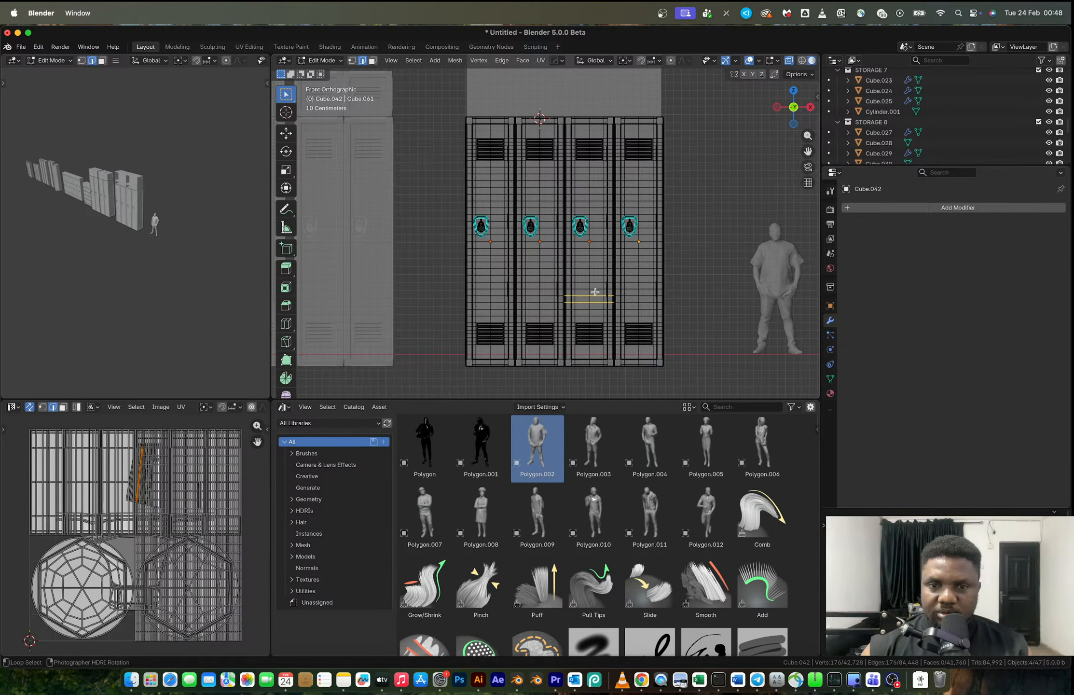
left_click(595, 268, "ctrl")
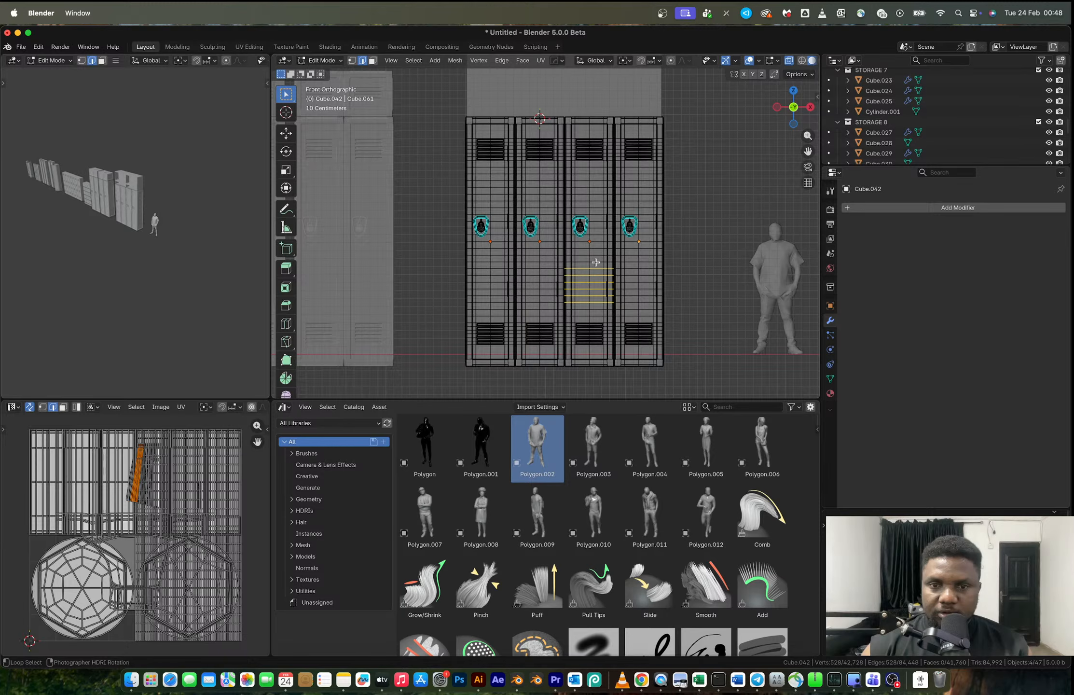
key("x")
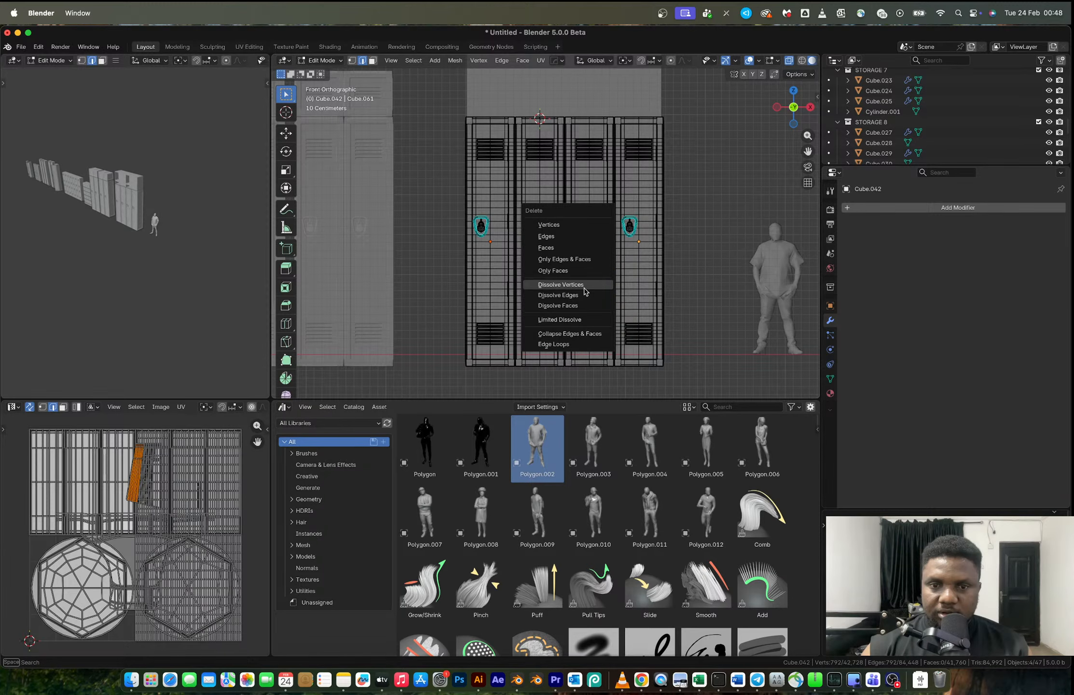
left_click(585, 288)
key("Tab")
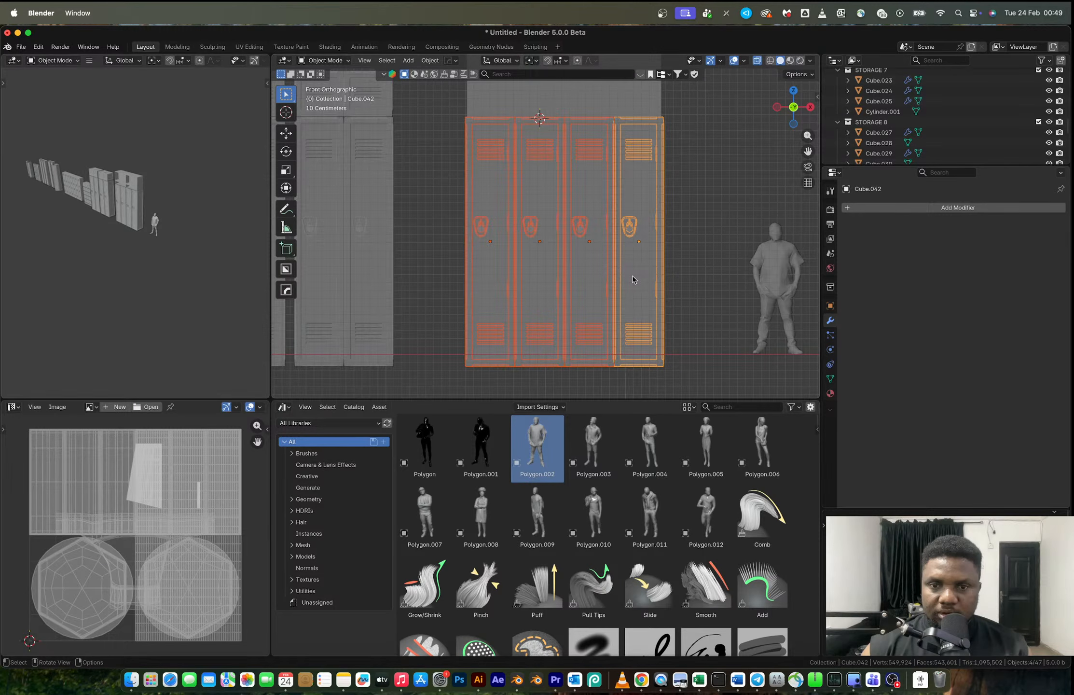
- Link the object data of the third locker to the other three selected lockers
left_click(587, 277, "shift")
key("ctrl+l")
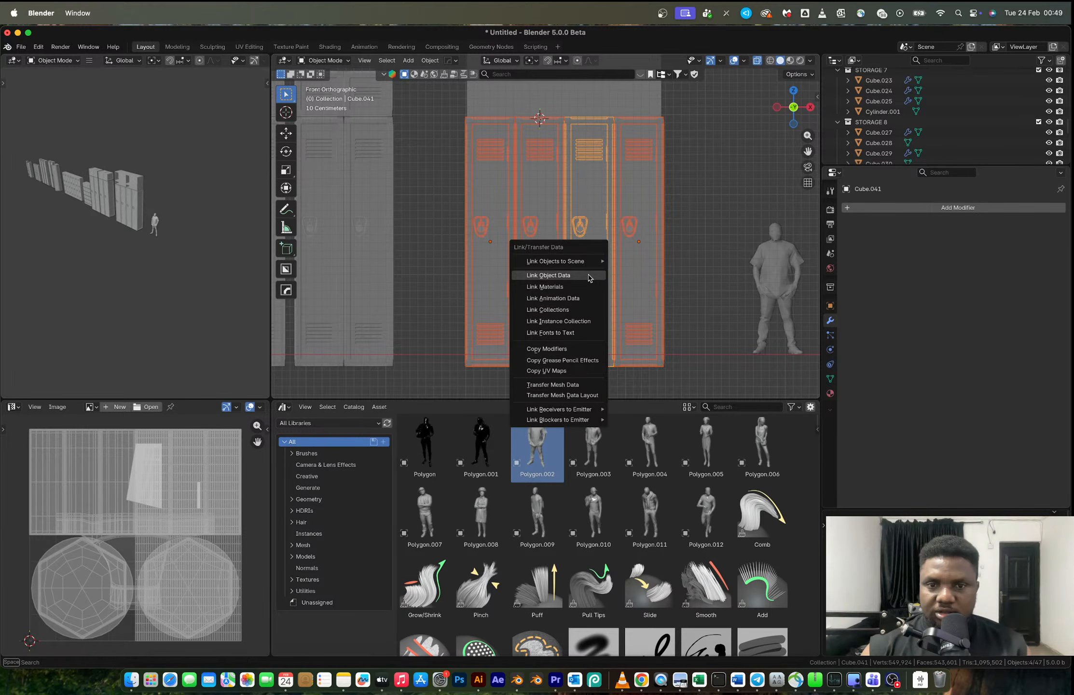
left_click(588, 277)
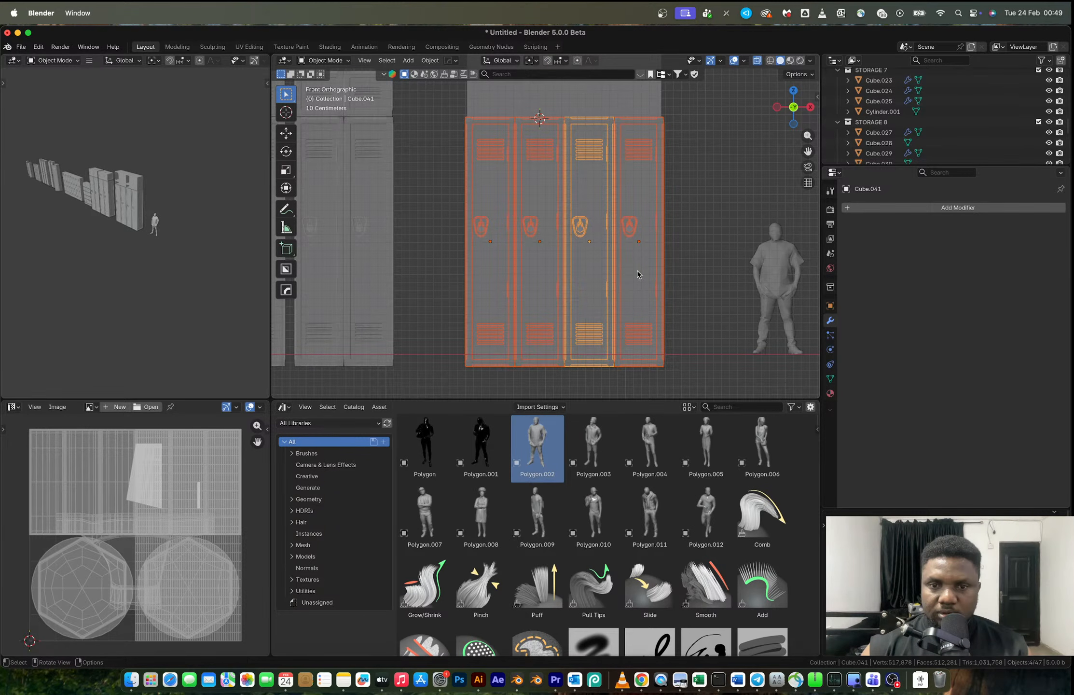
- Shorten the linked lockers by moving the fourth locker's linked bottom section with the lower vents up along Z
left_click(636, 274, "shift")
key("Tab")
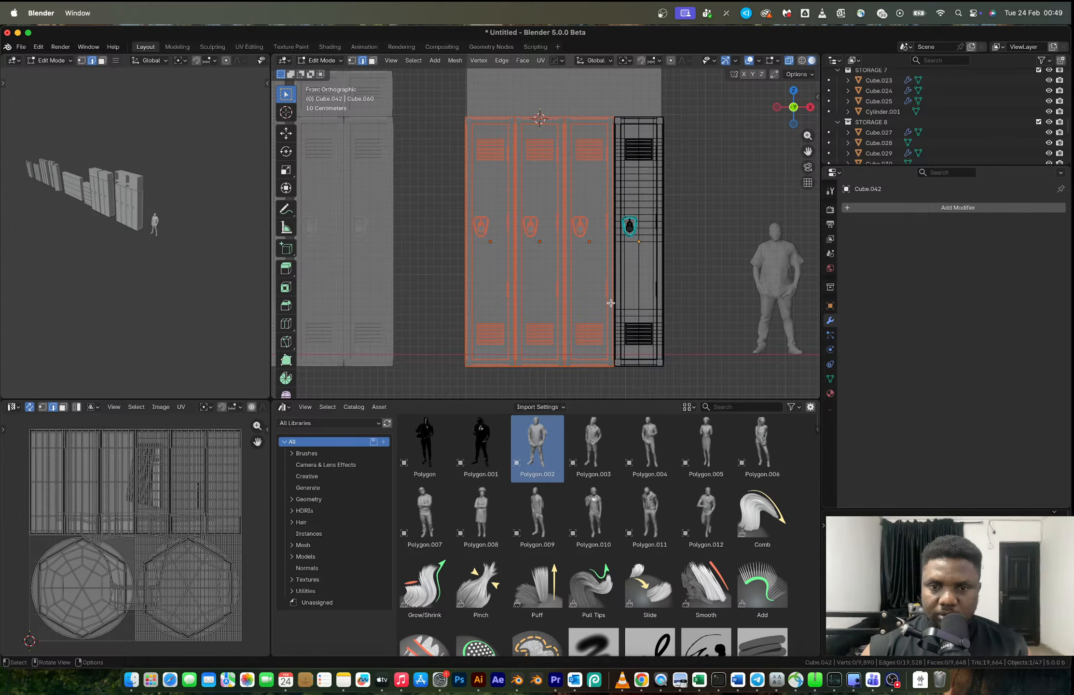
key("l")
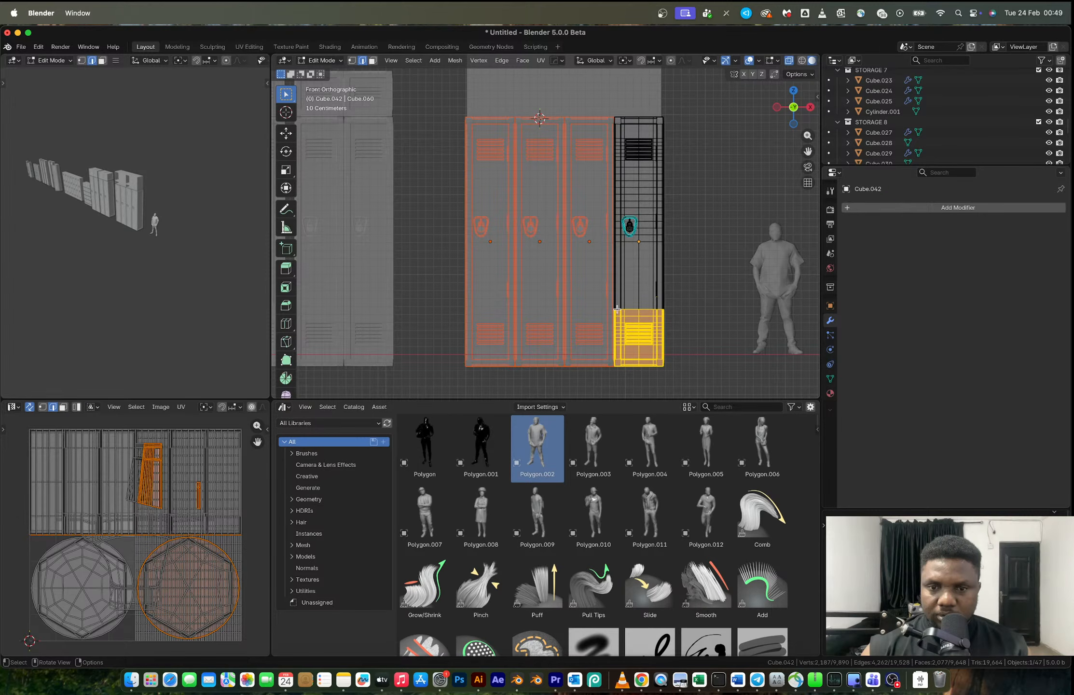
key("g")
key("z")
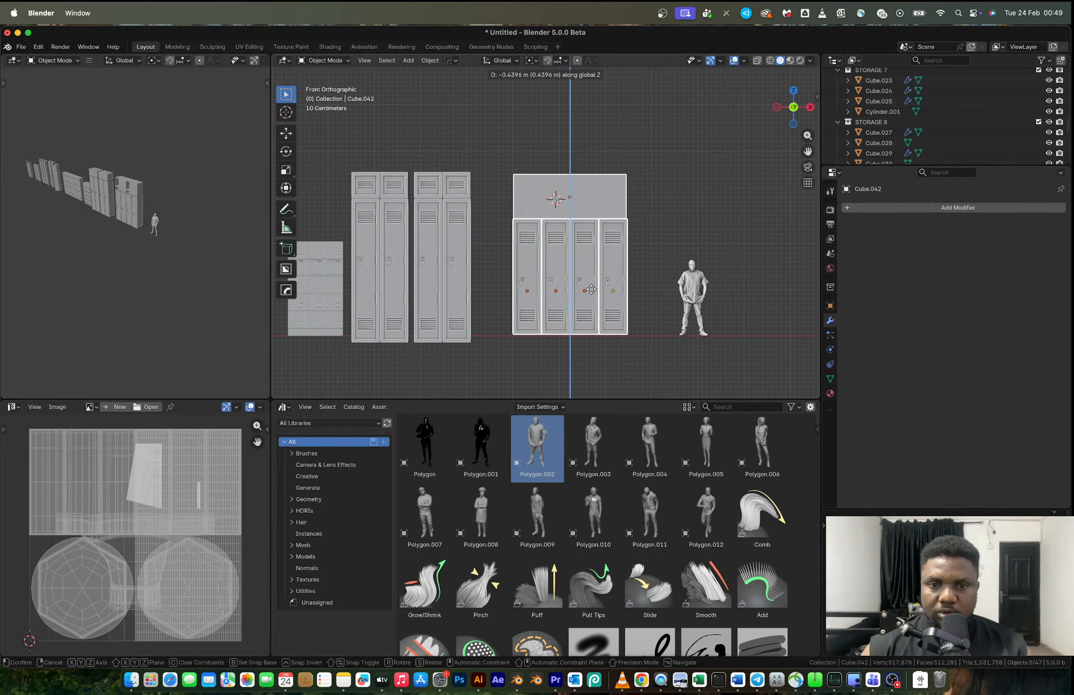
left_click(592, 290)
- Switch to the Chrome window, close the school locker reference image tabs, and return to Blender
key("ctrl+Right")
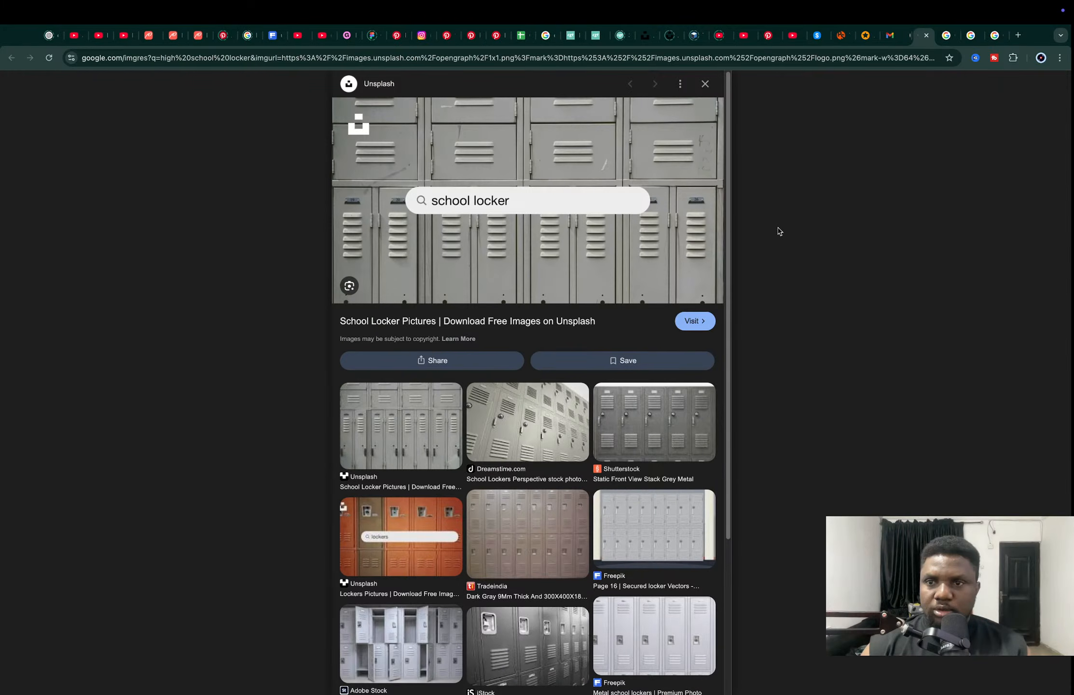
key("super+w")
key("super+w")
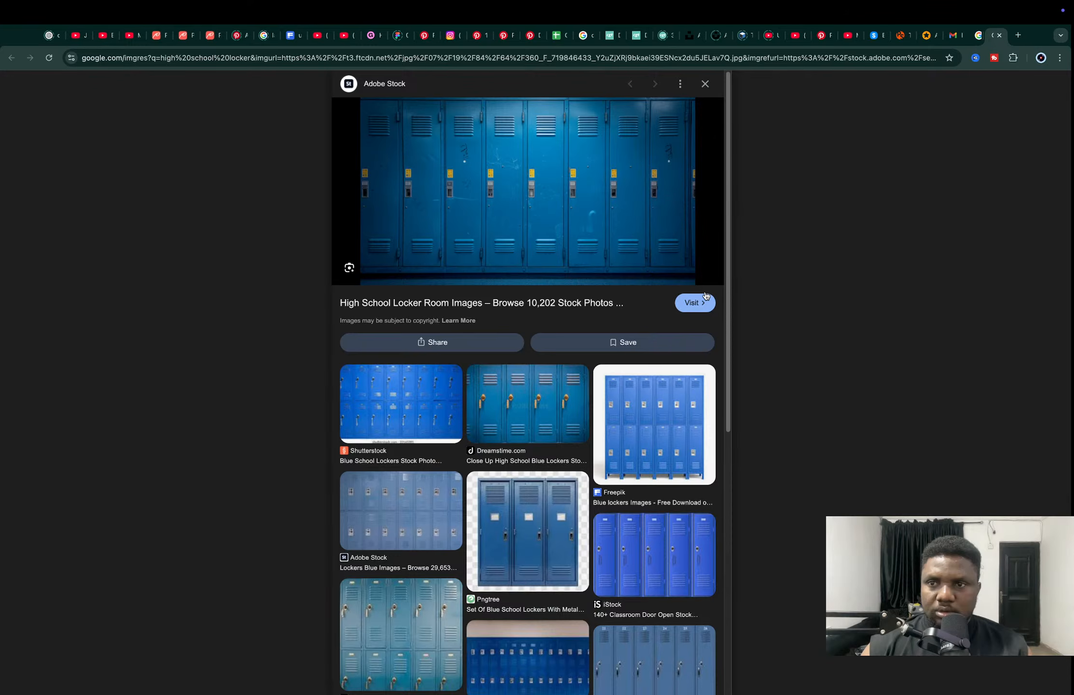
key("super+w")
key("ctrl+Left")
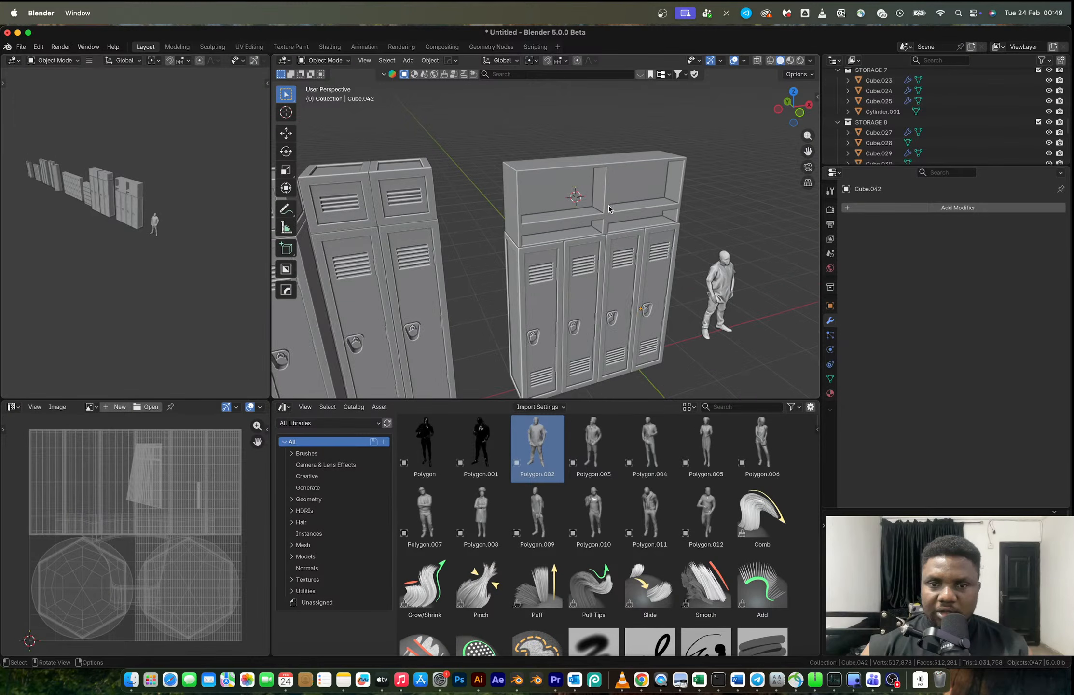
key("g")
key("z")
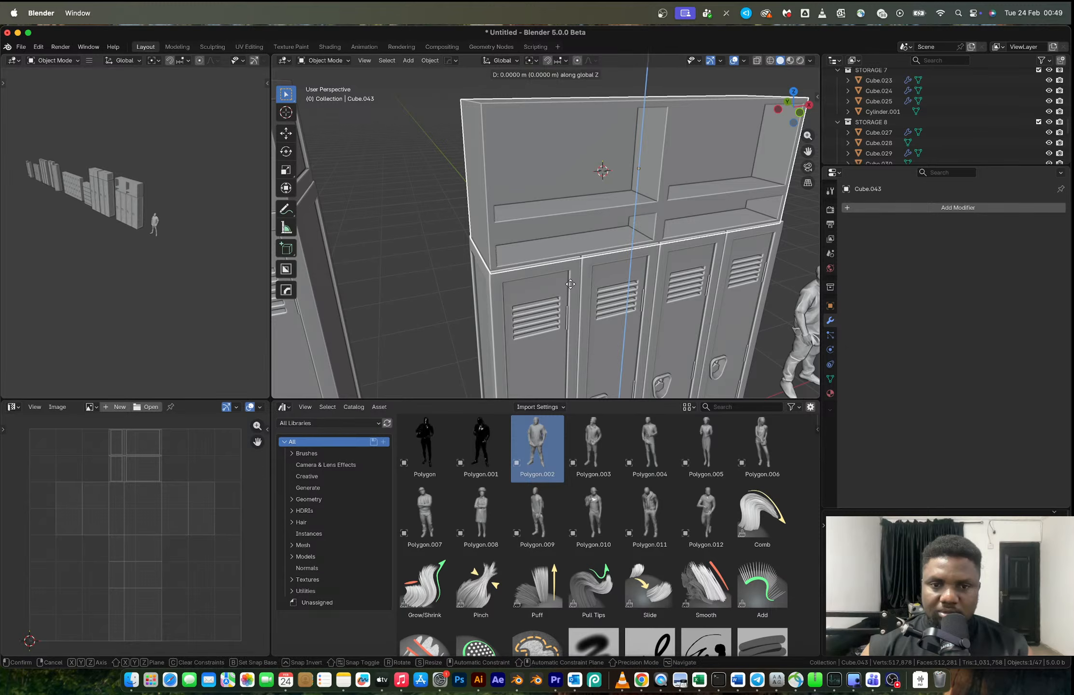
key("Escape")
key("Tab")
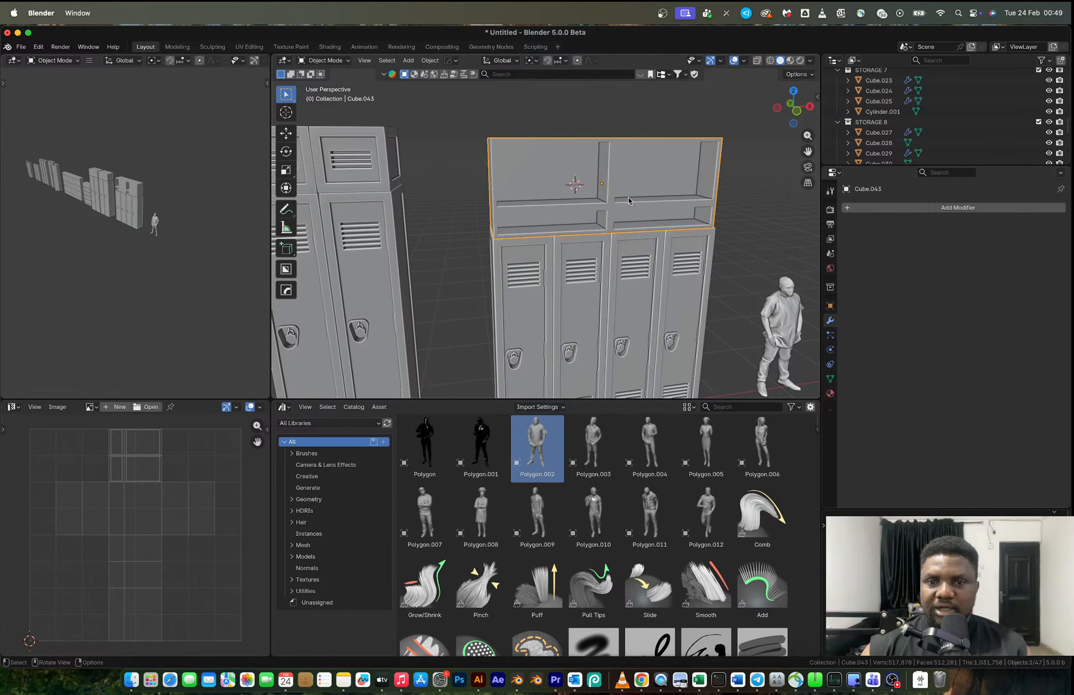
scroll(628, 199, "up", 3)
scroll(629, 197, "up", 2)
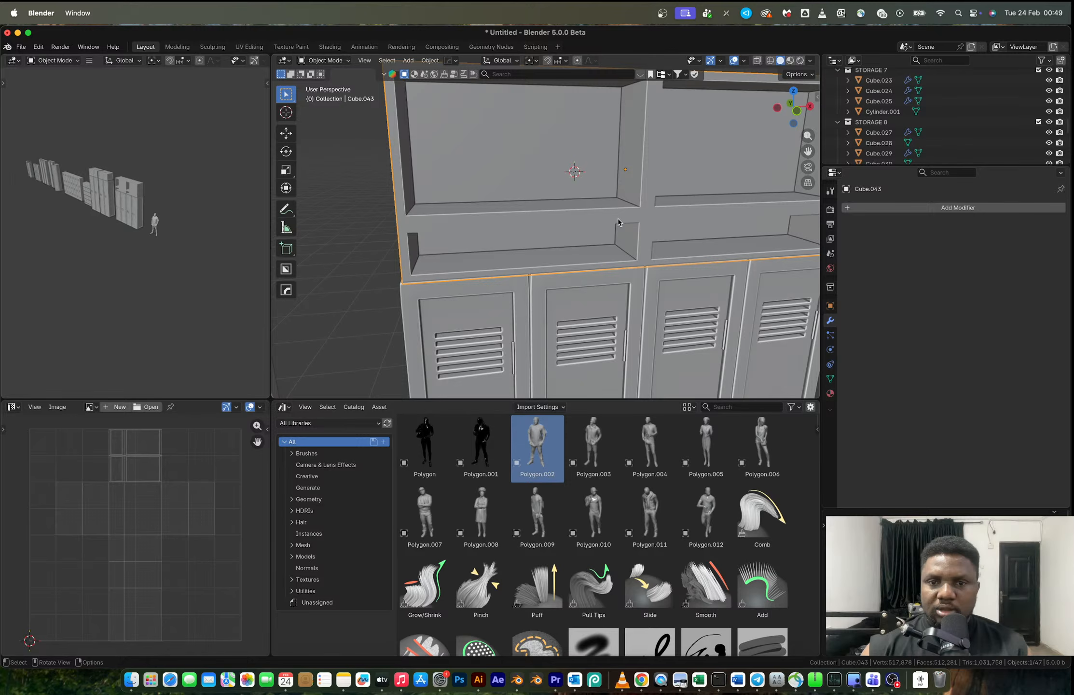
key("Tab")
scroll(618, 218, "down", 3)
middle_click_drag(618, 218, 606, 209)
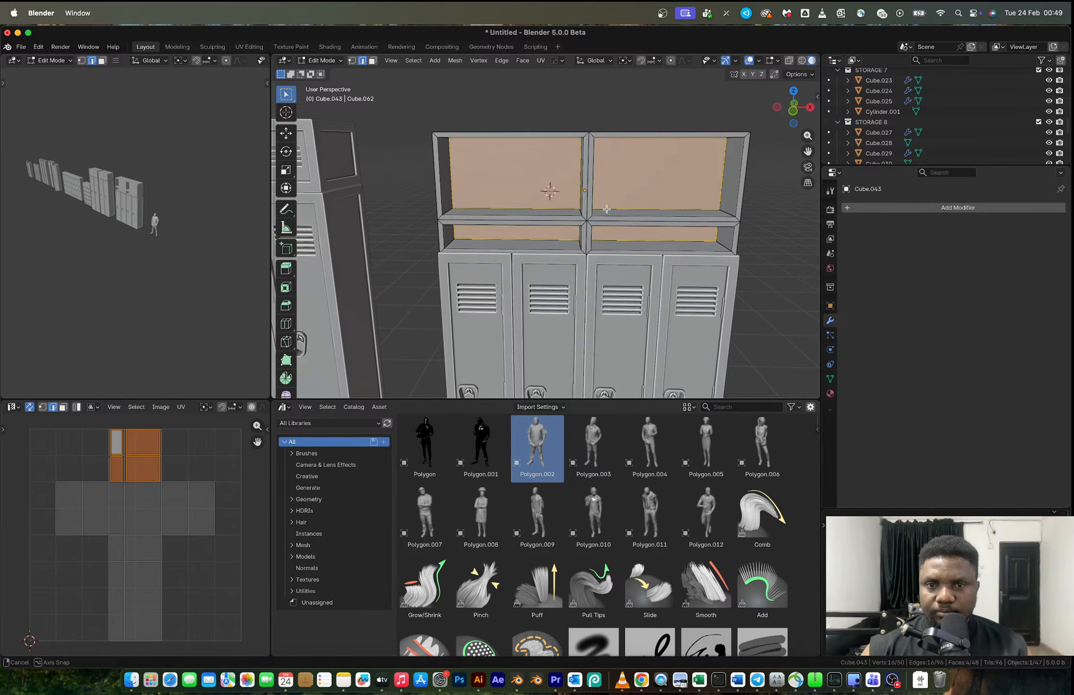
key("Tab")
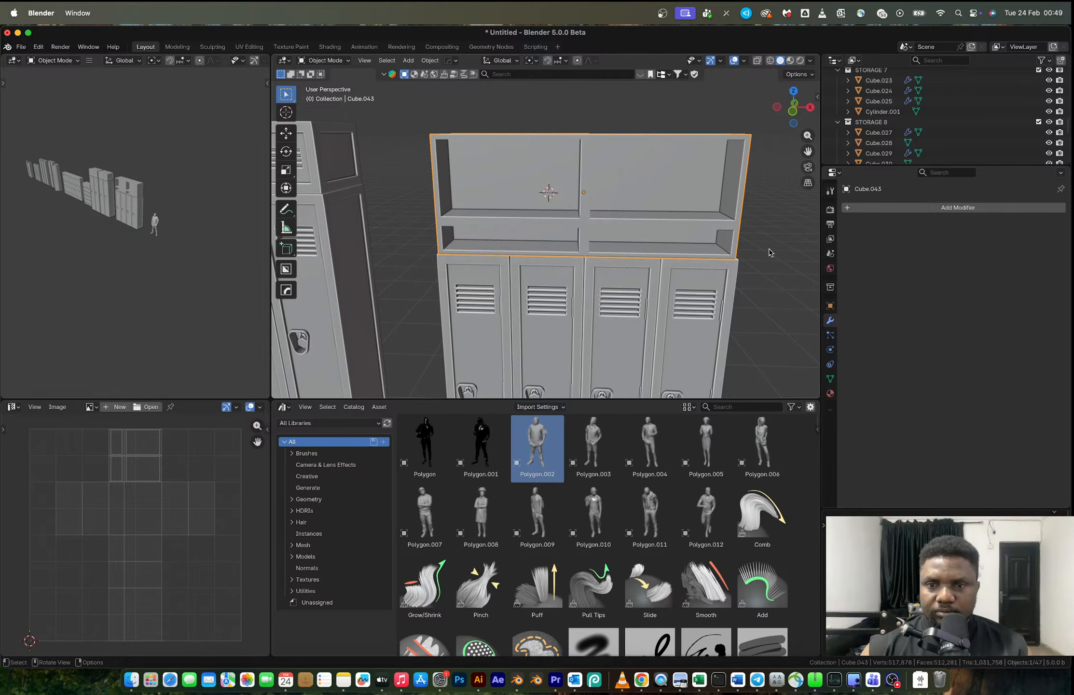
- Snap the 3D cursor to the open shelf box and add a new cube there
key("shift+s")
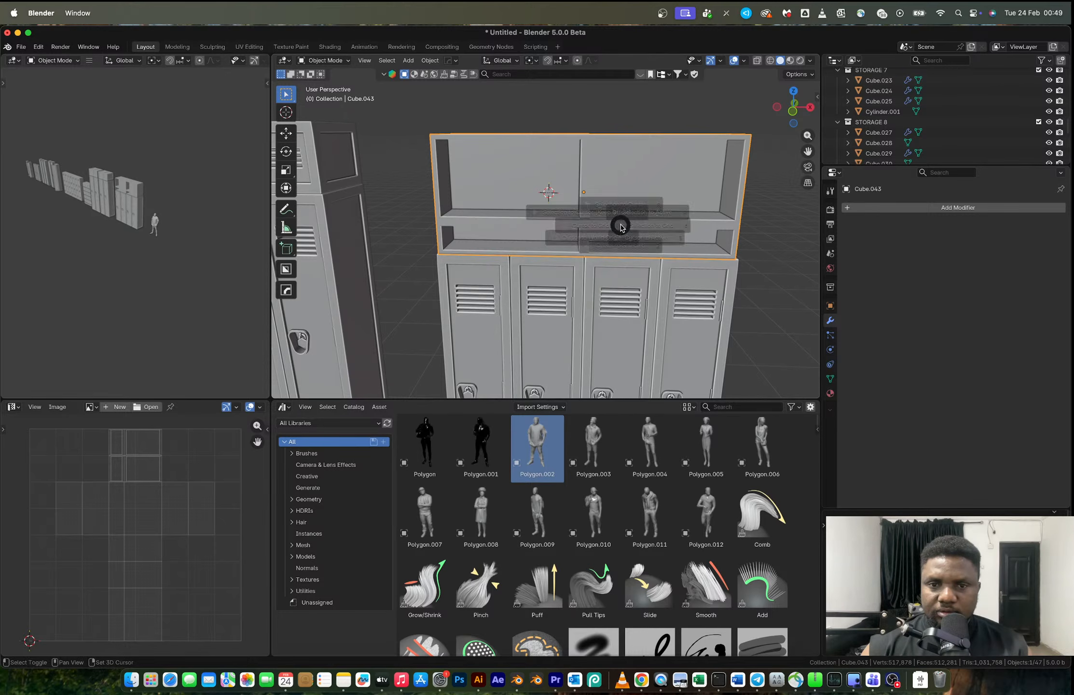
left_click(618, 254)
key("shift+a")
mouse_move(619, 254)
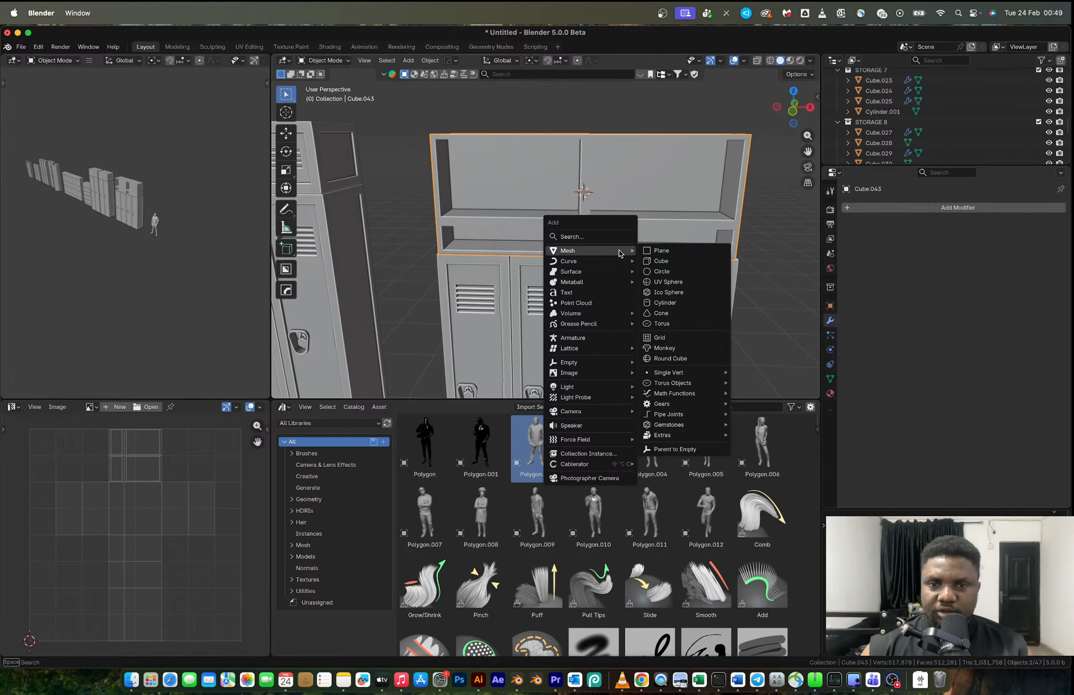
left_click(660, 261)
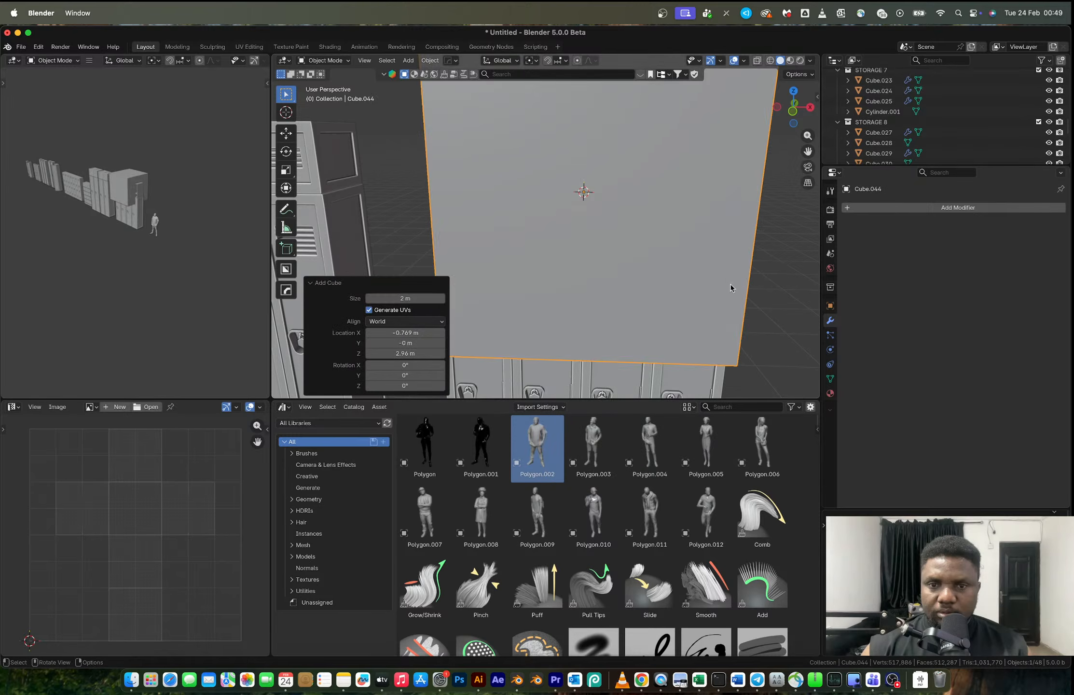
- Scale the new cube down to about 0.439 and widen it along X to span the four lockers
key("s")
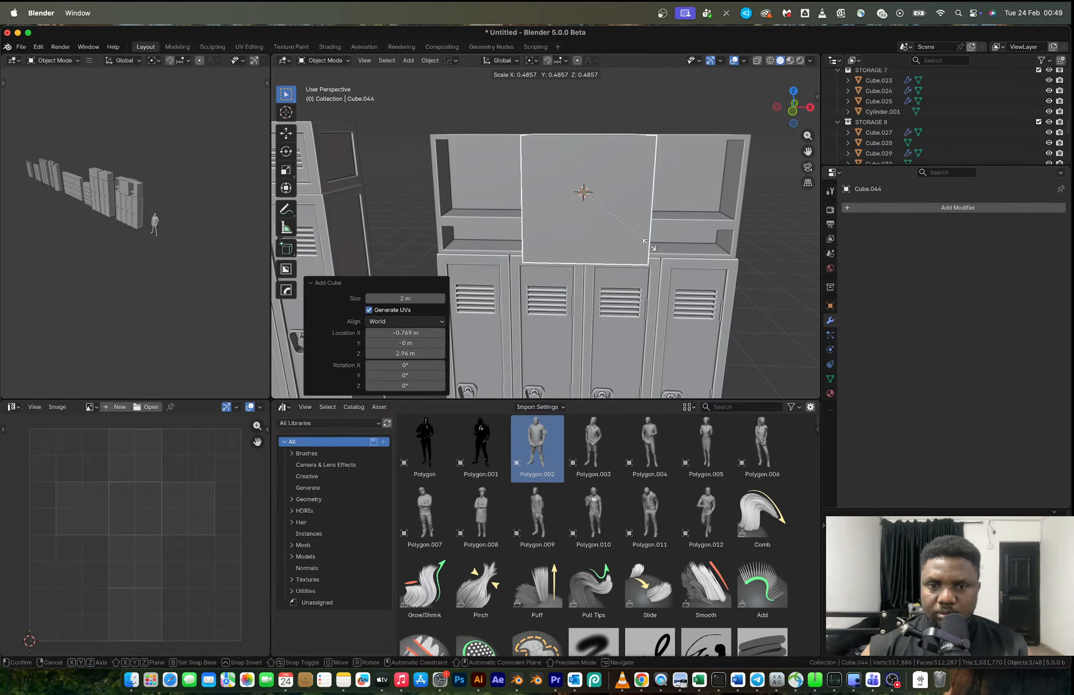
left_click(643, 239)
key("s")
key("x")
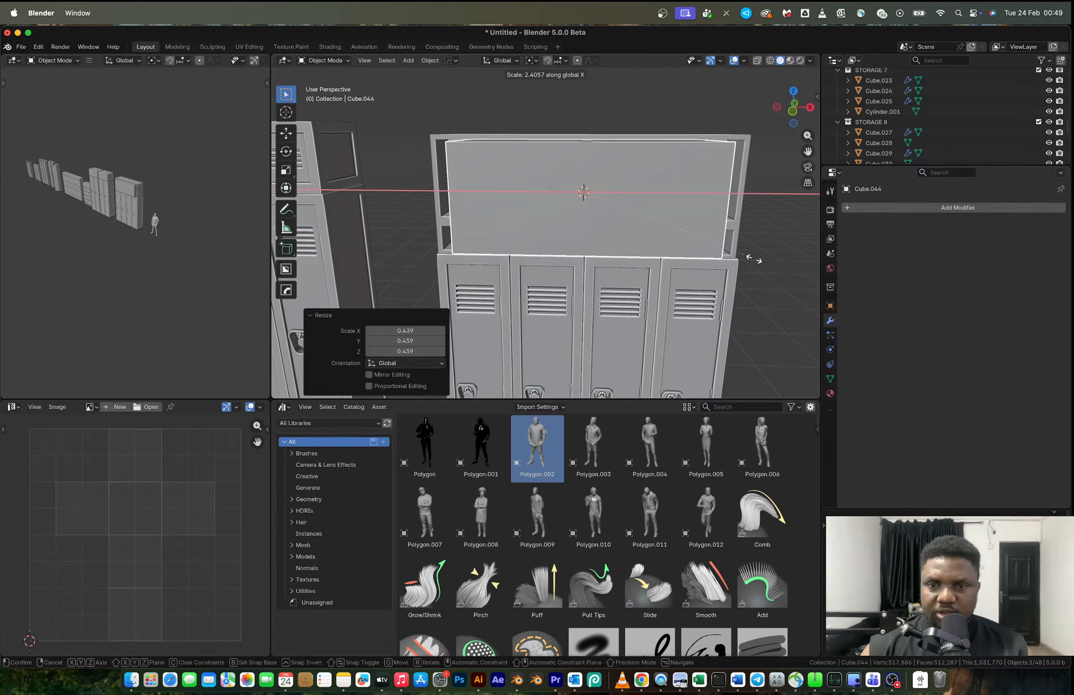
left_click(753, 259)
- Delete the old open shelf box and lower the new box about 0.059 m onto the lockers
key("x")
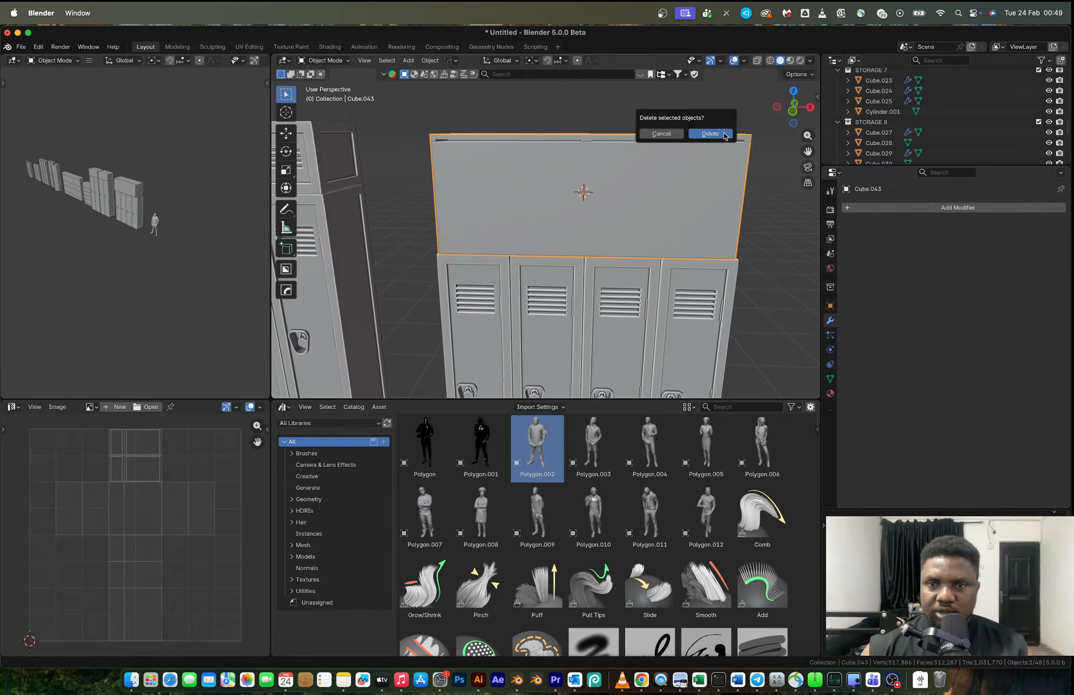
left_click(716, 138)
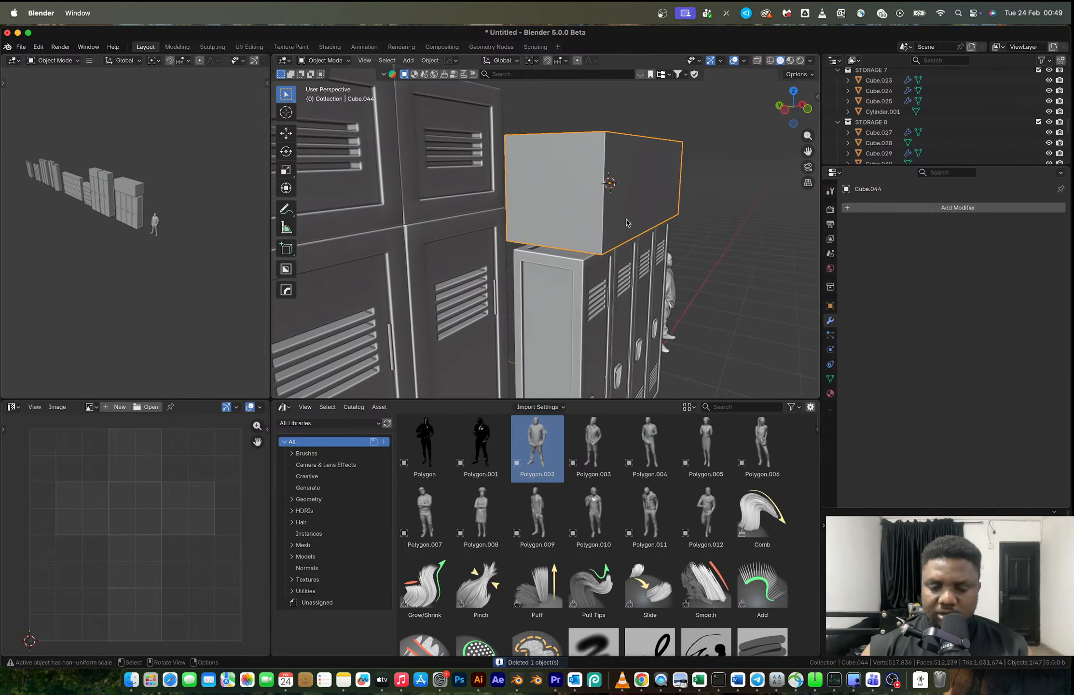
key("g")
key("z")
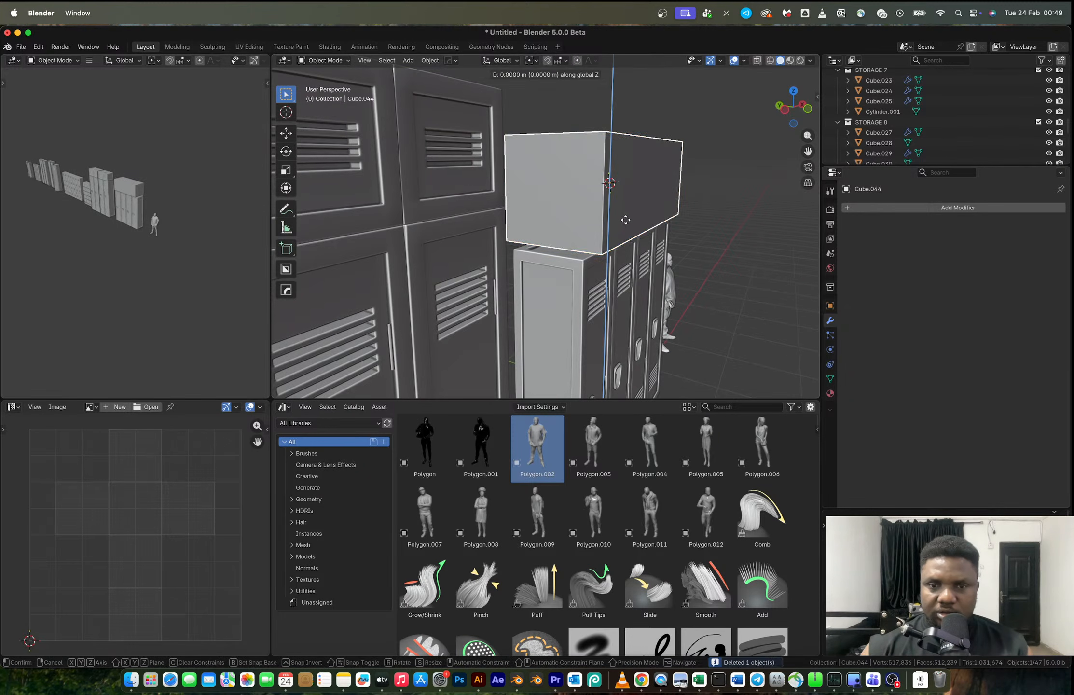
left_click(626, 226)
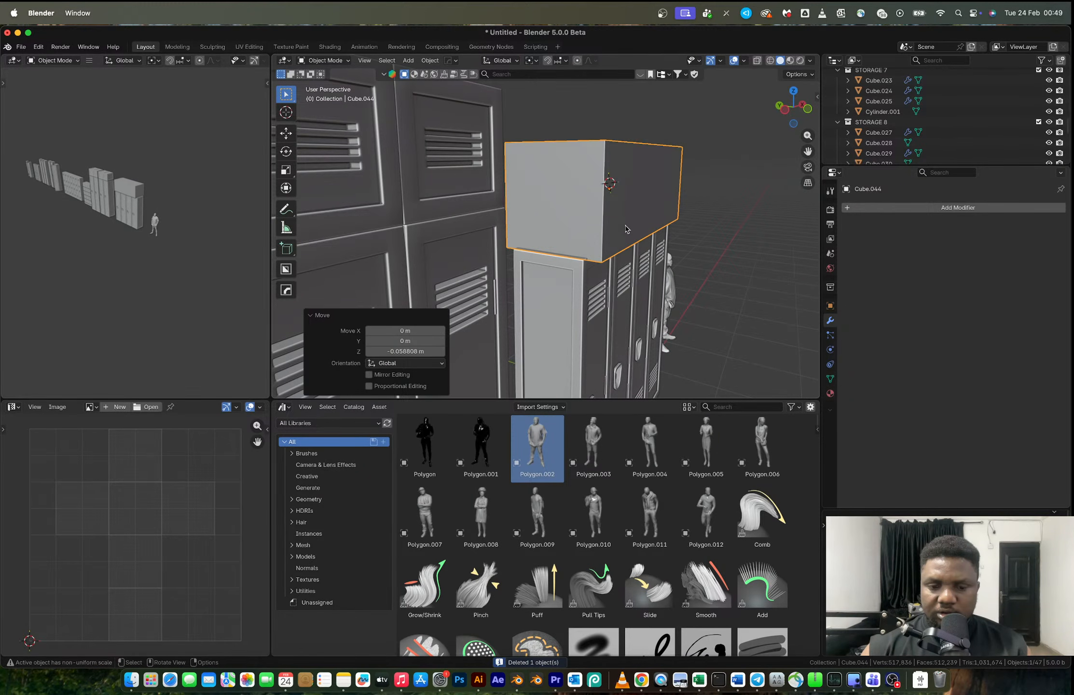
- Widen the new box along X by a factor of about 1.048 and adjust its depth along Y
key("s")
key("y")
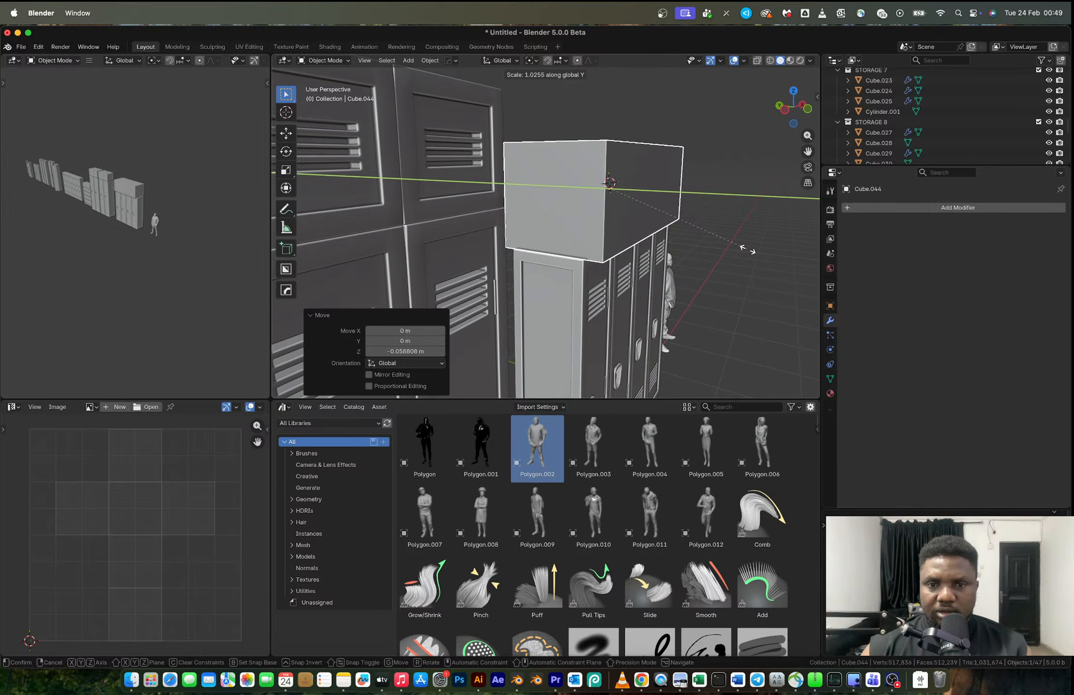
left_click(749, 250)
key("s")
key("y")
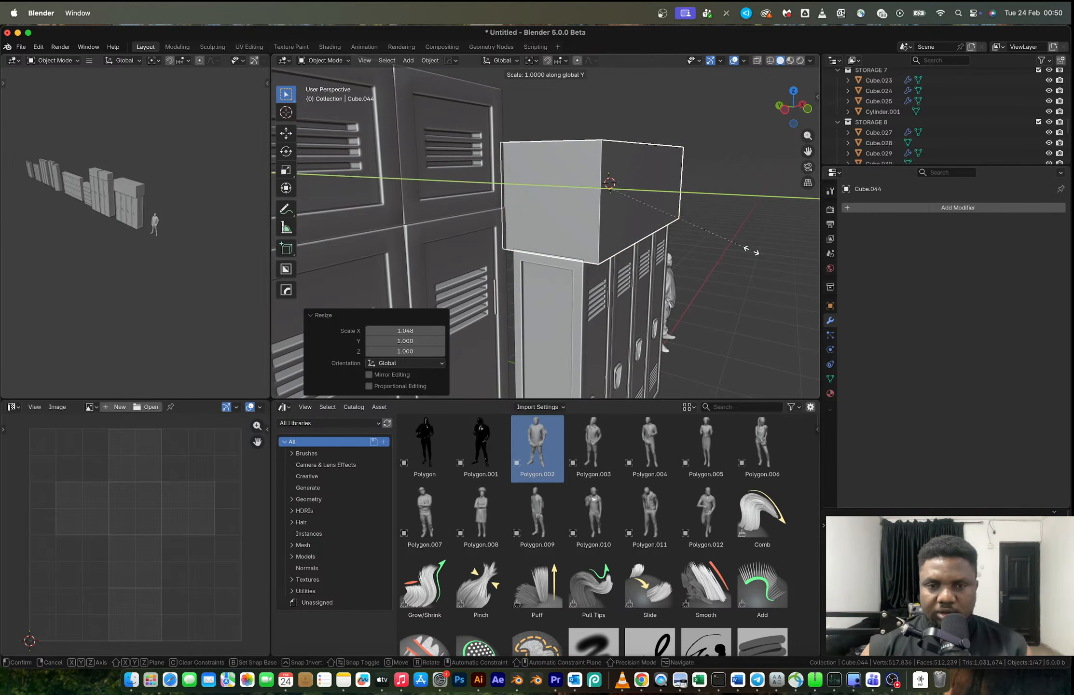
left_click(706, 231)
- Add a centred vertical loop cut to the new box and try insetting its two front faces about 0.036 m
middle_click_drag(707, 231, 577, 216)
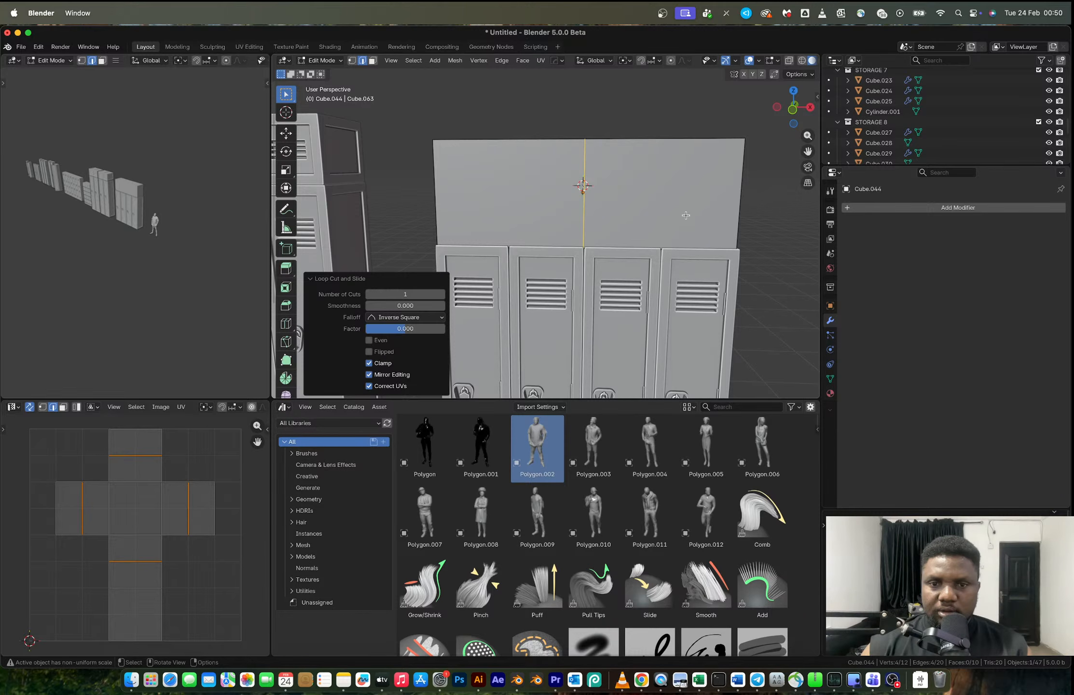
key("i")
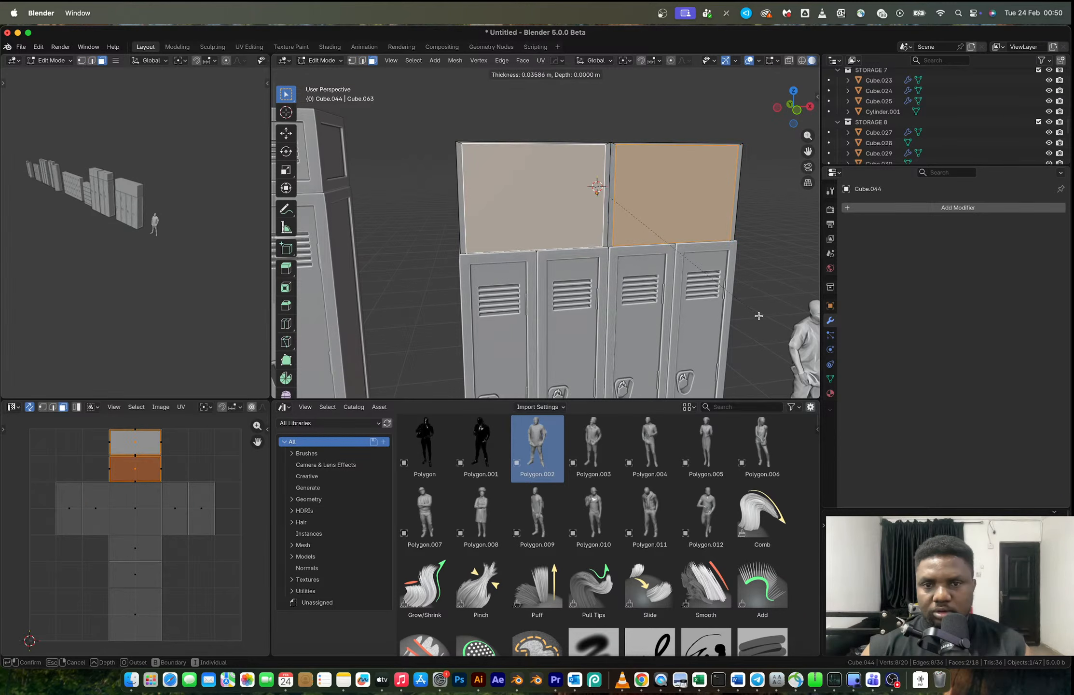
left_click(758, 315)
- Apply the new box's scale and inset its two front faces by about 0.033 m
key("Tab")
key("ctrl+a")
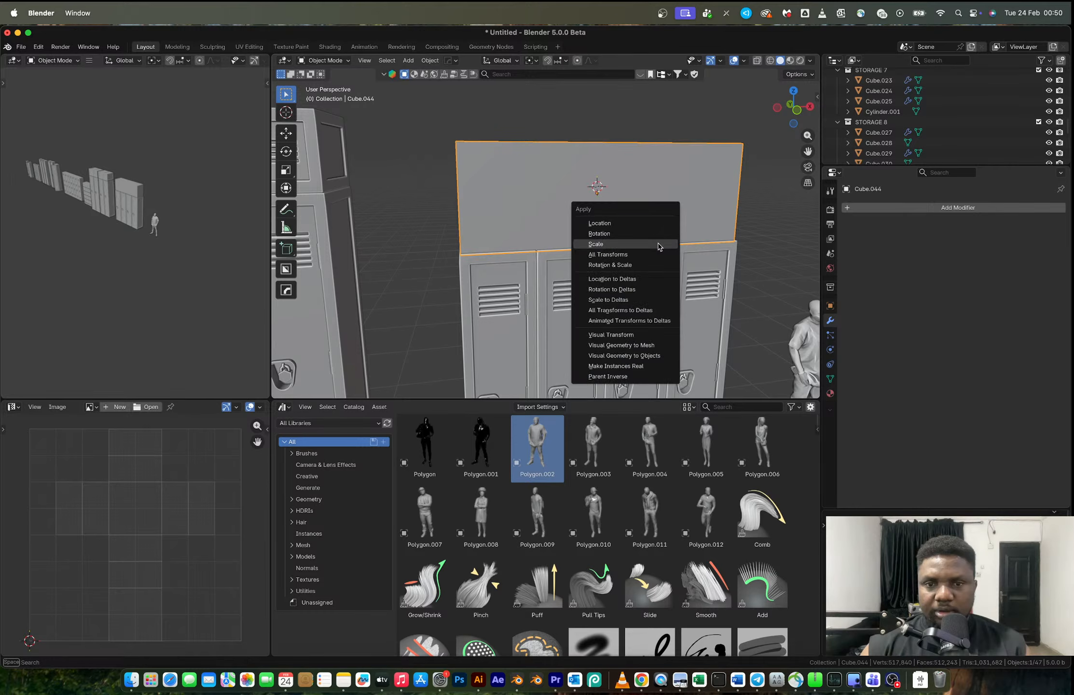
left_click(659, 244)
key("Tab")
key("i")
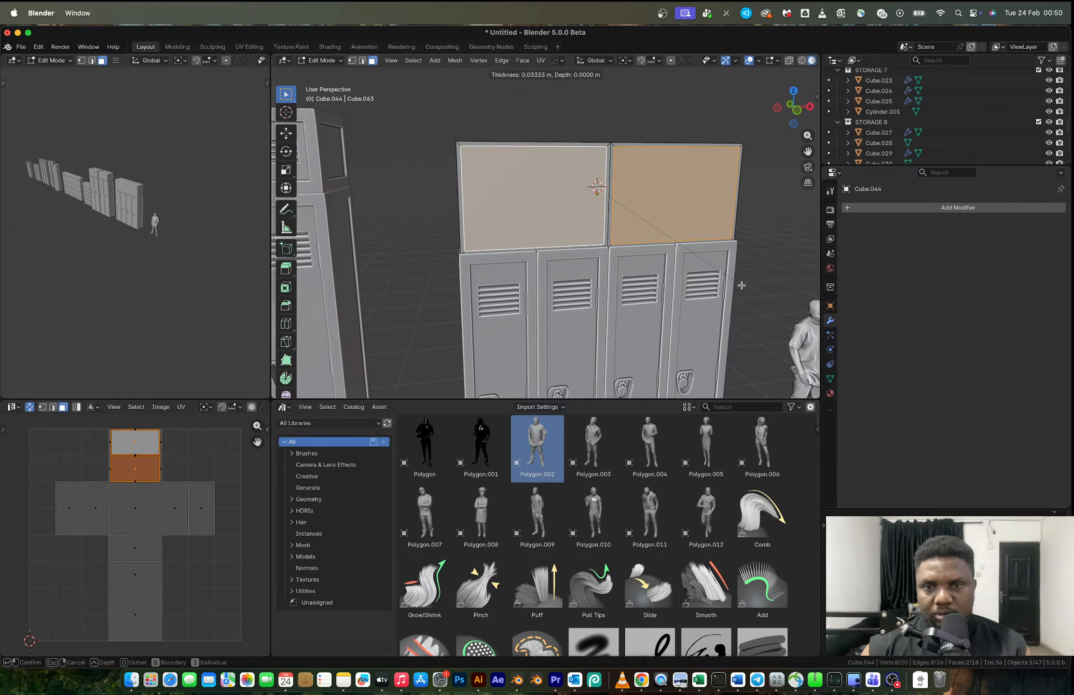
left_click(736, 281)
- Select the inner vertical edges on both sides of the central divider and scale them along X to narrow the divider
key("2")
key("alt+a")
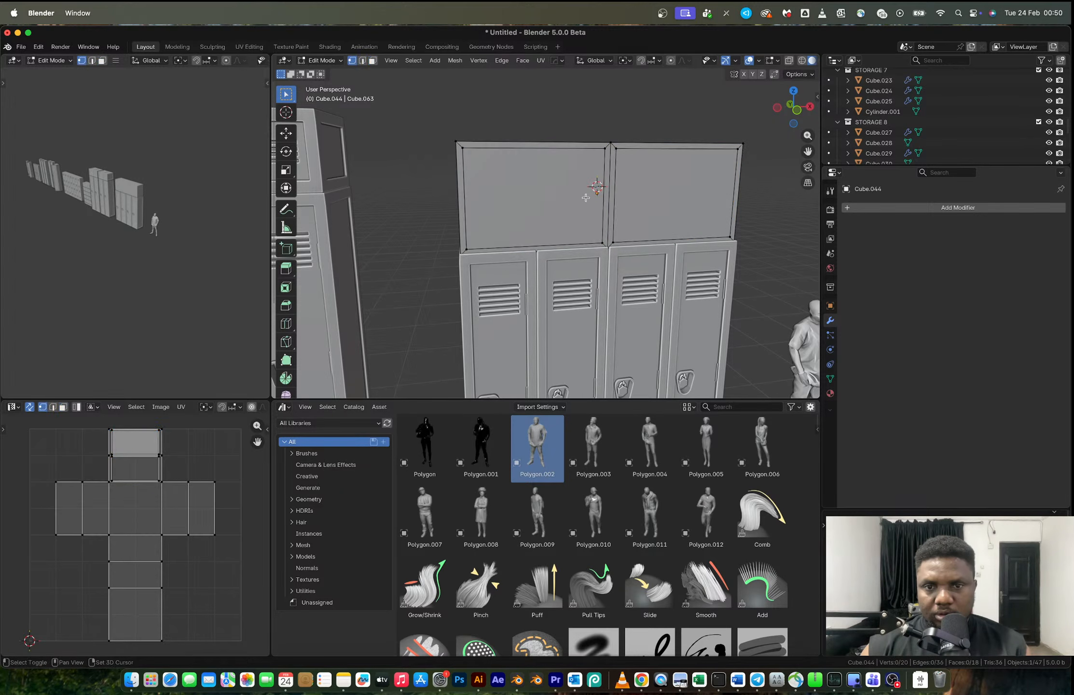
left_click(603, 197)
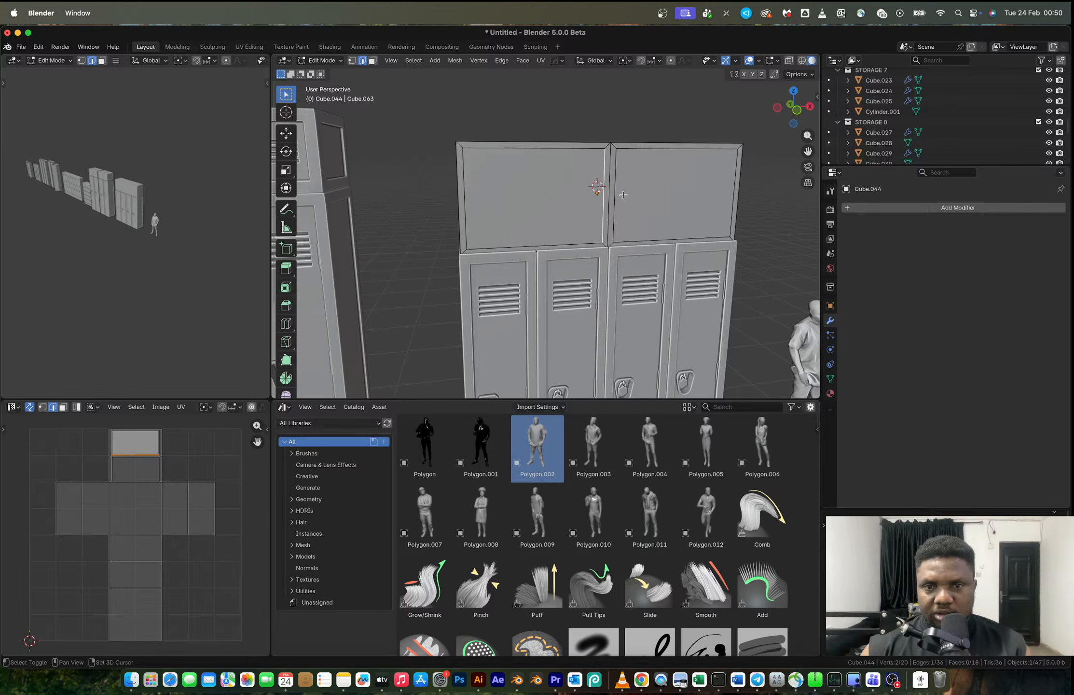
left_click(621, 195, "shift")
key("s")
key("x")
left_click(617, 196)
- Extrude the two inset front faces inward to form two open compartments in the box
key("3")
left_click(672, 210)
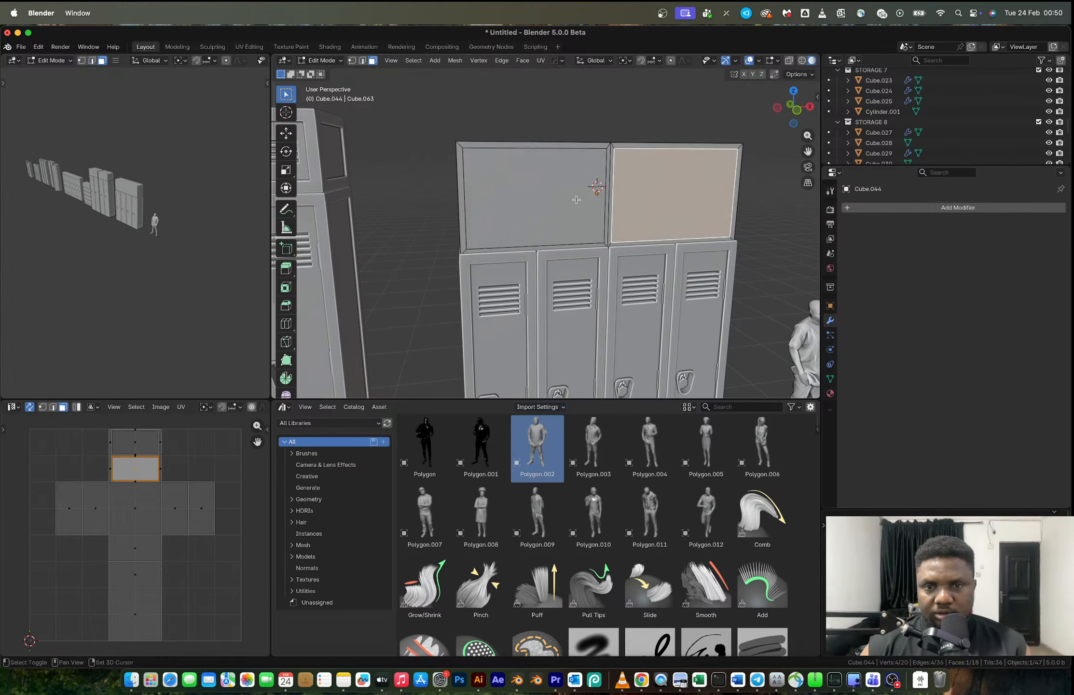
left_click(582, 198, "shift")
middle_click_drag(581, 199, 607, 213)
key("e")
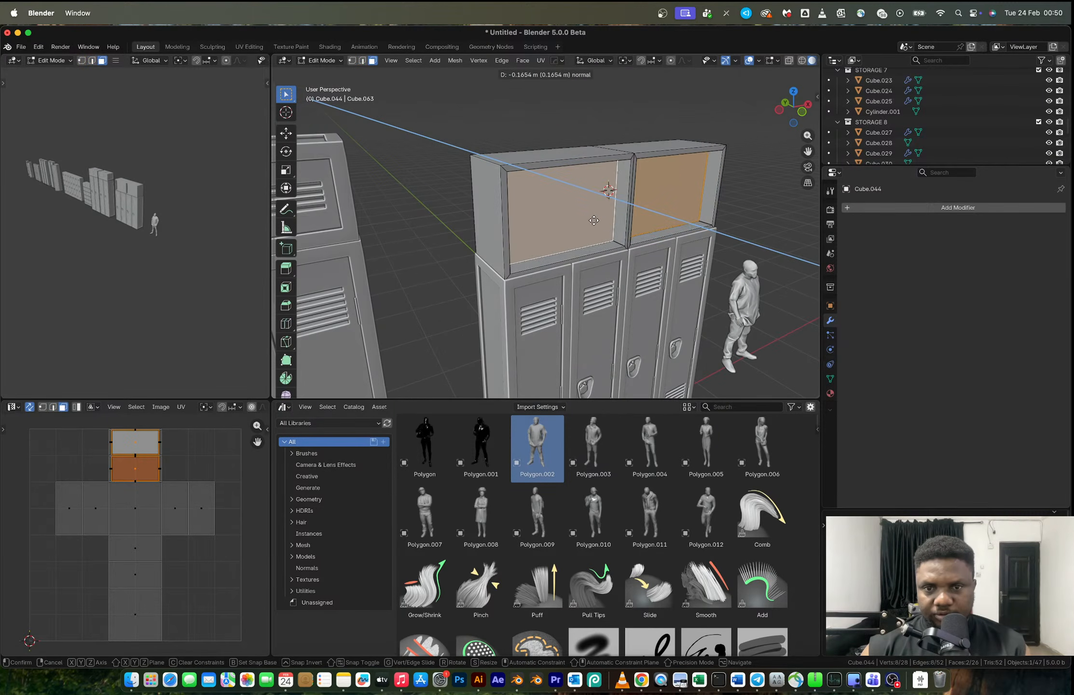
left_click(583, 218)
key("Tab")
scroll(584, 219, "down", 3)
middle_click_drag(623, 245, 585, 241)
left_click(664, 225)
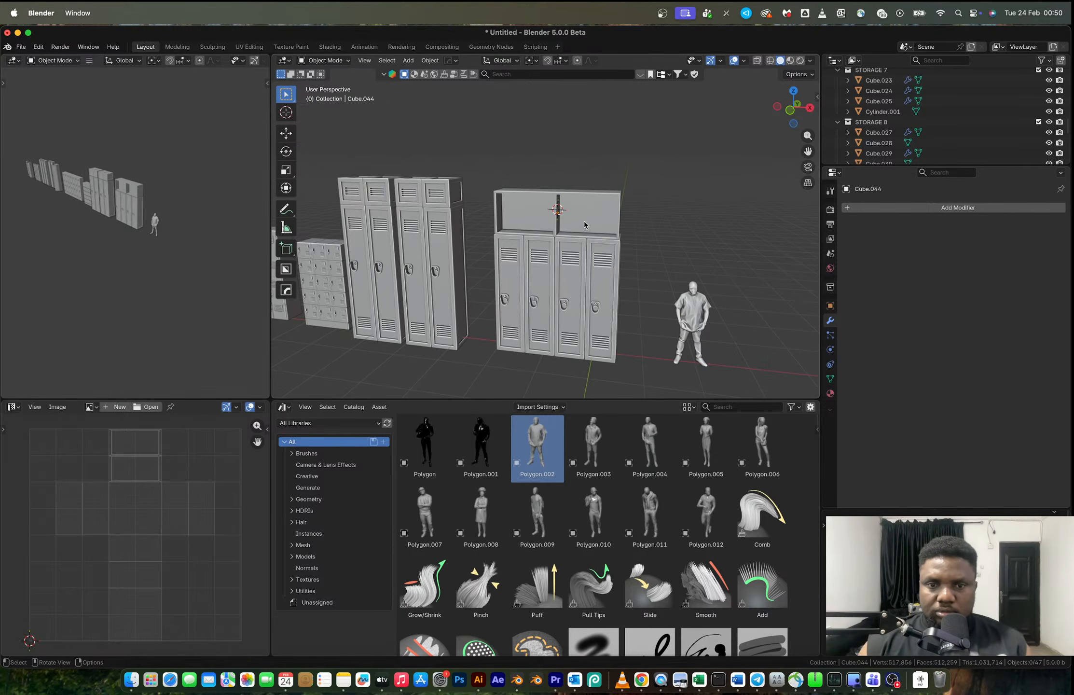
- Open the end locker nearest the human figure for mesh editing and select the edge path down its door's latch side
scroll(579, 225, "down", 4)
left_click(535, 222)
left_click_drag(514, 182, 597, 302)
key("KP_Decimal")
left_click(616, 295)
scroll(579, 250, "up", 5)
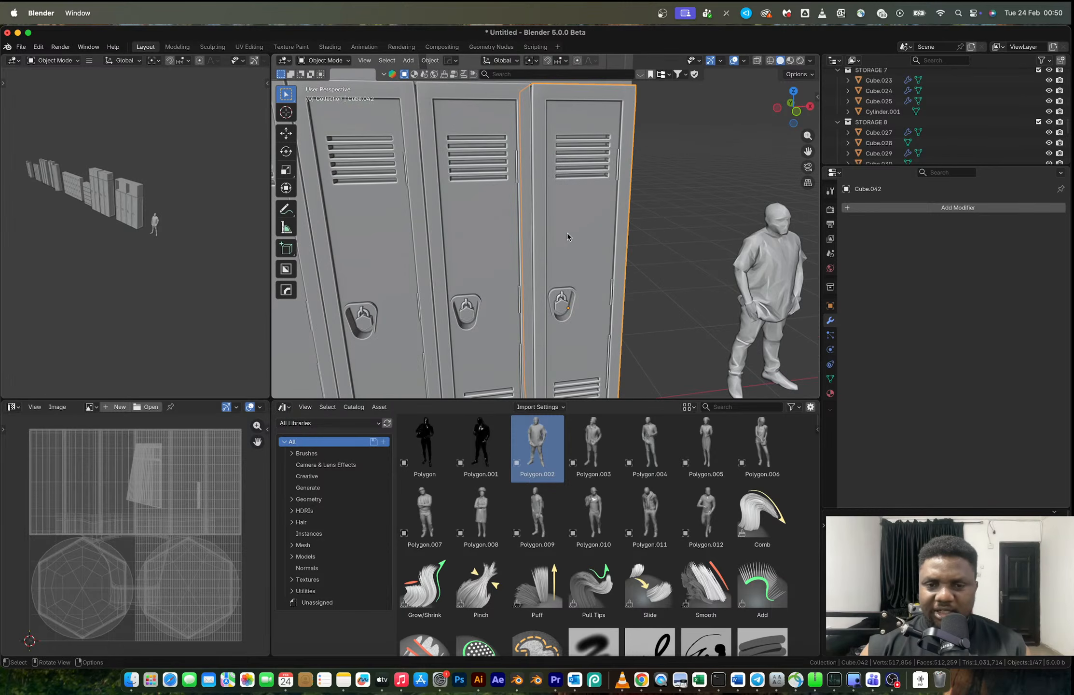
key("Tab")
middle_click_drag(589, 249, 531, 154)
key("2")
left_click(512, 219, "alt")
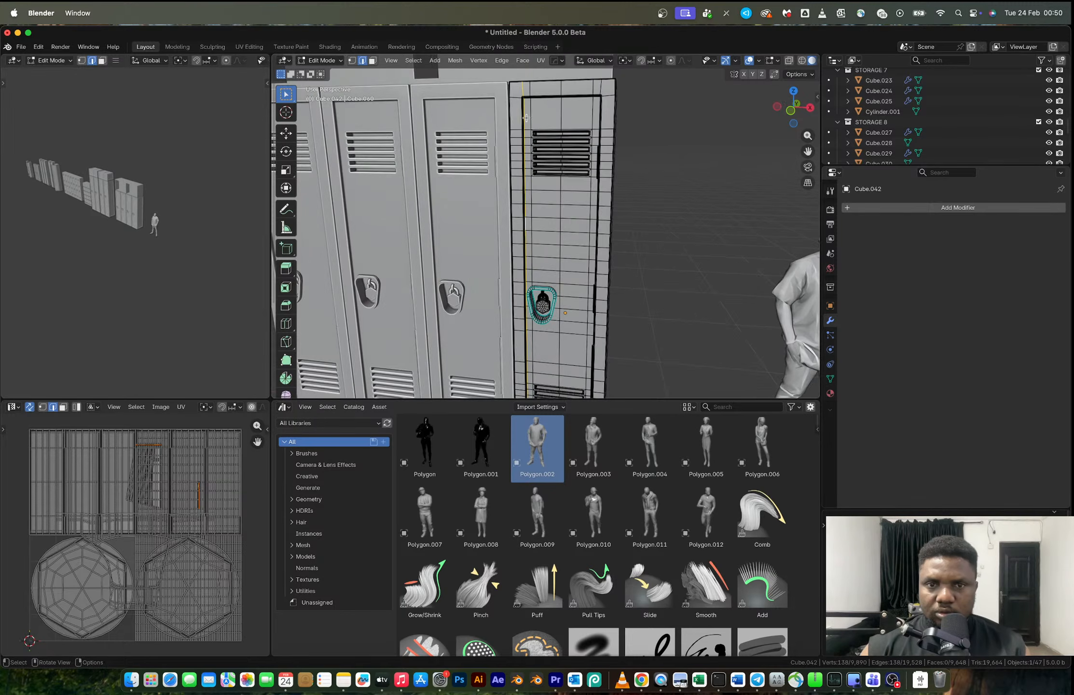
left_click(525, 109)
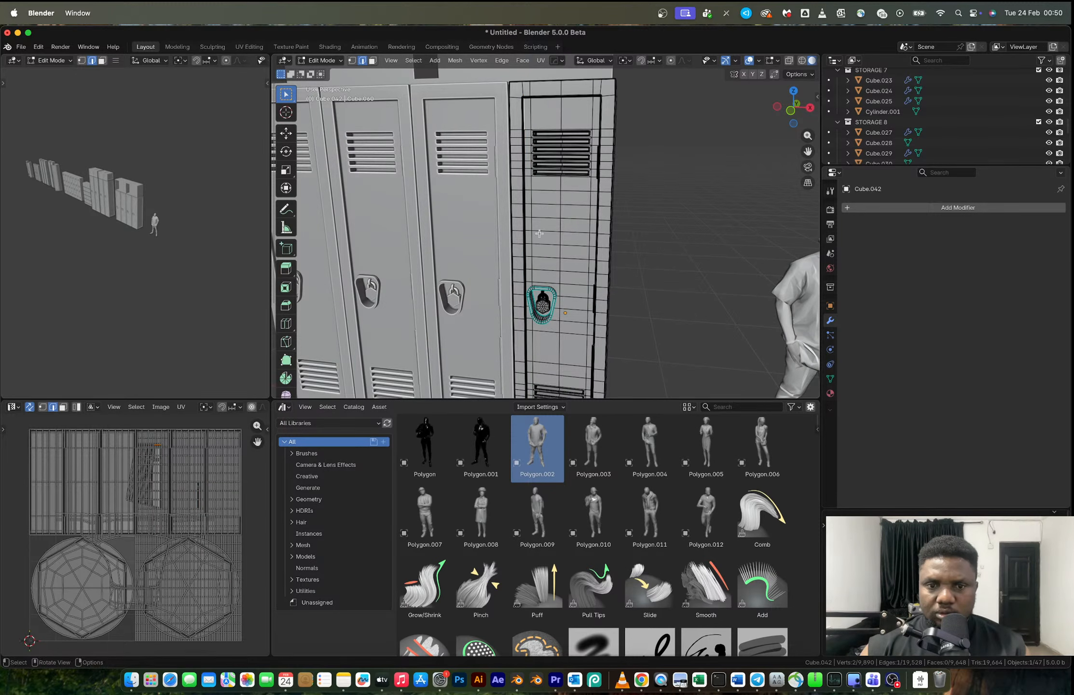
middle_click_drag(536, 211, 520, 277)
left_click(521, 305, "ctrl")
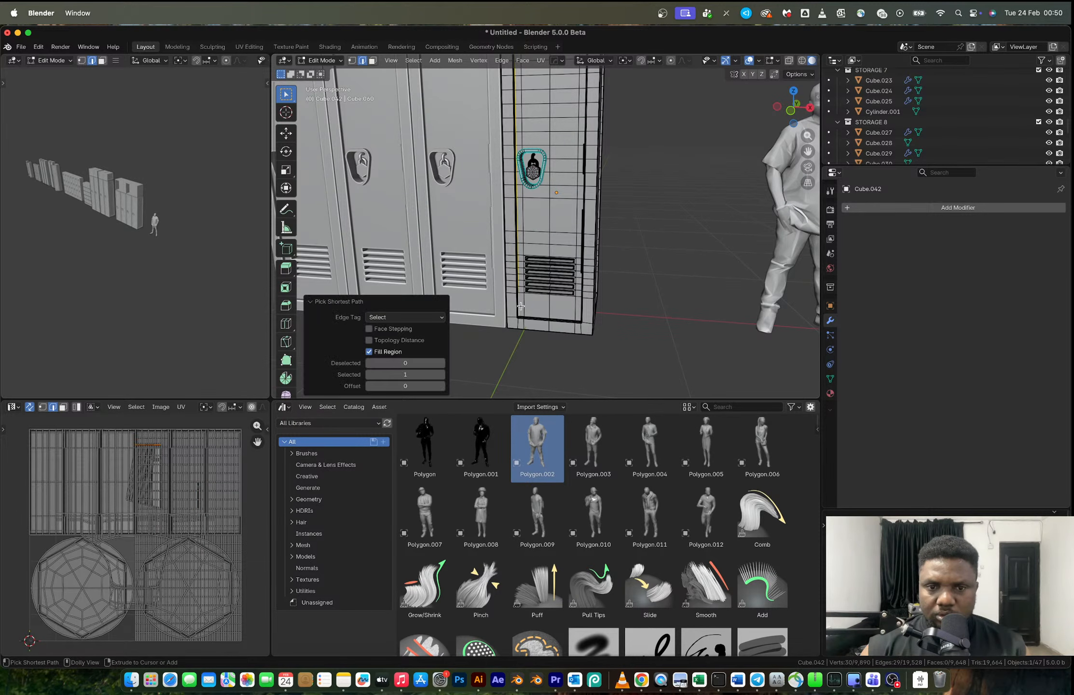
- Extend the edge selection around the rest of the door outline and mark it as a seam
left_click(541, 317, "shift")
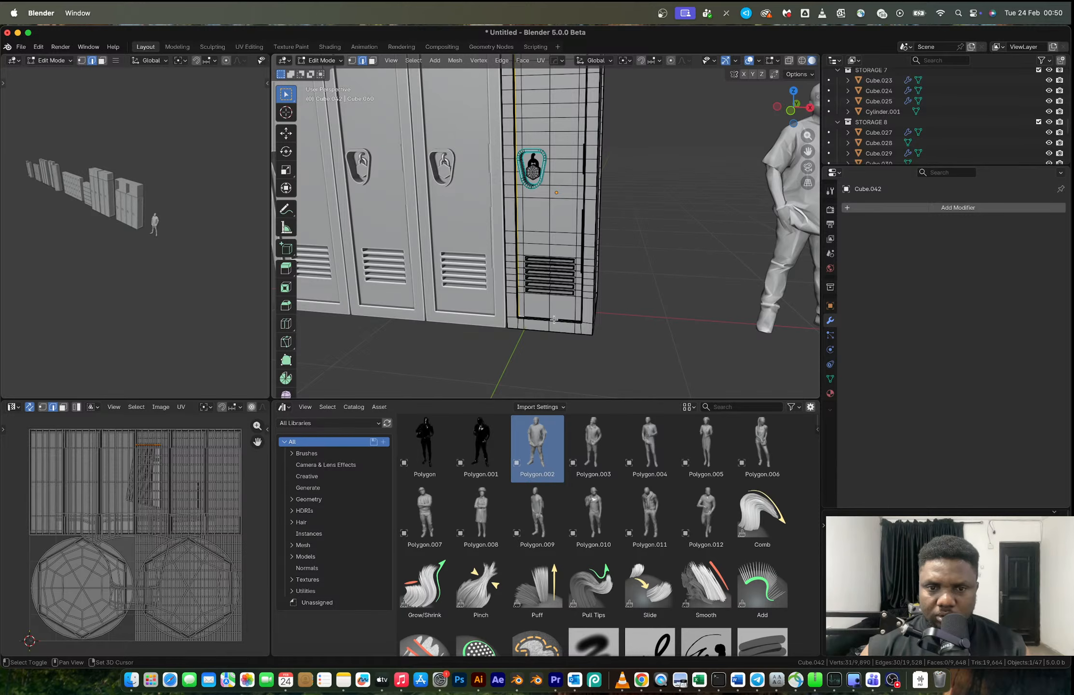
left_click(576, 319, "ctrl")
middle_click_drag(576, 319, 596, 305)
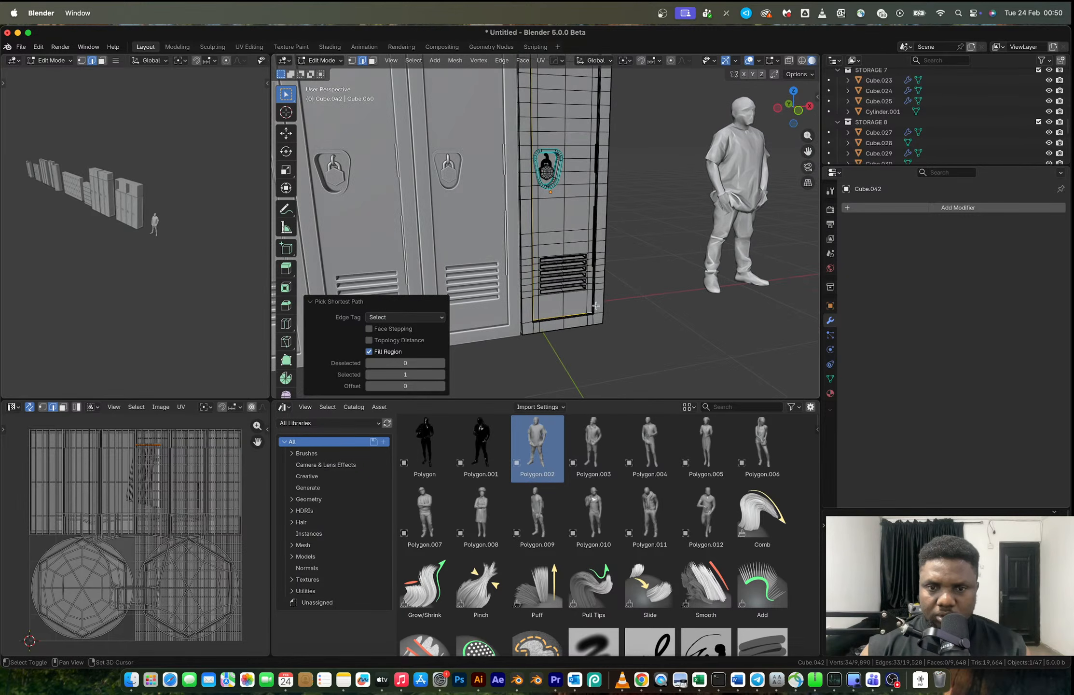
scroll(590, 305, "up", 5, "shift")
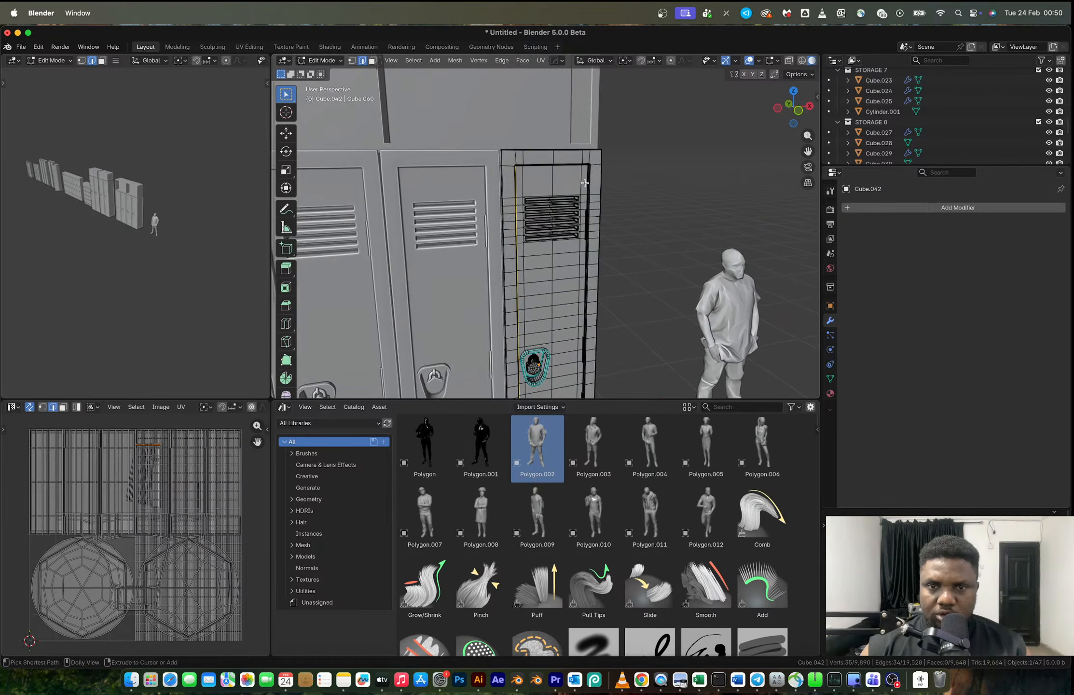
left_click(584, 180, "ctrl")
middle_click_drag(584, 180, 585, 152)
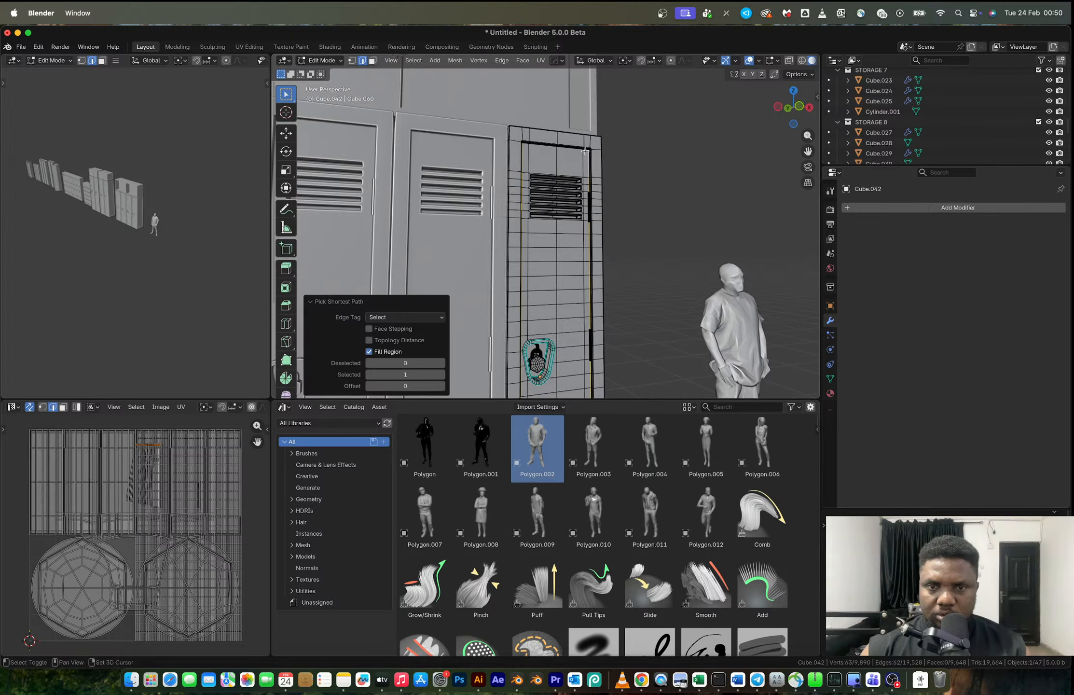
left_click(523, 143, "ctrl")
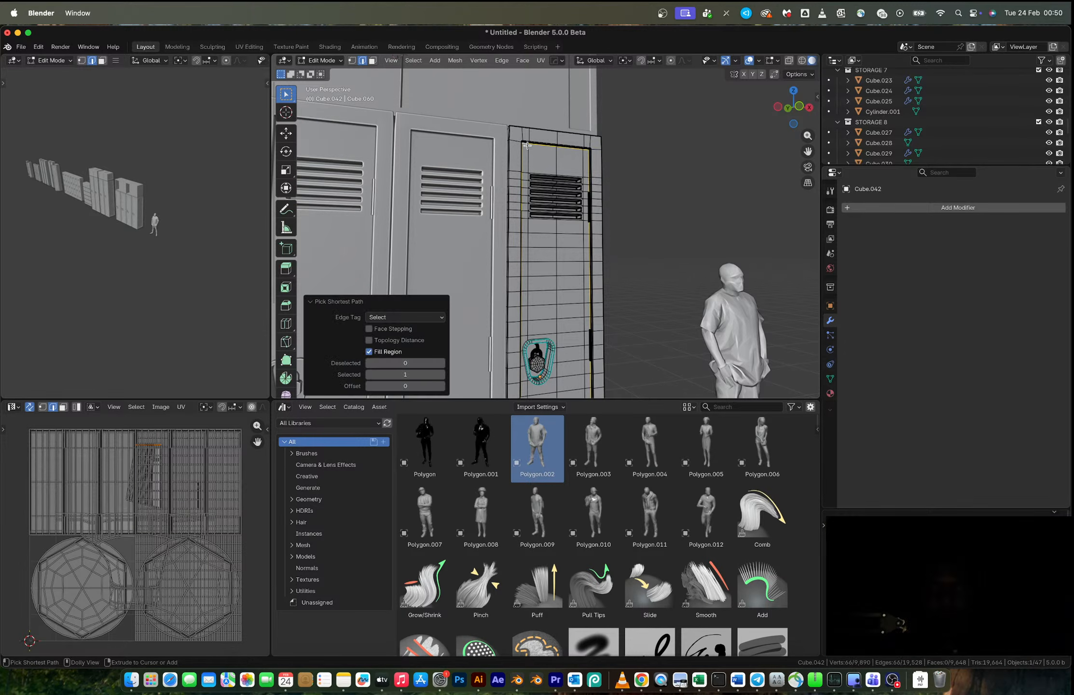
right_click(581, 170)
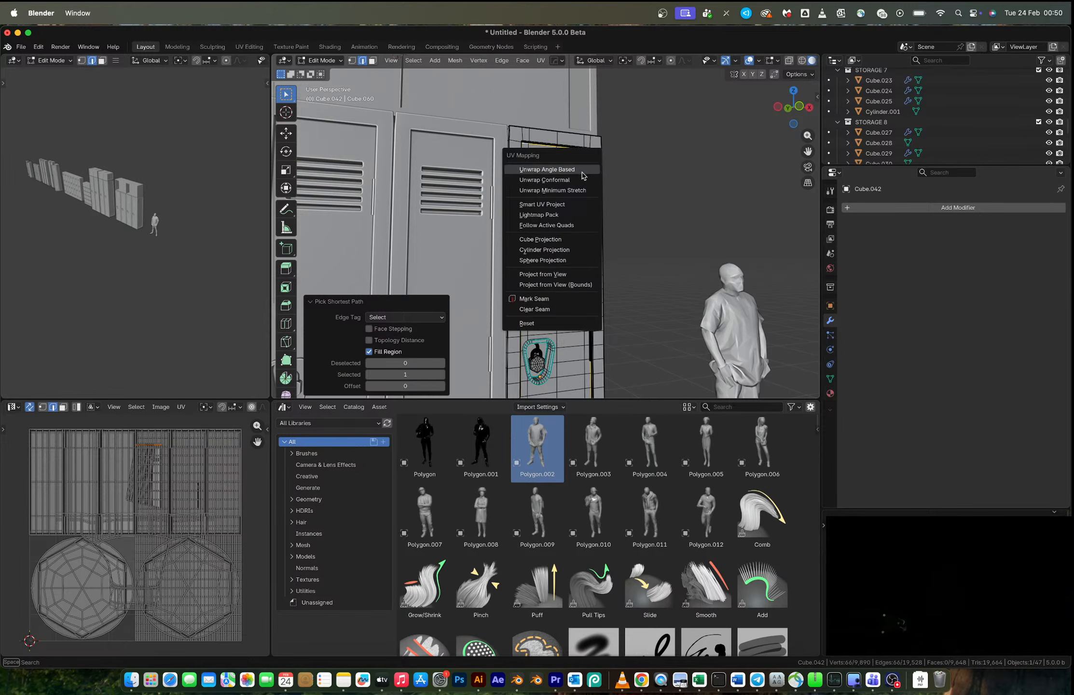
left_click(556, 297)
- Select the linked door faces, using the seam as the boundary
middle_click_drag(602, 222, 531, 279)
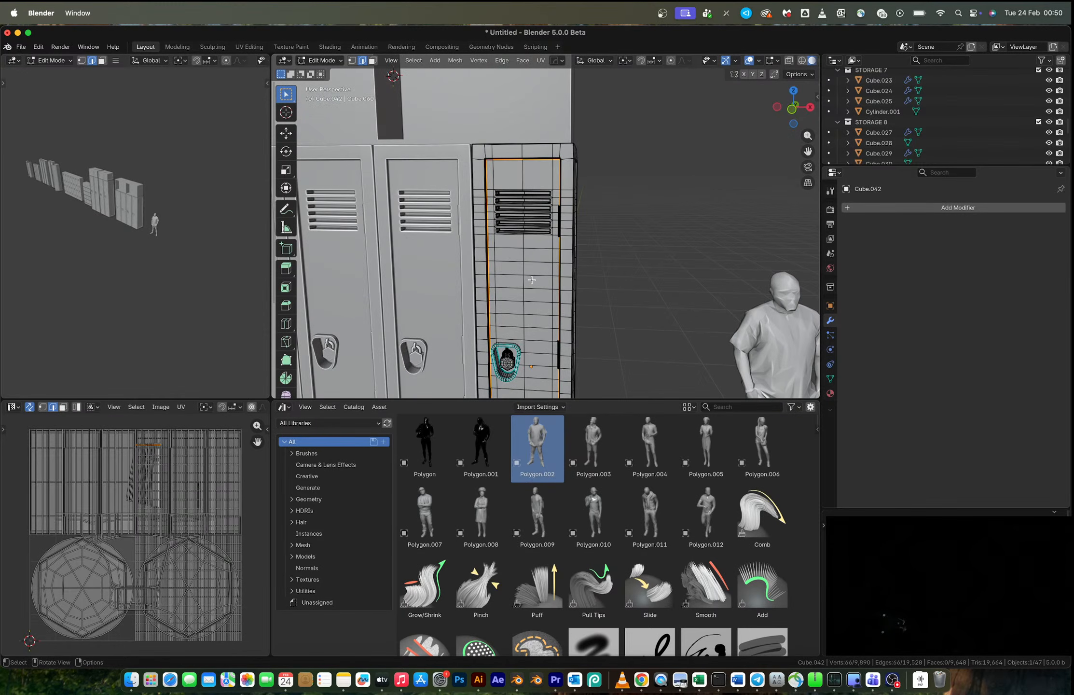
key("ctrl+l")
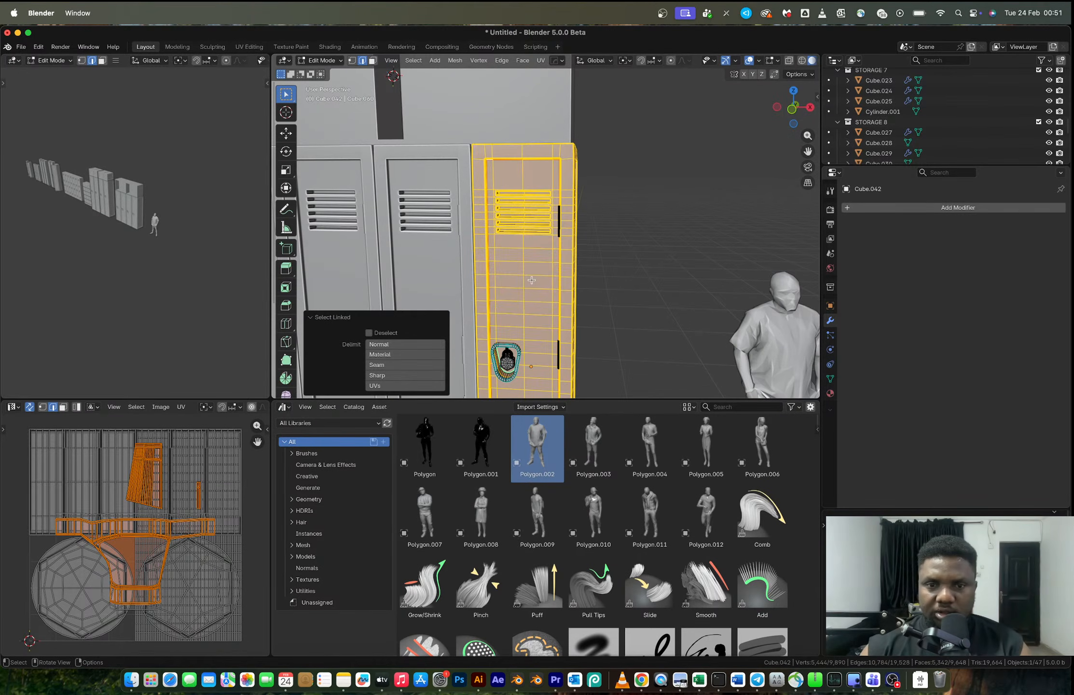
left_click(531, 280)
key("3")
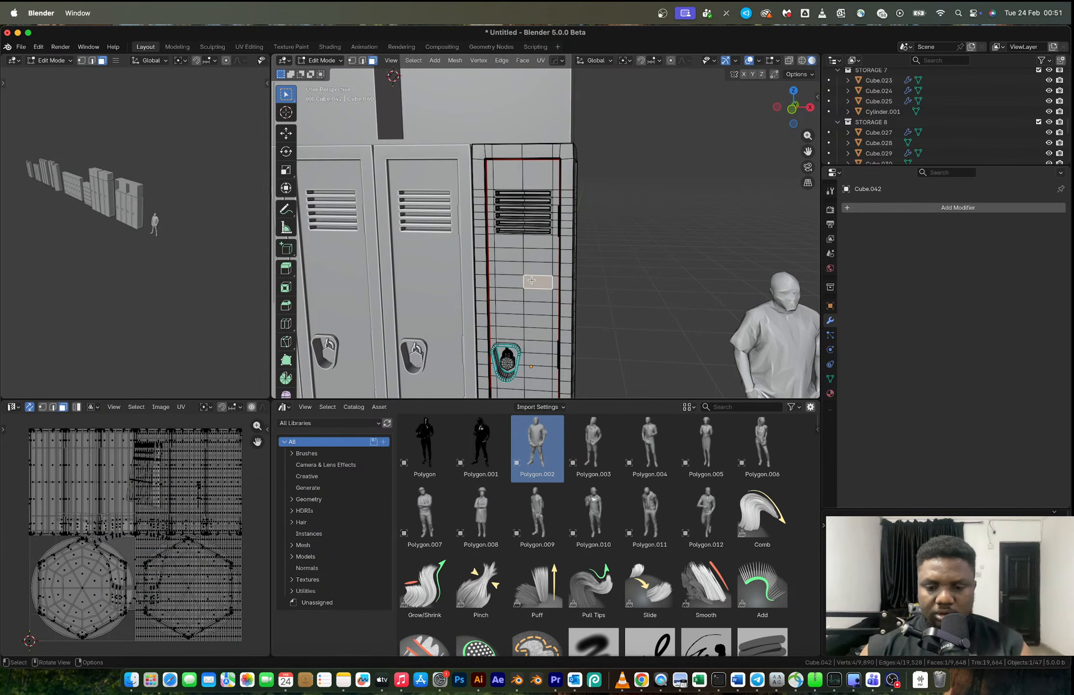
key("ctrl+l")
scroll(531, 282, "down", 2)
scroll(532, 282, "up", 2)
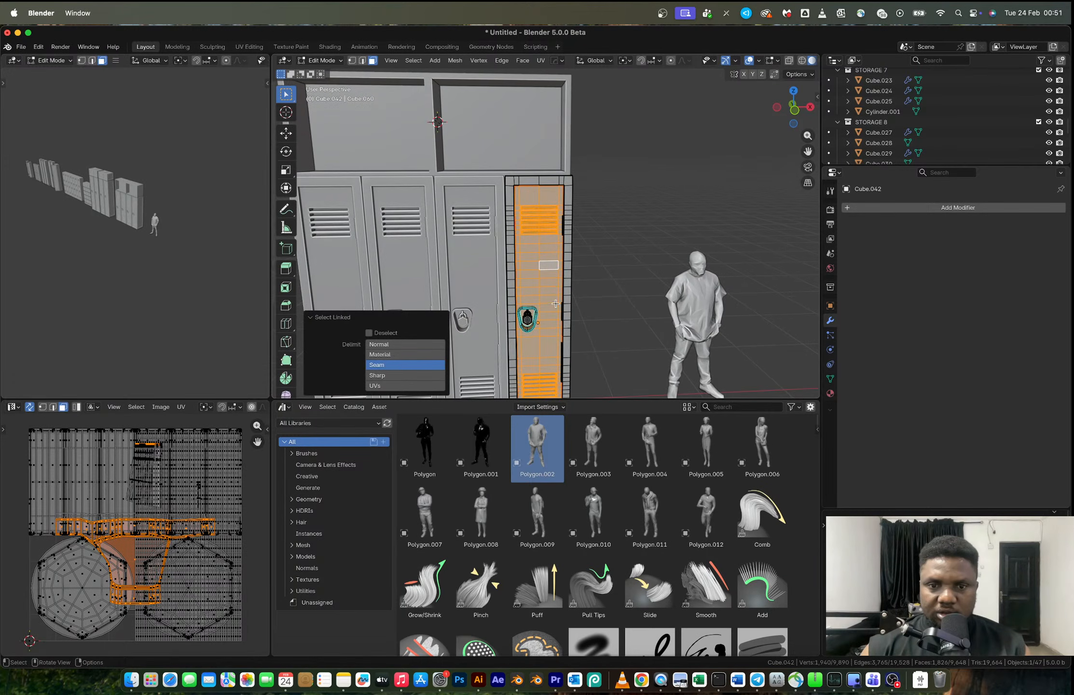
- Try selecting the edge loop on the door's hinge side
left_click(562, 294, "alt")
key("2")
left_click(561, 296, "alt")
key("Tab")
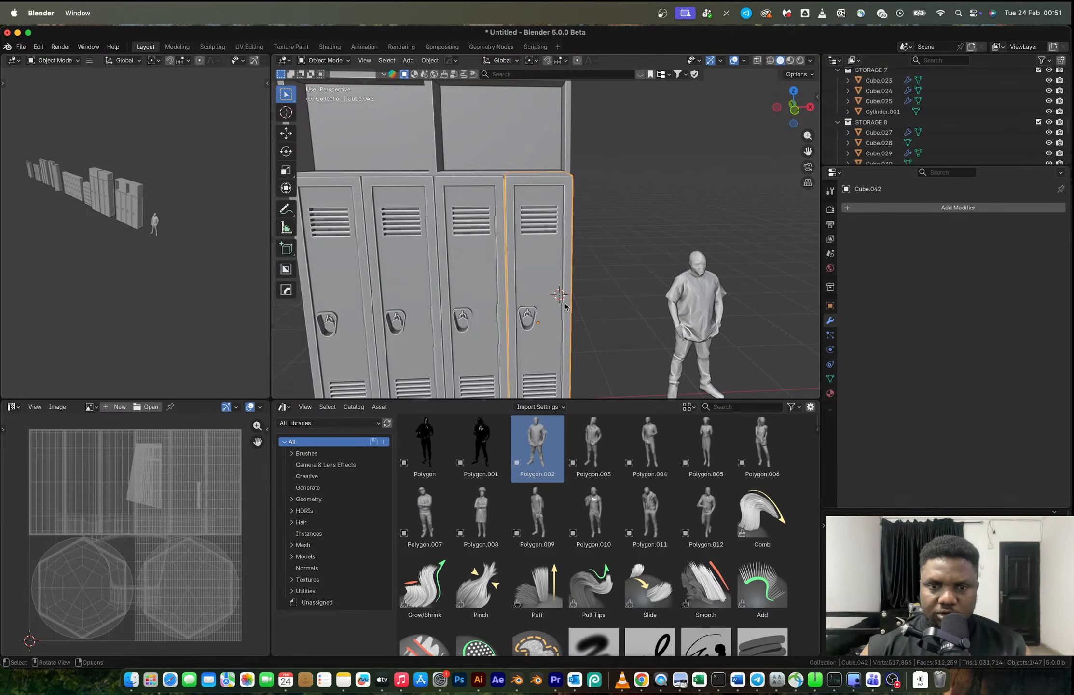
key("Tab")
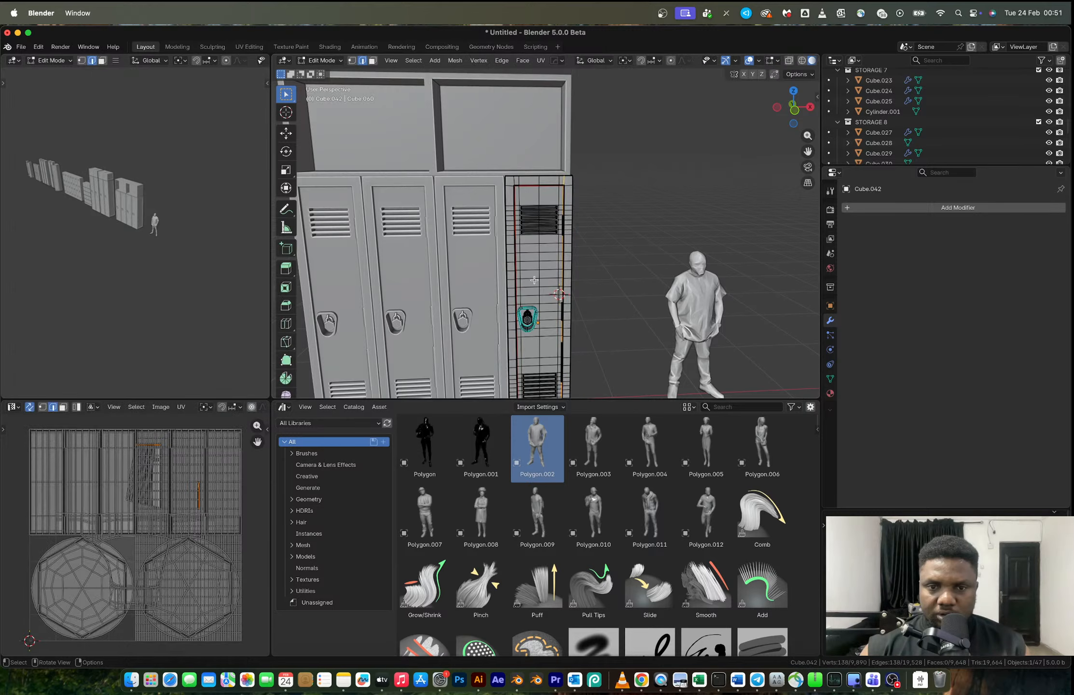
- Select the end locker's door faces within the seam and separate them into their own object
key("3")
key("l")
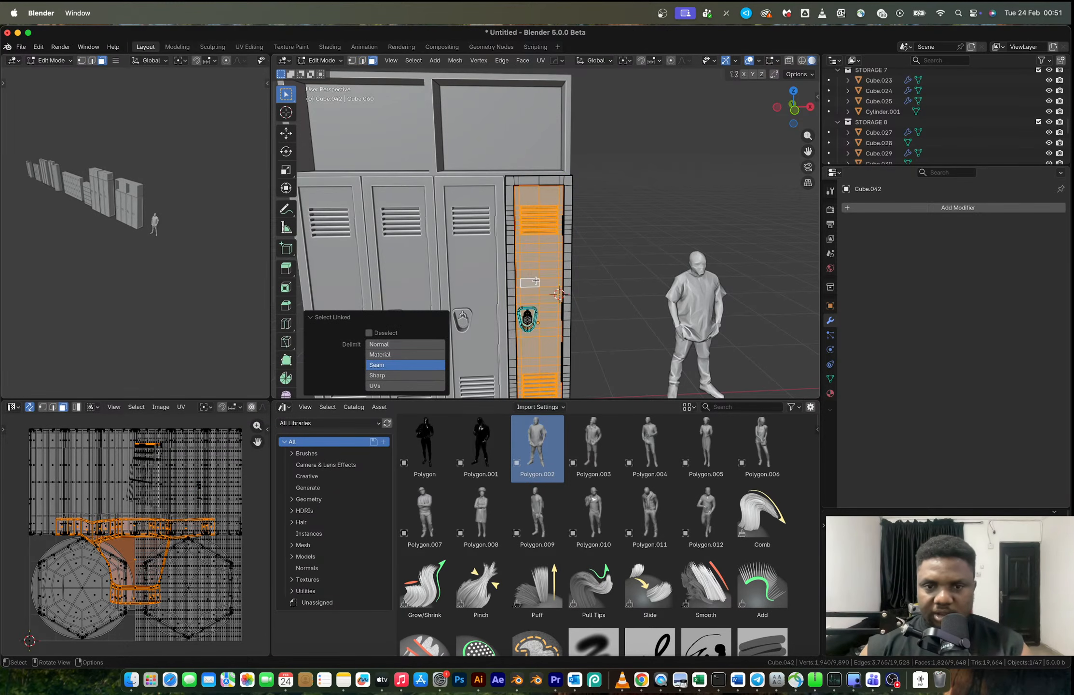
key("p")
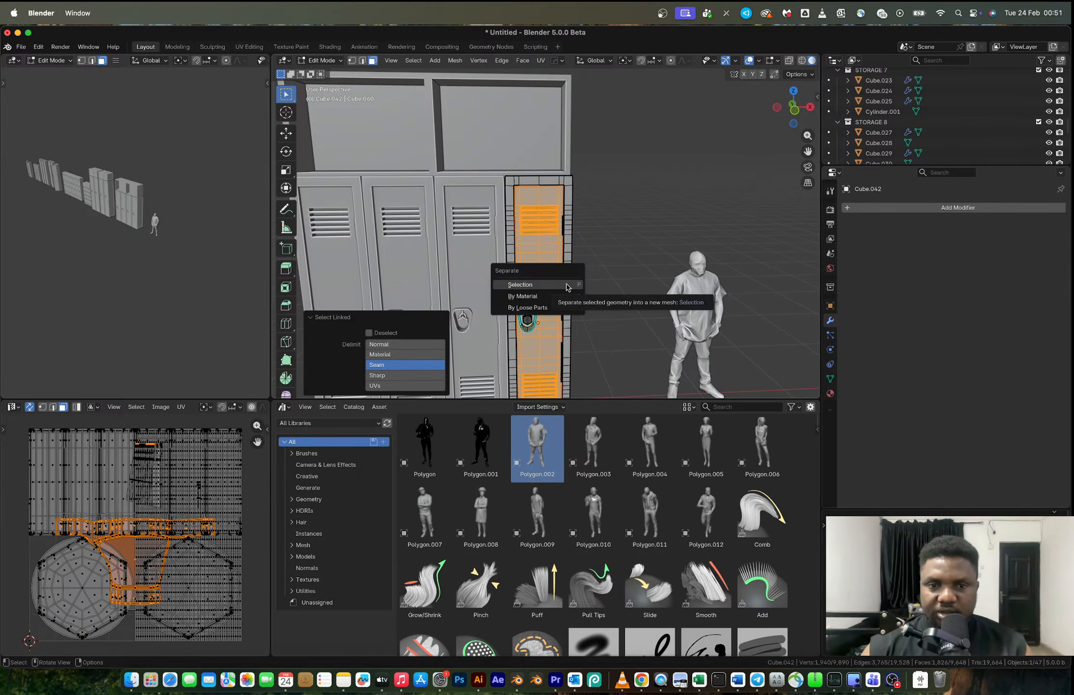
key("Escape")
scroll(565, 283, "up", 8)
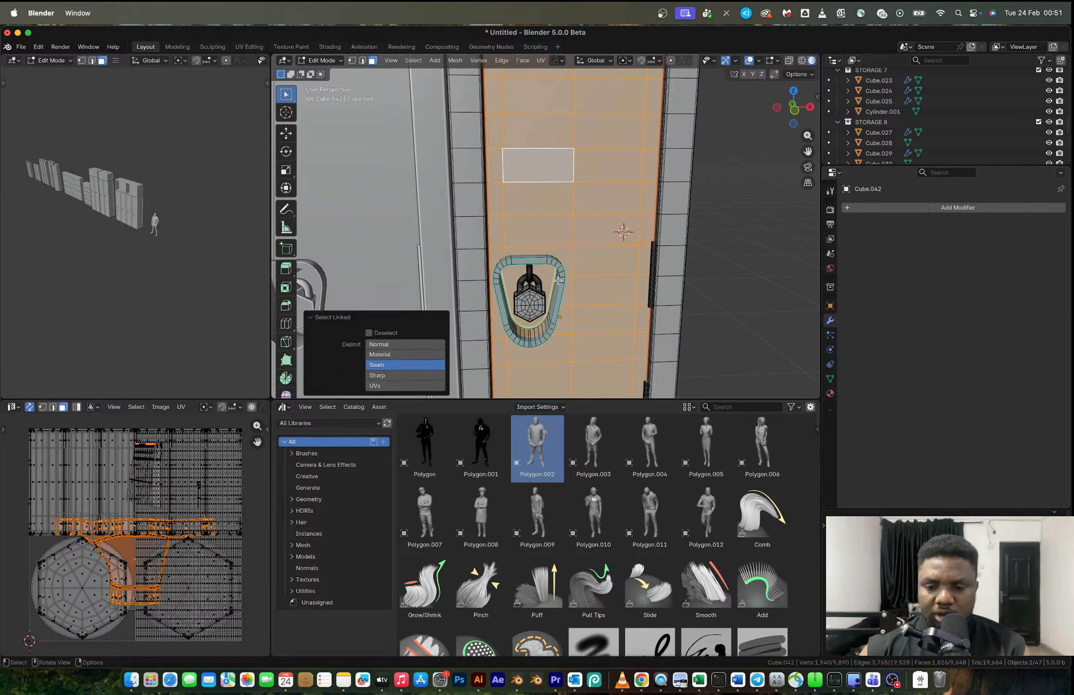
key("p")
left_click(558, 279)
key("Tab")
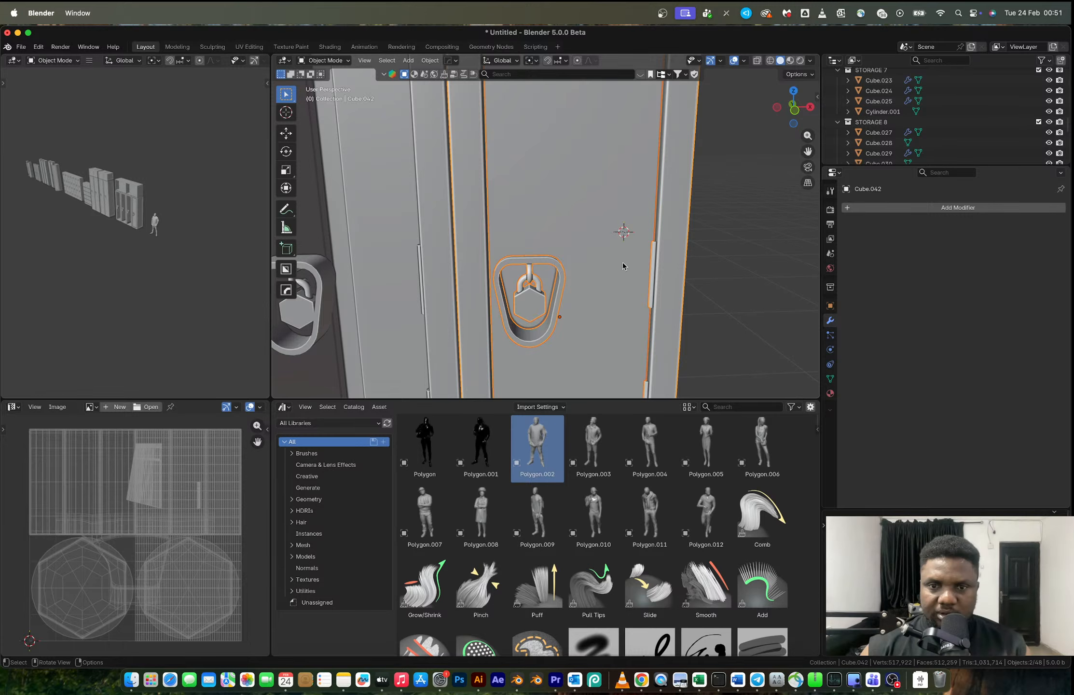
- Separate the latch recess and padlock from the locker body and join them to the door object
key("Tab")
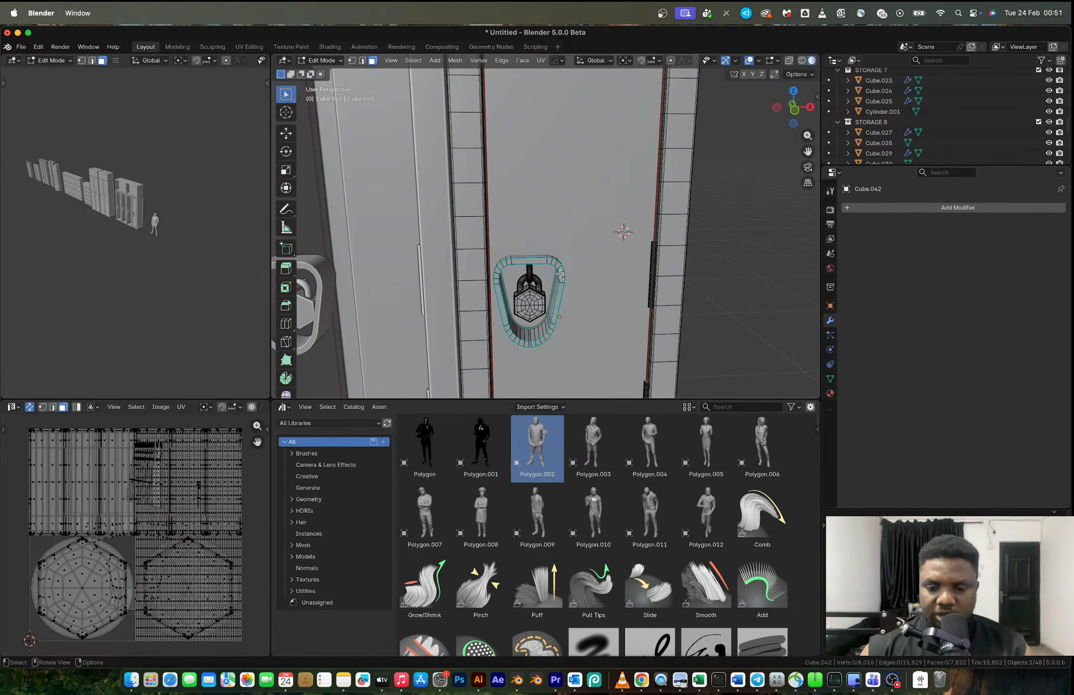
key("l")
key("l")
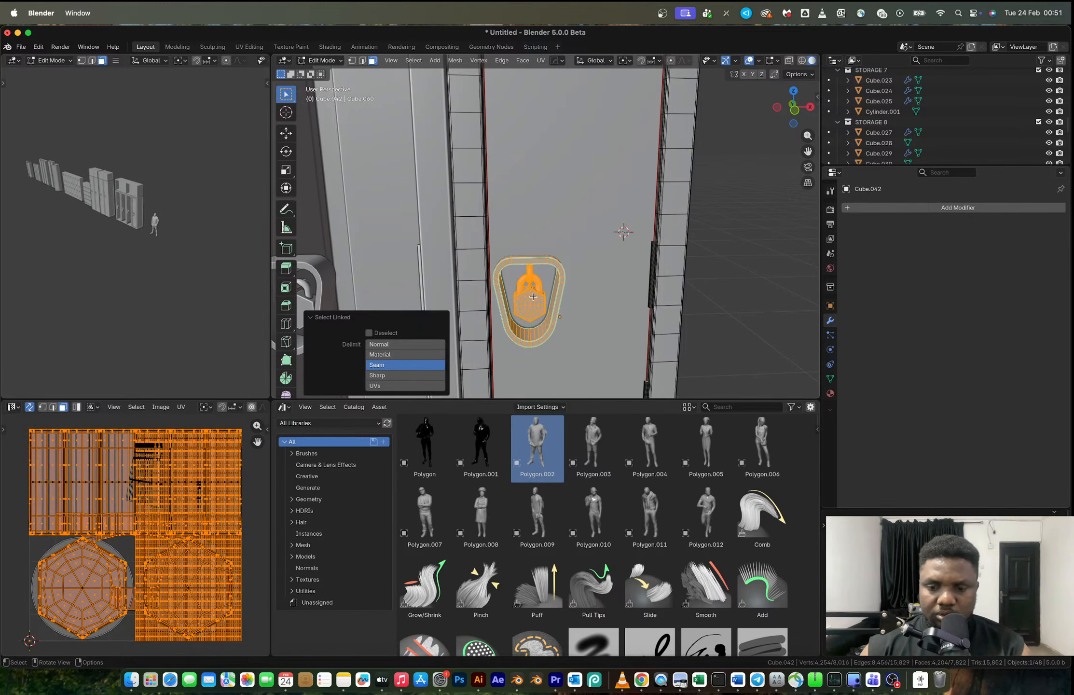
key("p")
left_click(534, 297)
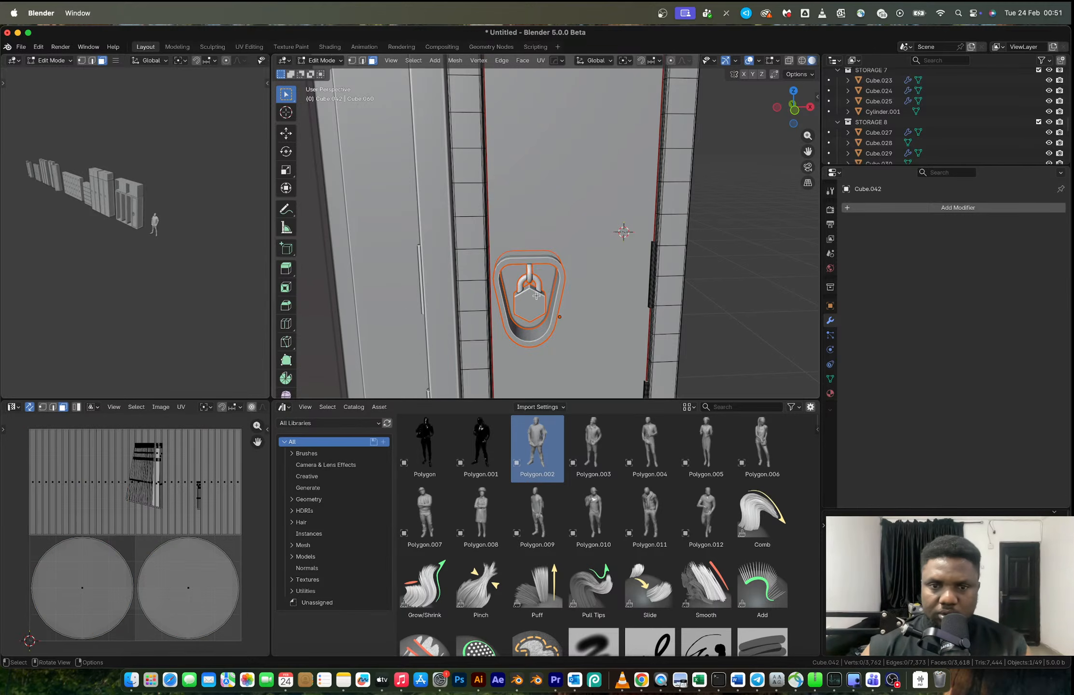
key("Tab")
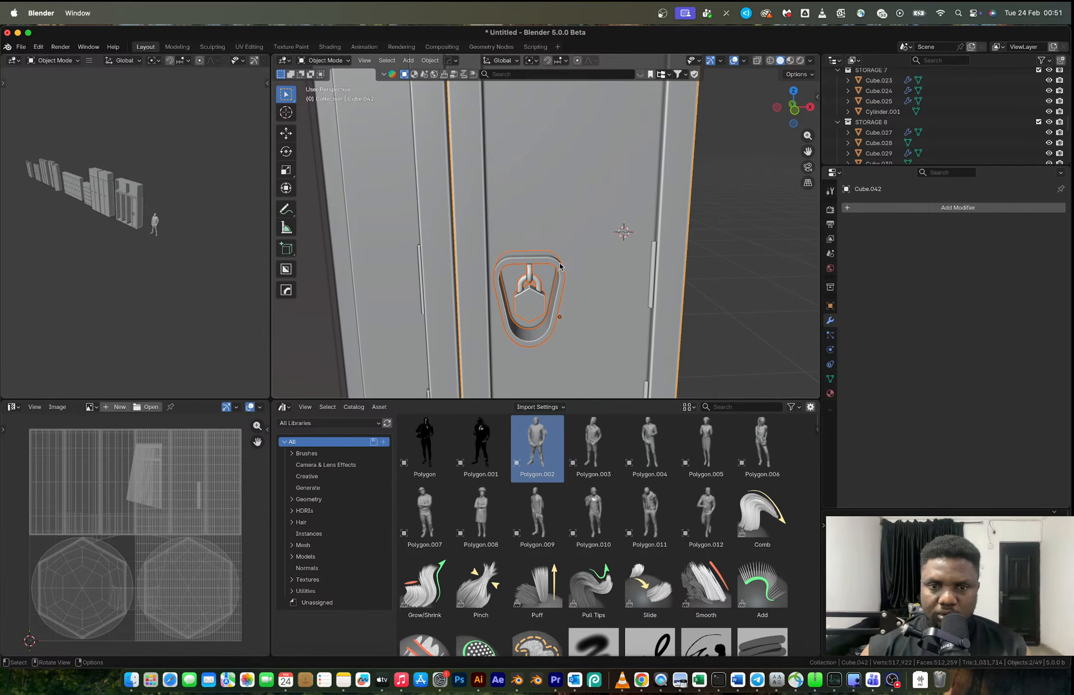
left_click(577, 238, "shift")
key("ctrl+j")
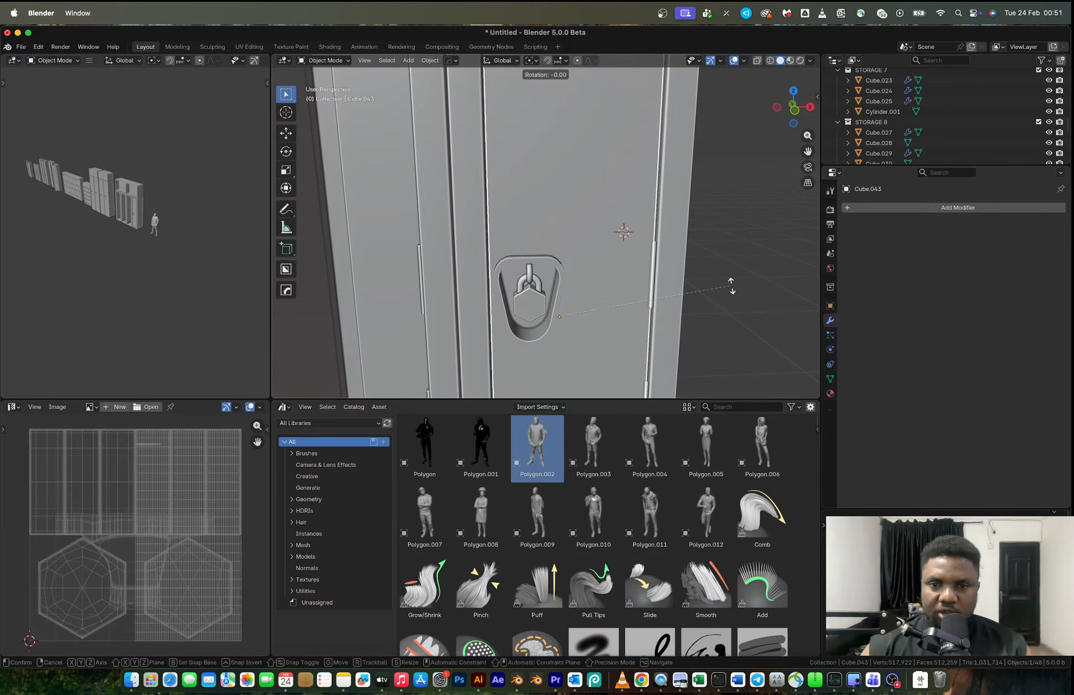
- Try rotating the door about the Z axis, and undo the rotation
key("r")
key("z")
left_click(725, 213)
key("super+z")
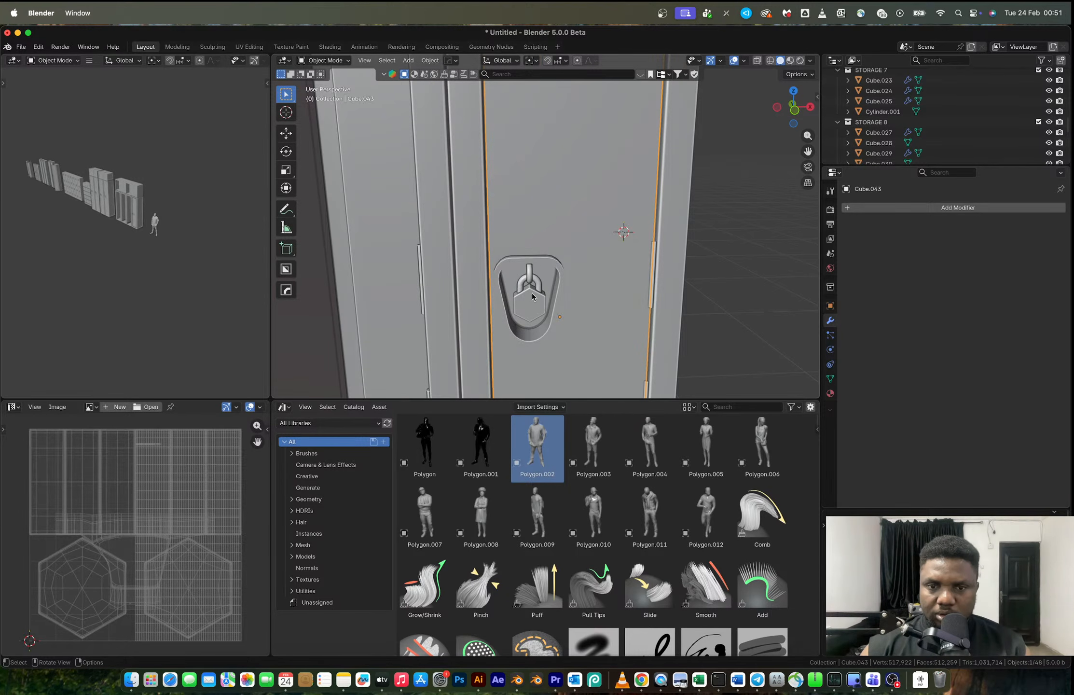
- Snap the 3D cursor to an edge on the door's hinge side
key("Tab")
left_click(648, 317)
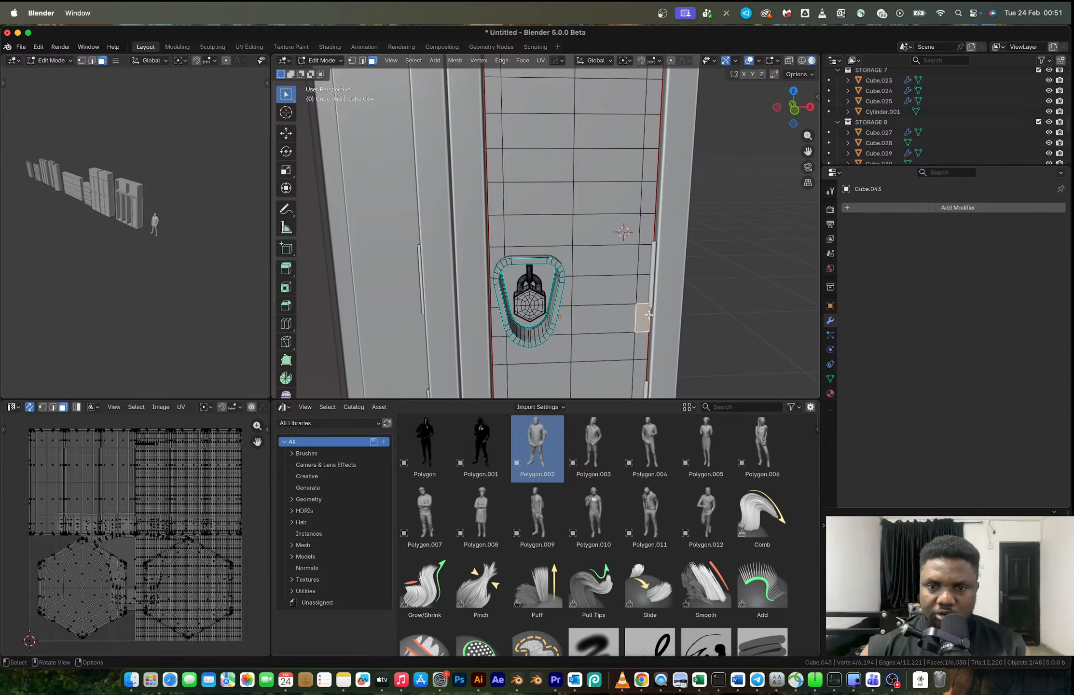
key("2")
left_click(649, 319, "alt")
key("shift+s")
left_click(653, 359)
- Leave mesh editing and set the separated door's origin to the 3D cursor at its hinge side
key("Tab")
right_click(647, 323)
mouse_move(647, 384)
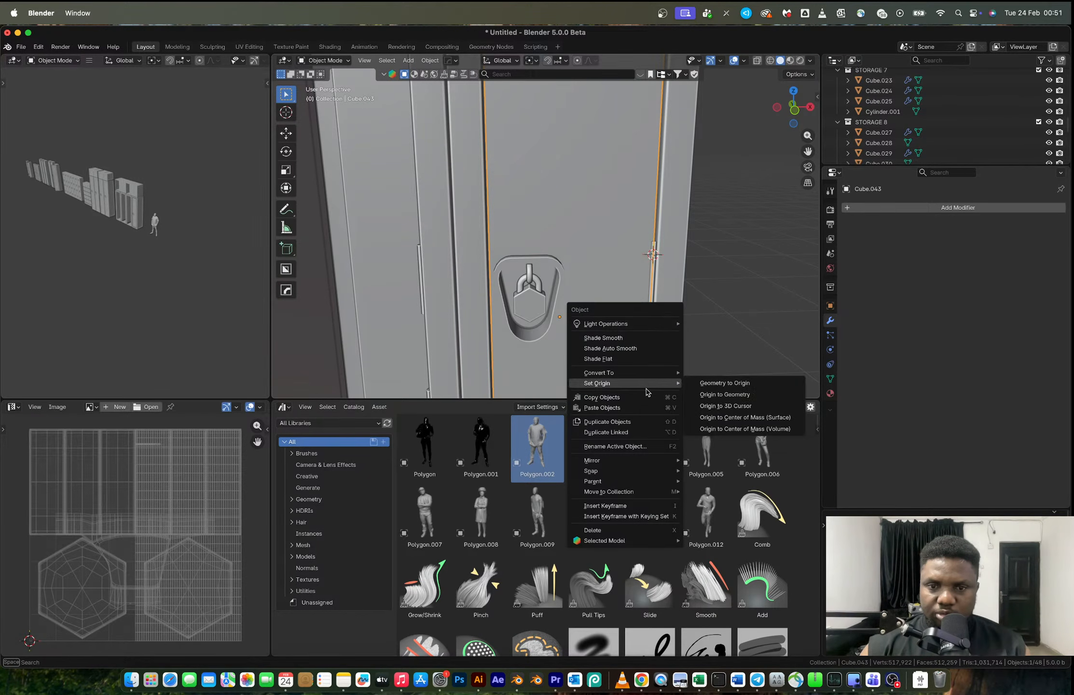
left_click(725, 406)
- Swing the end locker's door open by rotating it about 62.3° around the Z axis
key("r")
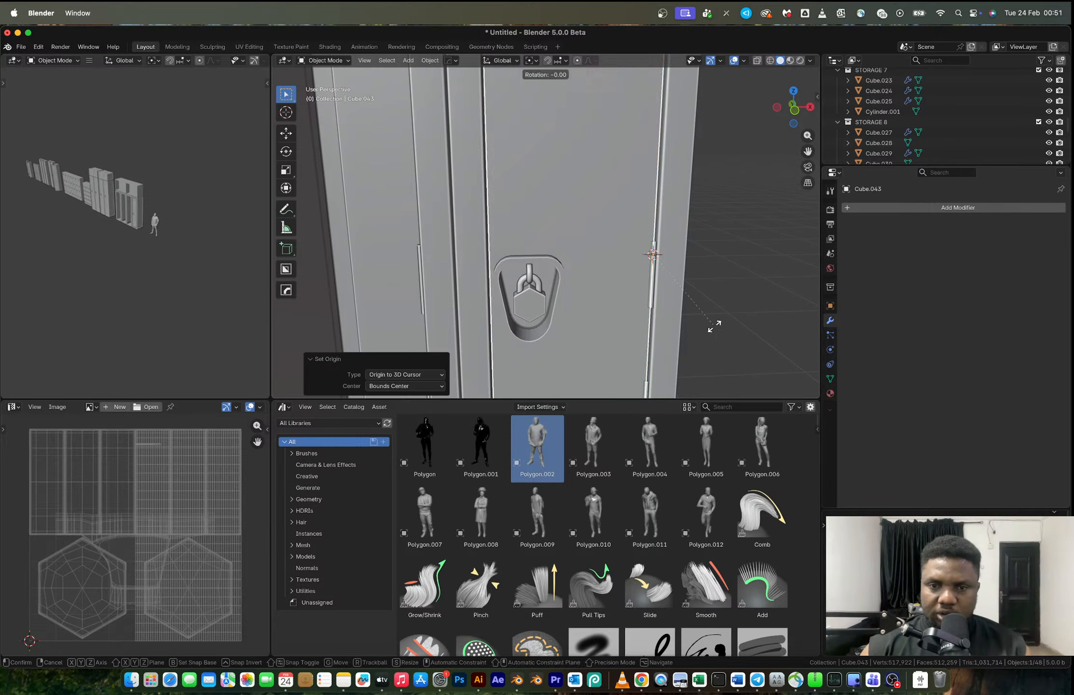
key("z")
left_click(715, 242)
scroll(715, 242, "down", 8)
middle_click_drag(638, 262, 569, 210)
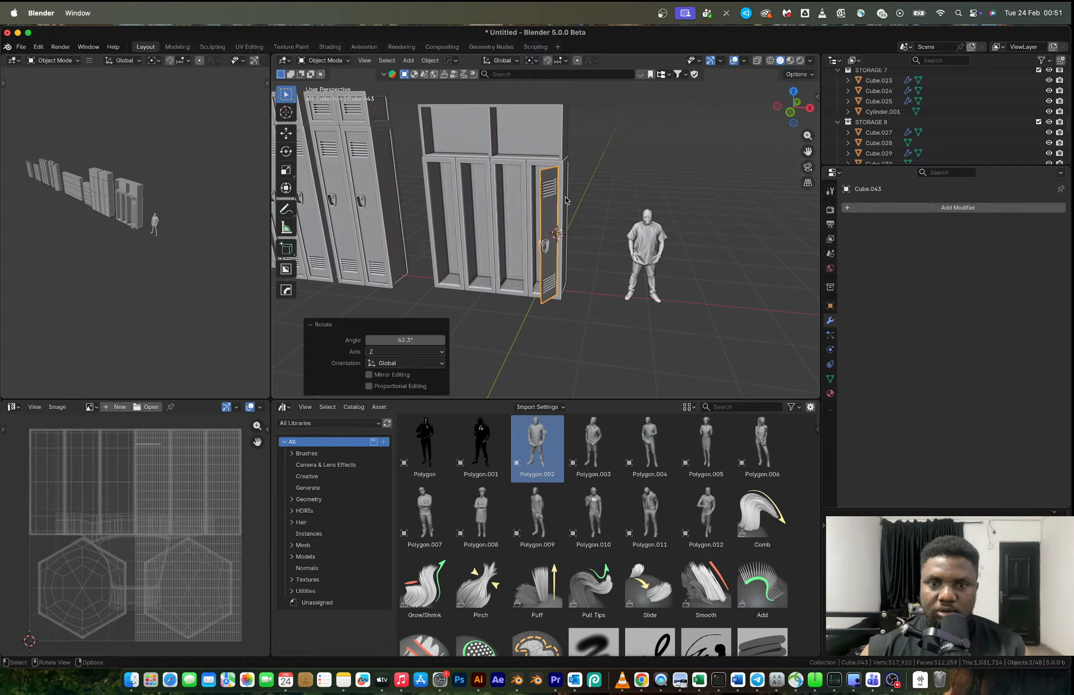
- Select the end locker's body together with its opened door and copy both objects
left_click(566, 199)
left_click(551, 207, "shift")
key("ctrl+c")
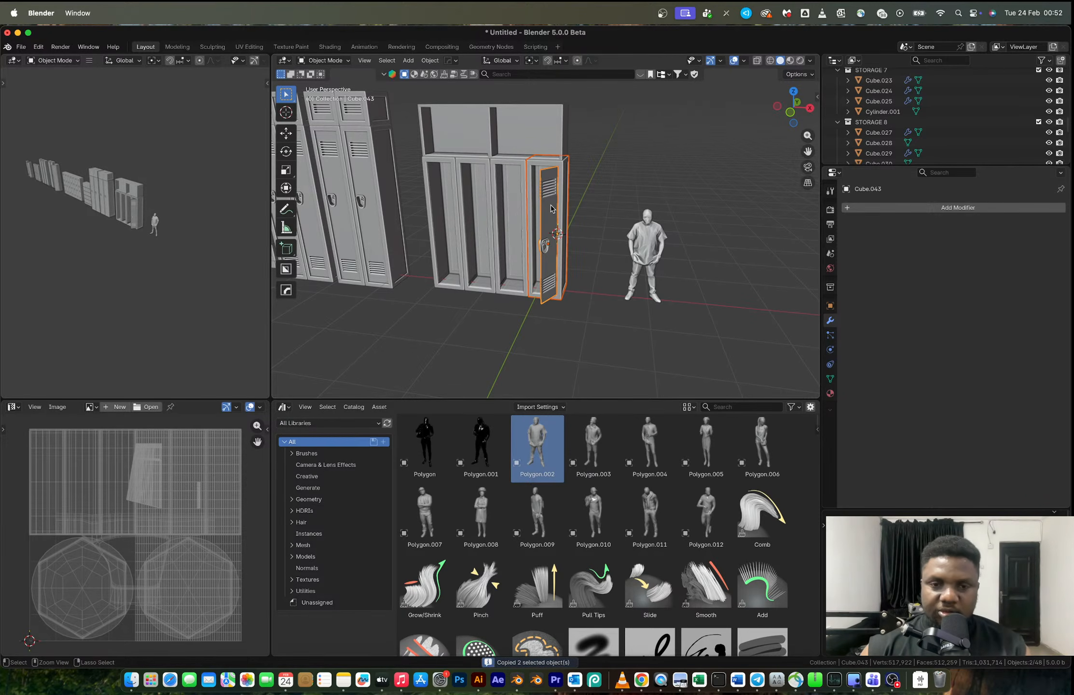
scroll(550, 205, "up", 2)
- Undo the door separation and rotation back to the point where all four lockers still have closed doors
key("ctrl+z")
key("ctrl+z")
key("ctrl+z")
key("ctrl+z")
key("ctrl+shift+z")
key("ctrl+z")
key("ctrl+z")
key("ctrl+z")
key("ctrl+z")
key("ctrl+z")
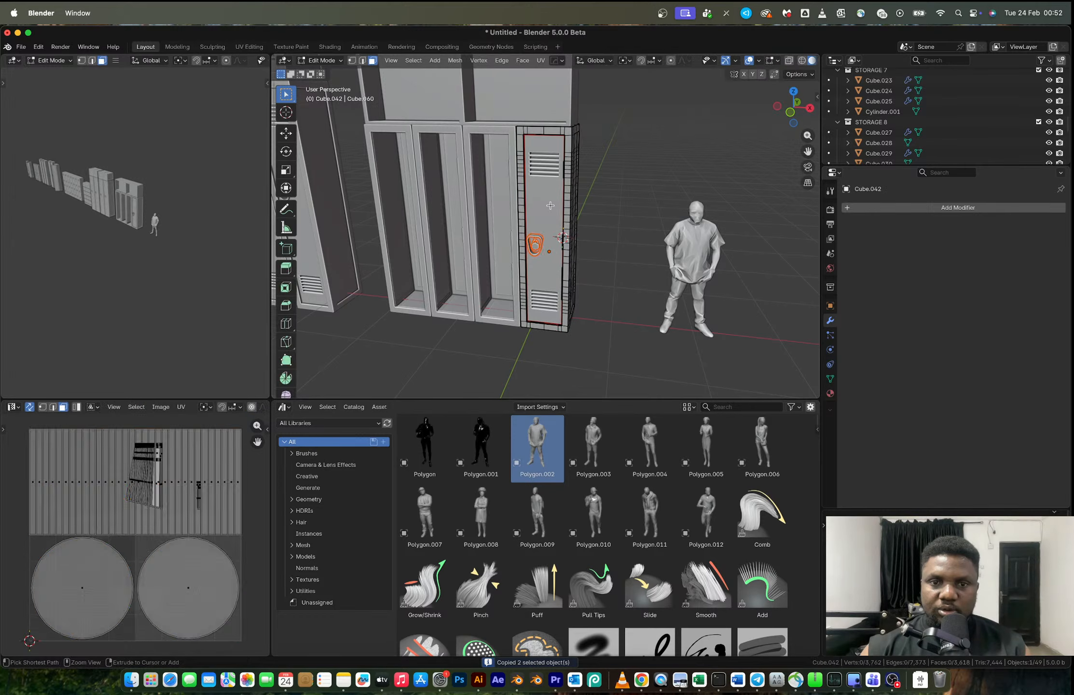
key("ctrl+z")
key("ctrl+z")
key("ctrl+z")
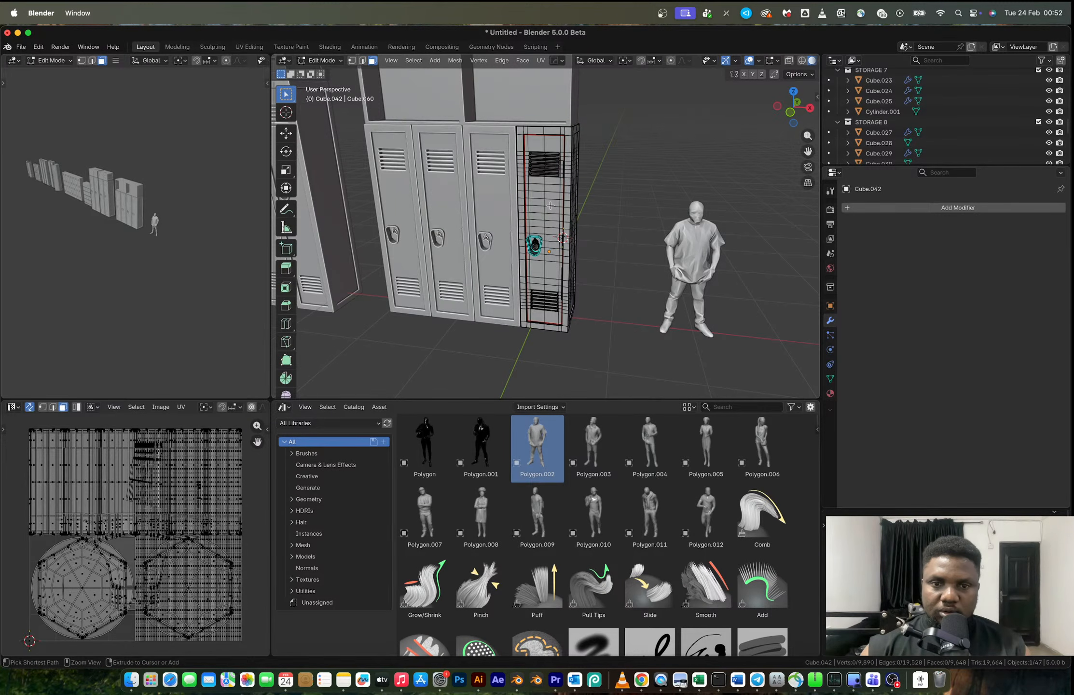
key("ctrl+z")
- Delete the intact end locker and paste the copied locker body and open door in its place
left_click(593, 213)
left_click(549, 217)
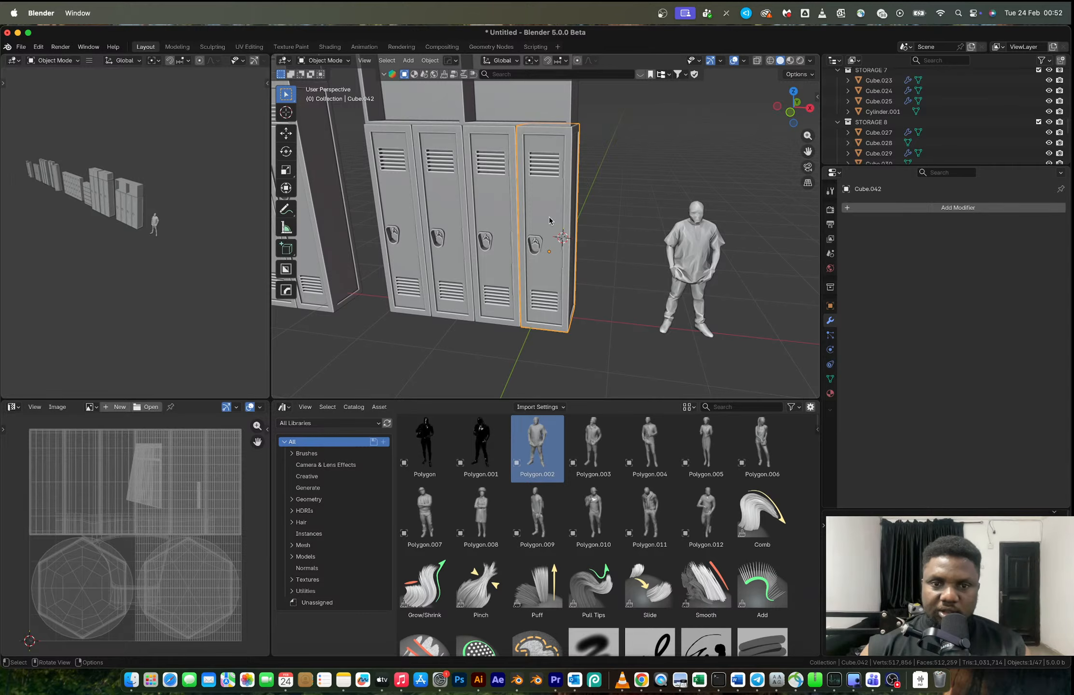
key("x")
left_click(549, 220)
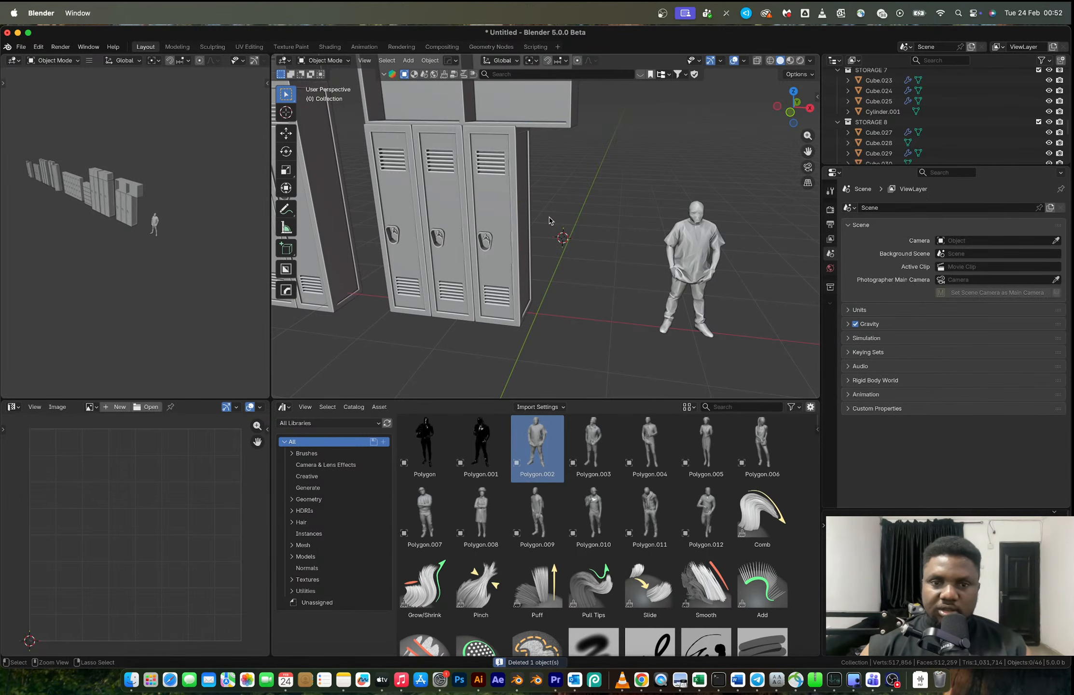
key("super+v")
left_click(609, 192)
scroll(609, 191, "down", 5)
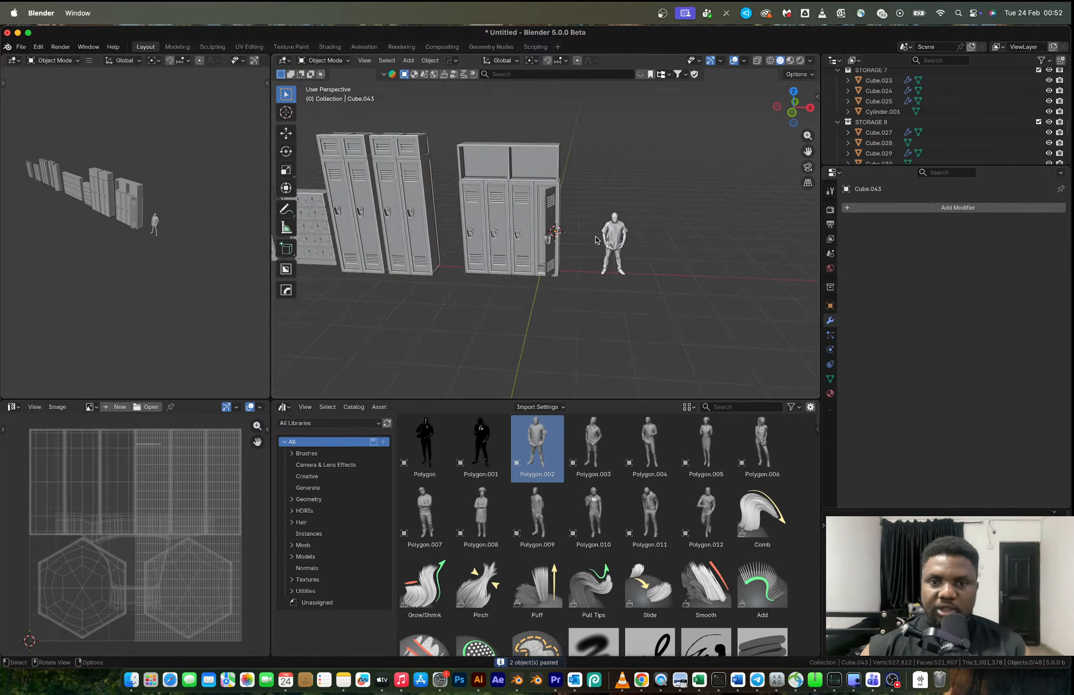
- Select the whole end locker unit, including its top shelf and open door, and move it to a new collection named STORAGE 10
middle_click_drag(551, 268, 596, 272)
left_click_drag(580, 296, 464, 154)
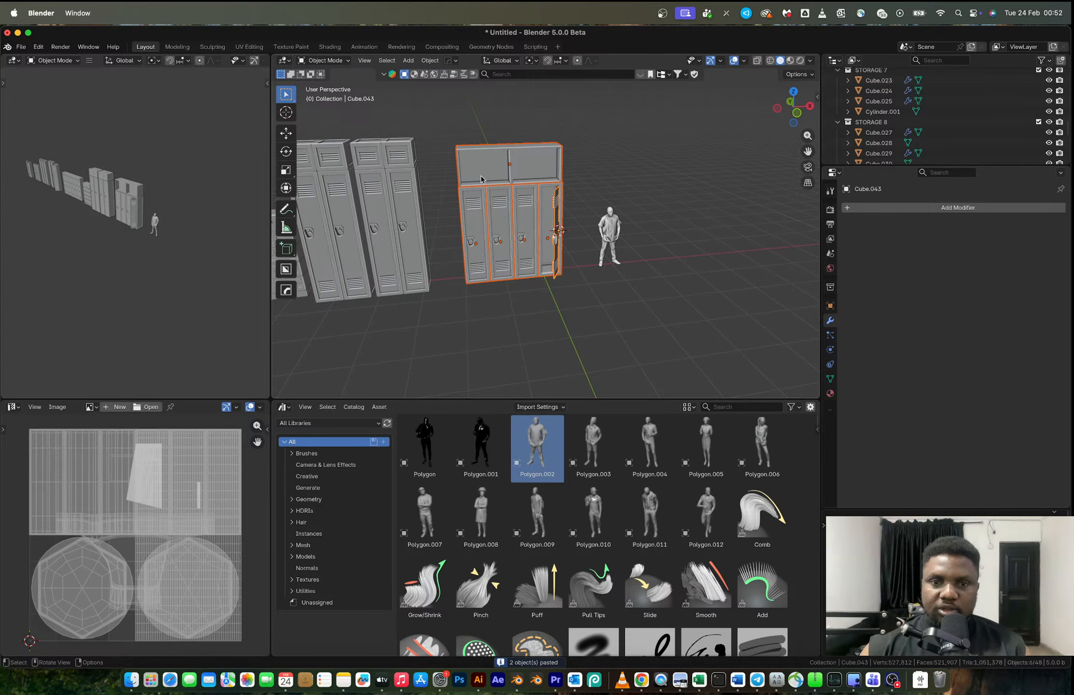
key("m")
left_click(531, 231)
type("STOR")
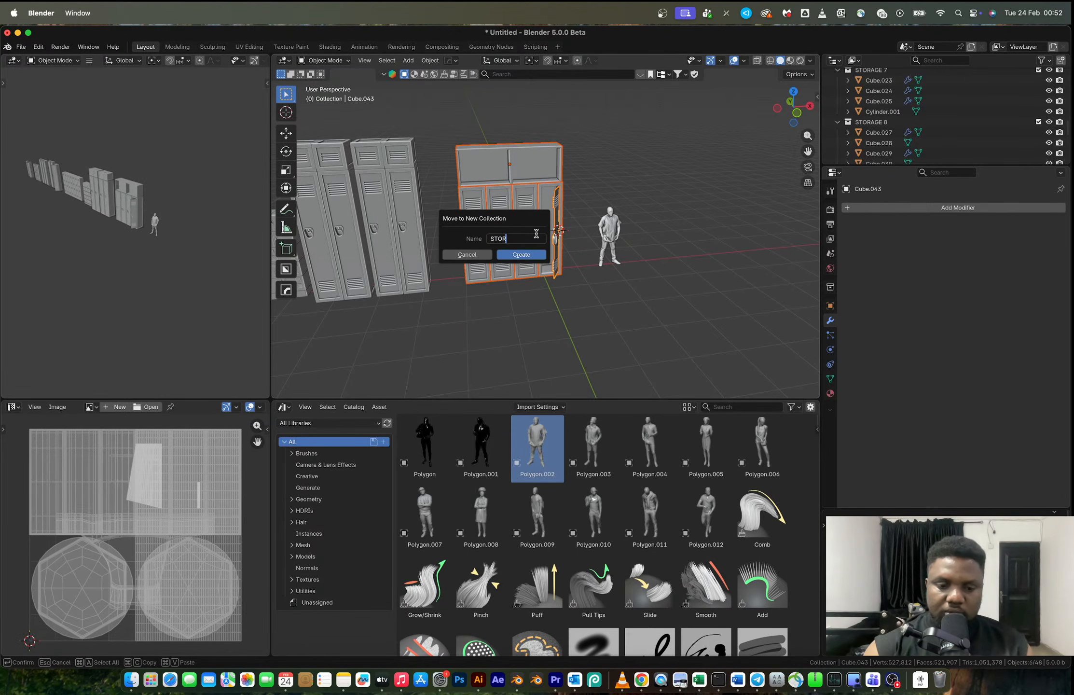
type("AGE 1")
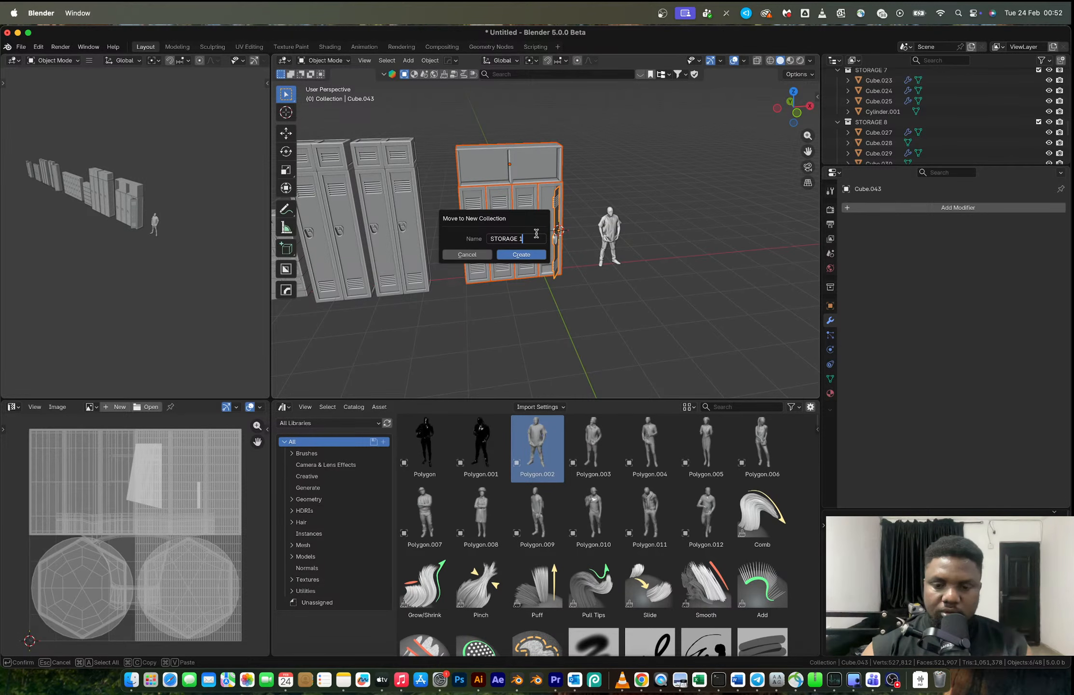
type("0")
key("Return")
- Start saving the file and change the save location to the parent folder 100 MODELS ON CG TRADER
key("super+s")
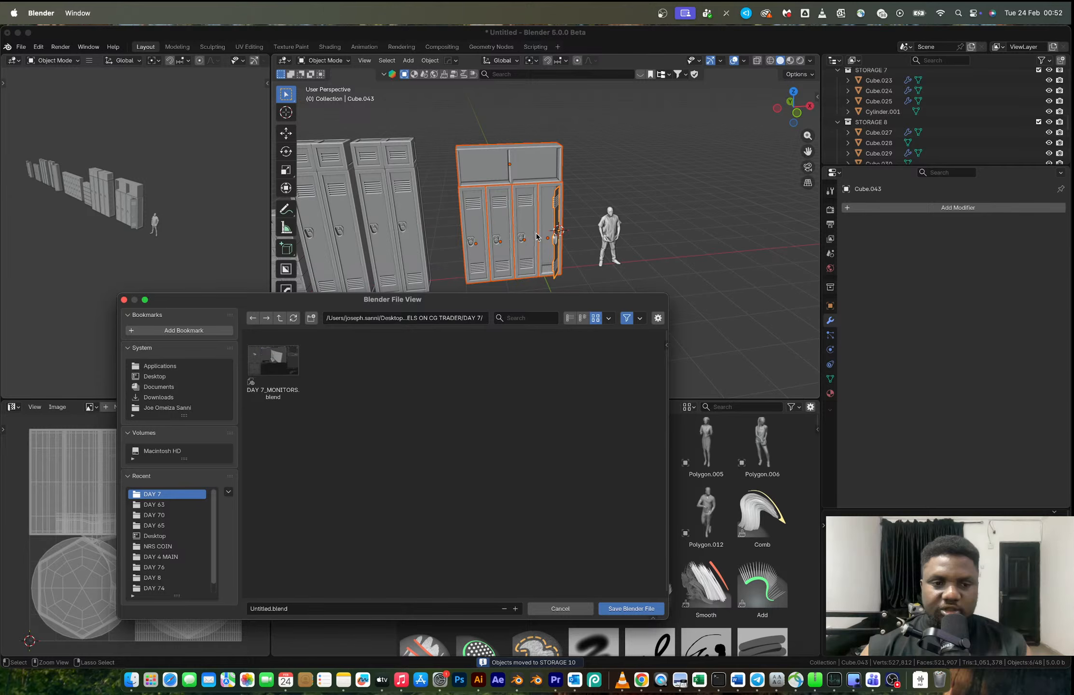
left_click(483, 318)
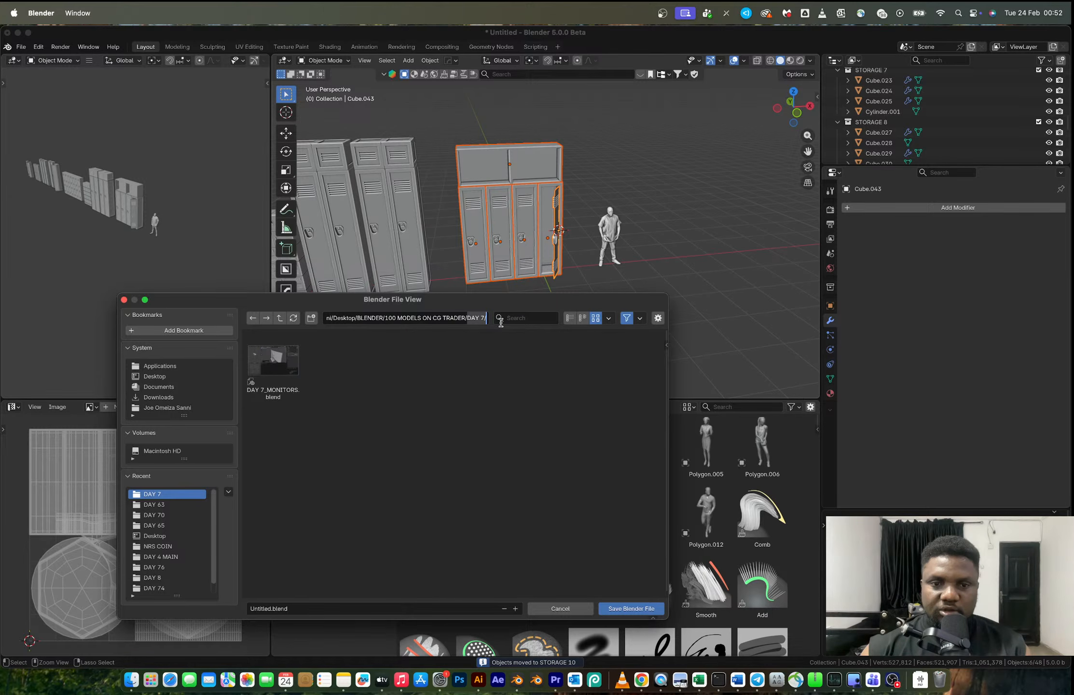
key("BackSpace")
key("Return")
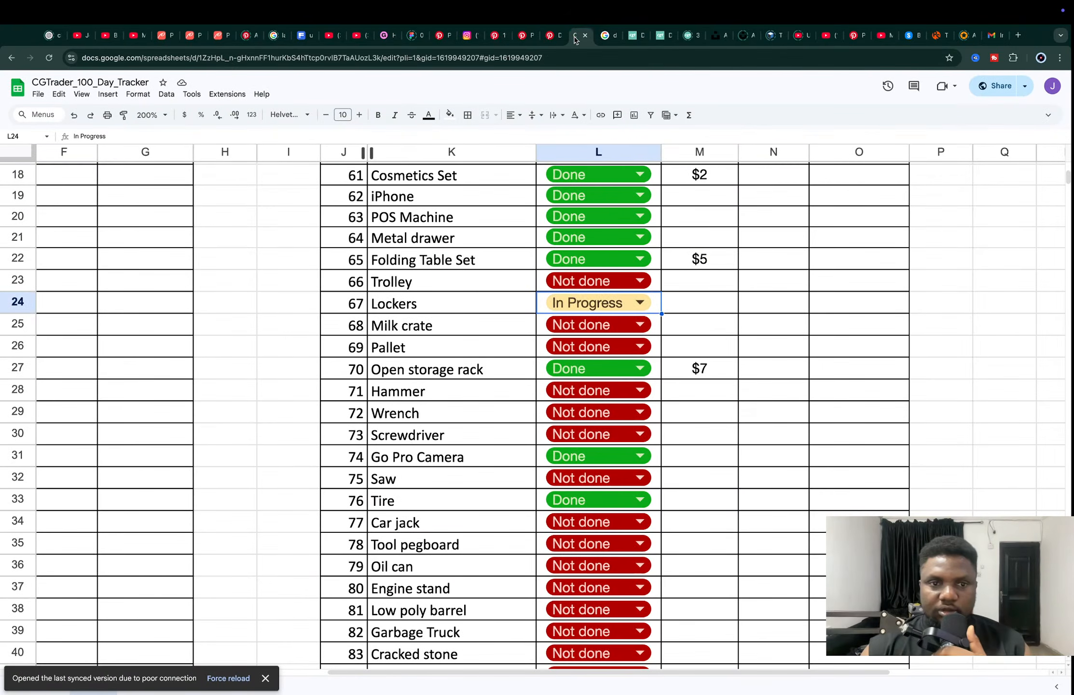
- Switch to the CGTrader_100_Day_Tracker spreadsheet and check the Lockers entry's number and status
double_click(585, 303)
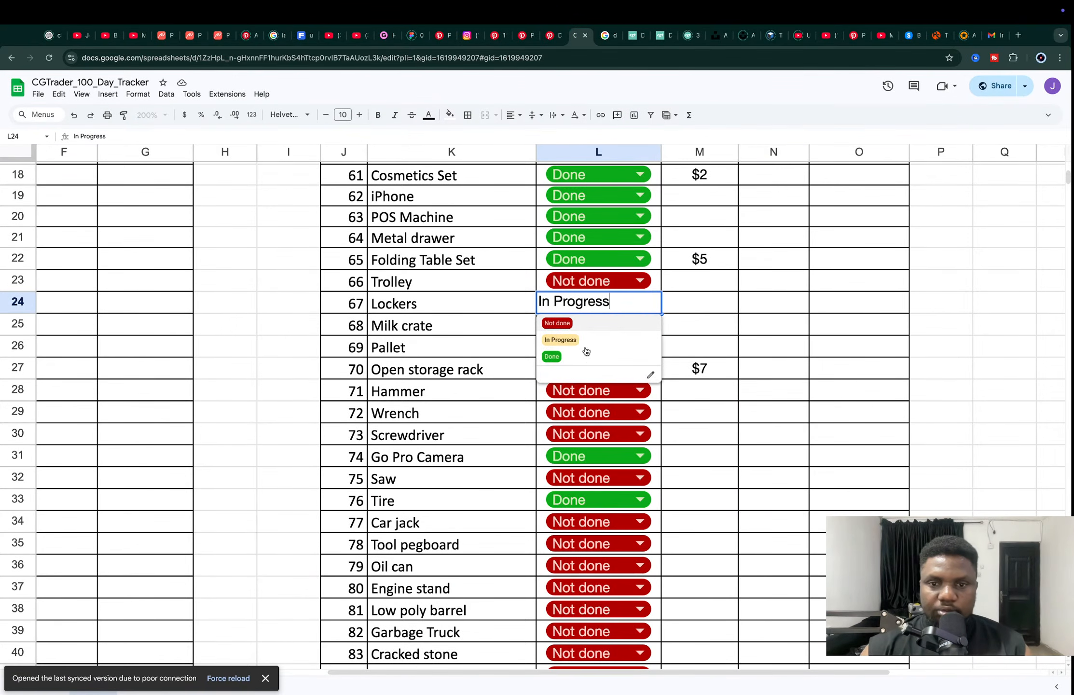
left_click(425, 305)
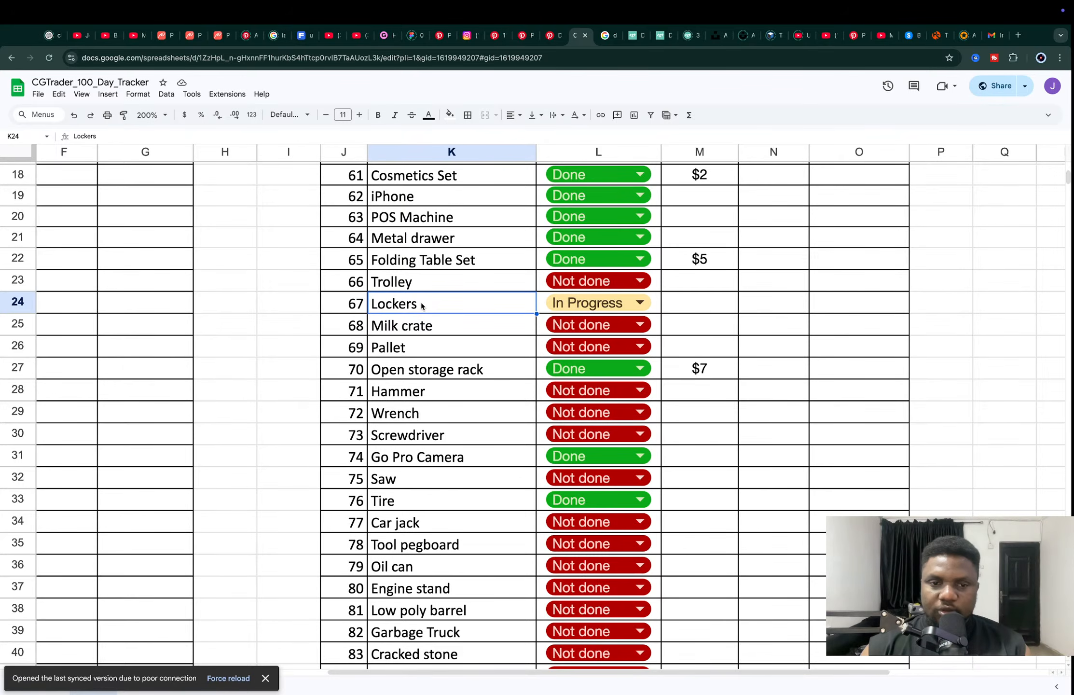
double_click(421, 306)
double_click(427, 307)
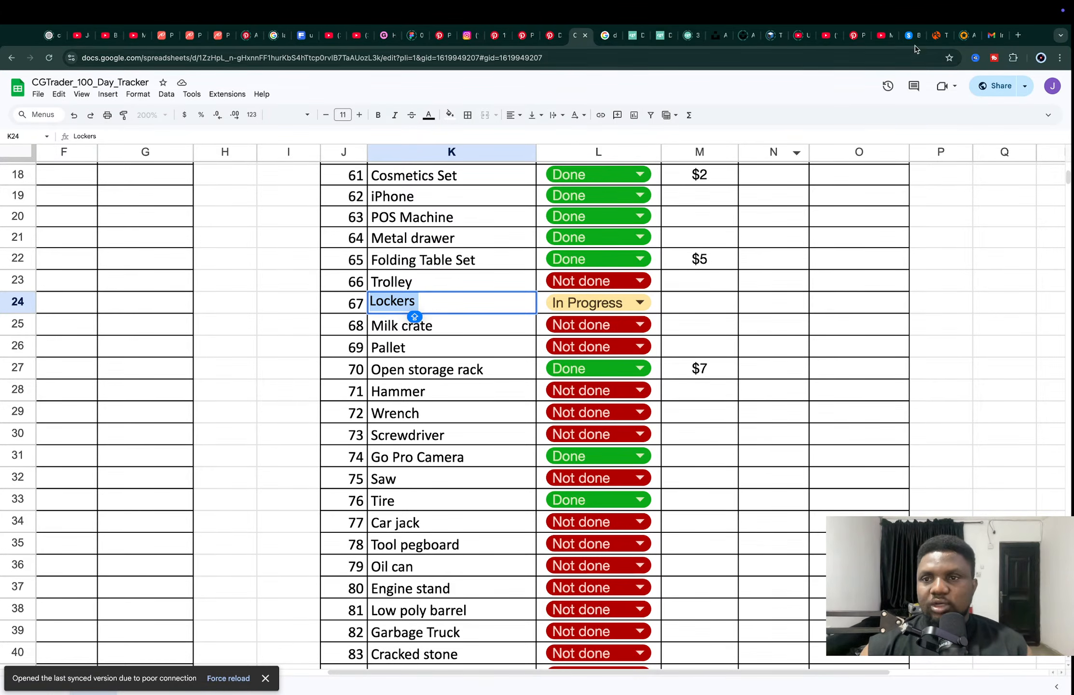
- Look through the browser tabs for the high school locker reference images
left_click(939, 35)
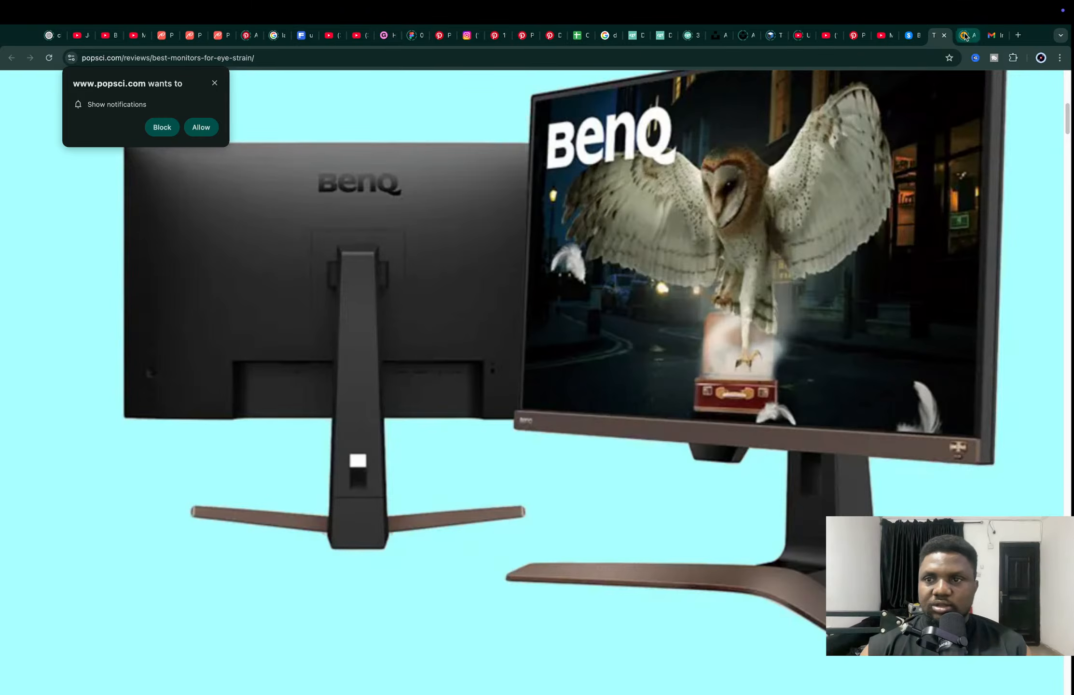
left_click(965, 35)
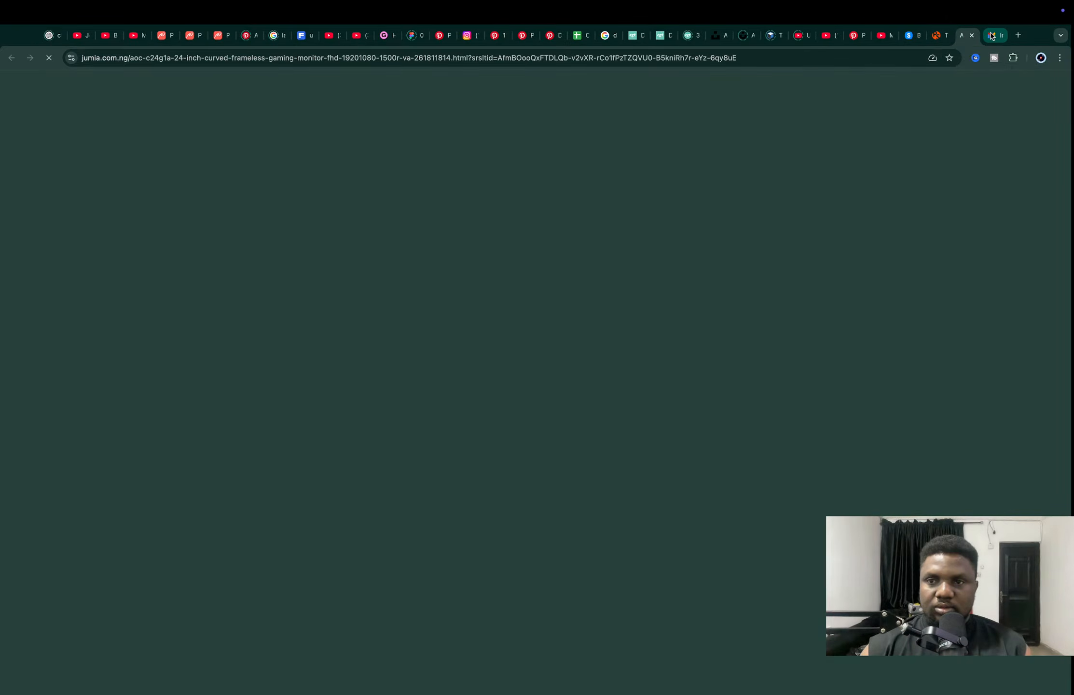
left_click(992, 35)
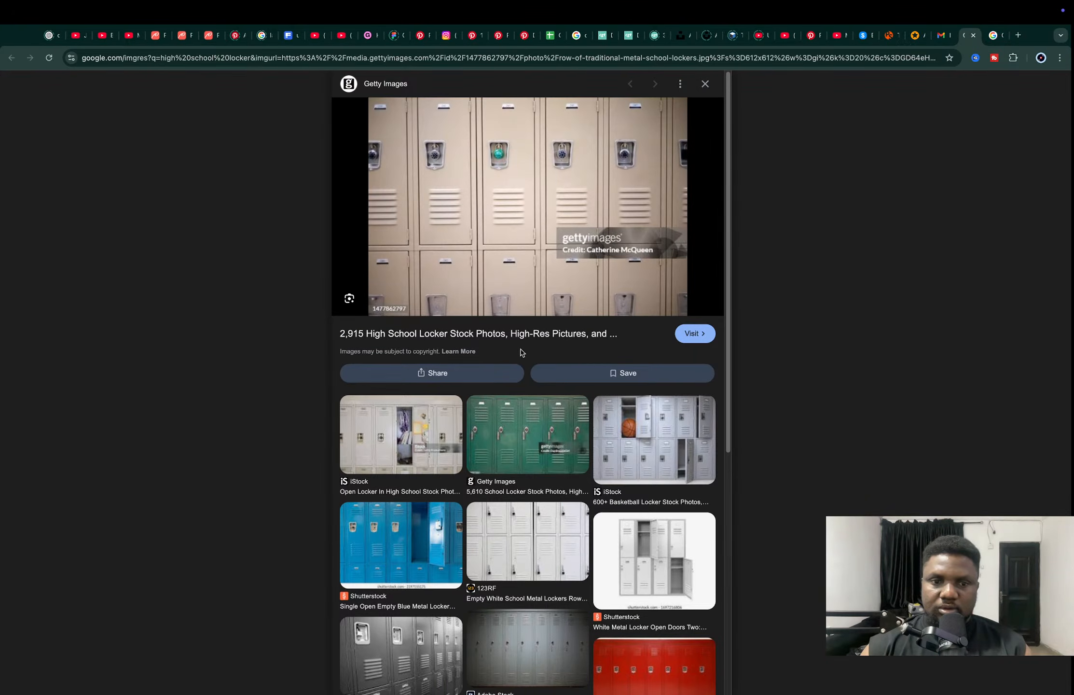
key("super+shift+t")
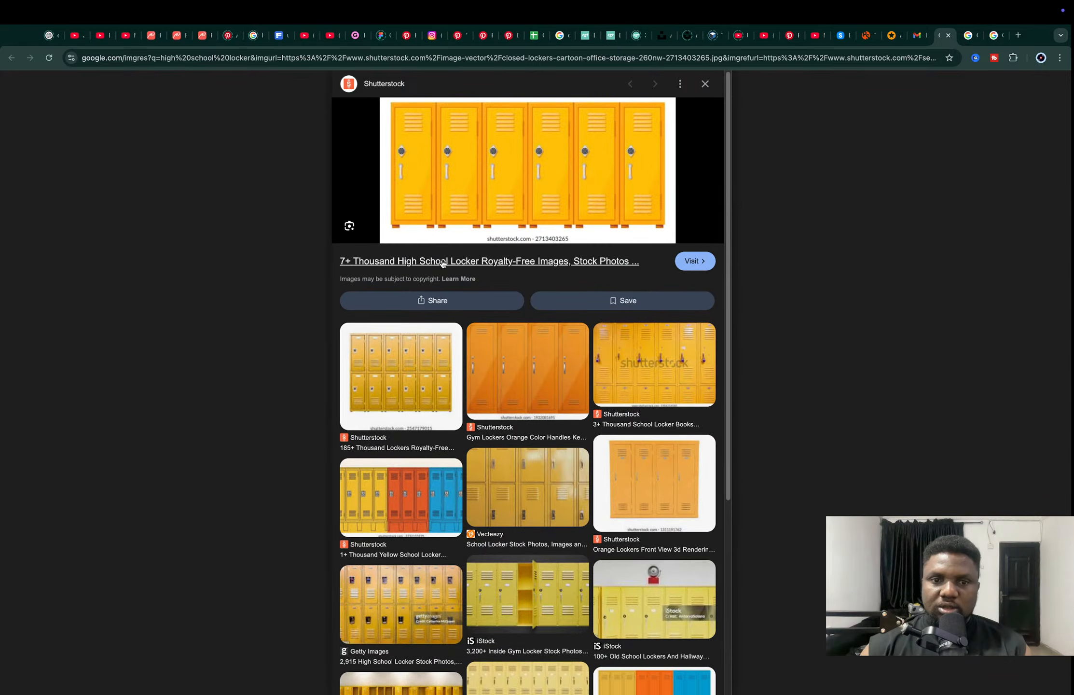
key("super+shift+t")
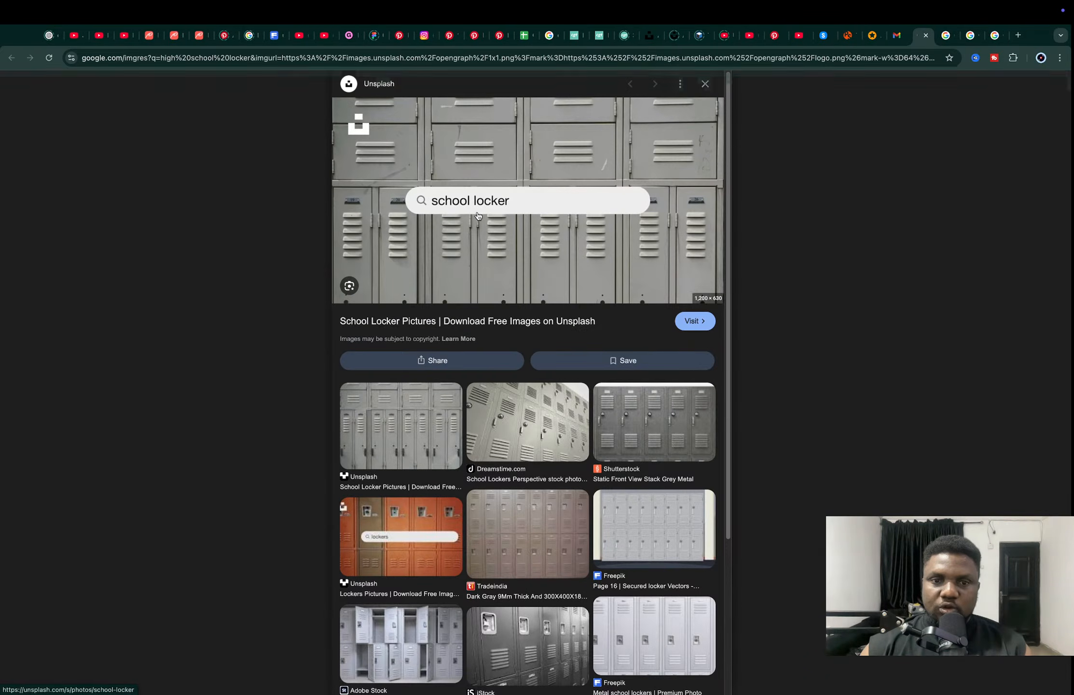
key("super+shift+t")
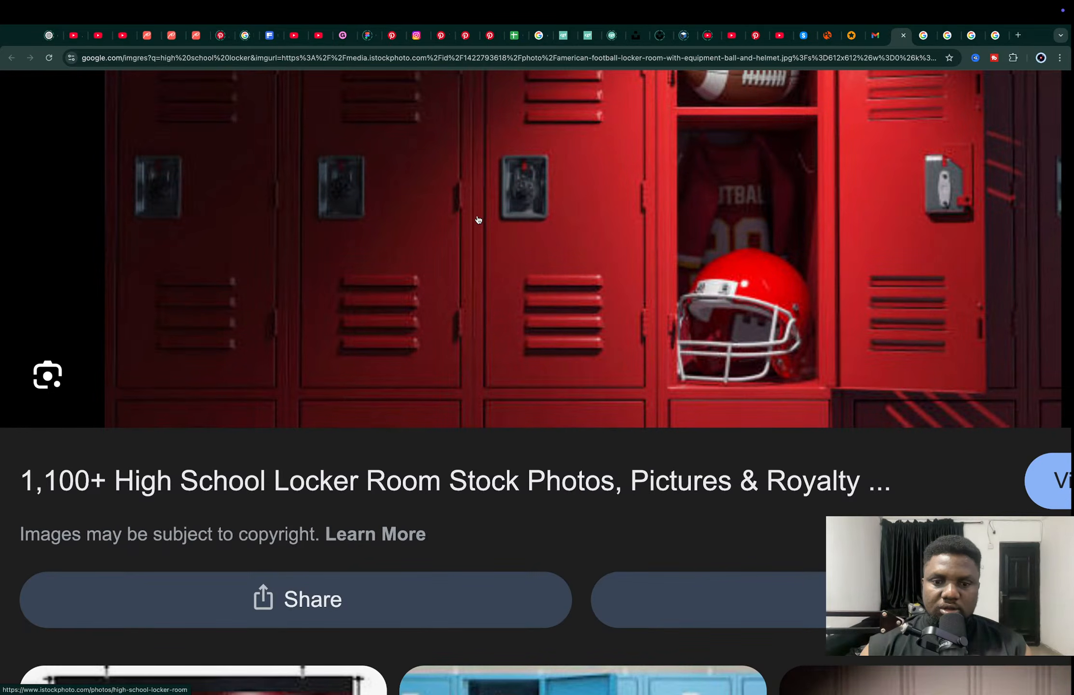
key("super+shift+t")
key("super+shift+t")
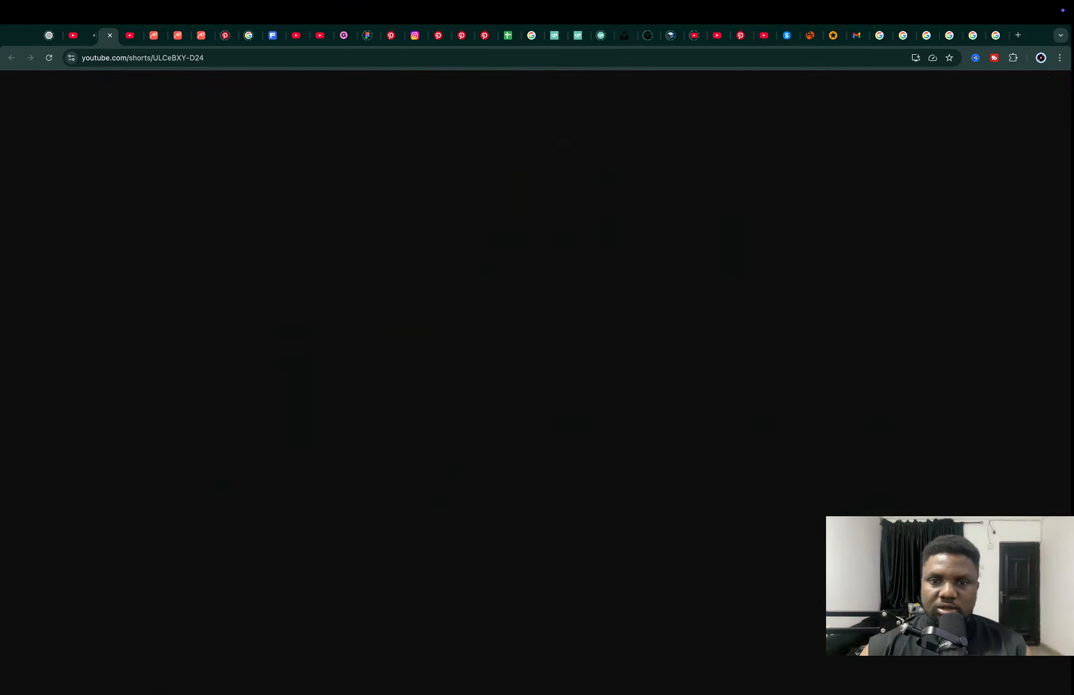
key("super+w")
- Check the Lockers number in the tracker spreadsheet, and create and open a folder named DAY 67 in Blender's save dialog
key("super+Tab")
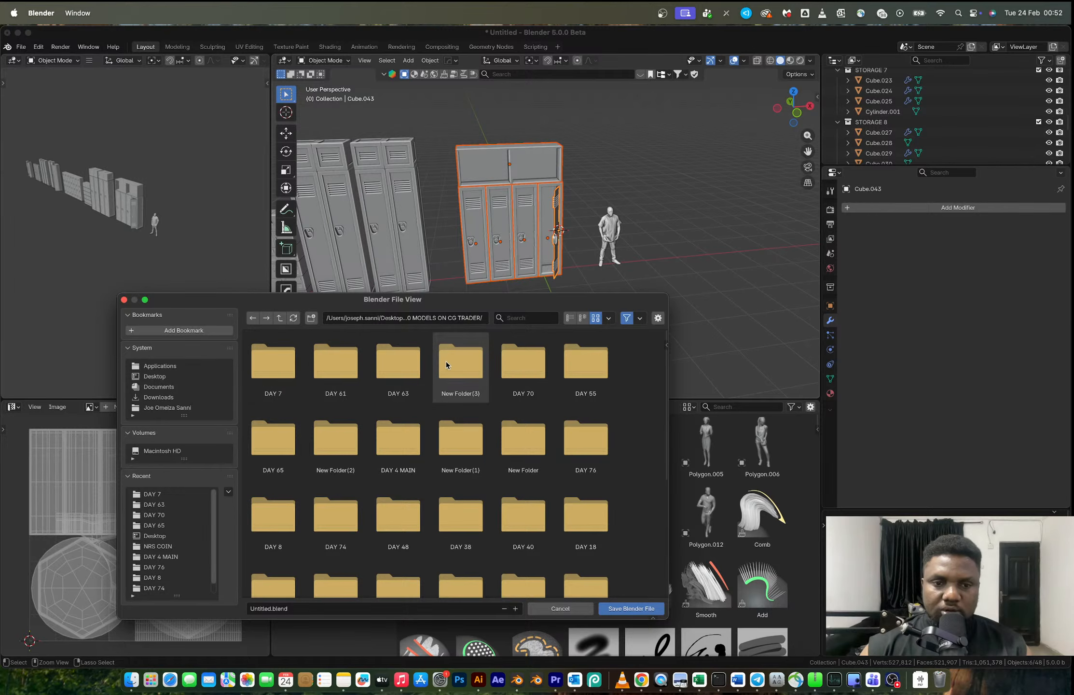
key("super+Tab")
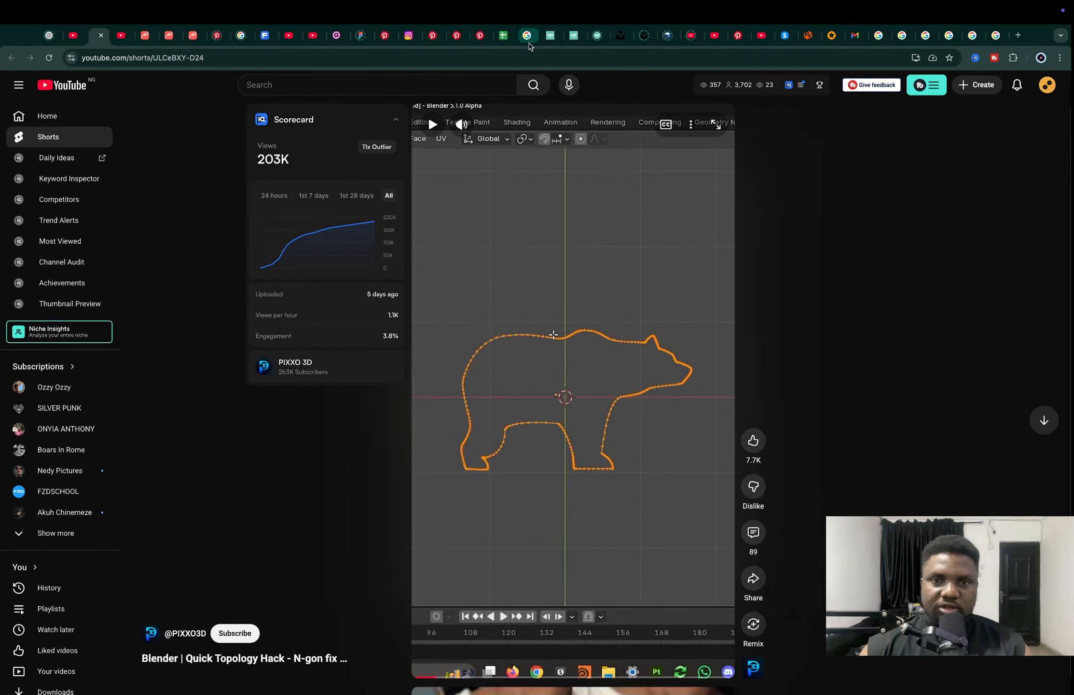
left_click(505, 35)
key("super+Tab")
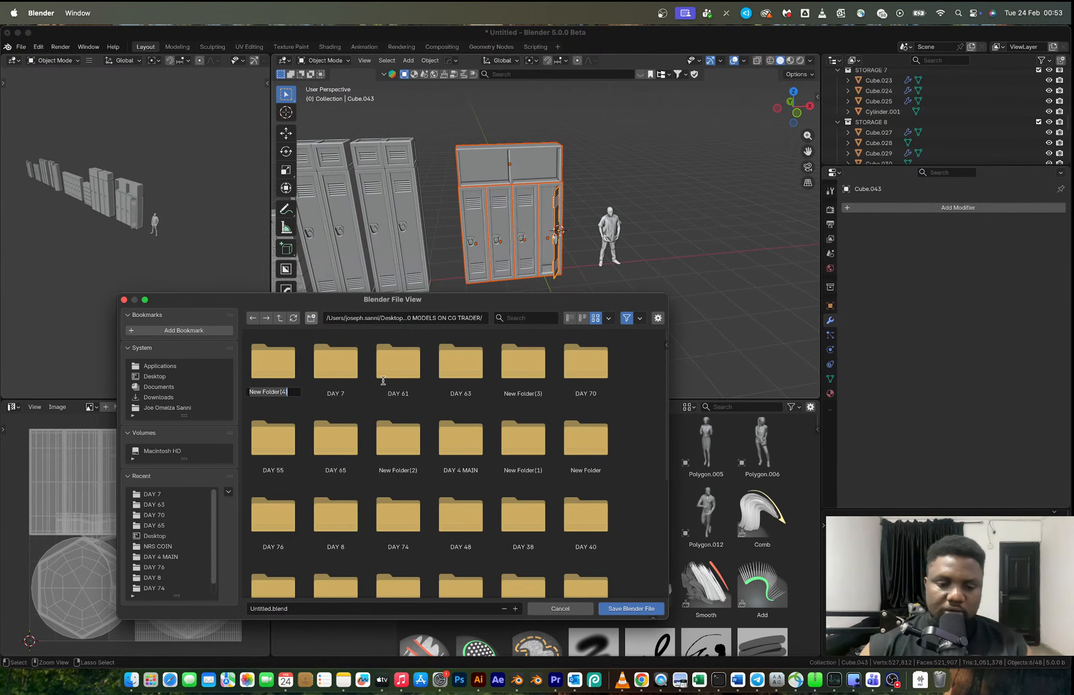
type("D")
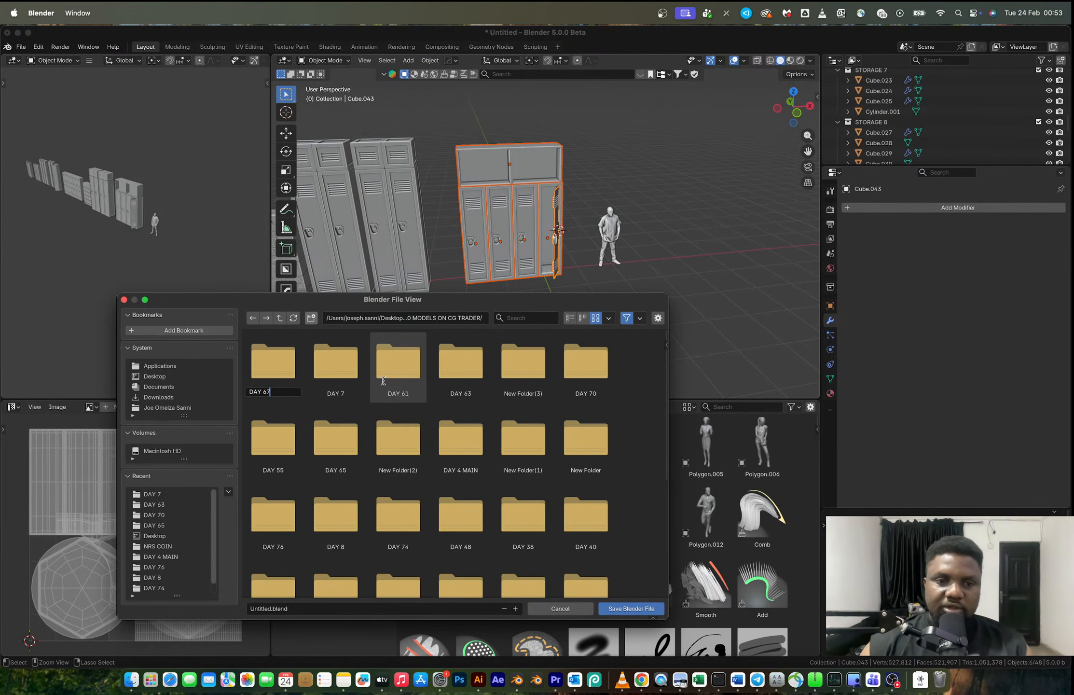
type("AY 67")
key("Return")
double_click(276, 369)
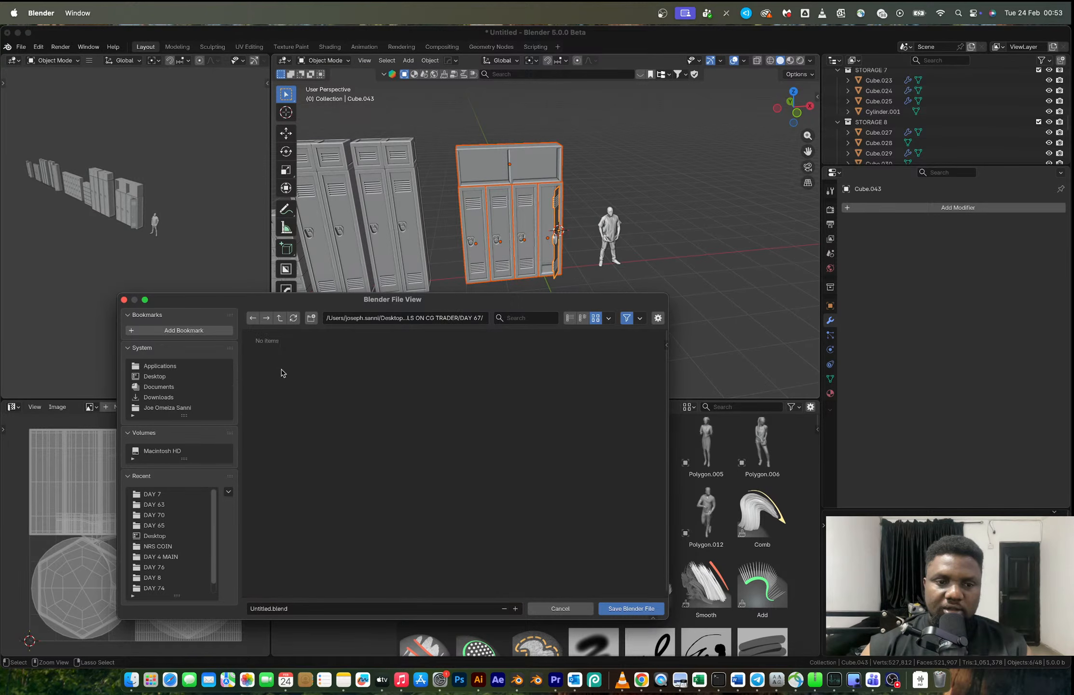
- Name the file DAY 67_ SCHOOL LOCKERS.blend and save it in the DAY 67 folder
left_click(347, 608)
type("DAY 67_ SCHOOL LOCKERS")
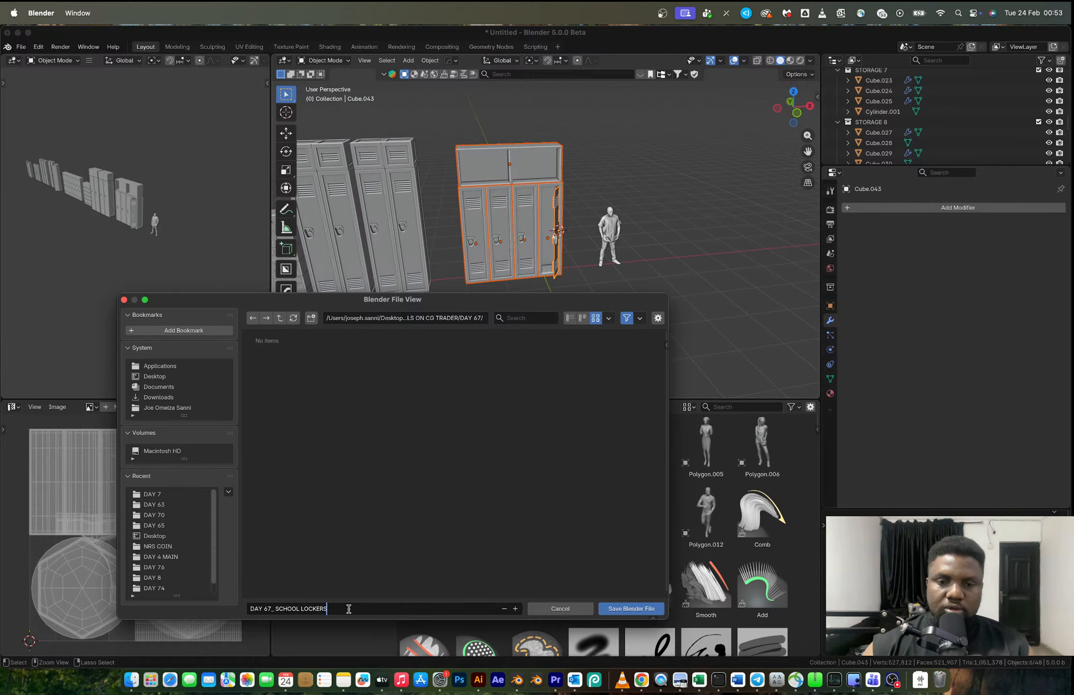
key("Return")
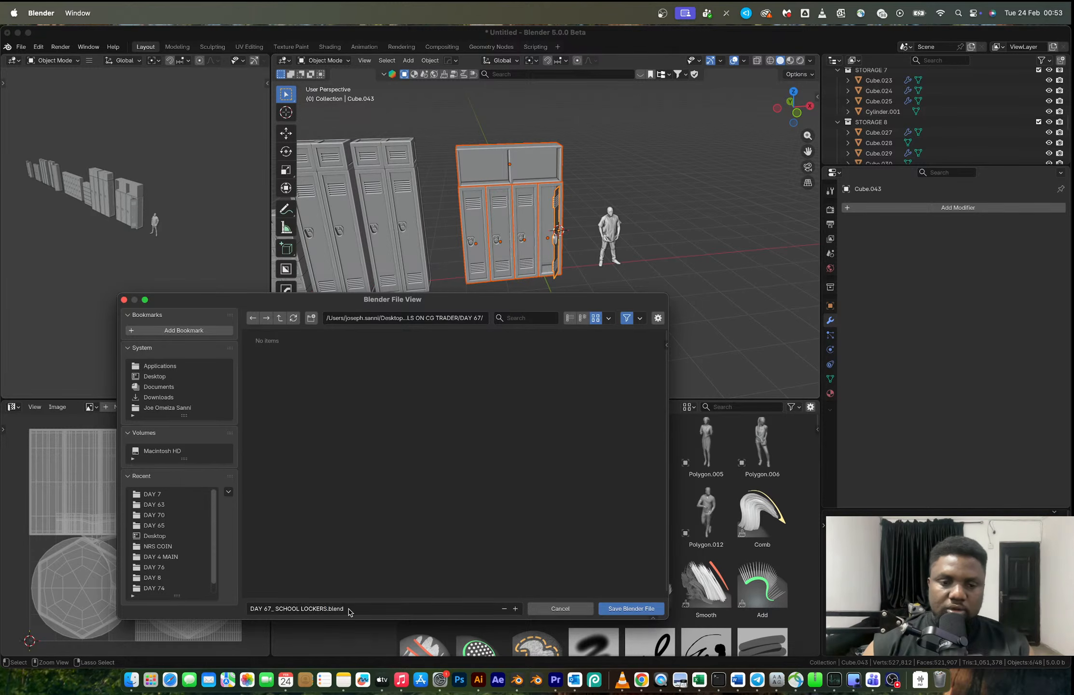
left_click(627, 609)
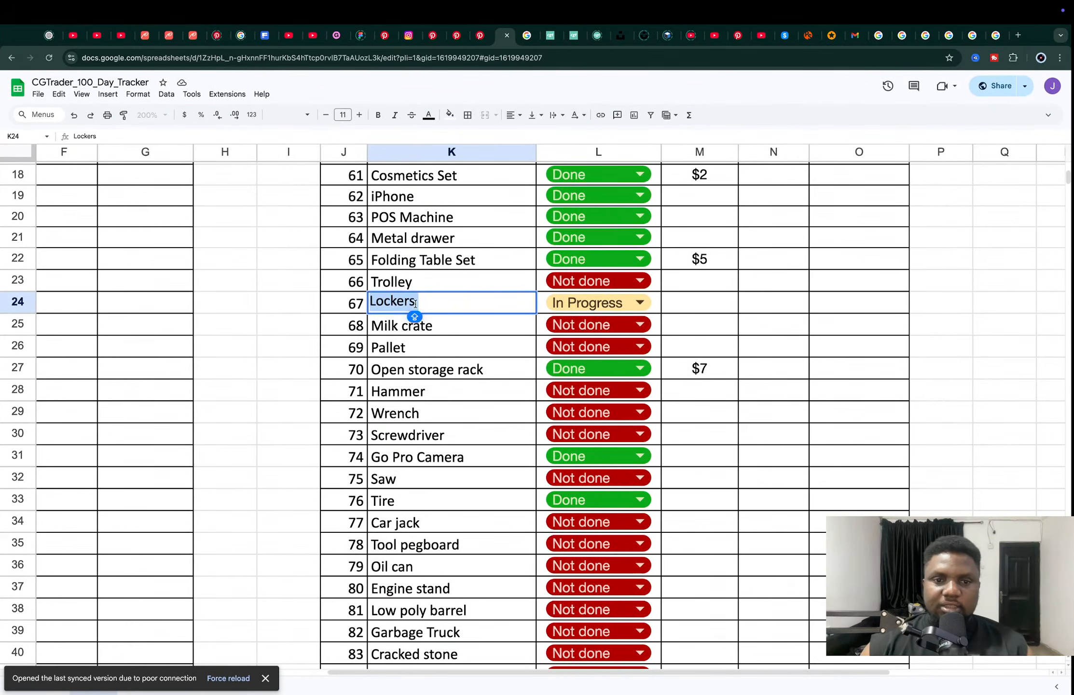
- Switch to the CGTrader_100_Day_Tracker spreadsheet and rename the Lockers entry to School Lockers
left_click(415, 303)
left_click_drag(415, 303, 370, 302)
left_click(370, 302)
type("CHOOL")
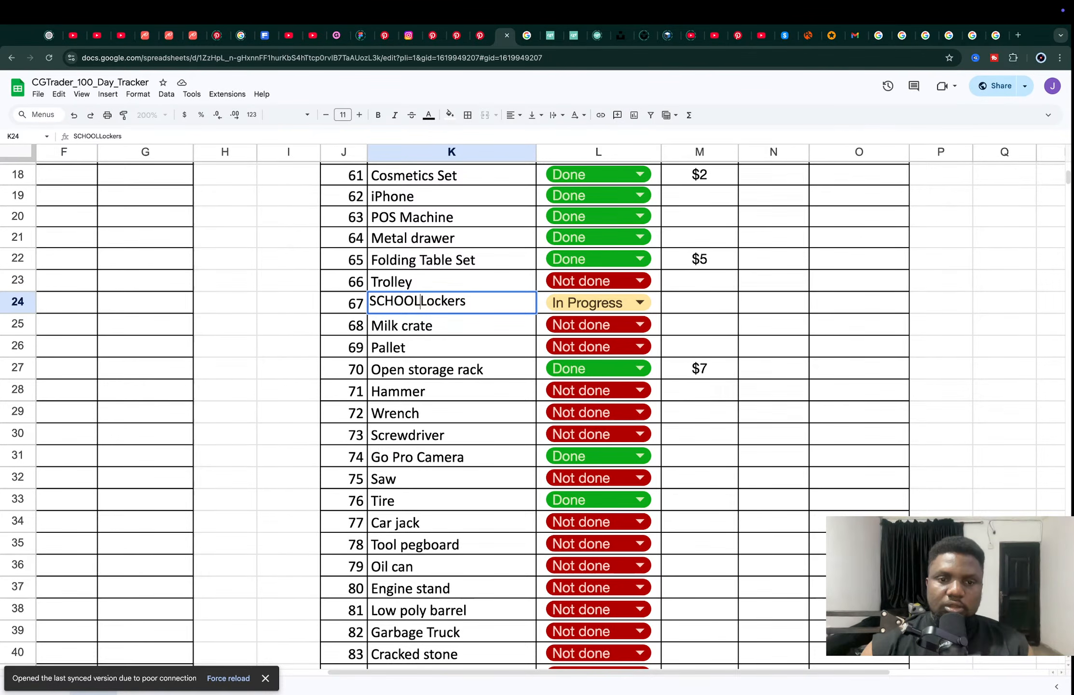
key("BackSpace")
key("BackSpace")
key("BackSpace")
key("BackSpace")
key("BackSpace")
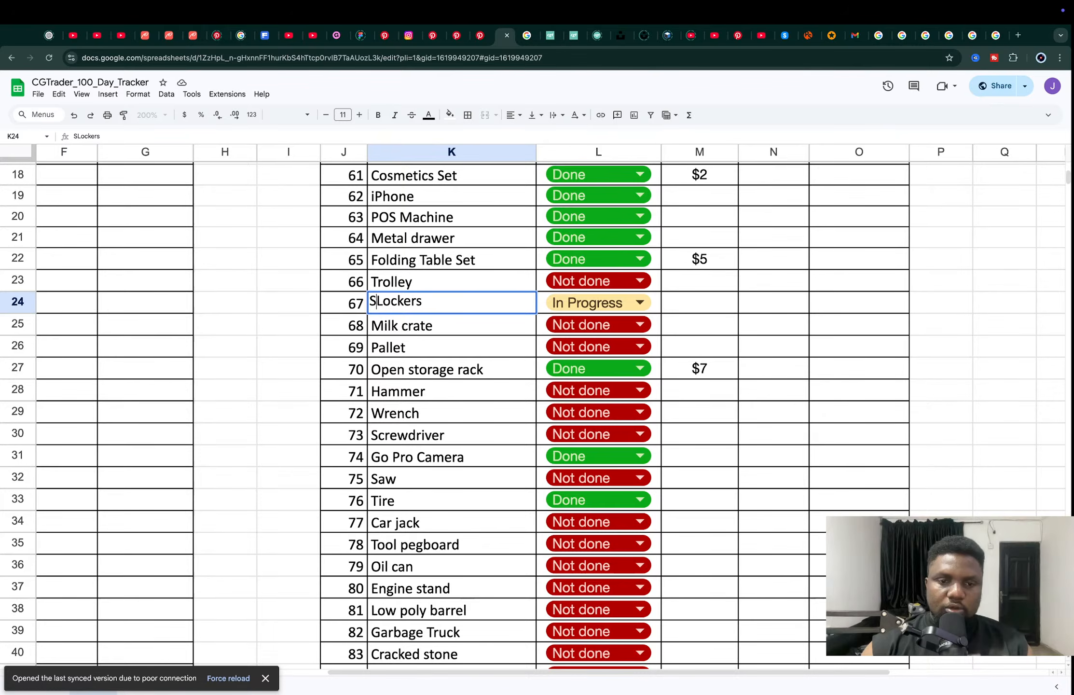
type("chool")
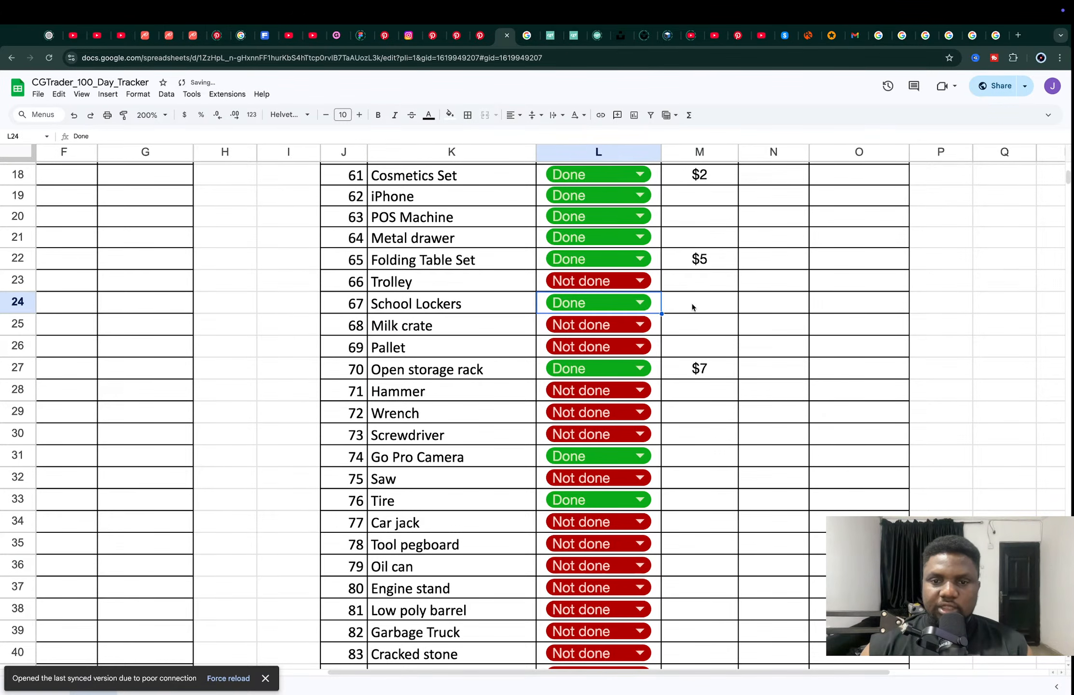
- Set the School Lockers status to Done and enter $10 in column M of its row
double_click(692, 303)
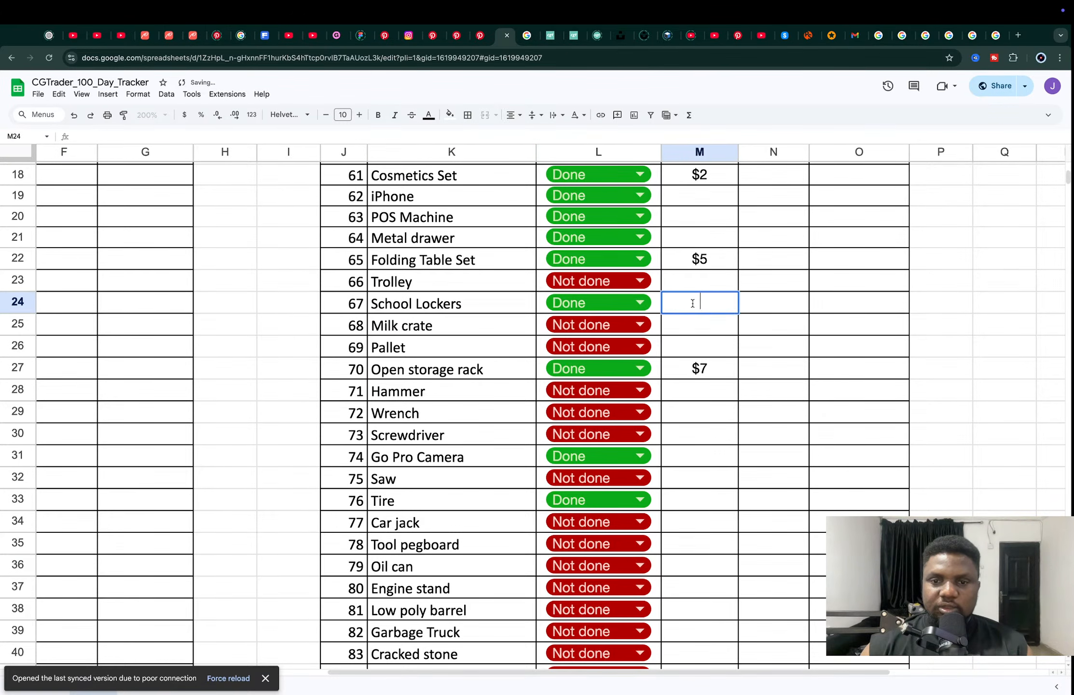
type("$10")
key("Return")
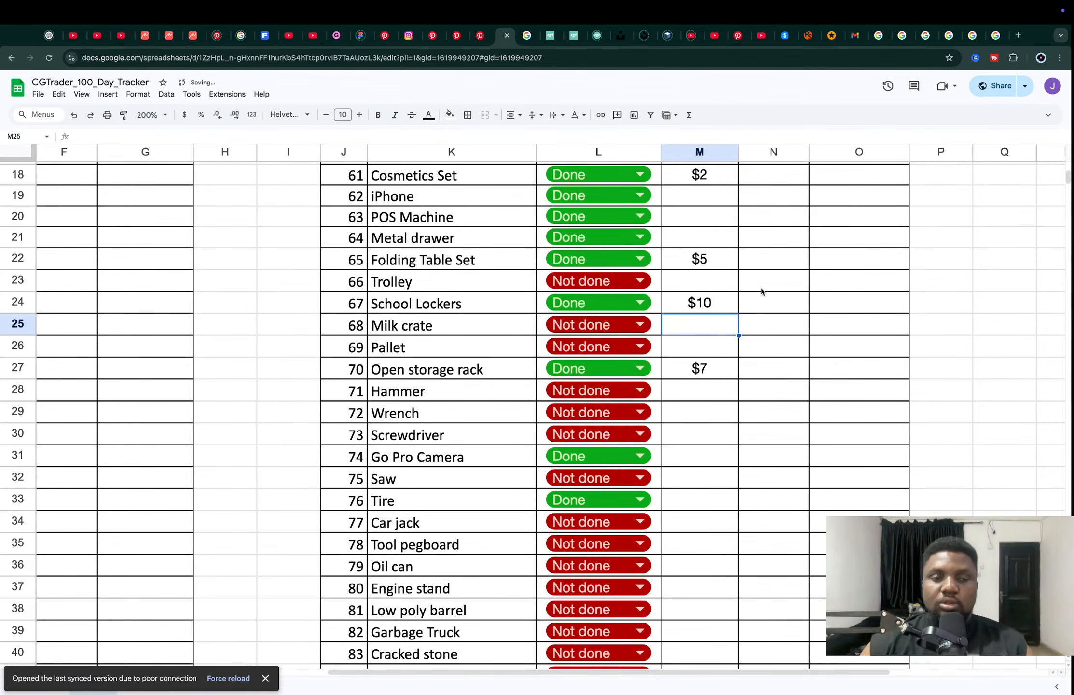